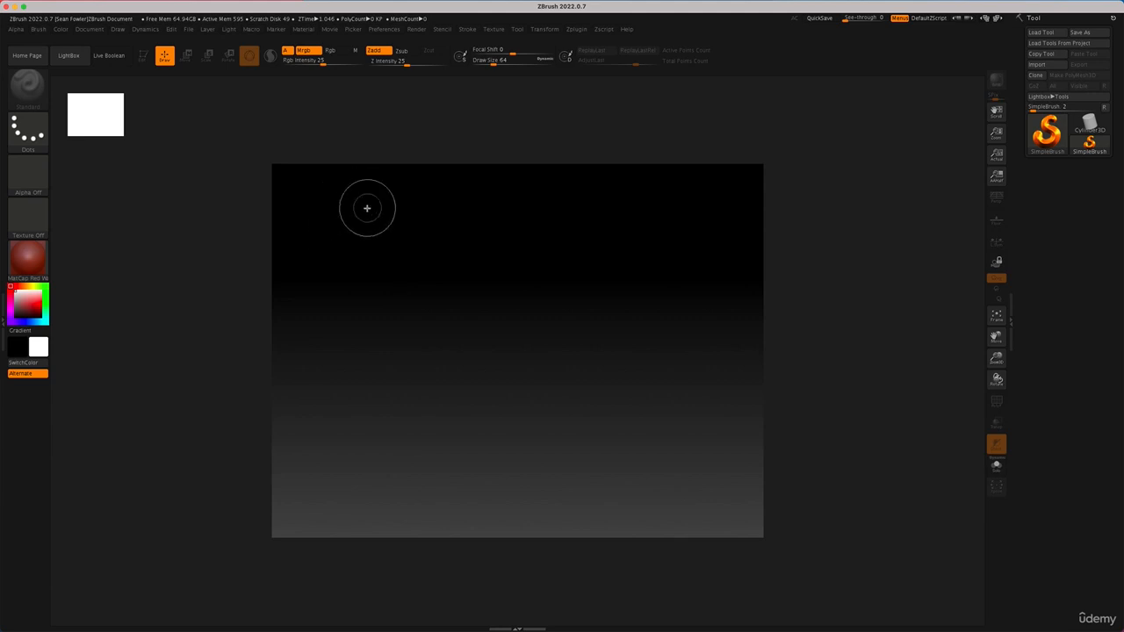
Create a new document filling the workspace and load the Mannequin5 project from the Mannequin project folder.
left_click(91, 30)
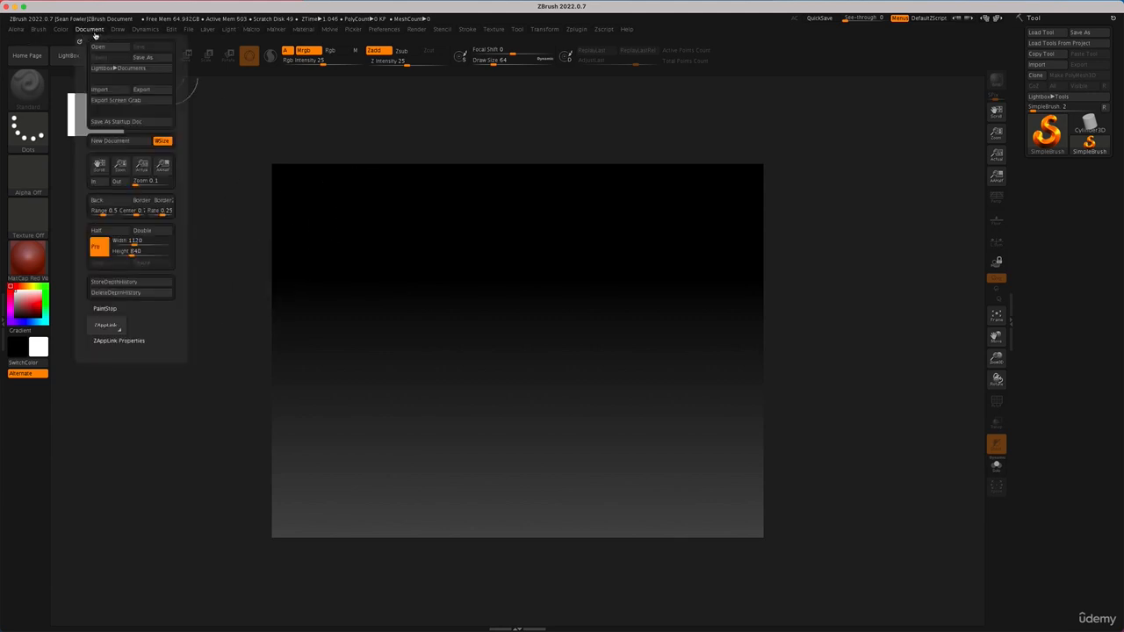
left_click(126, 143)
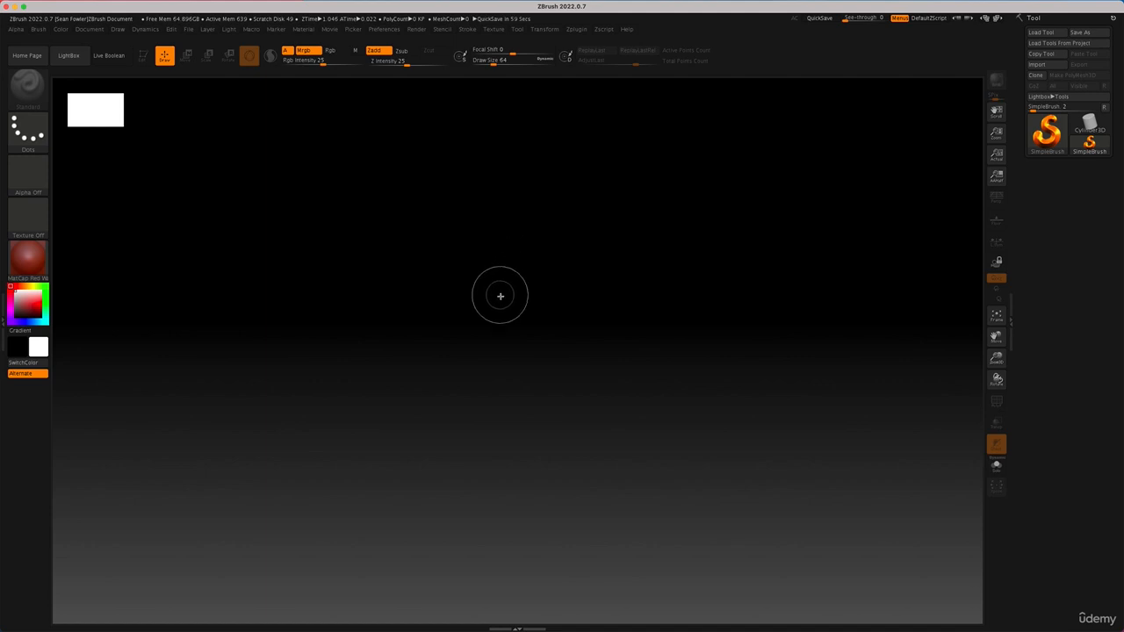
left_click(69, 60)
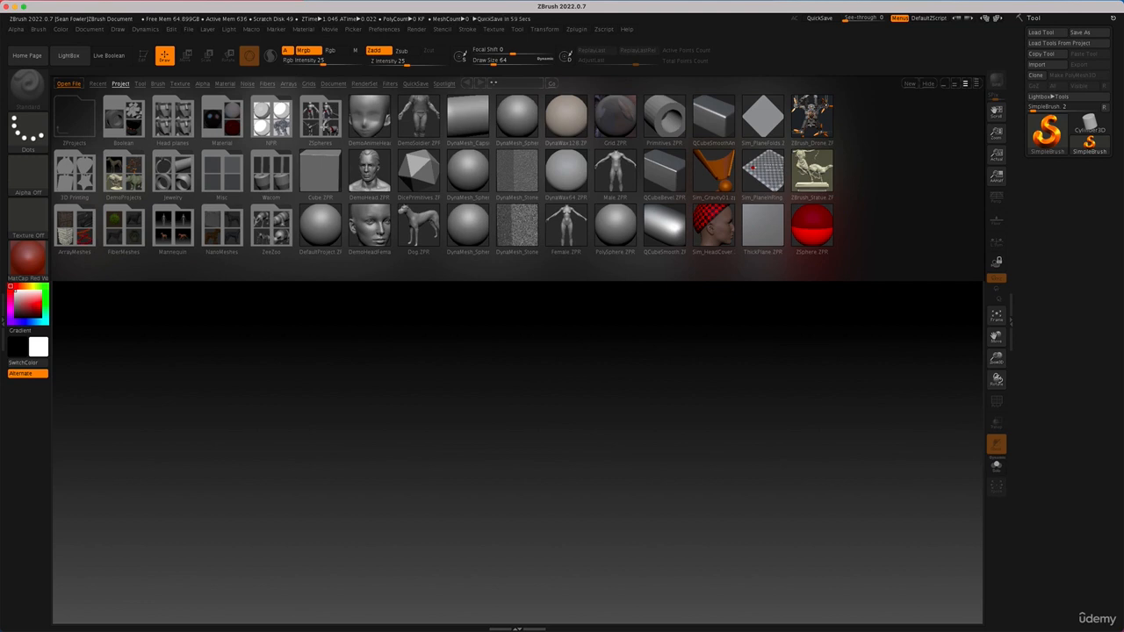
left_click(173, 233)
double_click(173, 233)
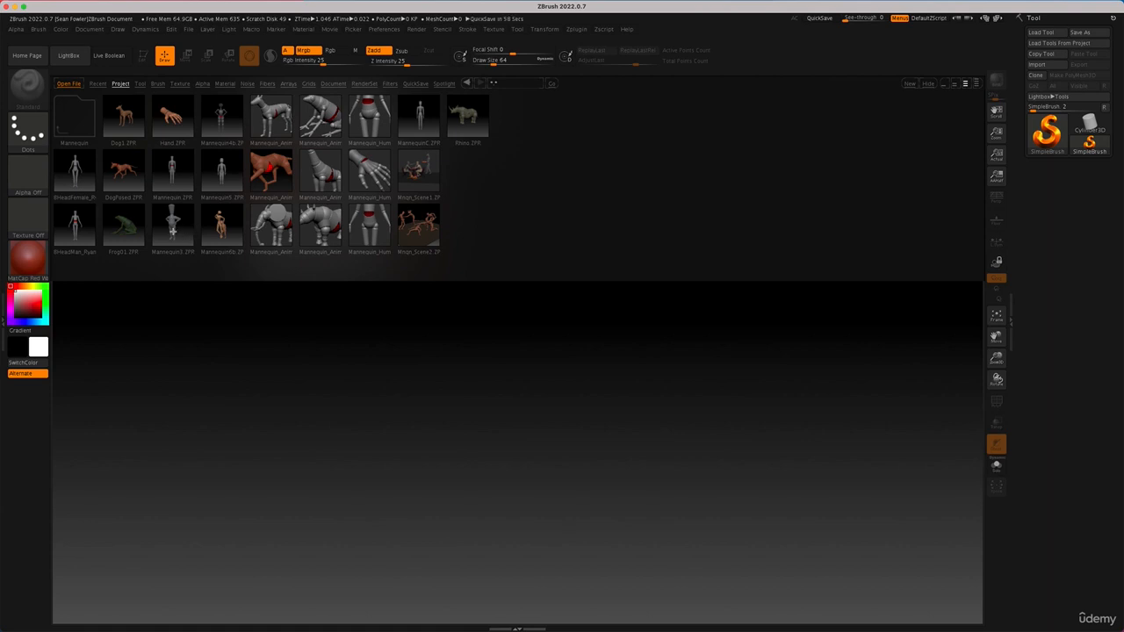
left_click(173, 233)
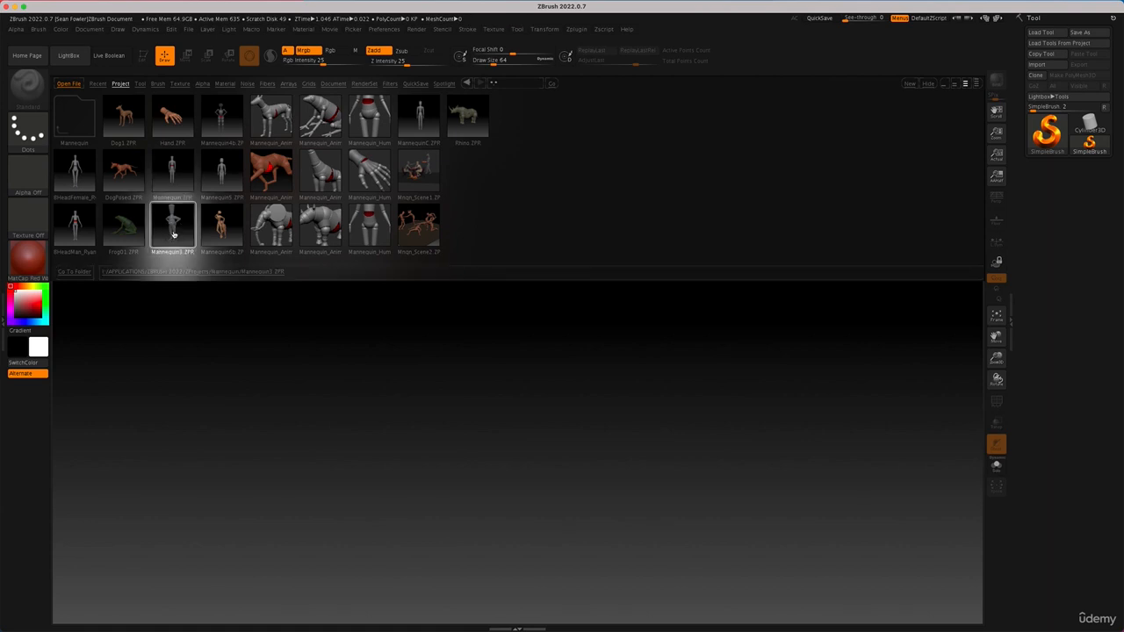
double_click(227, 177)
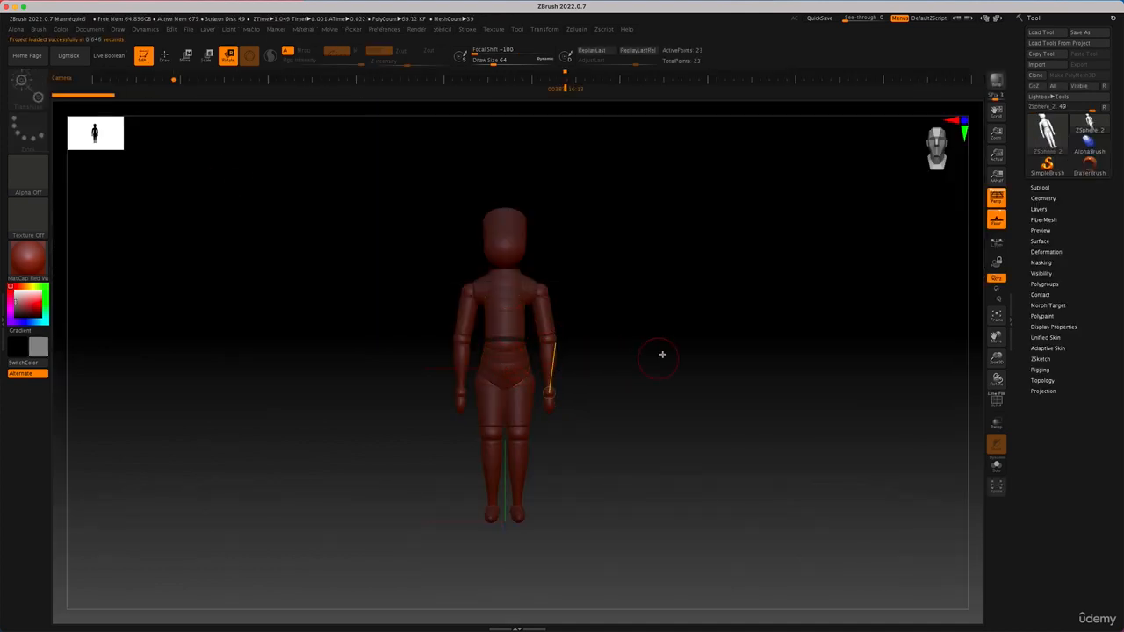
Turn off the floor grid beneath the mannequin.
mouse_move(642, 283)
left_mouse_down()
mouse_move(687, 273)
mouse_move(642, 290)
mouse_move(667, 292)
mouse_move(625, 278)
mouse_move(641, 286)
left_mouse_up()
left_click(1000, 221)
left_click_drag(670, 369, 659, 333)
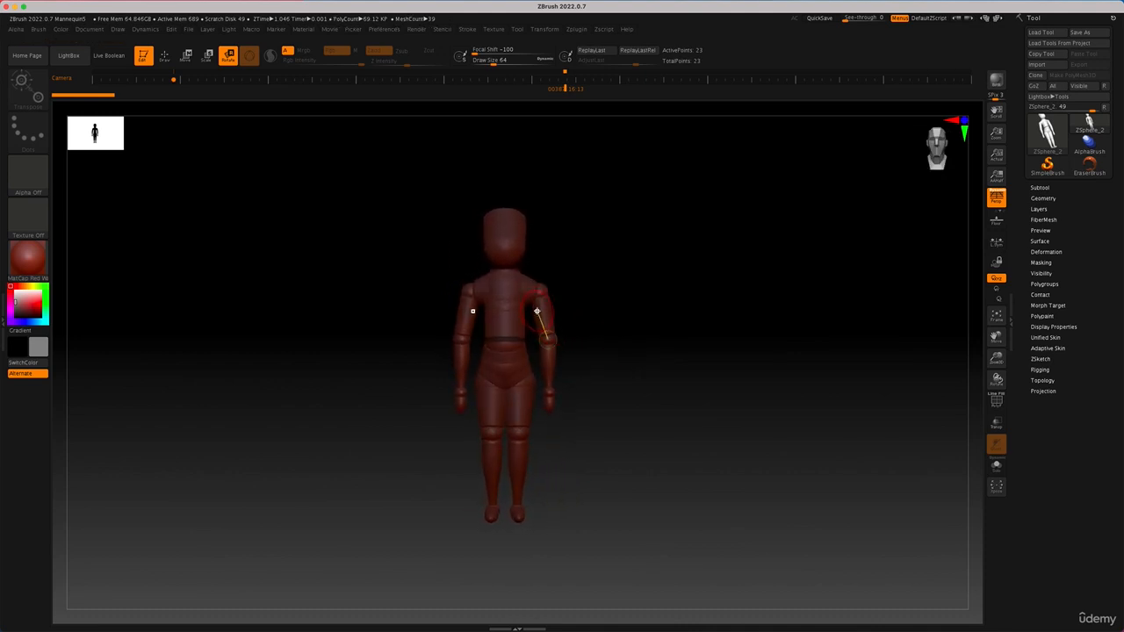
Rotate the mannequin's upper arms and forearms symmetrically up into a straight, horizontal T-pose.
left_click_drag(601, 300, 603, 354)
mouse_move(674, 318)
left_mouse_down()
mouse_move(674, 296)
mouse_move(668, 313)
left_mouse_up()
left_click_drag(607, 293, 690, 292)
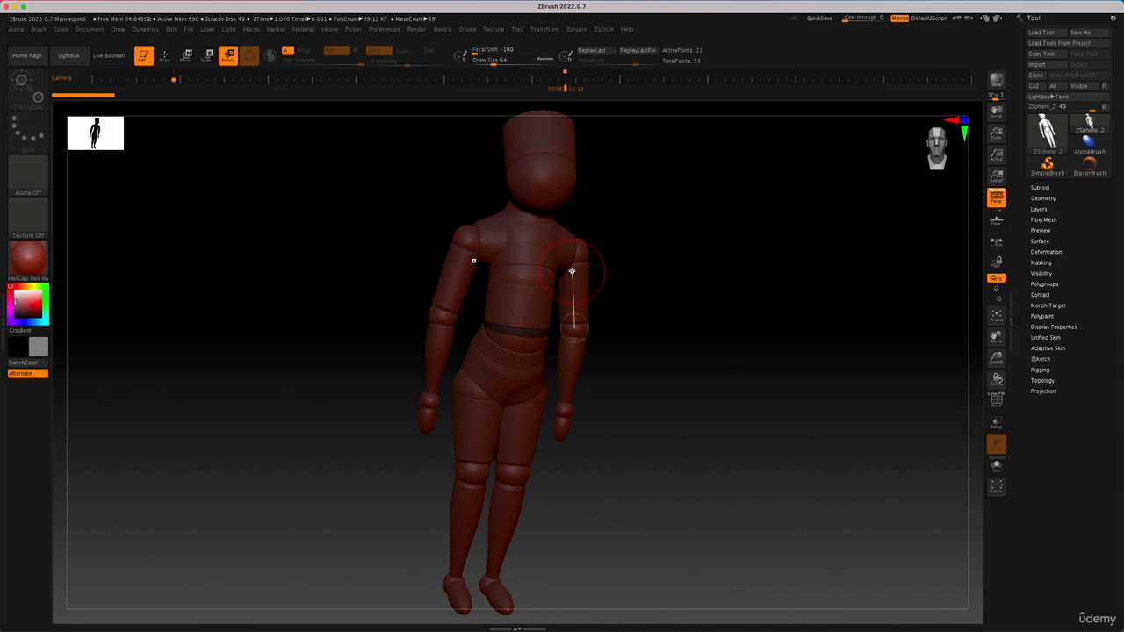
left_click_drag(617, 284, 613, 310)
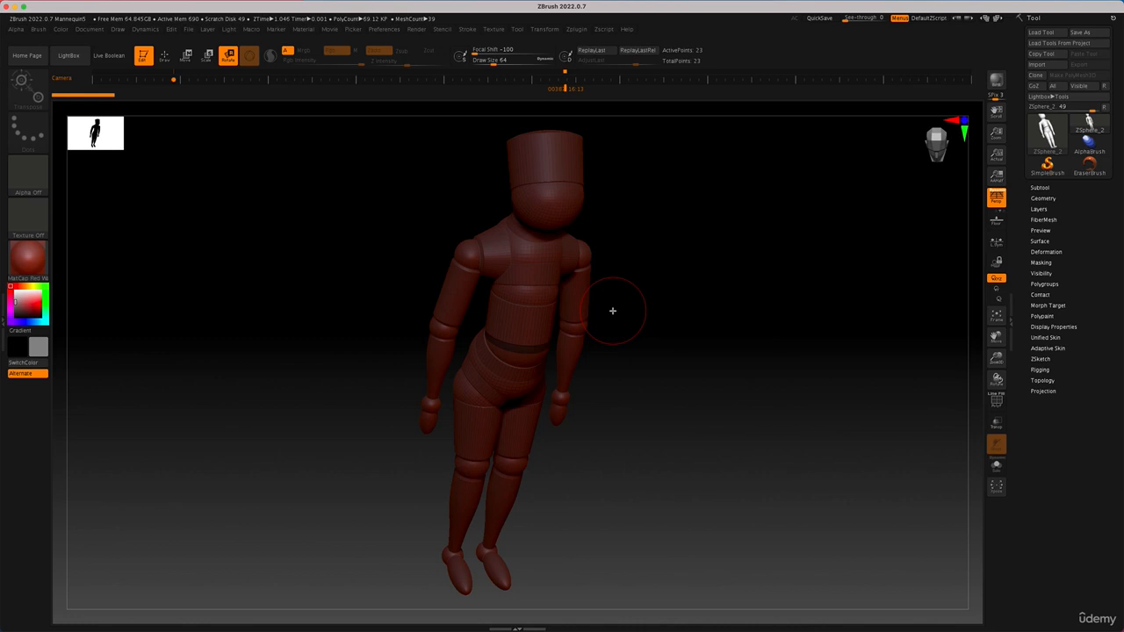
left_click_drag(612, 310, 637, 334)
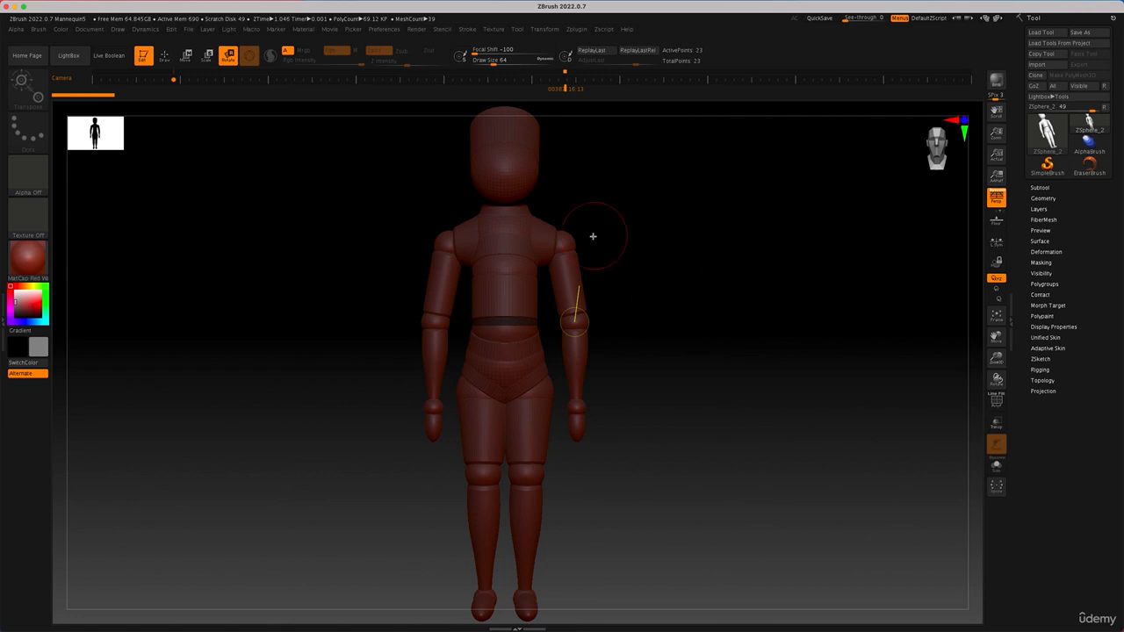
key("shift+f")
left_click(567, 281)
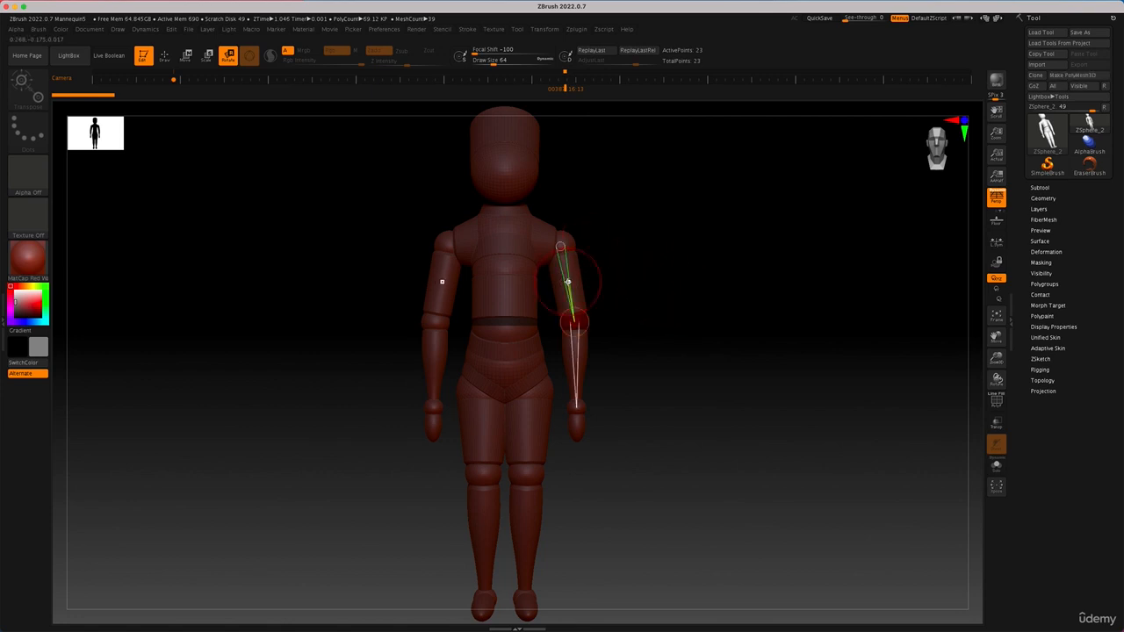
left_click_drag(567, 282, 650, 199)
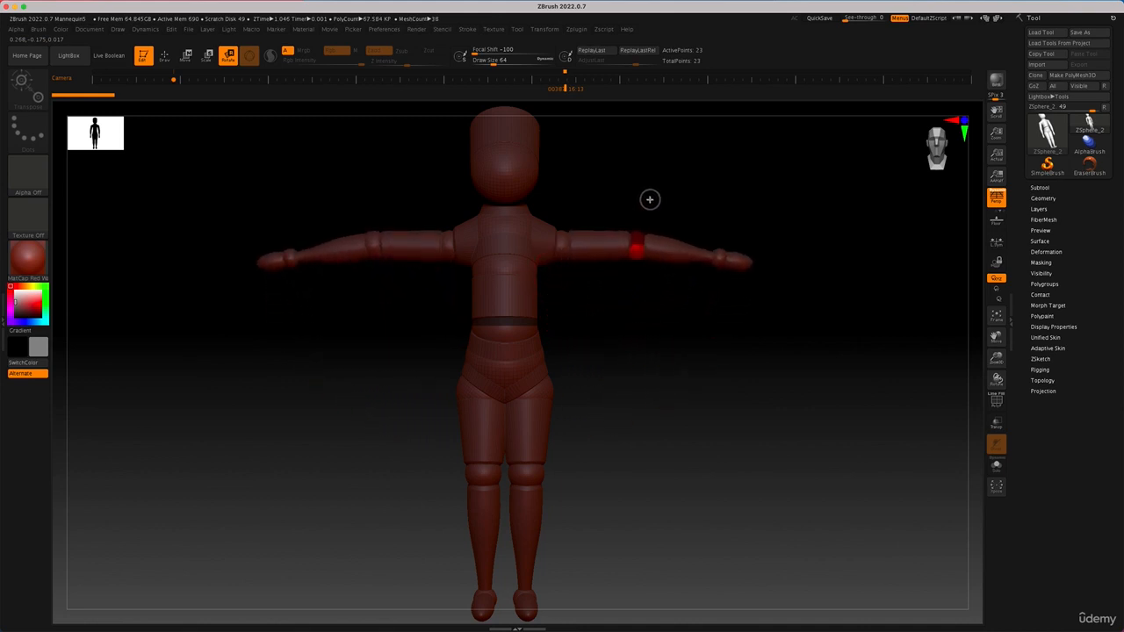
left_click(635, 247)
left_click_drag(682, 254, 685, 243)
left_click(637, 244)
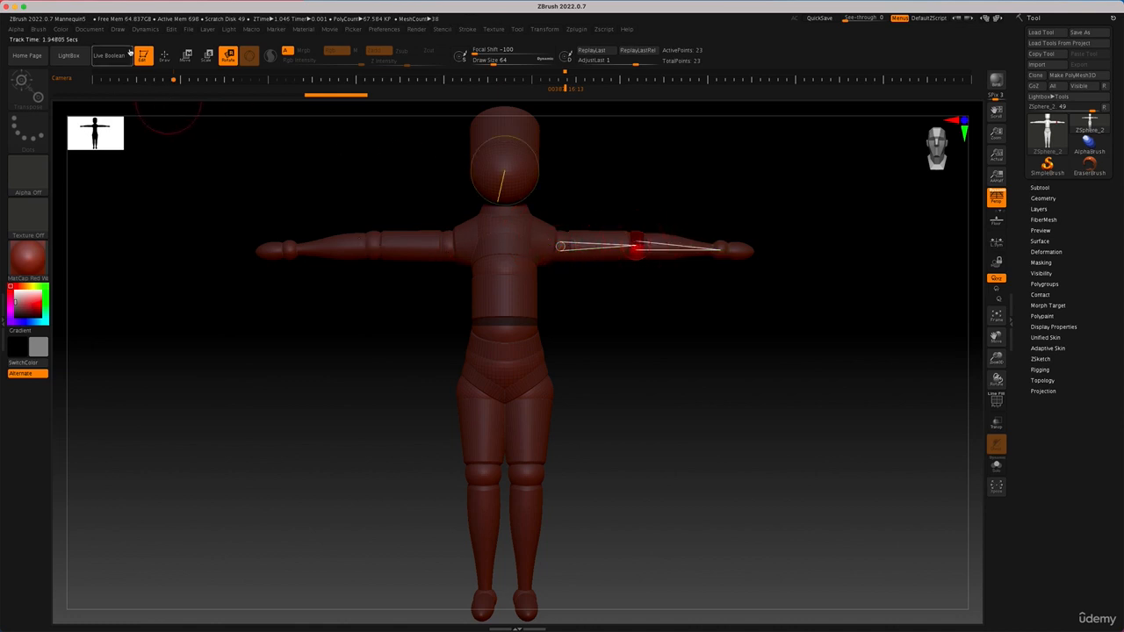
Try moving the elbow joint upward.
left_click(186, 60)
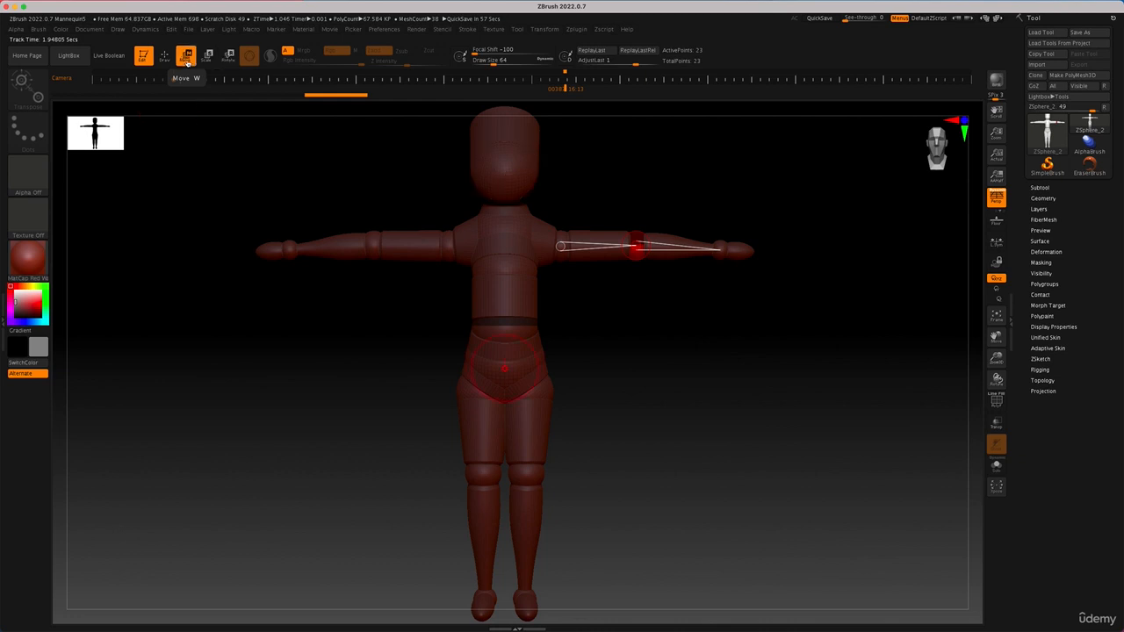
left_click_drag(635, 246, 638, 211)
key("super+z")
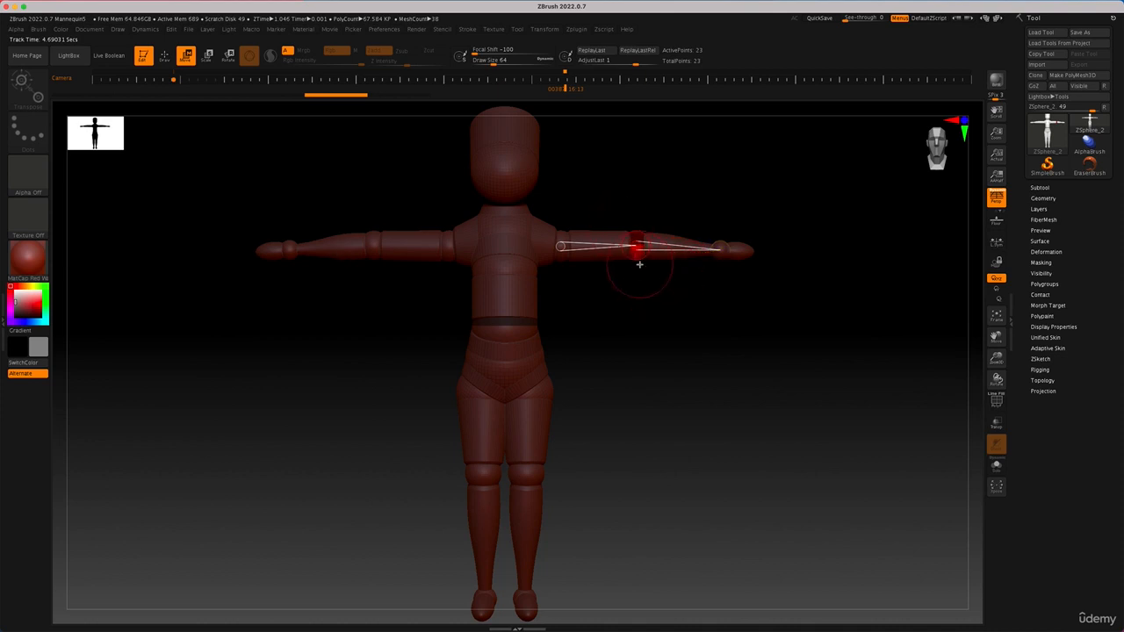
Move the shoulder and elbow joints slightly to refine the line of the outstretched arms.
mouse_move(660, 339)
left_mouse_down()
mouse_move(647, 366)
mouse_move(658, 353)
left_mouse_up()
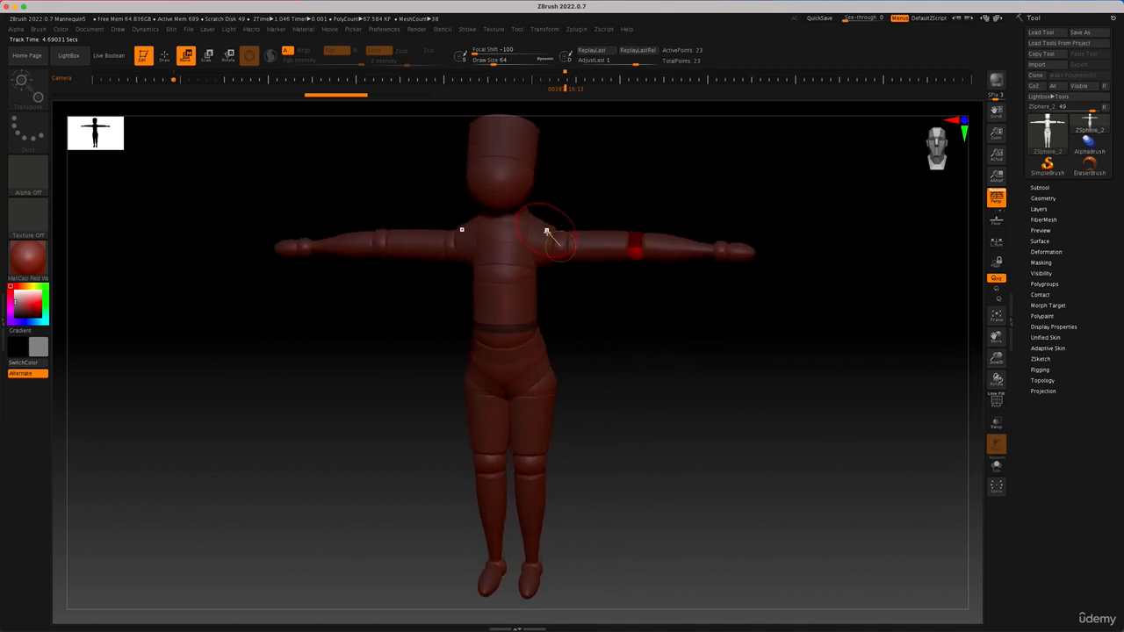
left_click_drag(559, 246, 559, 238)
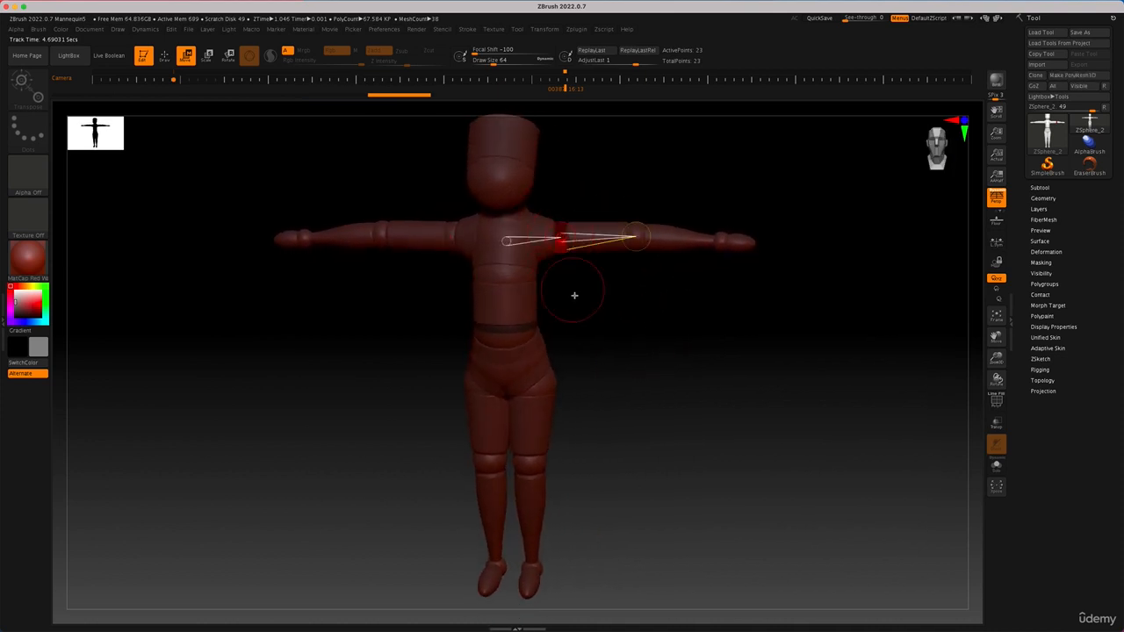
left_click_drag(579, 297, 622, 303)
mouse_move(560, 240)
left_mouse_down()
mouse_move(560, 251)
mouse_move(566, 229)
mouse_move(567, 254)
mouse_move(564, 242)
left_mouse_up()
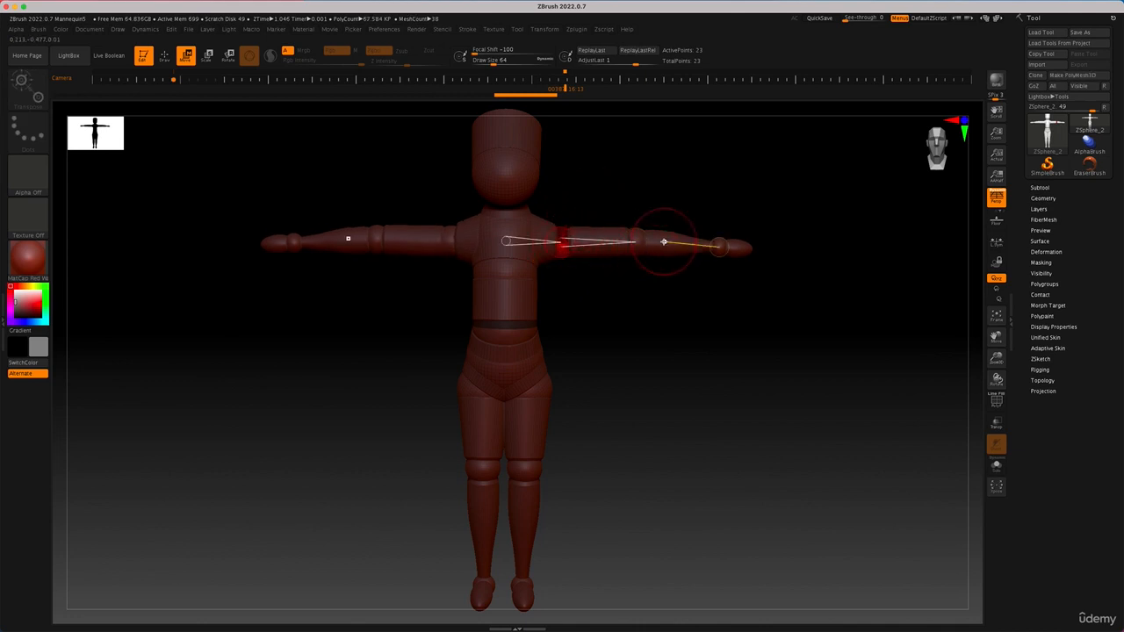
left_click_drag(663, 241, 637, 246)
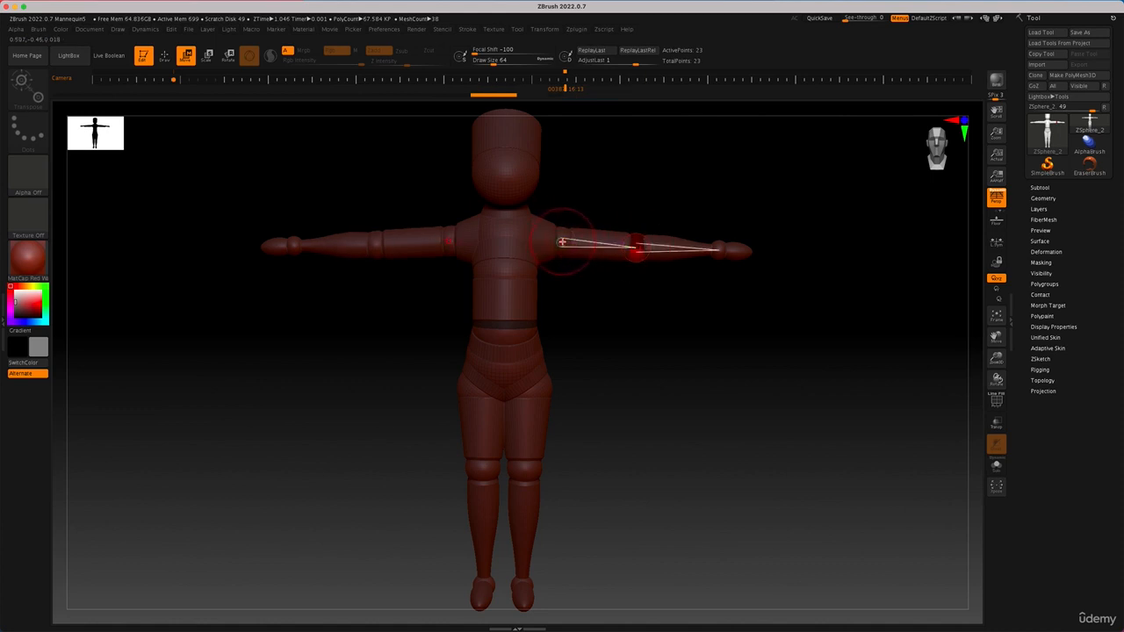
Reduce the draw size to about 27, then raise the shoulder joints and lower the wrists and hands so the arms slope down.
key("space")
key("space")
left_click_drag(607, 191, 599, 190)
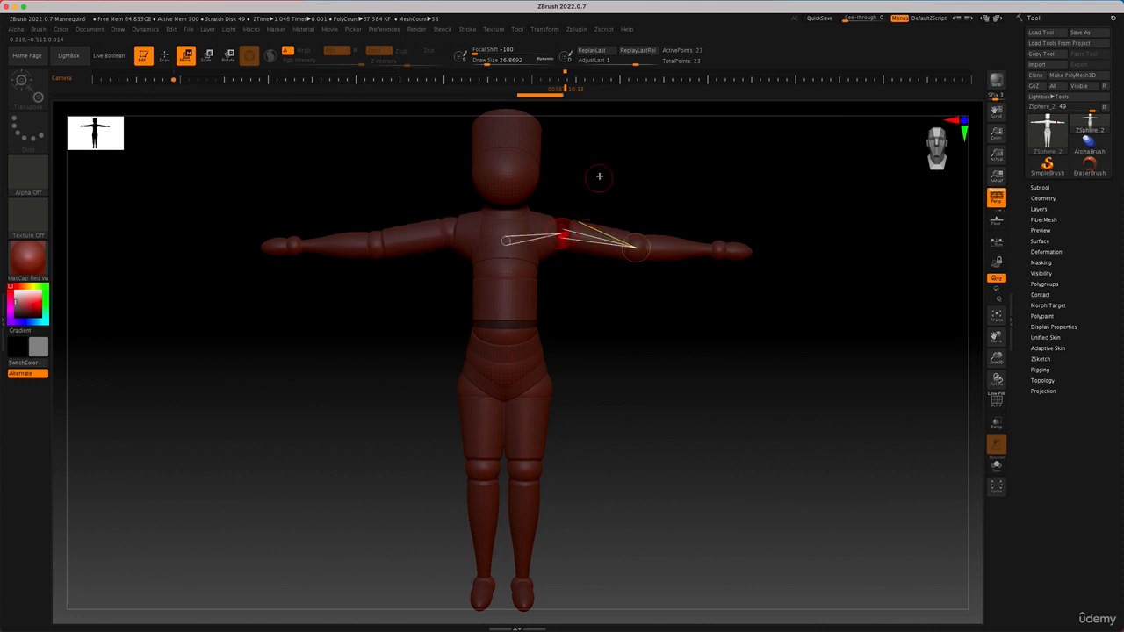
key("space")
left_click_drag(719, 250, 747, 275)
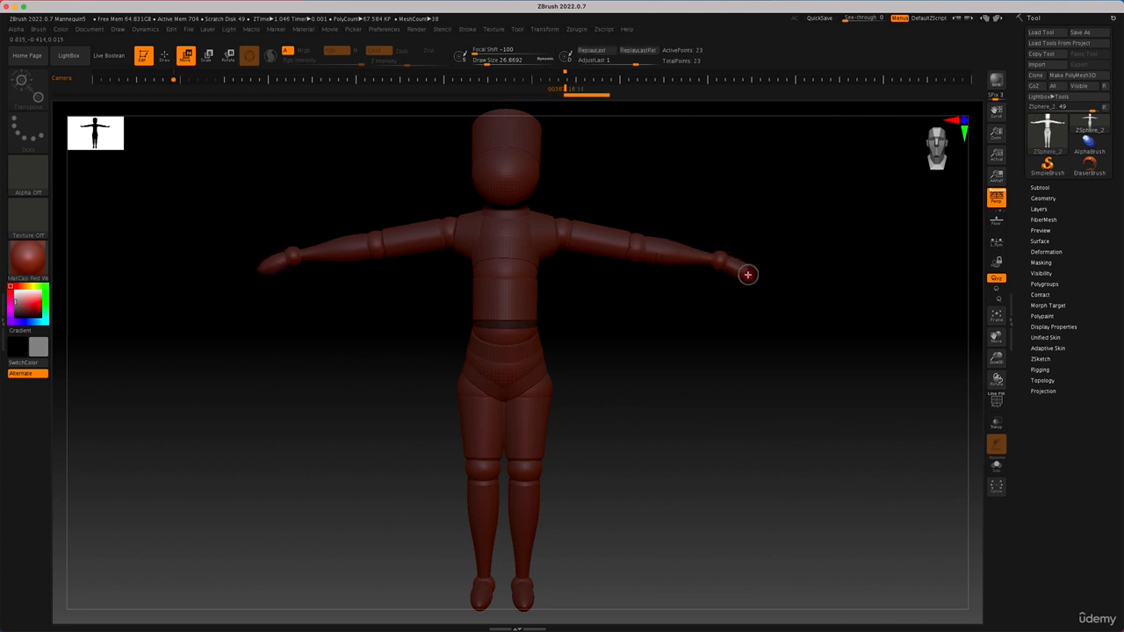
Reposition the chest joint from the side view to adjust the curve of the torso.
left_click_drag(707, 316, 691, 285)
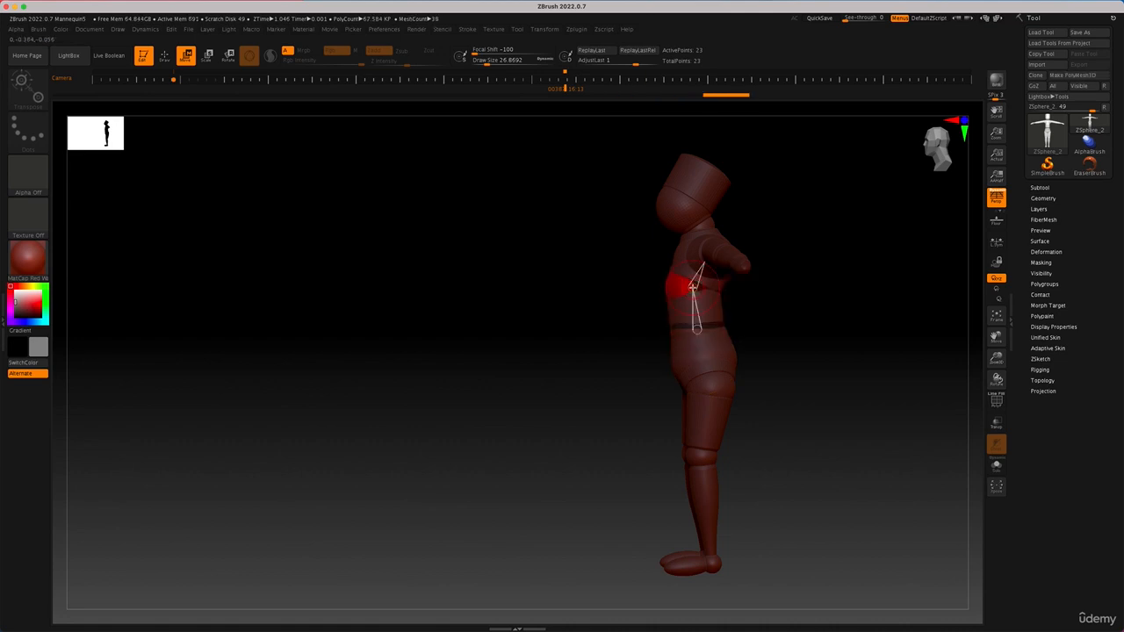
left_click_drag(781, 351, 837, 363)
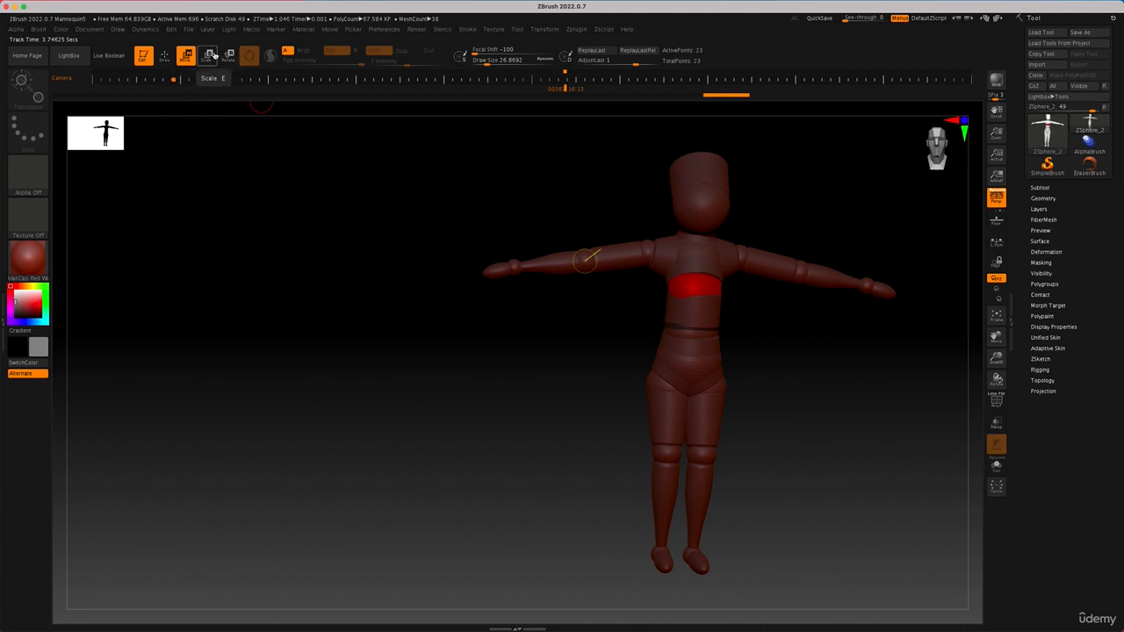
Try scaling down the chest joint.
left_click(213, 56)
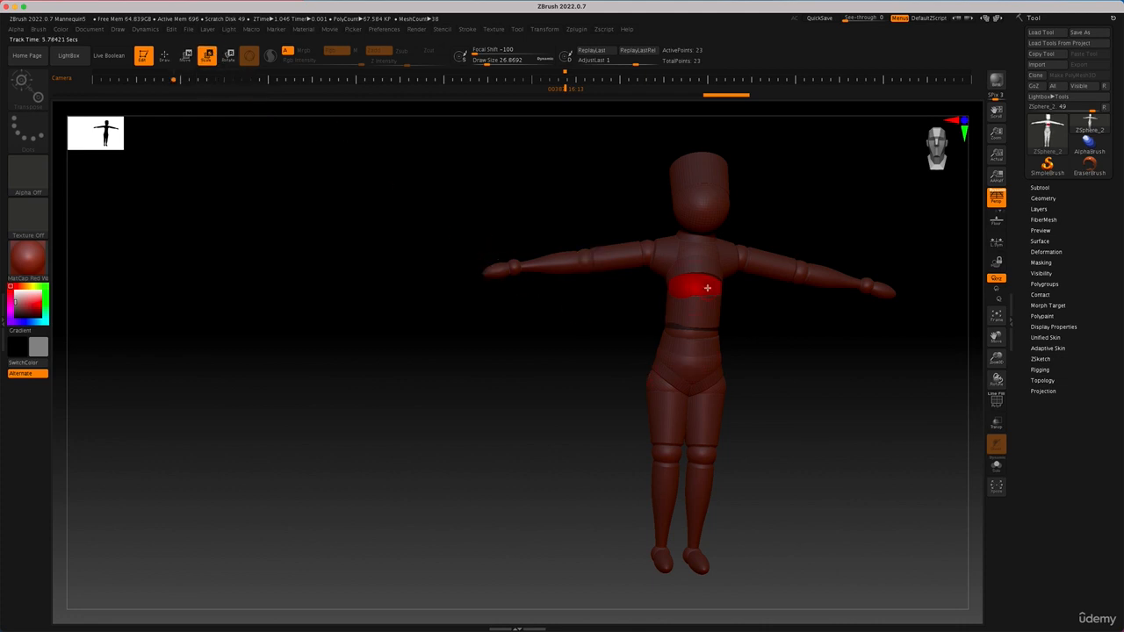
left_click_drag(705, 288, 667, 239)
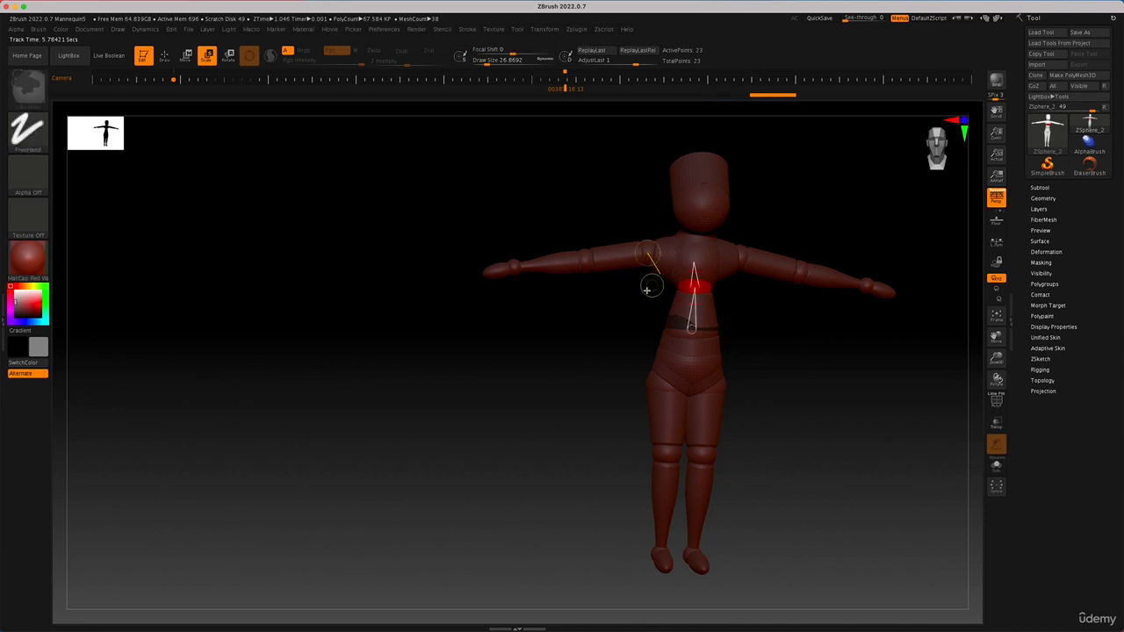
left_click_drag(550, 366, 358, 361, "alt")
left_click_drag(659, 348, 643, 345)
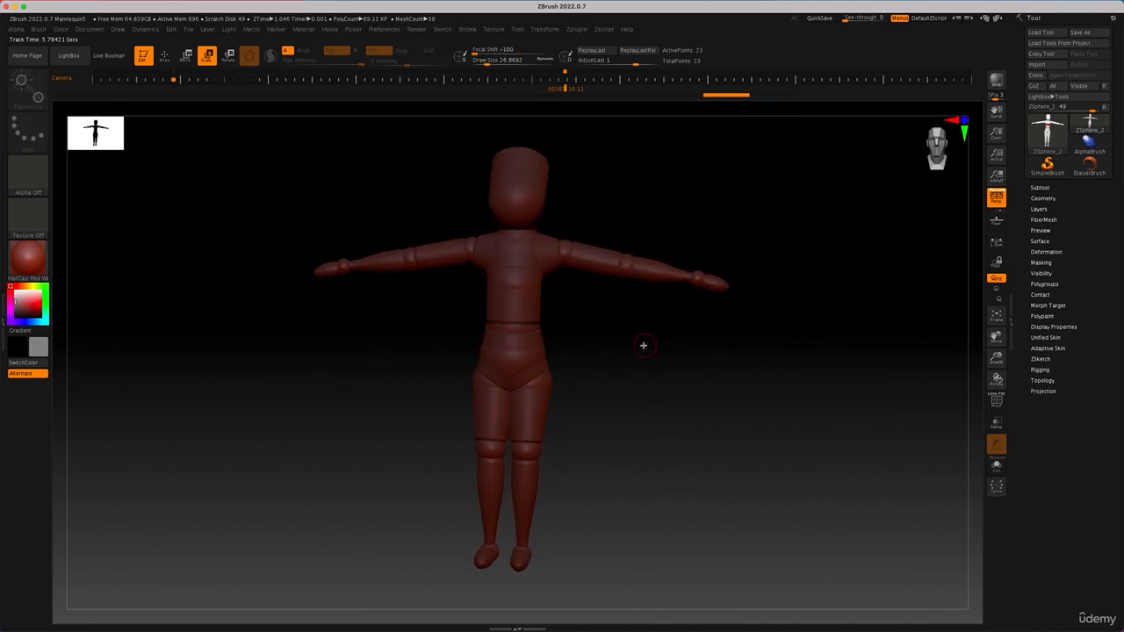
Scale the hip joints slightly and move the thighs outward so the mannequin's legs stand apart.
left_click_drag(613, 403, 622, 401, "shift")
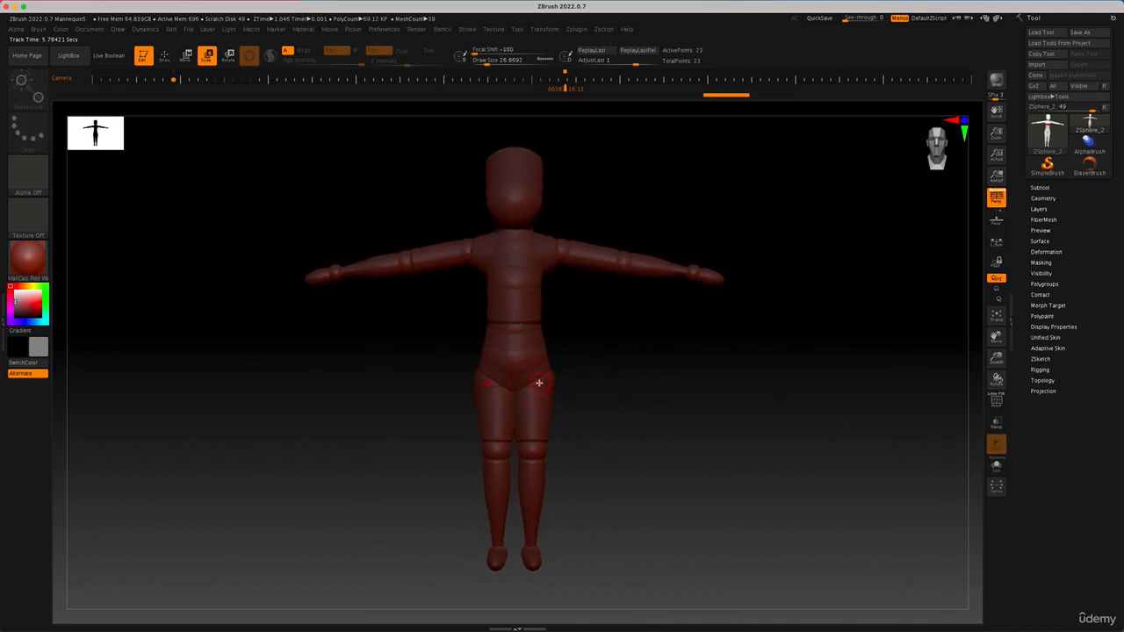
left_click_drag(539, 383, 566, 394)
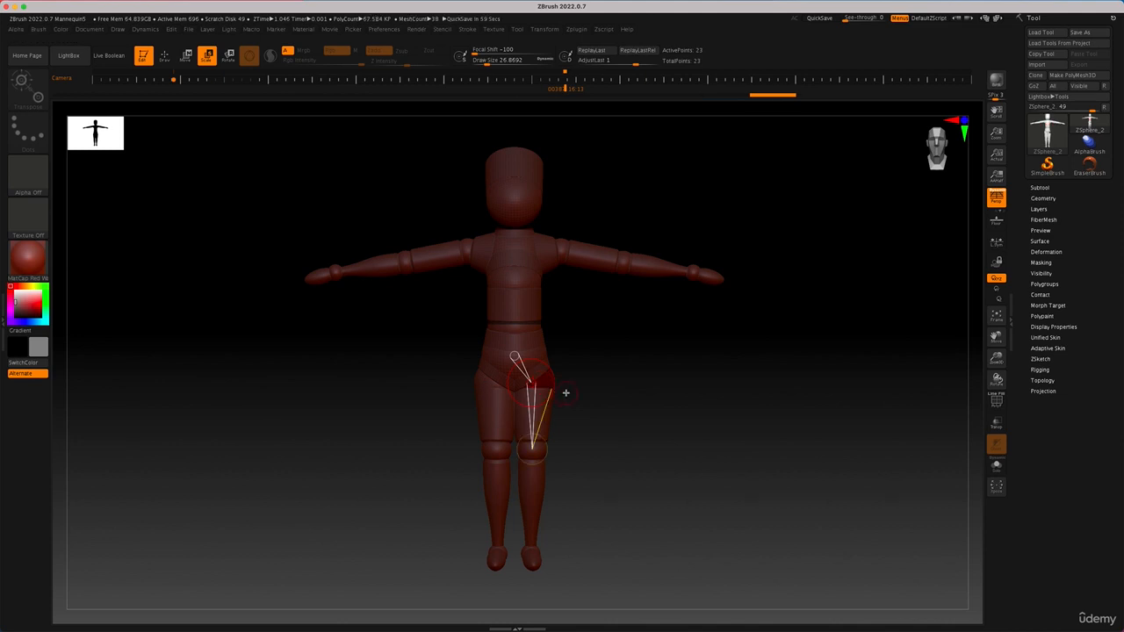
key("w")
key("a")
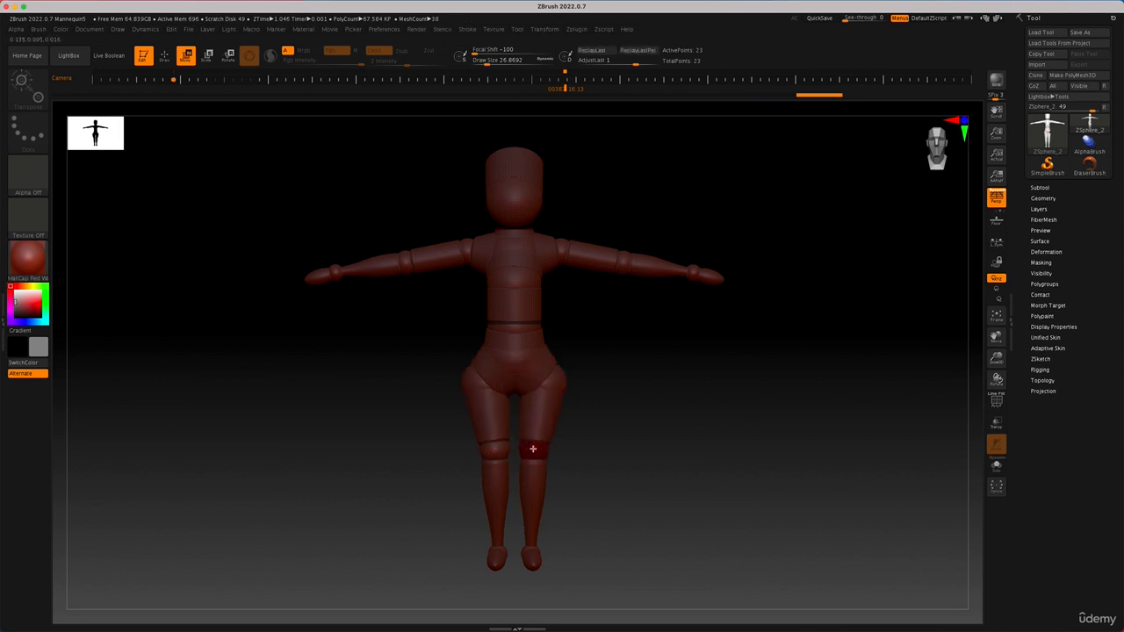
left_click_drag(544, 411, 559, 413)
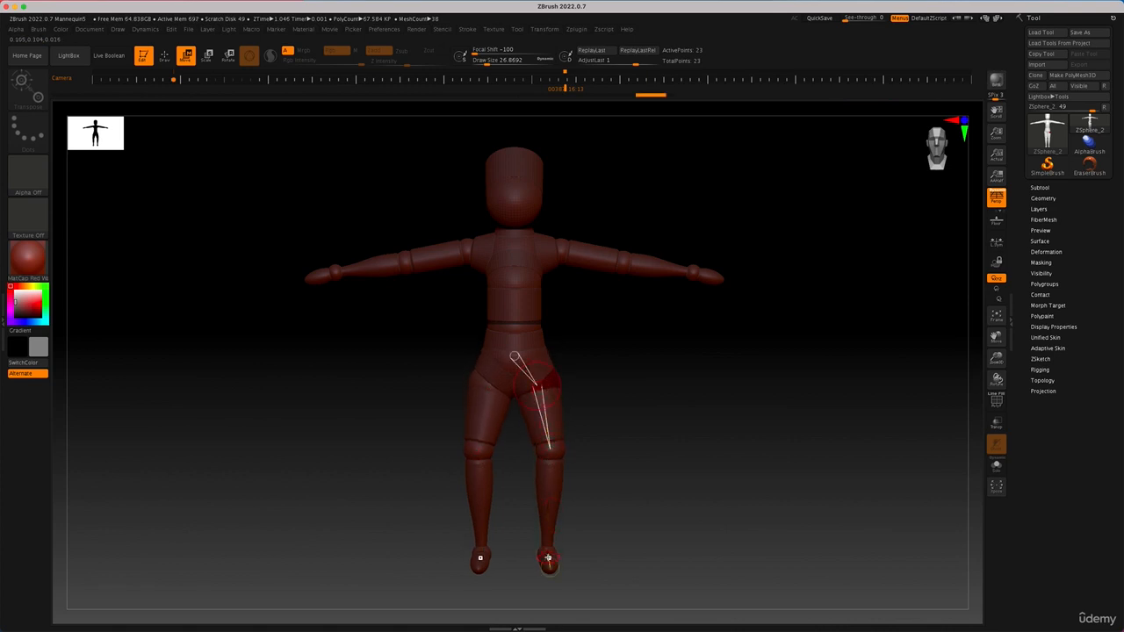
Raise the ankle joints to shorten the lower legs and nudge the segment between pelvis and hip, working from the side.
left_click_drag(637, 532, 602, 537, "shift")
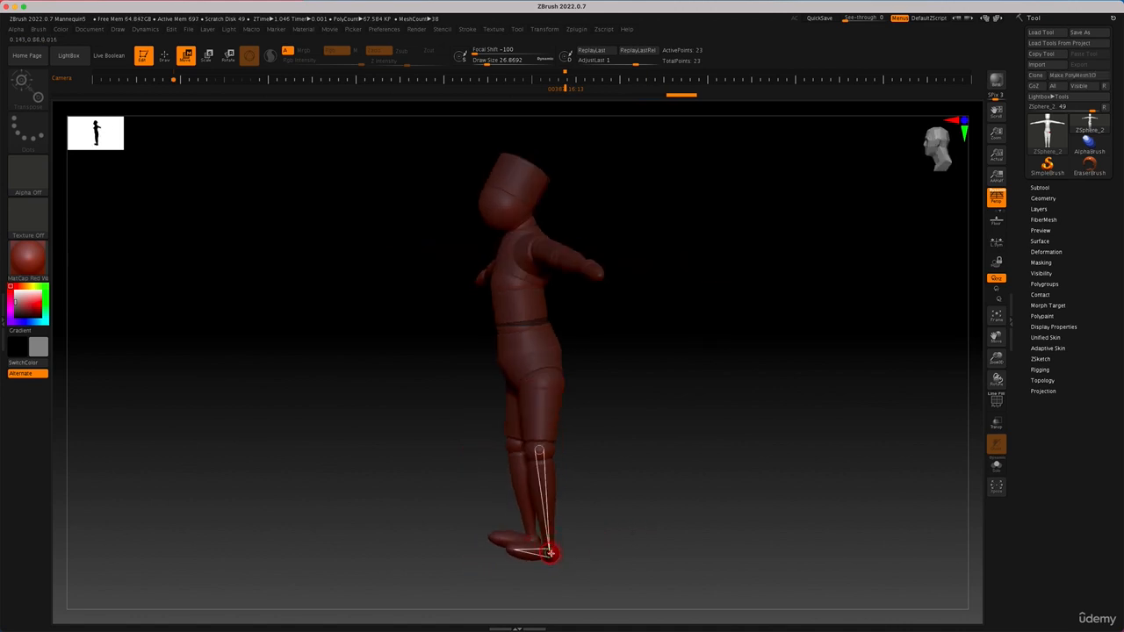
left_click_drag(550, 552, 551, 527)
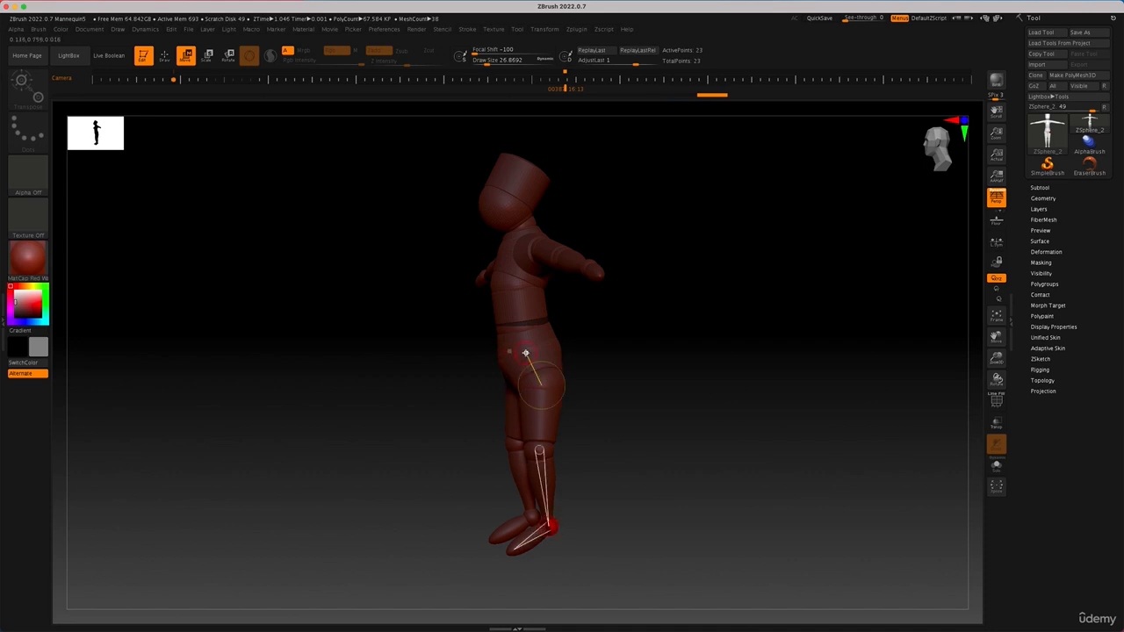
left_click_drag(528, 354, 530, 351)
Shift the knee joint slightly backward in the opposite side view.
left_click_drag(639, 391, 669, 395)
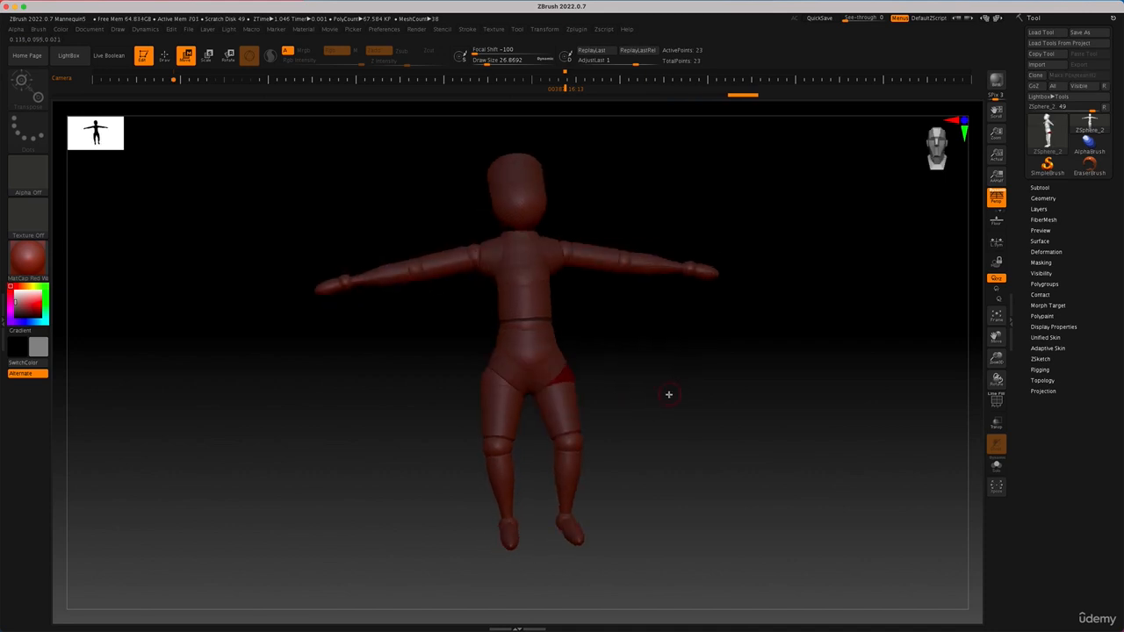
left_click_drag(615, 425, 696, 406)
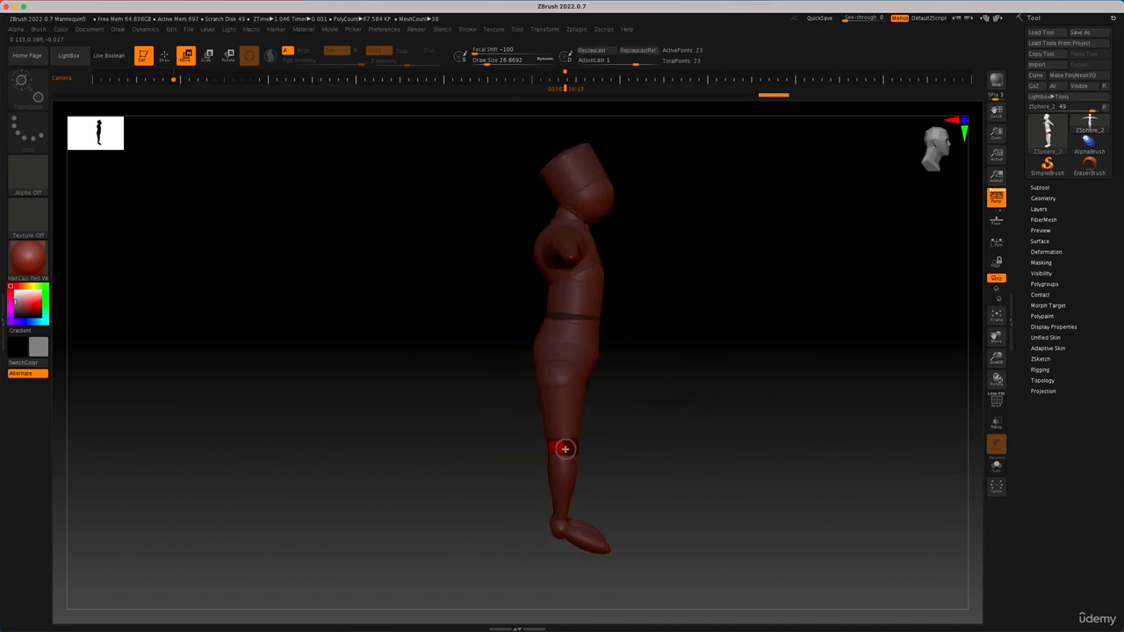
left_click_drag(562, 449, 563, 447)
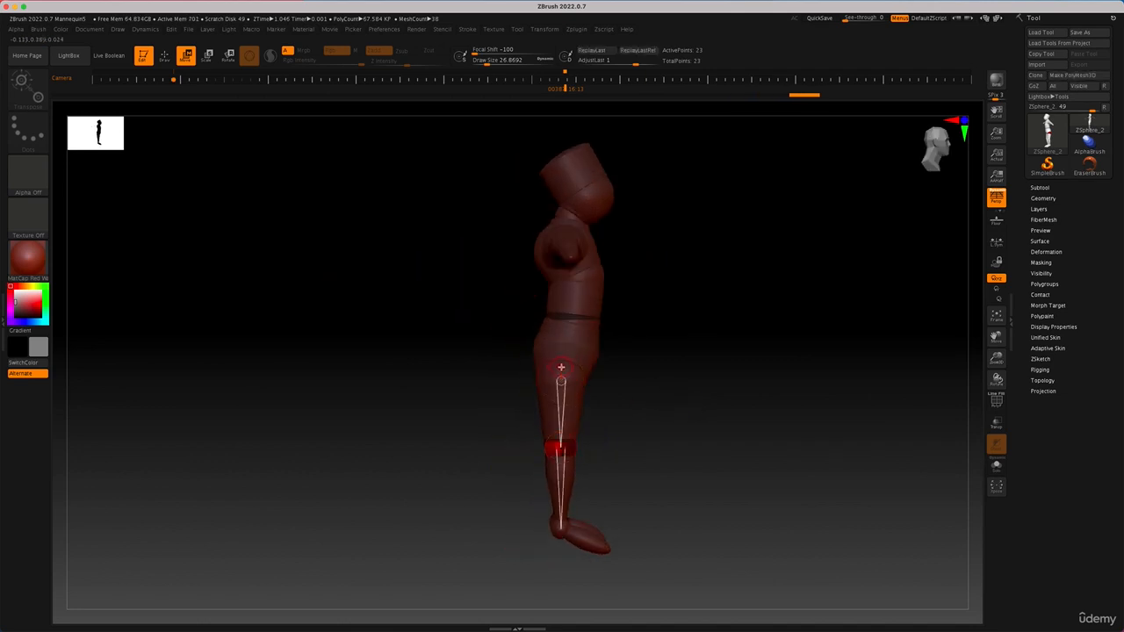
Adjust the hip joints from the side, then nudge them slightly upward and inward from the front.
left_click_drag(562, 370, 580, 311)
left_click_drag(671, 336, 615, 339)
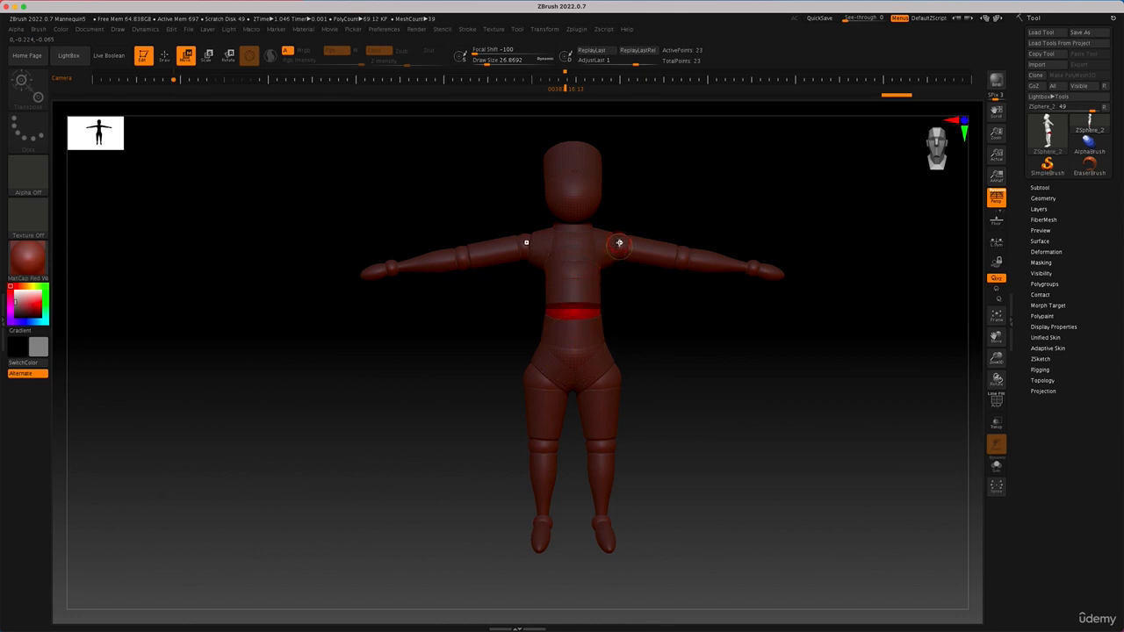
left_click_drag(736, 187, 719, 231)
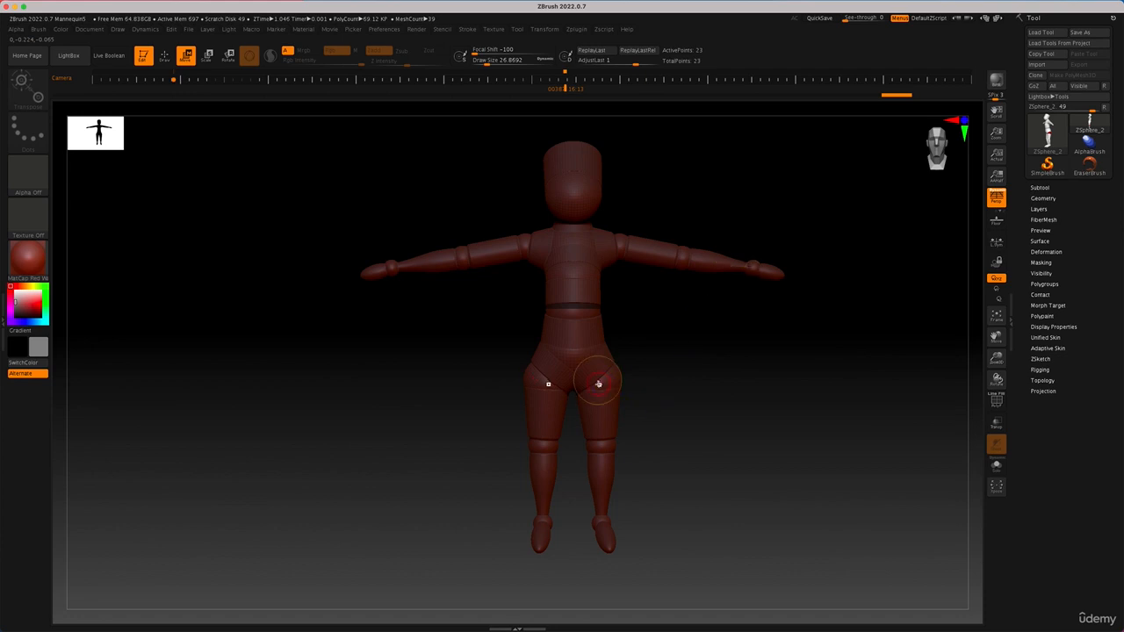
left_click_drag(599, 384, 598, 381)
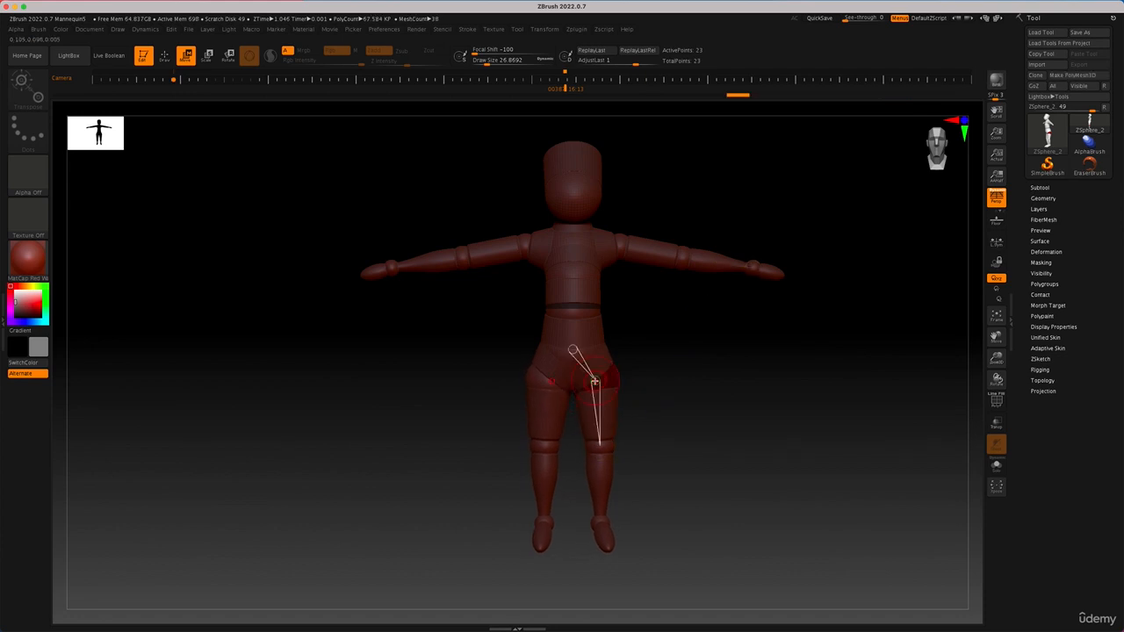
Scale the hip joints down and move them slightly closer together to slim the mannequin's hips.
key("e")
mouse_move(595, 380)
left_mouse_down()
mouse_move(591, 343)
mouse_move(596, 359)
left_mouse_up()
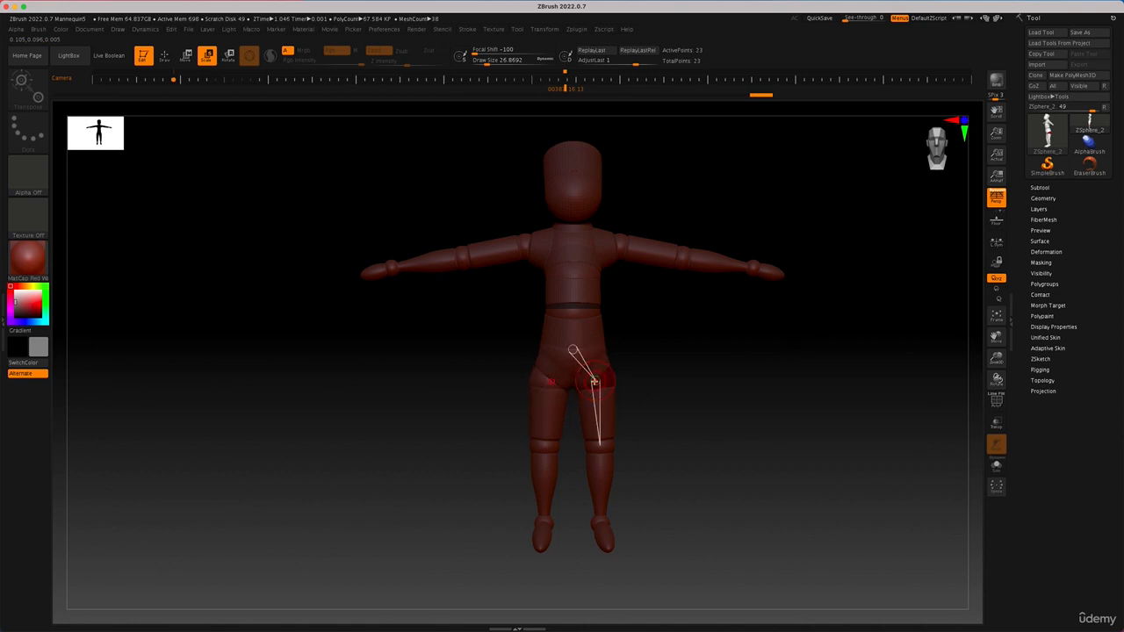
key("w")
left_click_drag(593, 380, 589, 383)
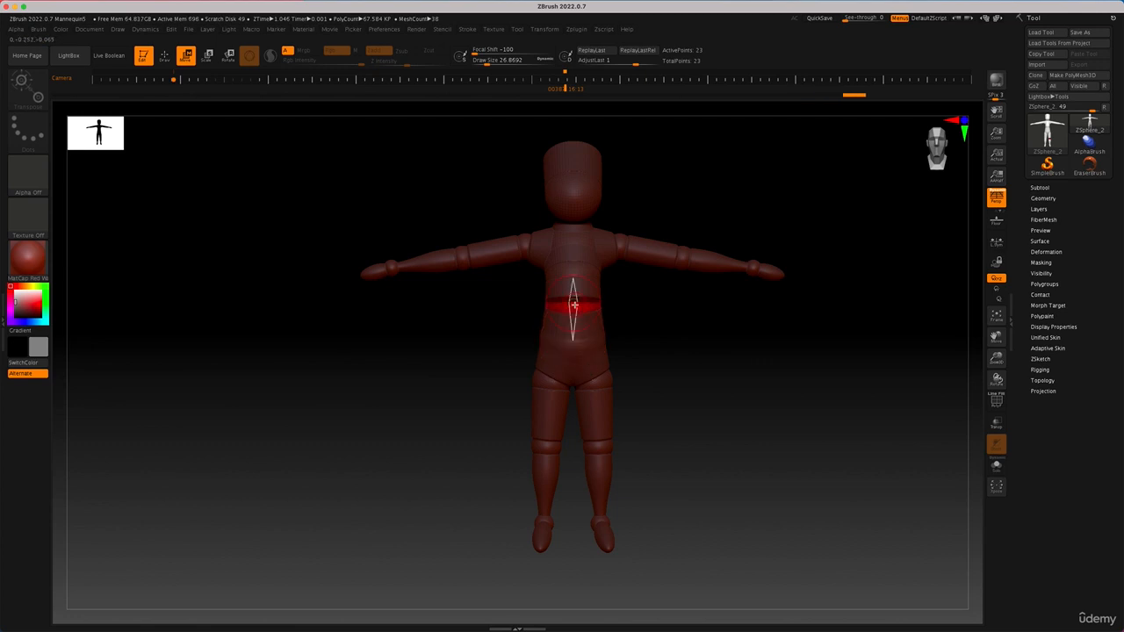
Expand the Adaptive Skin settings and inspect the mannequin's pose from several angles.
left_click_drag(641, 332, 741, 337)
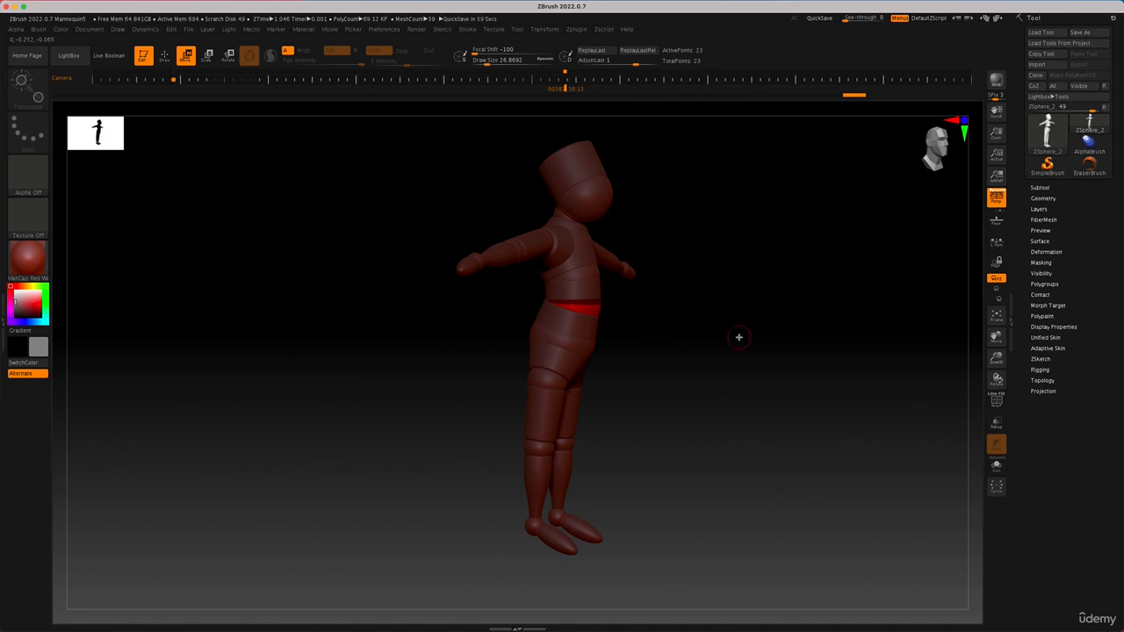
left_click(1058, 348)
left_click_drag(835, 353, 809, 354, "shift")
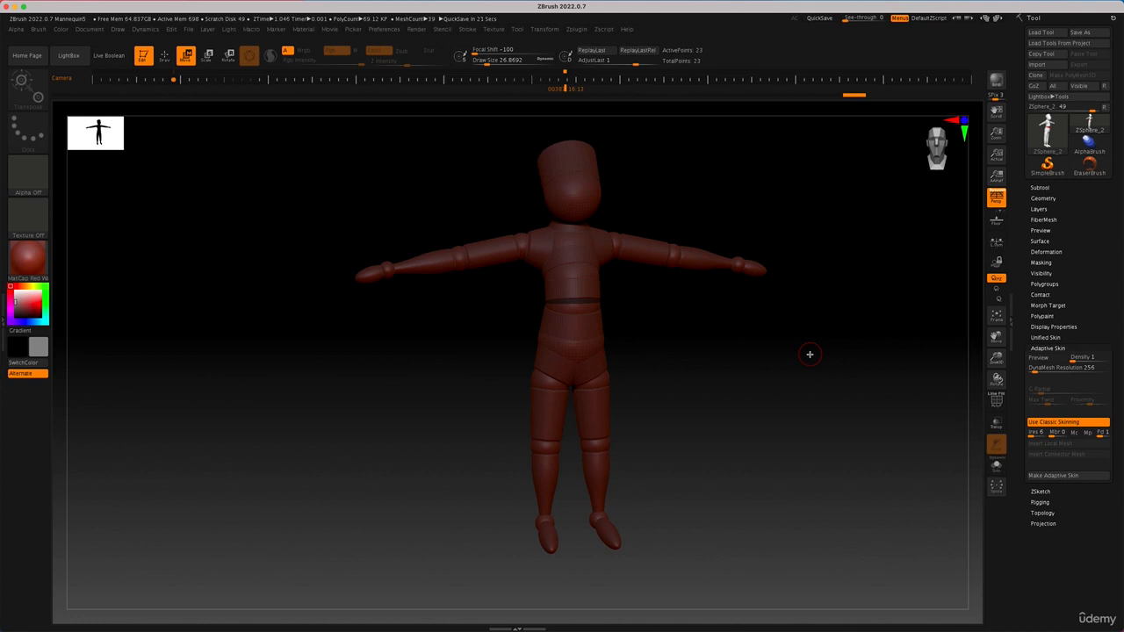
left_click_drag(794, 233, 776, 220)
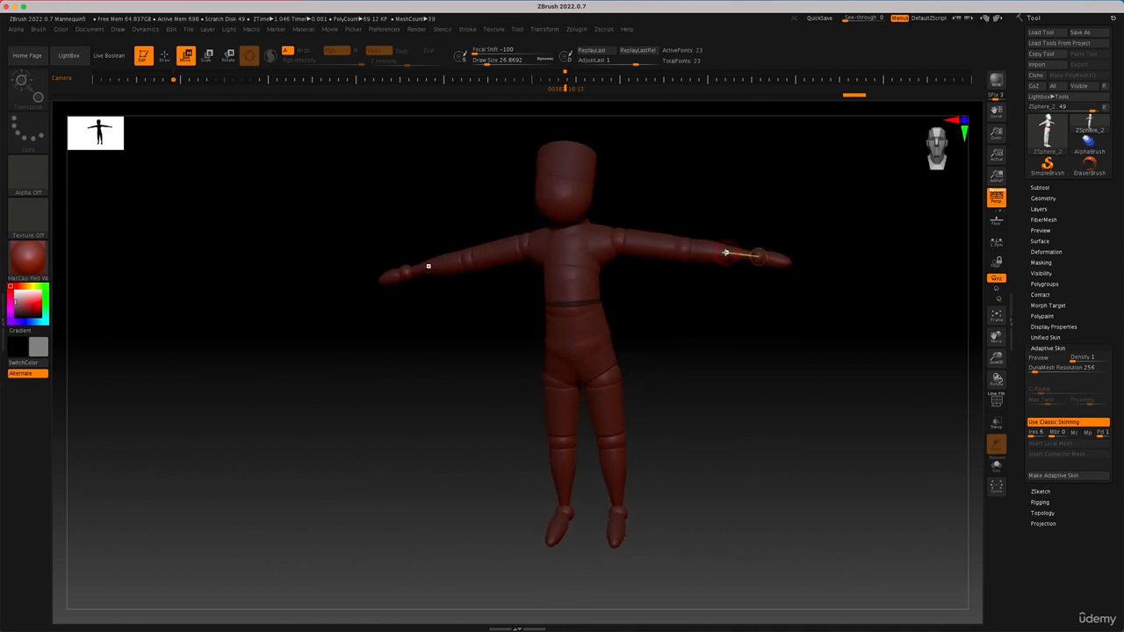
left_click(725, 253)
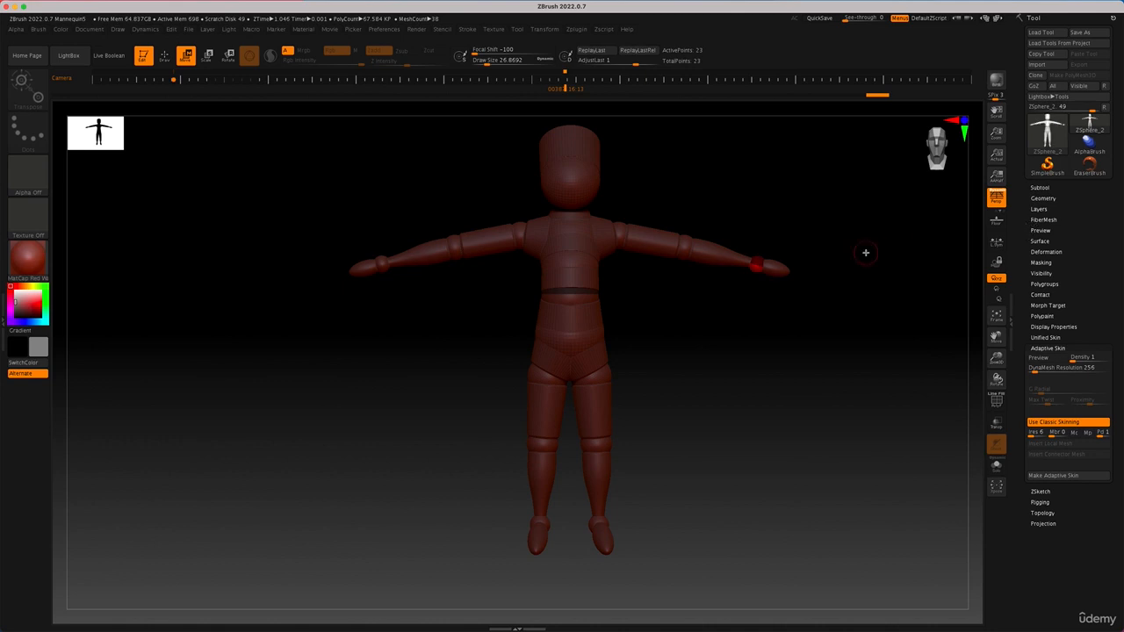
Append a Cylinder3D as a new subtool below the mannequin and make it the active subtool.
left_click(1039, 187)
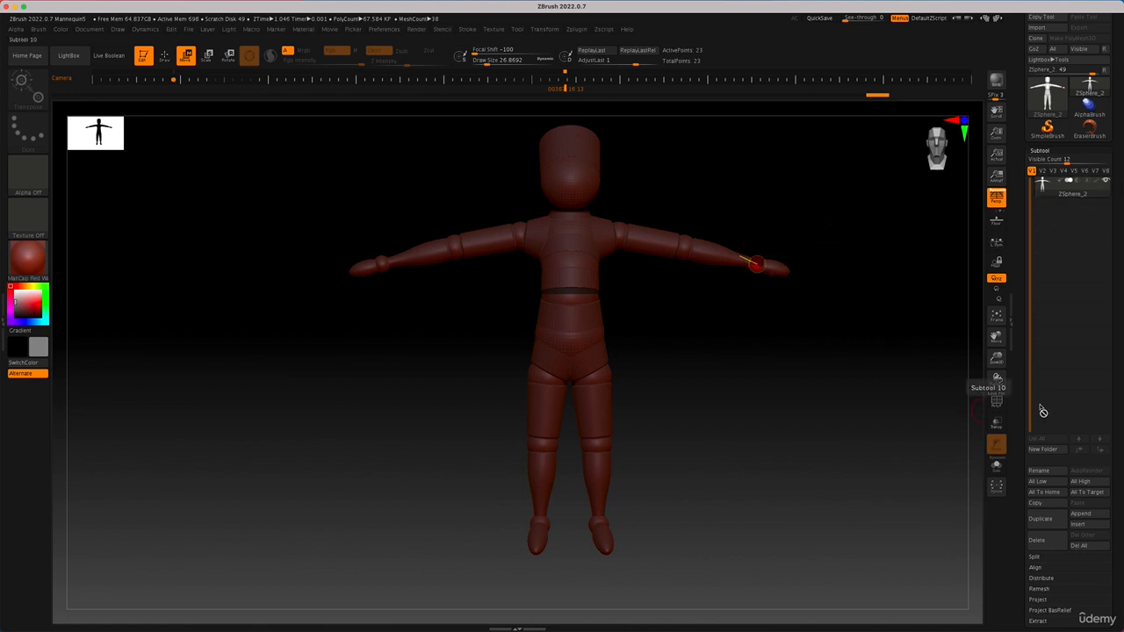
left_click(1039, 151)
left_click(1039, 151)
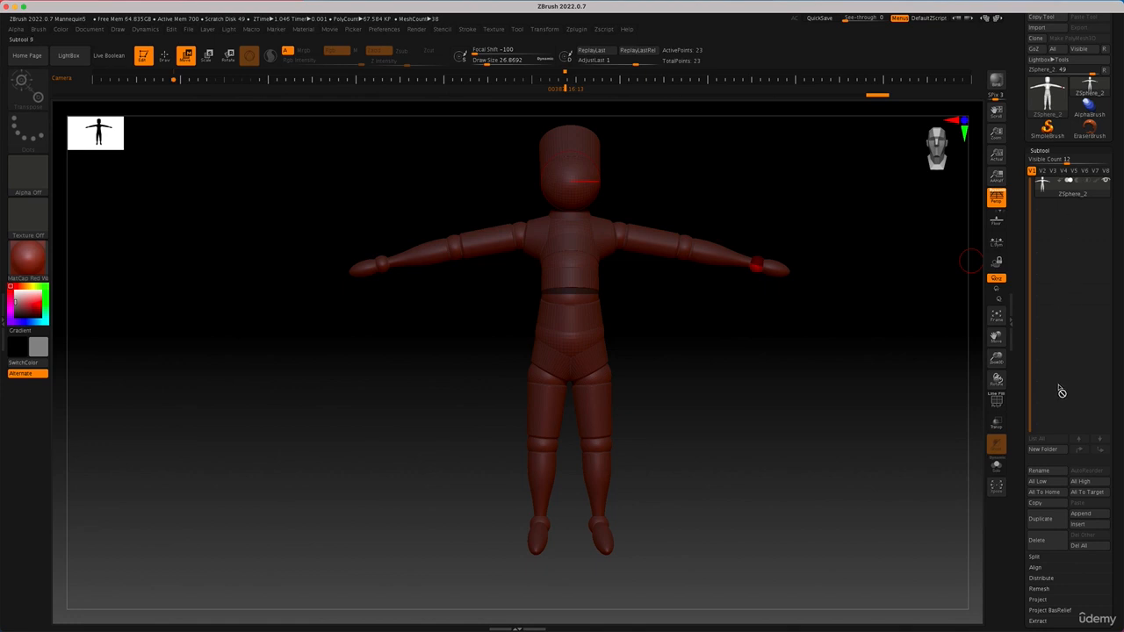
left_click(1080, 513)
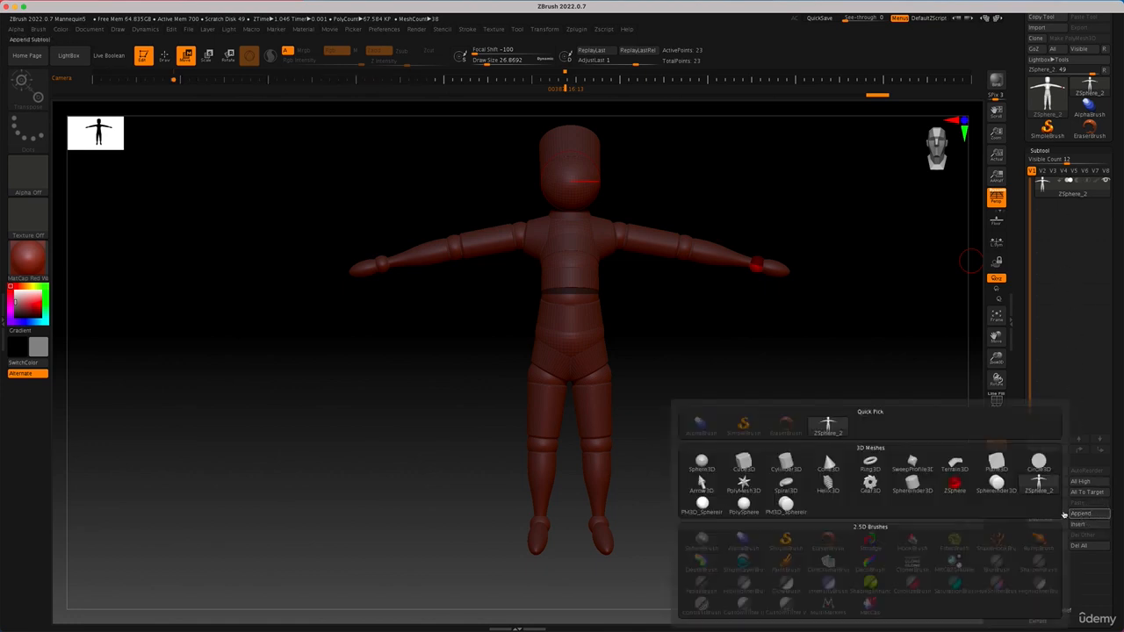
left_click(1080, 514)
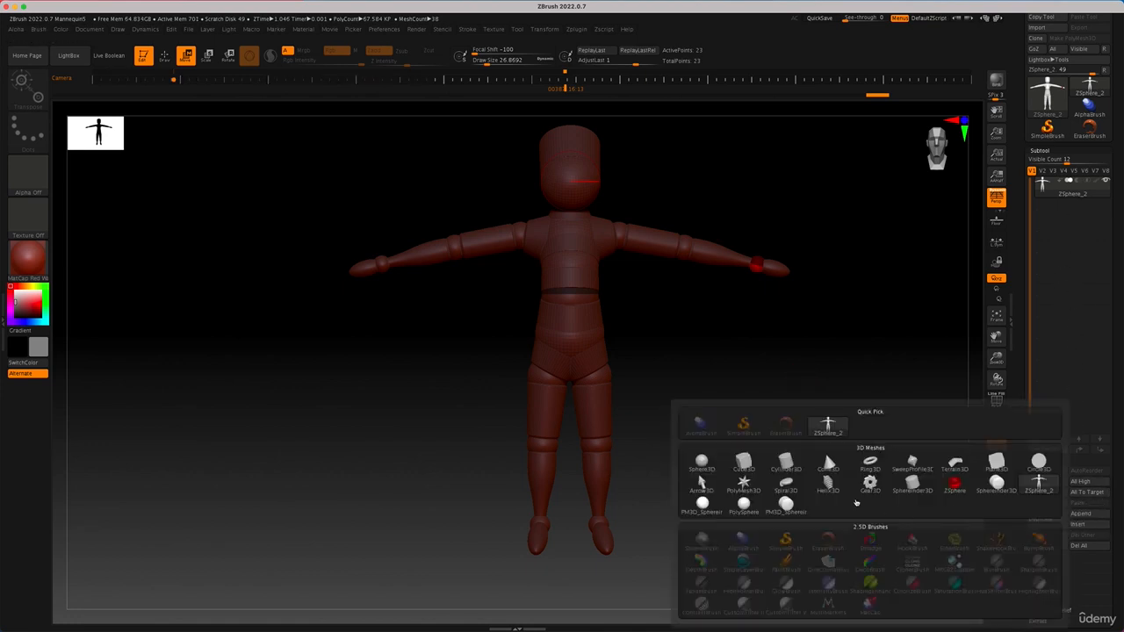
left_click(778, 467)
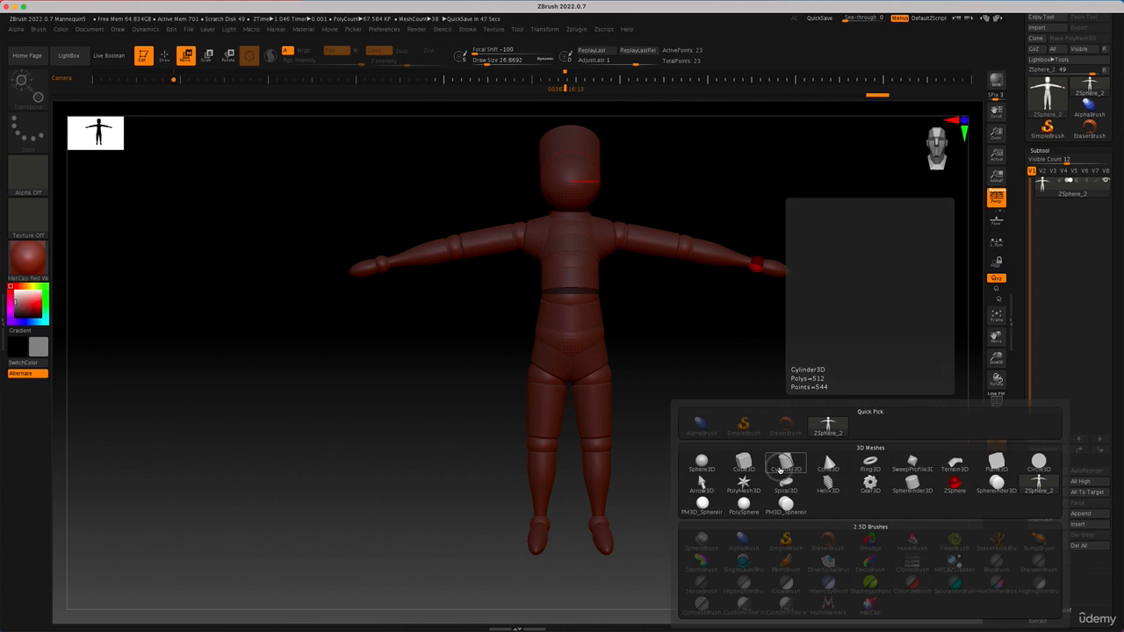
left_click(1066, 211)
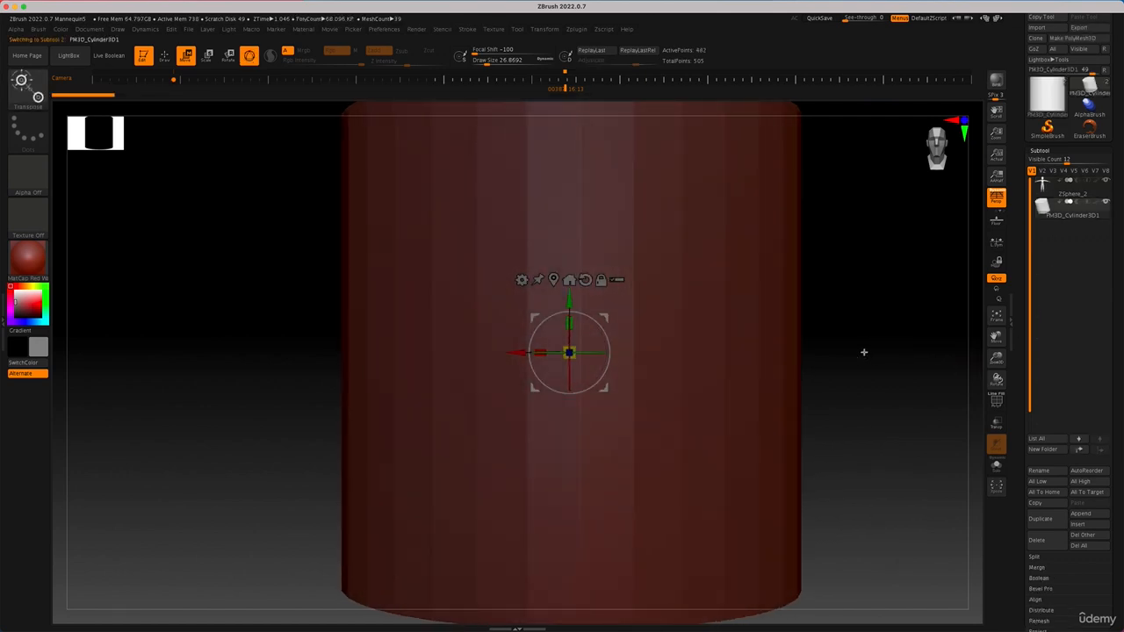
Frame the cylinder in the view and turn off perspective.
mouse_move(1042, 205)
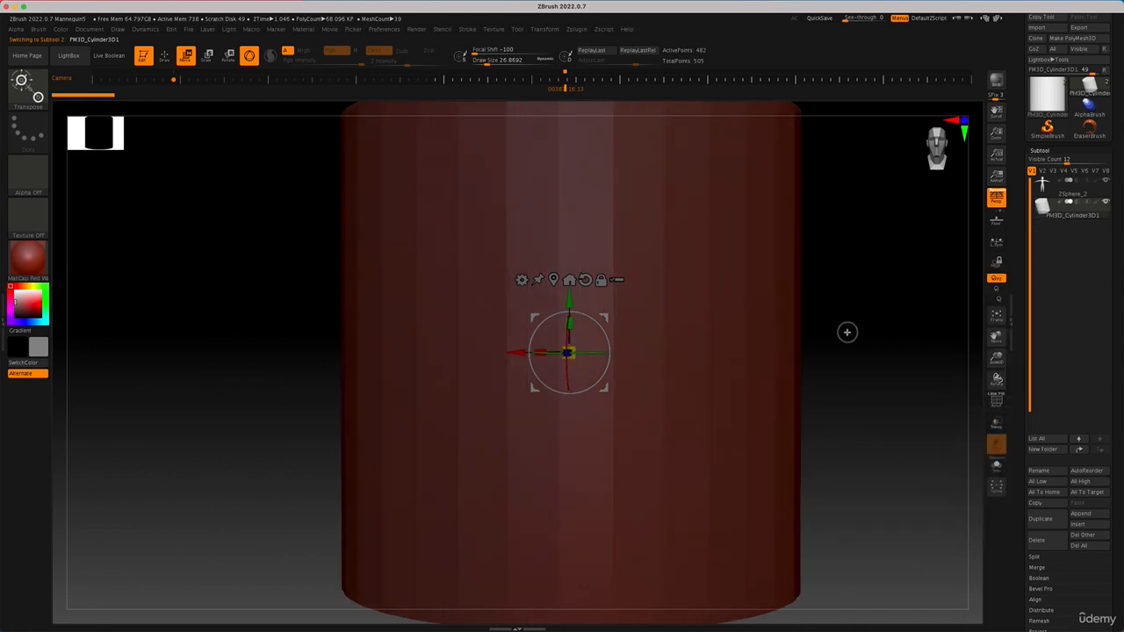
key("f")
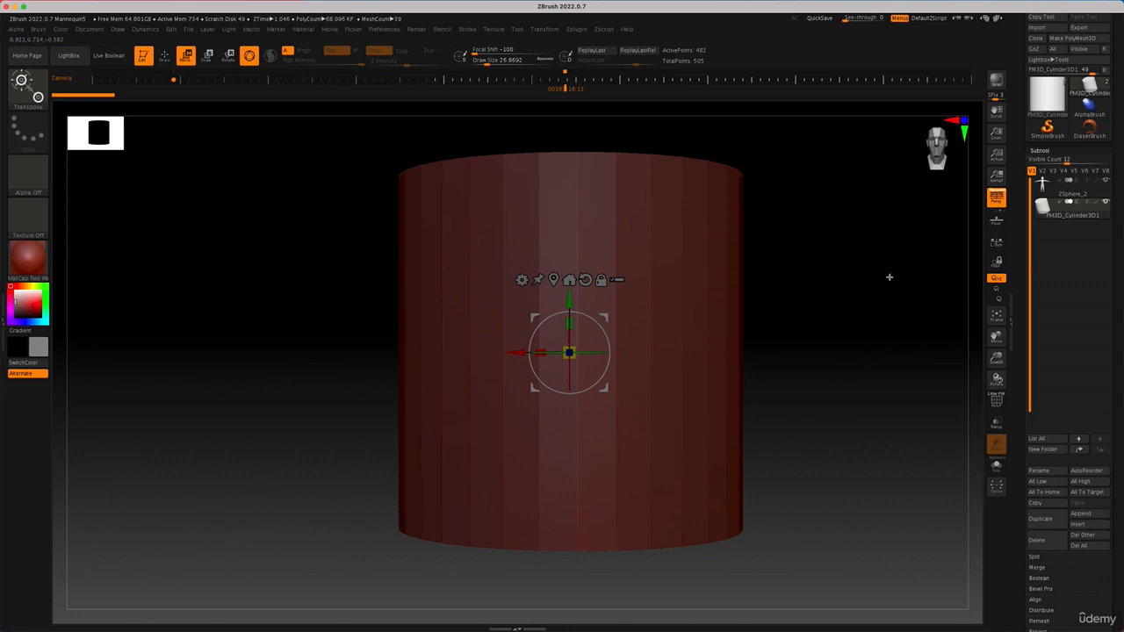
left_click(992, 210)
left_click_drag(855, 276, 774, 306)
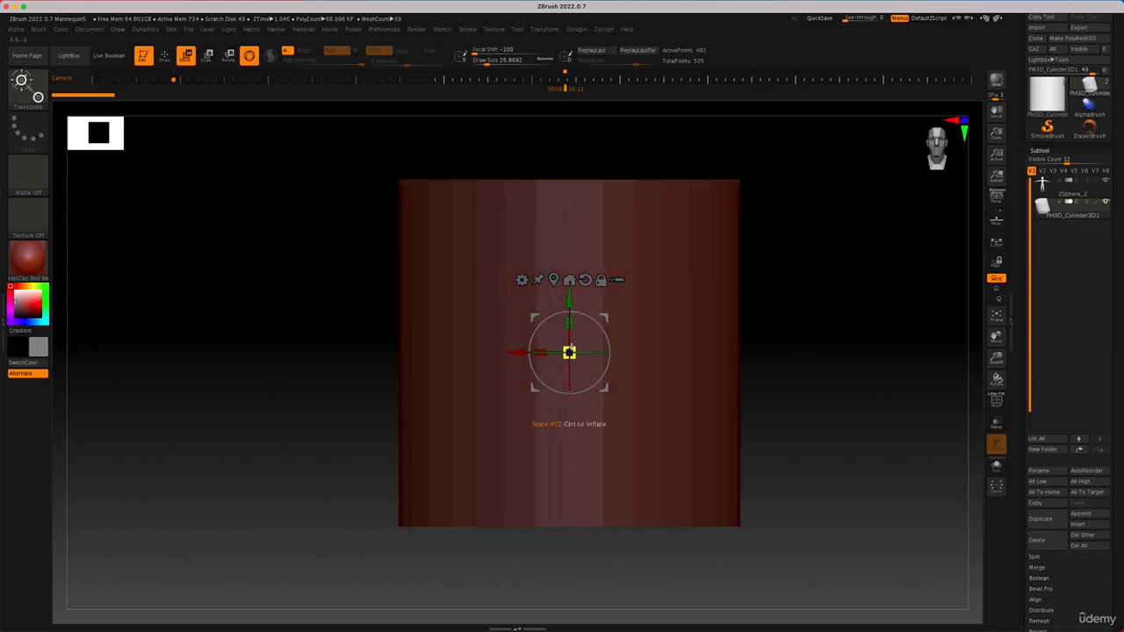
left_click(995, 200)
left_click(996, 200)
Scale the cylinder down uniformly to about torso size and move it onto the mannequin's torso from the side view.
left_click_drag(569, 352, 387, 393)
left_click_drag(717, 366, 759, 373, "shift")
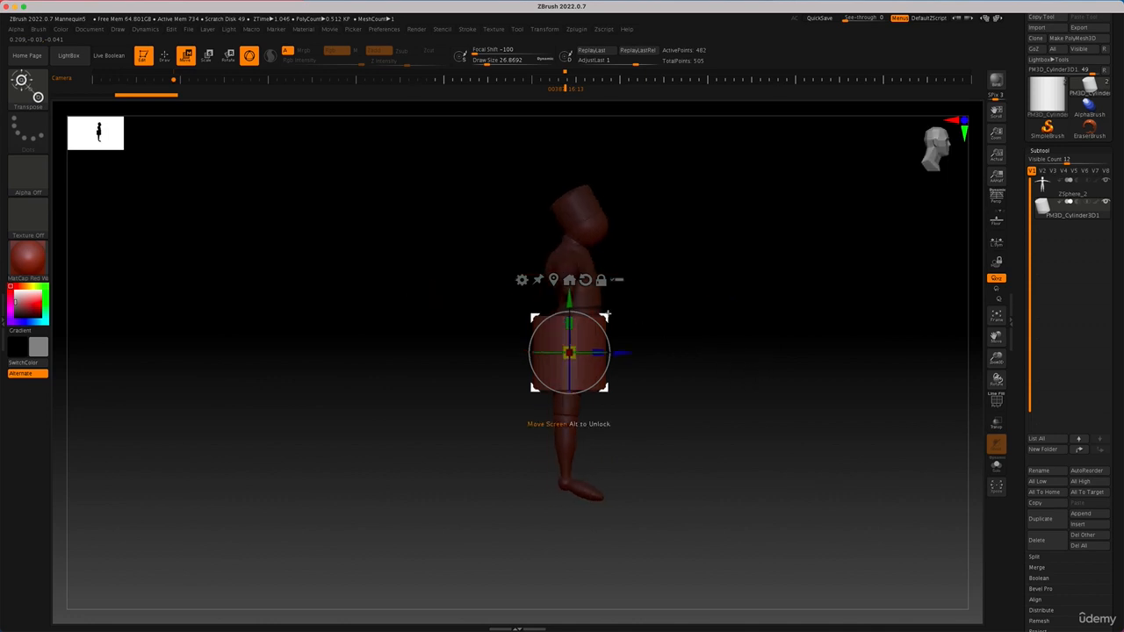
left_click_drag(603, 316, 676, 357)
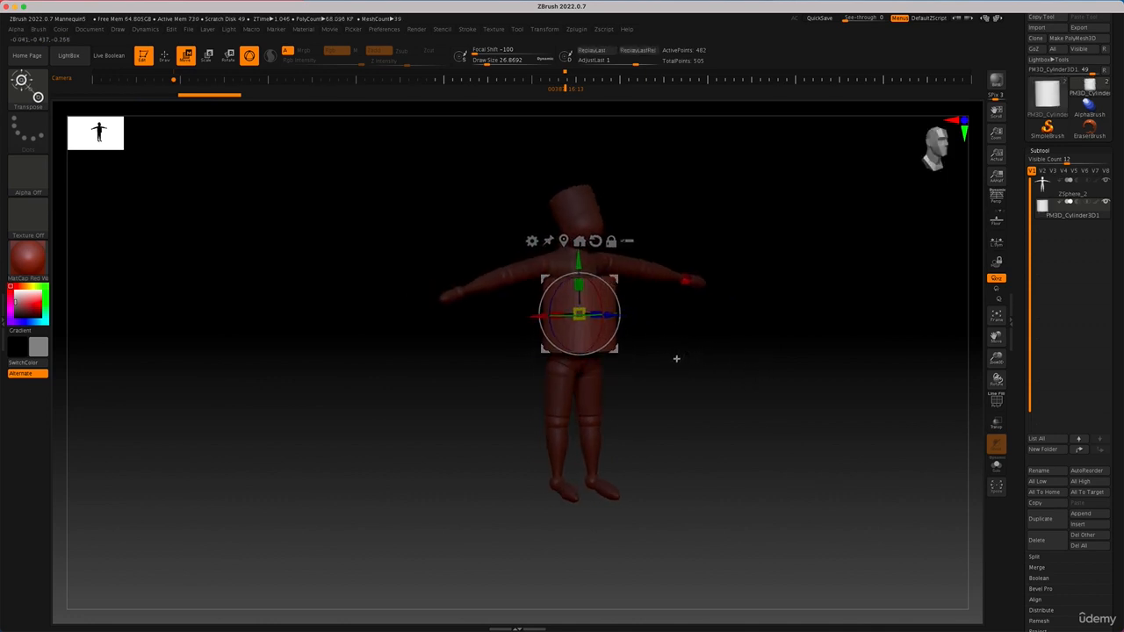
Change the material to BasicMaterial.
left_click(26, 258)
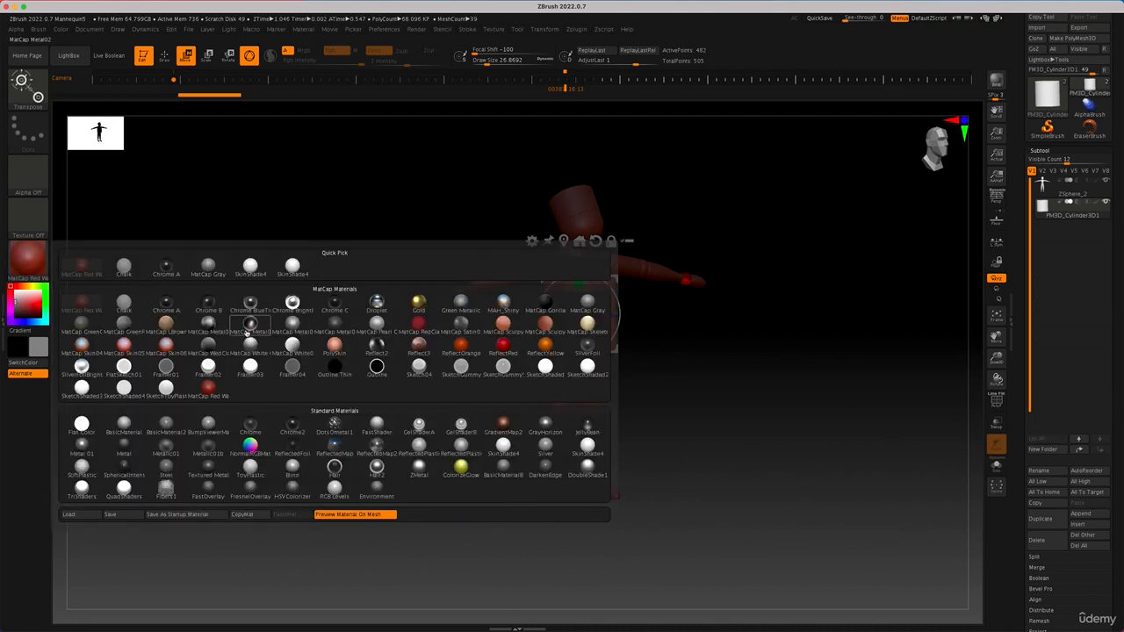
left_click(133, 424)
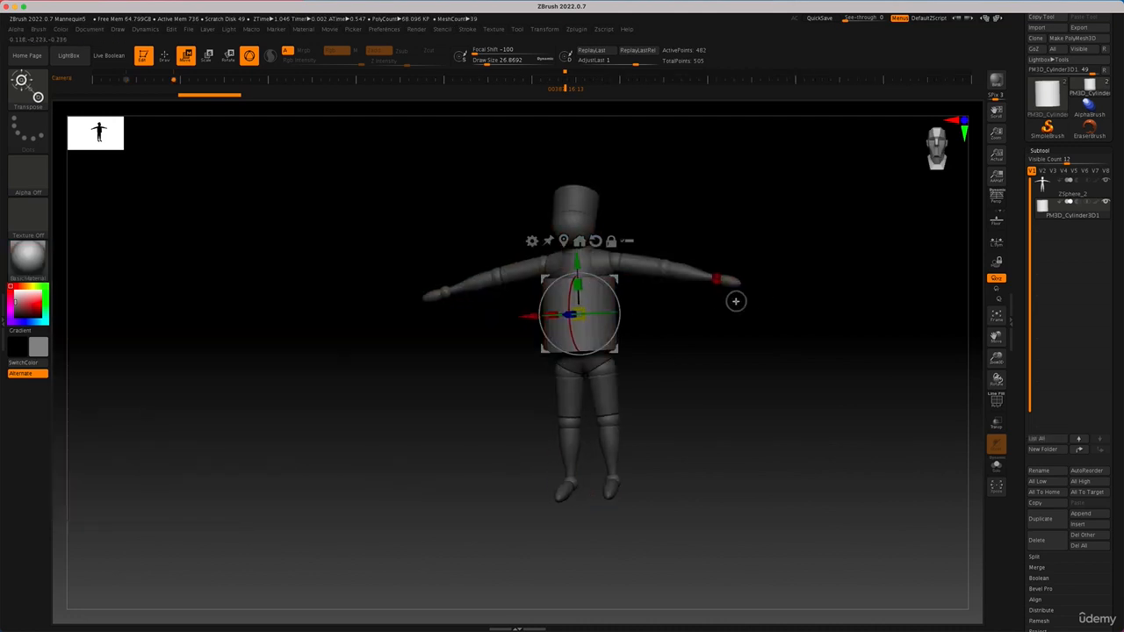
Move the cylinder onto the mannequin's left arm, rotate it about 73° to follow the arm, and adjust its depth.
right_click_drag(645, 318, 665, 360, "ctrl")
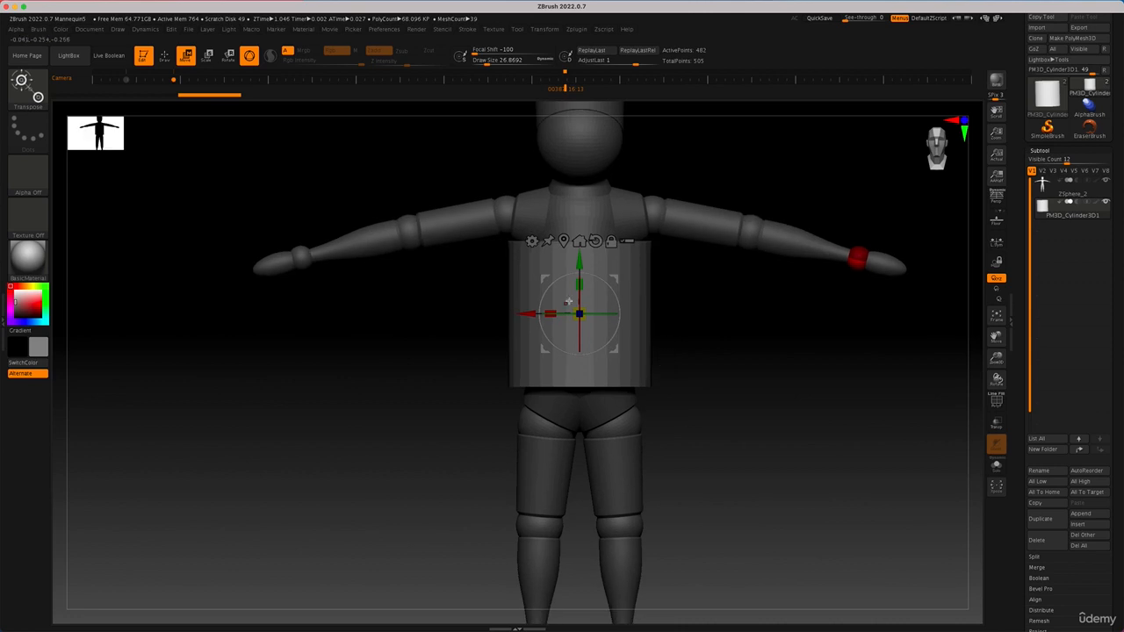
left_click_drag(619, 277, 682, 217)
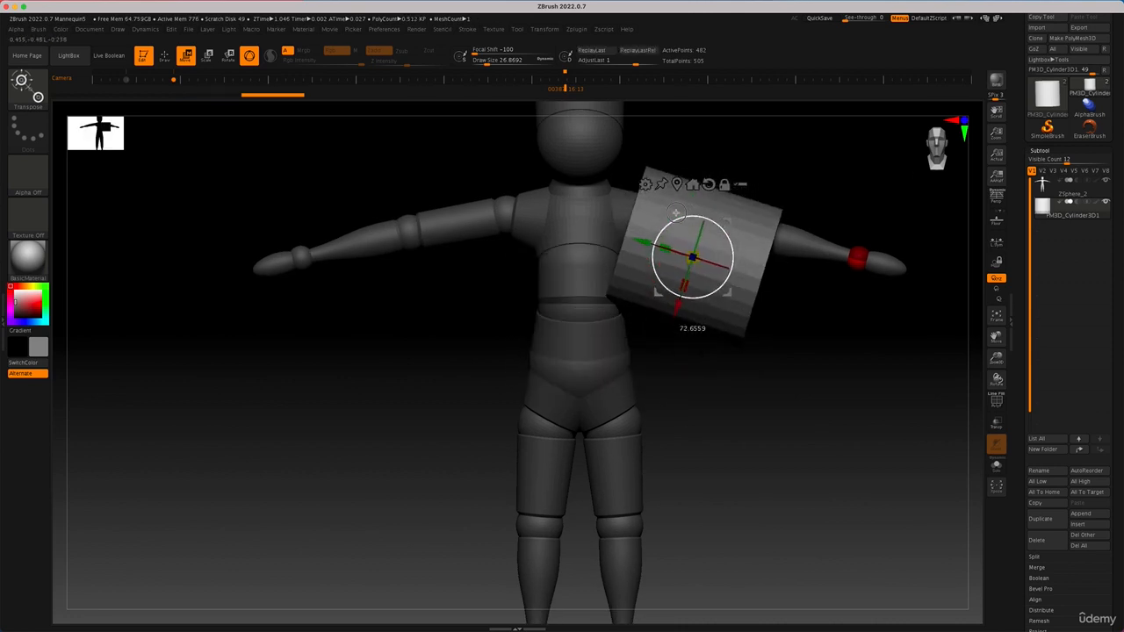
left_click_drag(820, 330, 797, 350)
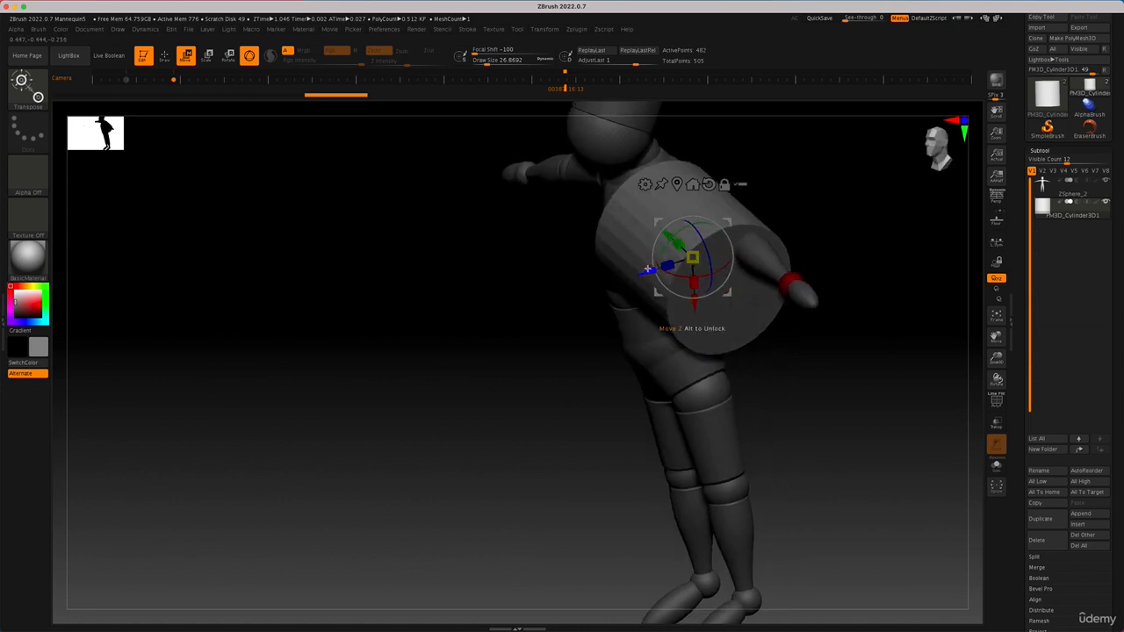
left_click_drag(646, 269, 681, 260)
left_click_drag(726, 292, 726, 273)
Stretch the cylinder along the arm and shrink its overall size to fit more closely around the left arm.
left_click_drag(707, 213, 701, 205)
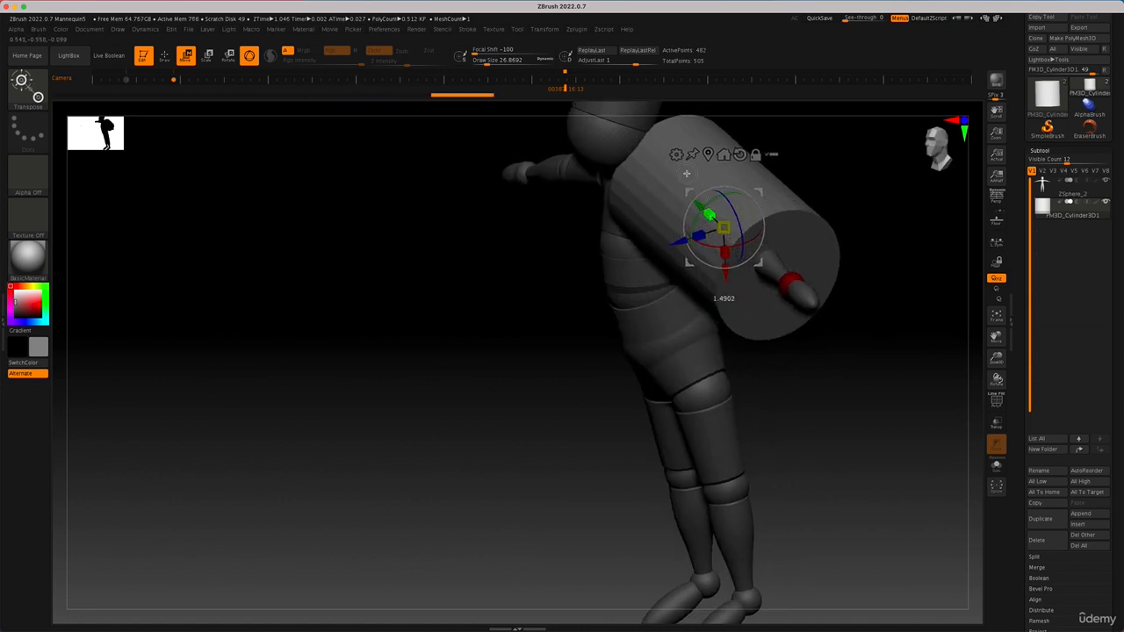
left_click_drag(875, 436, 913, 407)
mouse_move(724, 228)
left_mouse_down()
mouse_move(776, 242)
mouse_move(792, 229)
mouse_move(727, 228)
left_mouse_up()
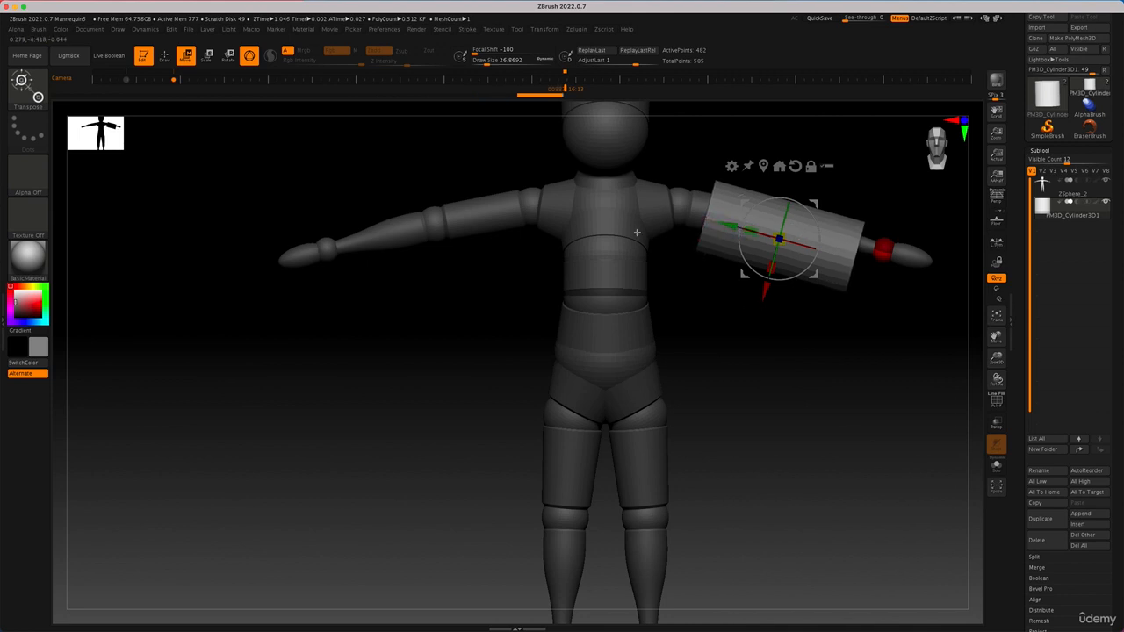
Activate the mannequin subtool and lower its arms by moving the upper-arm, wrist and elbow joints.
left_click_drag(735, 346, 716, 375, "alt")
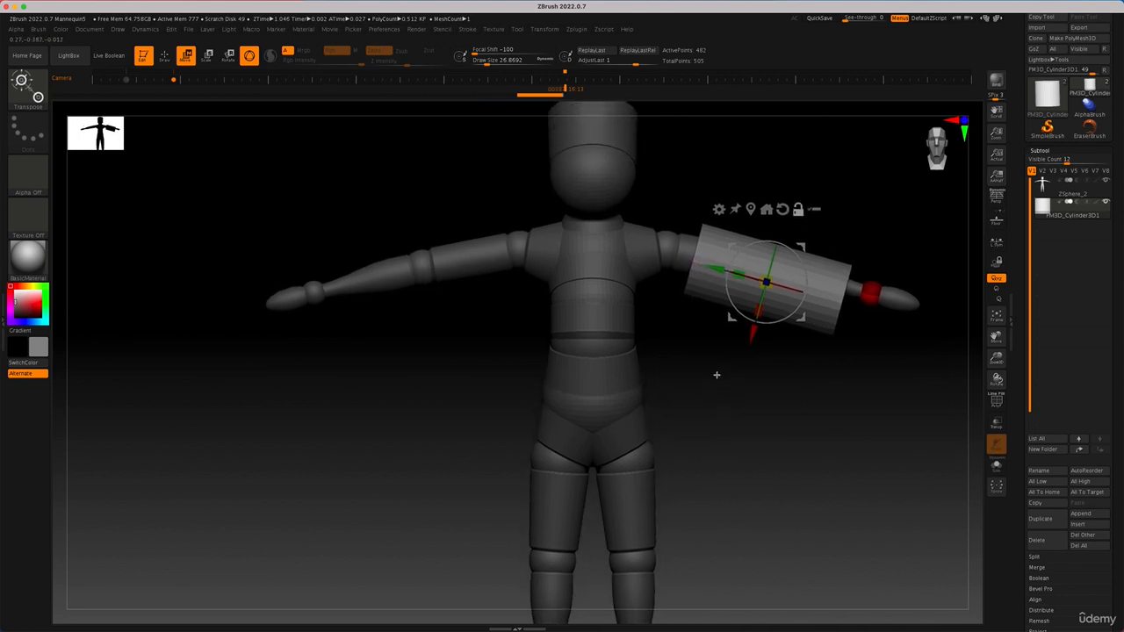
left_click(667, 257, "alt")
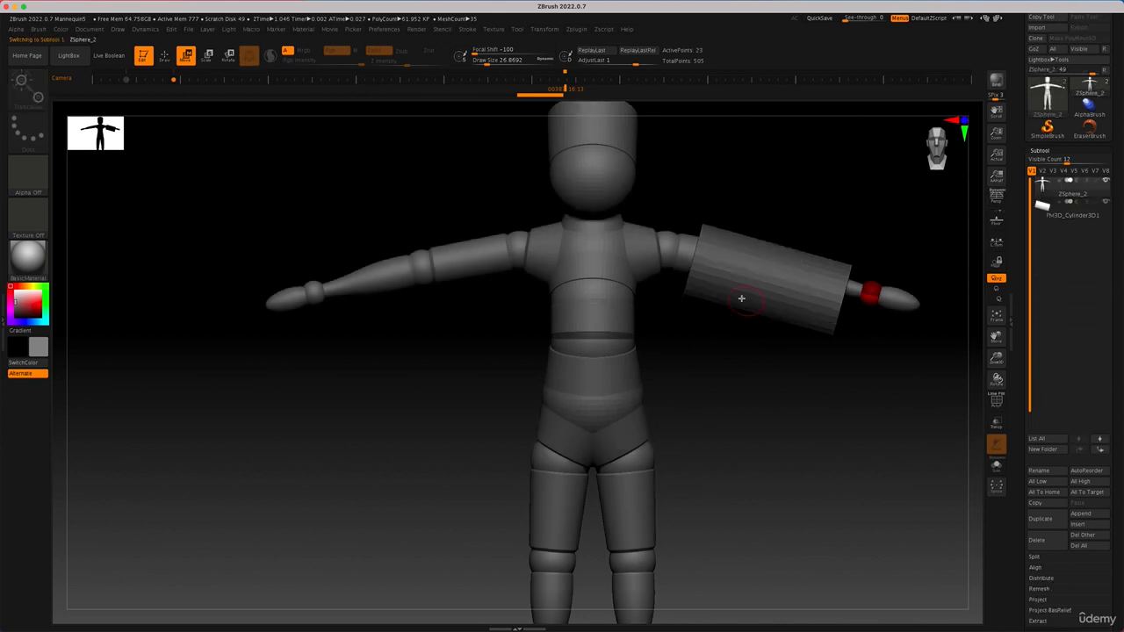
left_click_drag(687, 257, 703, 280)
left_click_drag(860, 322, 900, 341)
left_click_drag(678, 286, 697, 276)
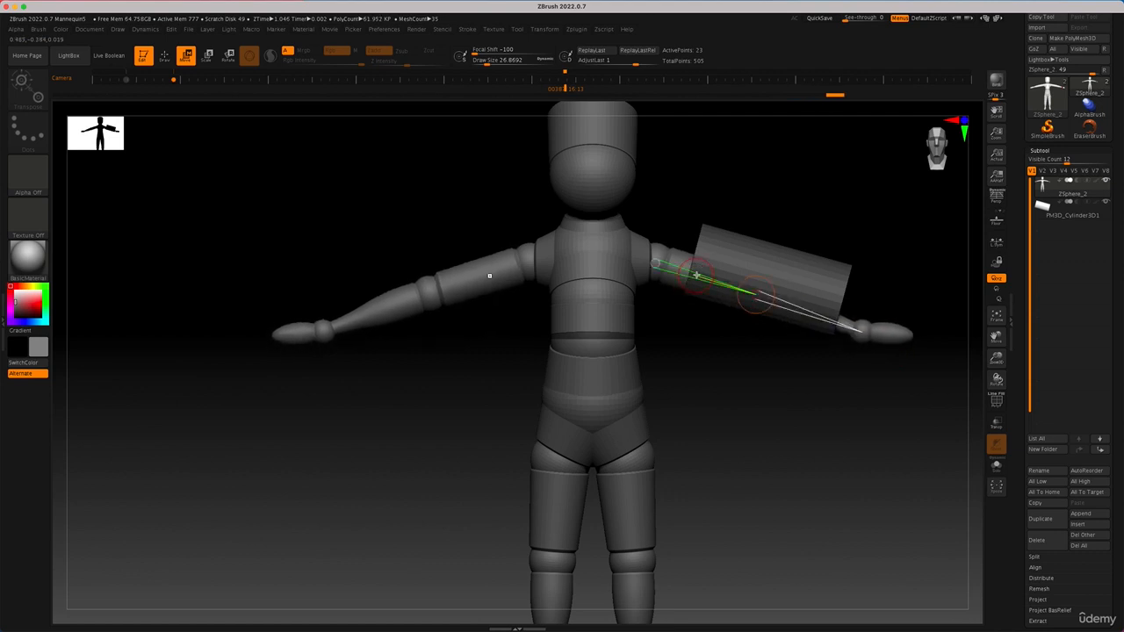
In Draw mode, remove the mannequin's elbow sphere and upper-arm link on both arms, and make the cylinder the active subtool.
key("q")
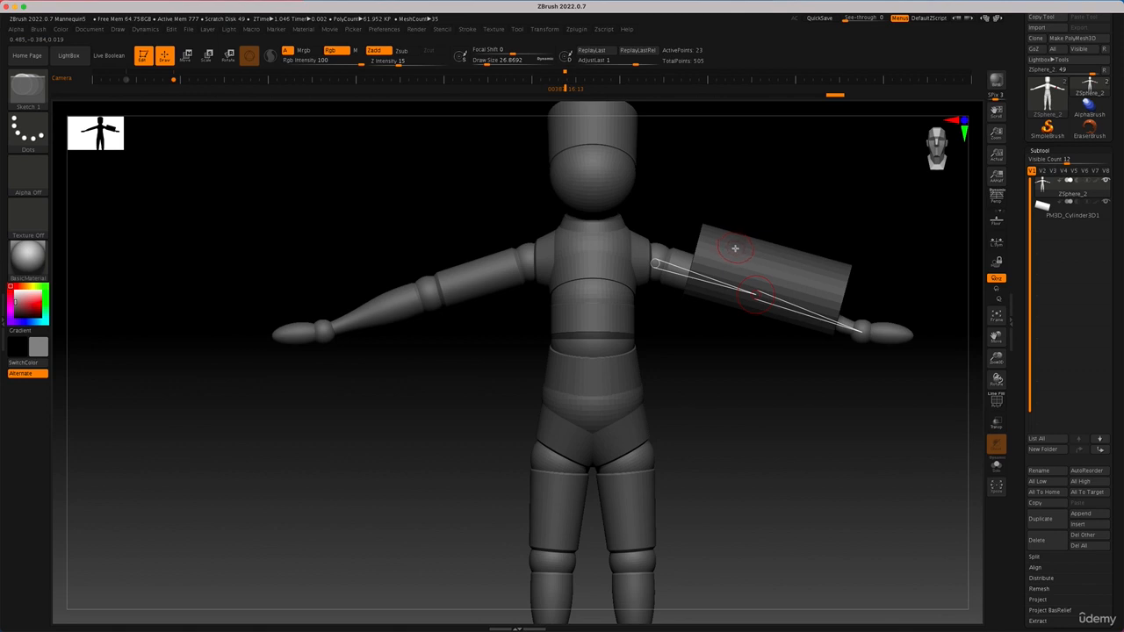
left_click(734, 248, "alt")
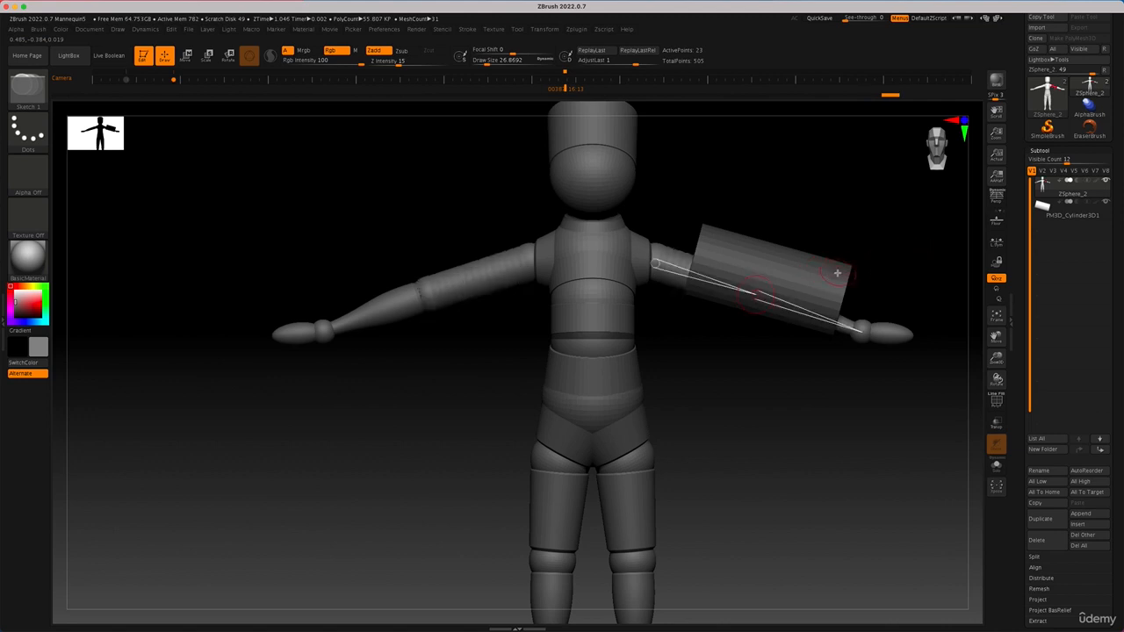
left_click(839, 271, "alt")
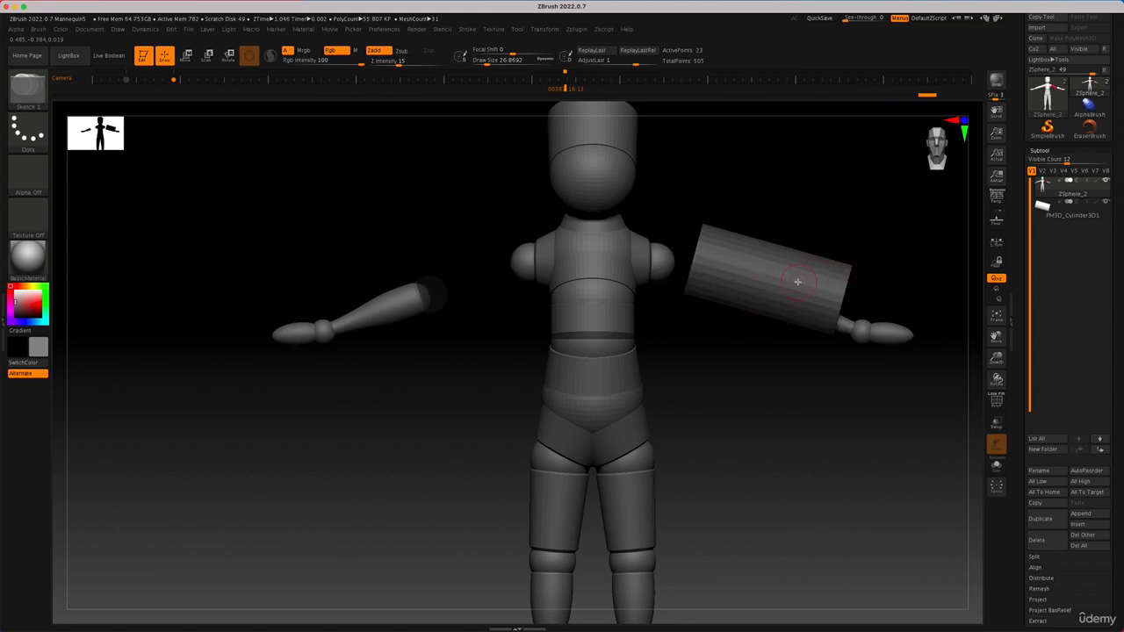
left_click(829, 265, "alt")
Undo the cylinder's last transforms and restore them from the undo history.
mouse_move(853, 222)
left_mouse_down()
mouse_move(863, 228)
mouse_move(848, 228)
left_mouse_up()
key("ctrl+z")
key("ctrl+z")
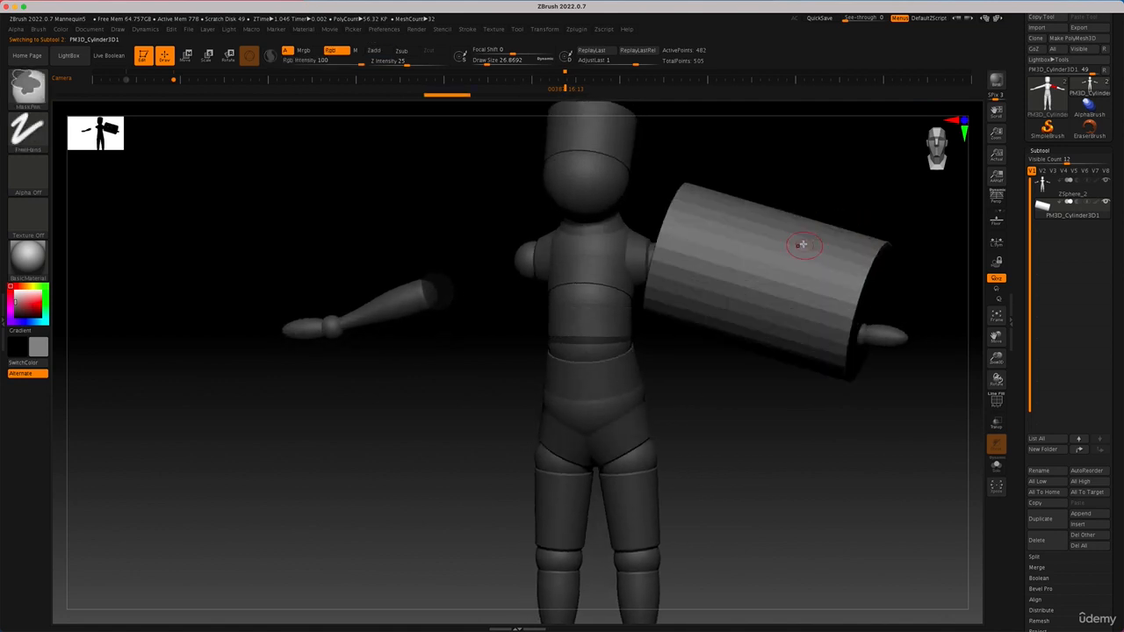
left_click_drag(447, 94, 539, 94)
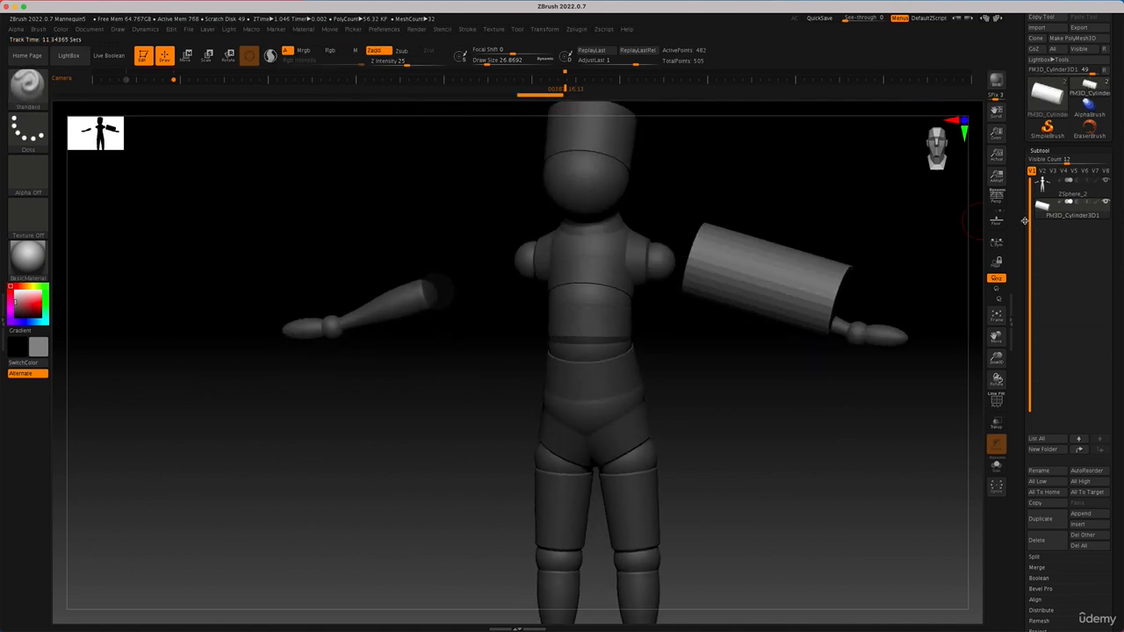
Activate the mannequin subtool and undo its edits back to before the elbow spheres and upper-arm links were removed.
left_click(1060, 191)
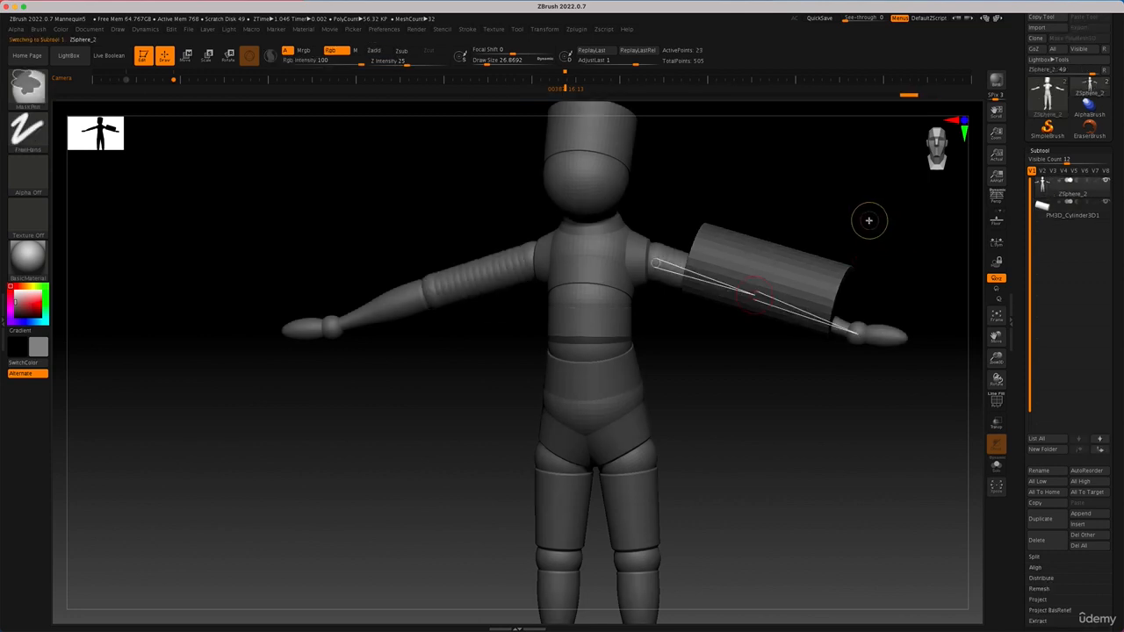
left_click_drag(867, 223, 851, 222)
key("ctrl+z")
key("ctrl+z")
key("ctrl+z")
key("ctrl+z")
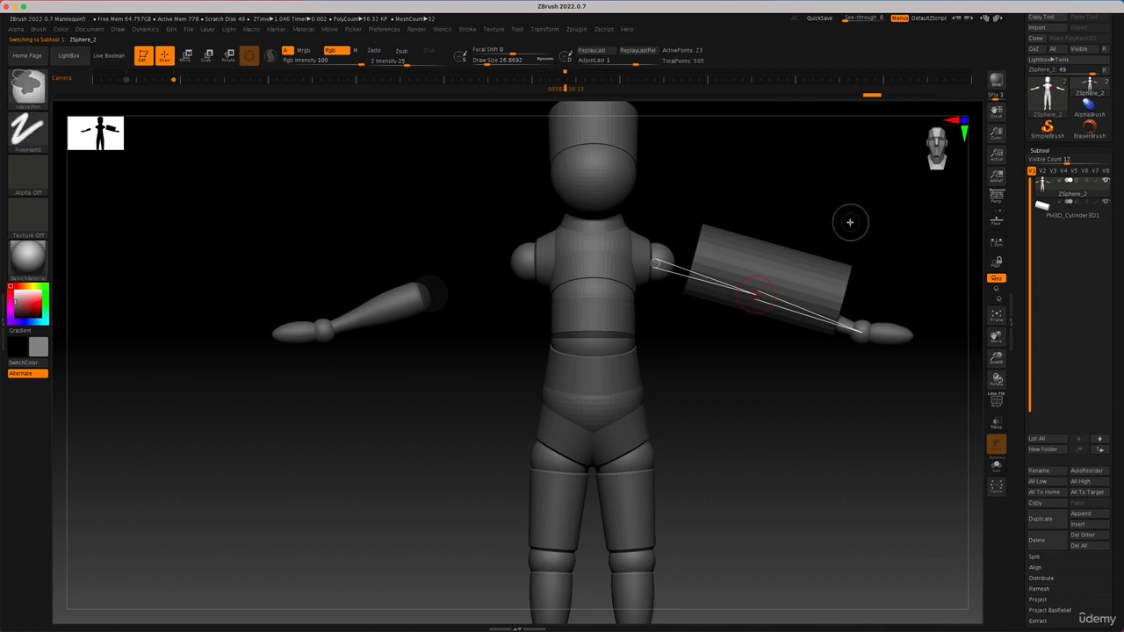
left_click_drag(832, 97, 755, 109)
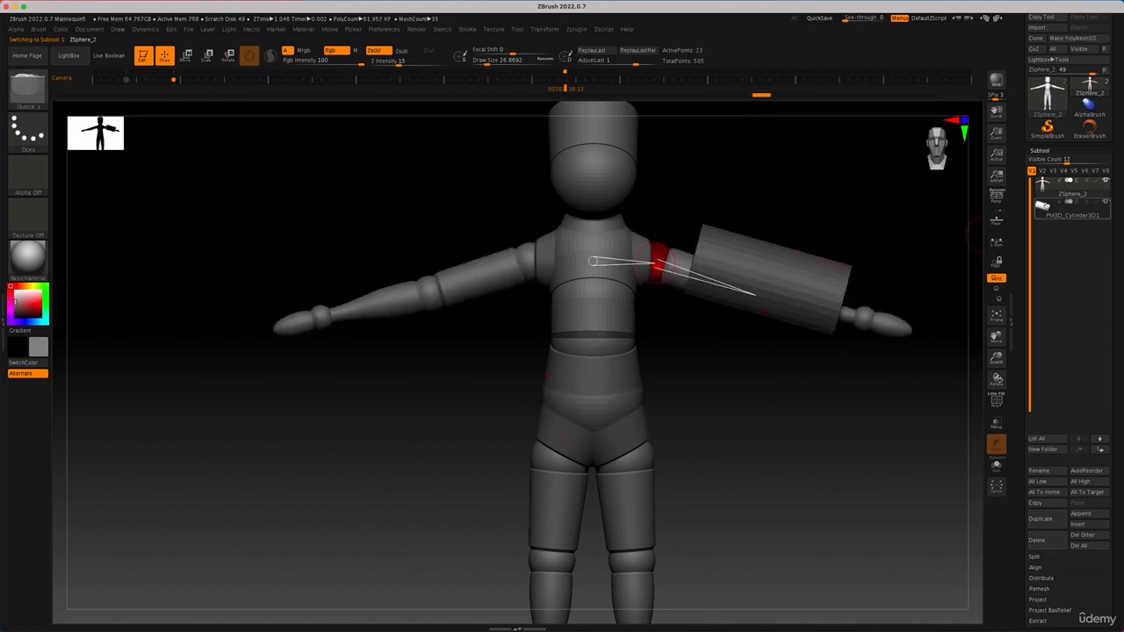
Activate the cylinder and move it along the arm toward the torso so it covers the shoulder joint.
left_click(755, 294, "alt")
key("w")
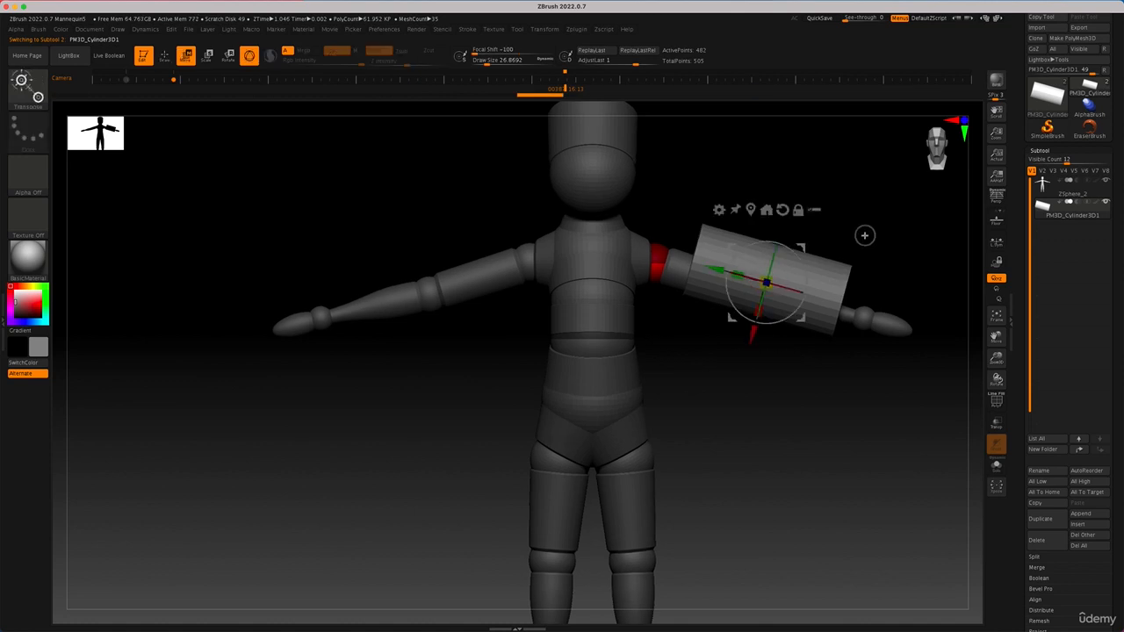
left_click_drag(749, 279, 694, 281)
left_click_drag(878, 395, 822, 431)
left_click_drag(720, 309, 713, 312)
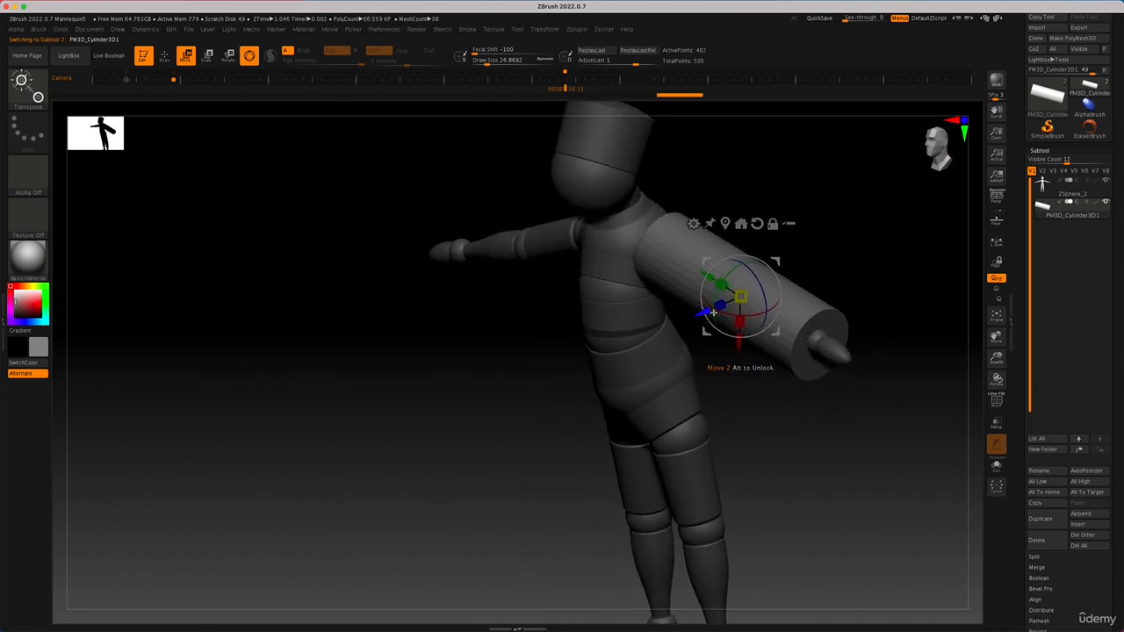
left_click_drag(773, 412, 798, 430)
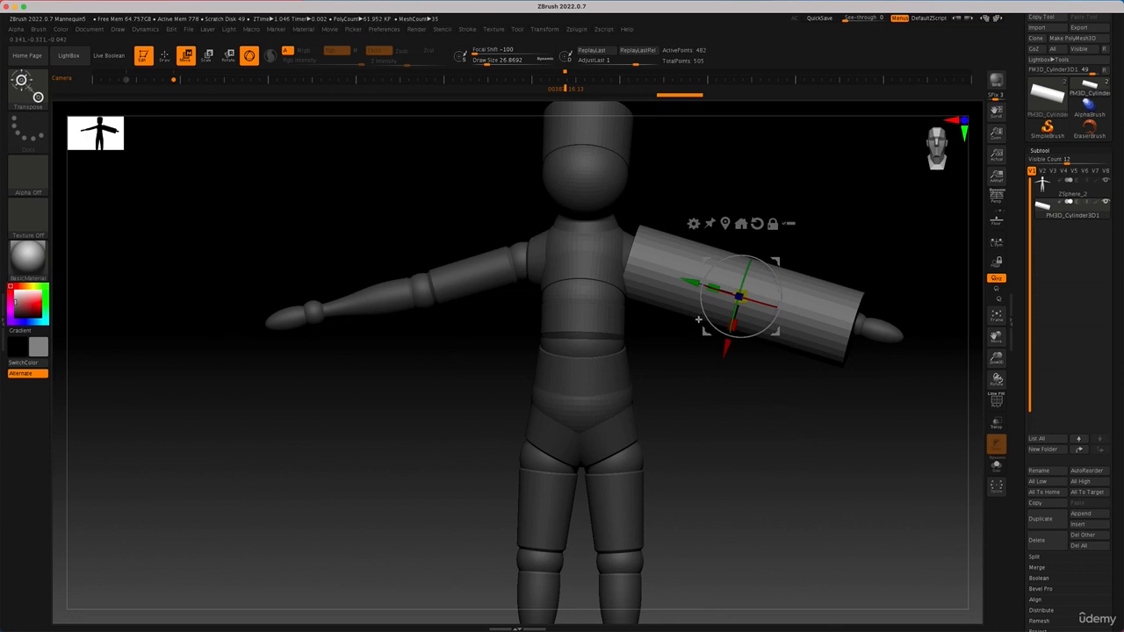
Reshape the cylinder's shoulder end against the torso using the Move brush at a Draw Size of about 145.
key("q")
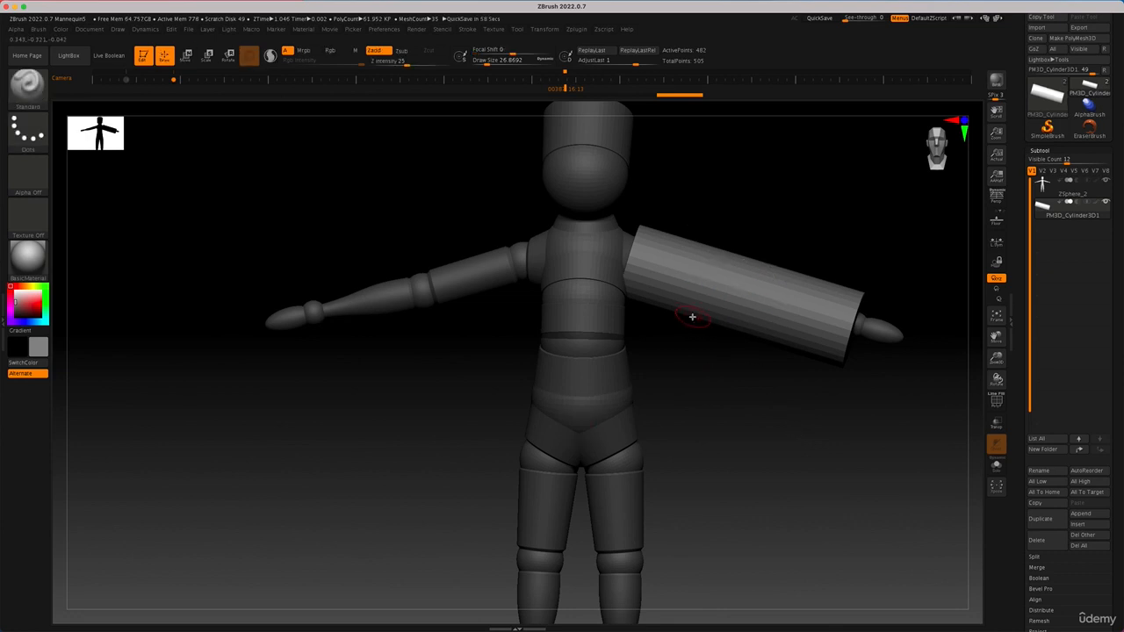
key("b")
key("m")
key("v")
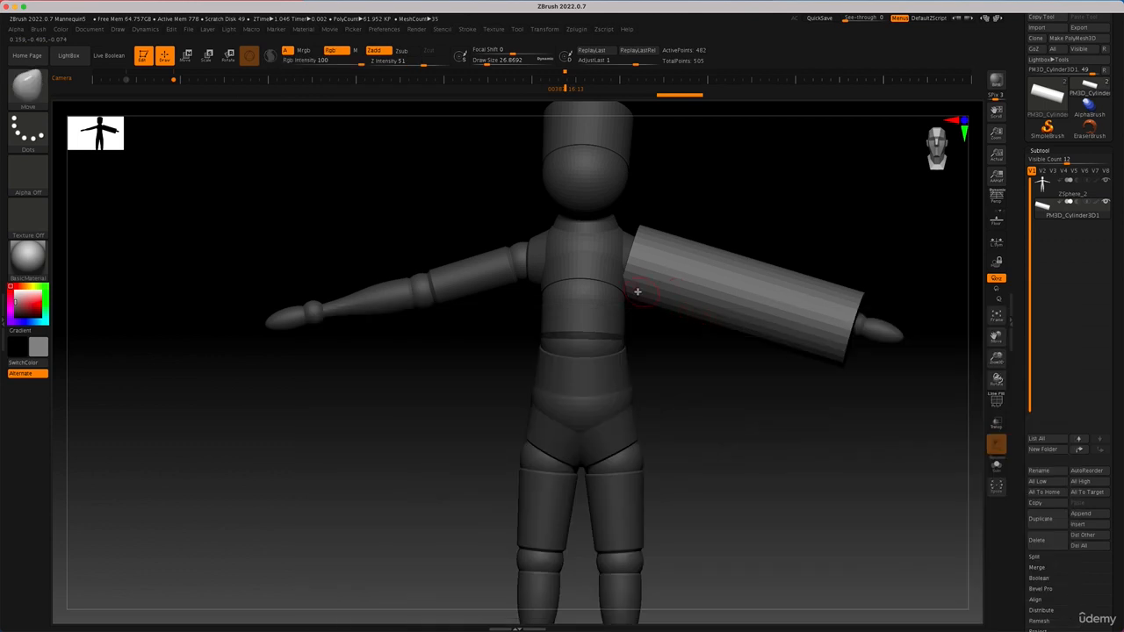
key("space")
left_click_drag(628, 279, 665, 271)
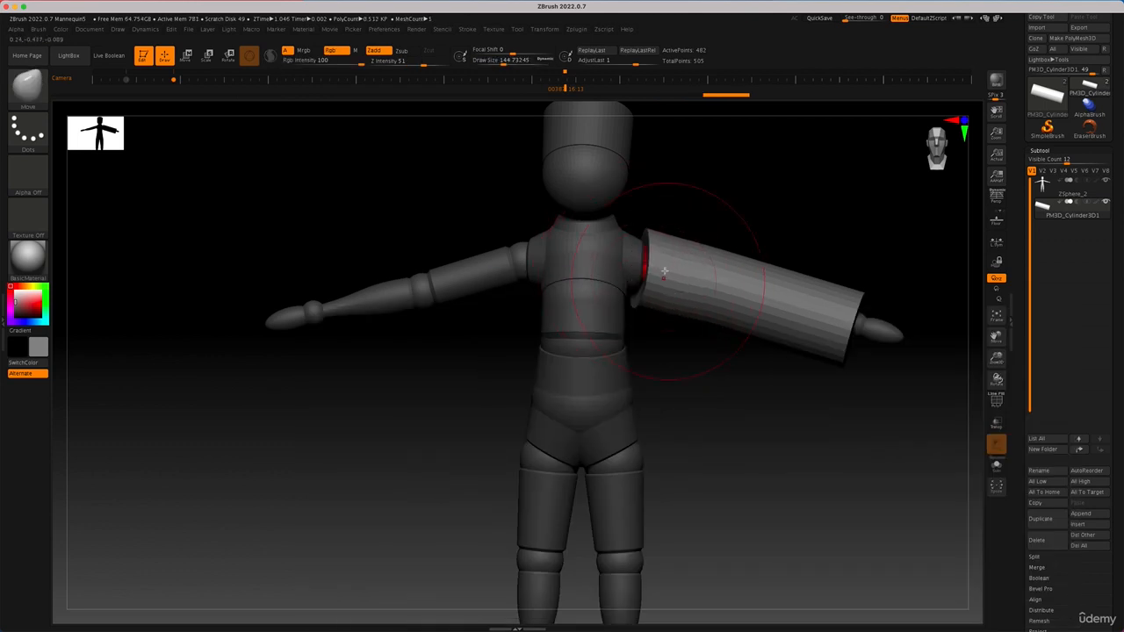
left_click_drag(648, 230, 618, 224)
left_click_drag(651, 286, 631, 292)
Bend the cylinder at the middle of the arm and pull its wrist end back with the Move brush.
left_click_drag(773, 290, 765, 321)
mouse_move(856, 294)
left_mouse_down()
mouse_move(813, 327)
mouse_move(820, 316)
left_mouse_up()
left_click_drag(752, 295, 757, 282)
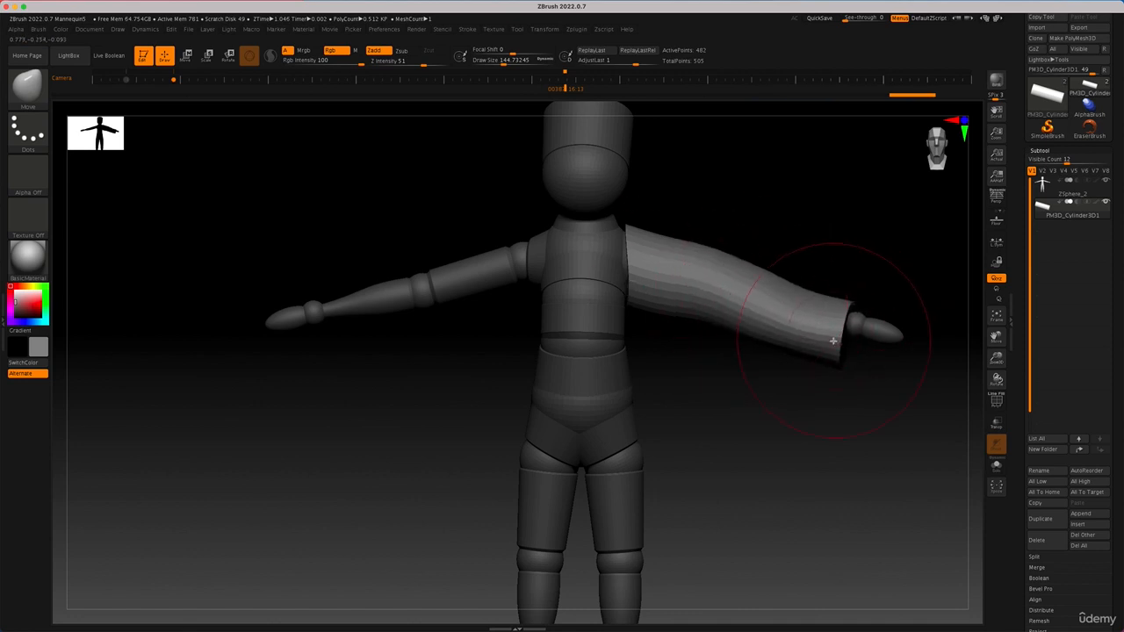
mouse_move(832, 338)
left_mouse_down()
mouse_move(763, 313)
mouse_move(785, 324)
left_mouse_up()
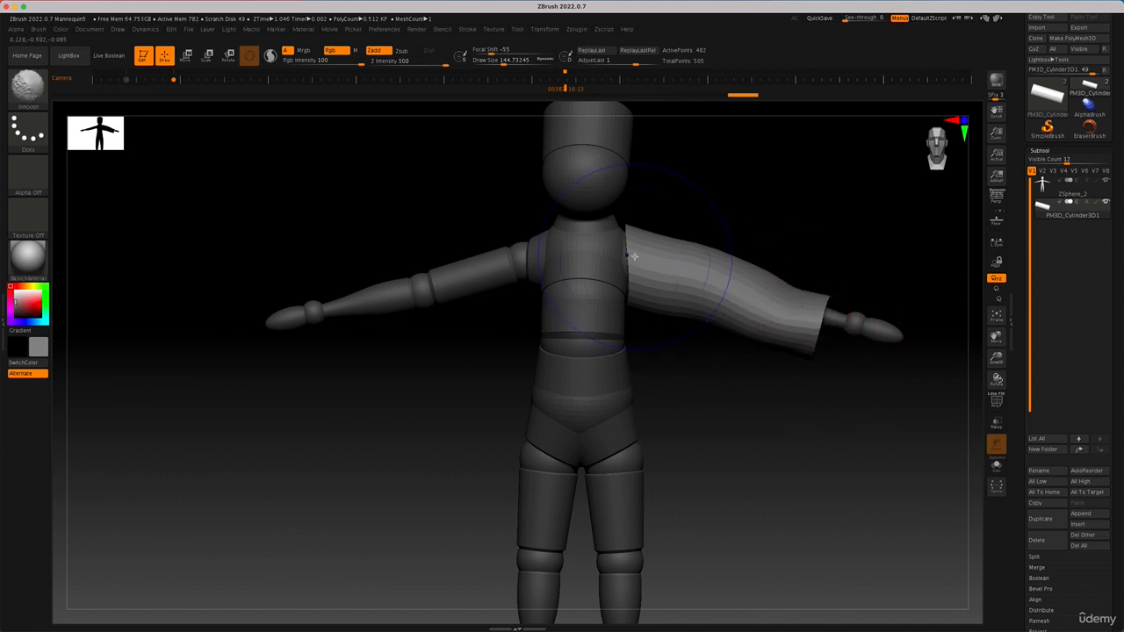
Smooth the cylinder into a rounded sleeve, adjust its upper side, and undo the last change.
mouse_move(632, 254)
left_mouse_down("shift")
mouse_move(679, 281)
mouse_move(585, 223)
left_mouse_up("shift")
left_click_drag(680, 240, 679, 248)
mouse_move(796, 303)
left_mouse_down()
mouse_move(794, 294)
mouse_move(822, 331)
mouse_move(850, 330)
mouse_move(852, 443)
left_mouse_up()
mouse_move(858, 287)
left_mouse_down()
mouse_move(860, 328)
mouse_move(837, 372)
mouse_move(870, 330)
mouse_move(728, 406)
mouse_move(747, 396)
left_mouse_up()
key("ctrl+z")
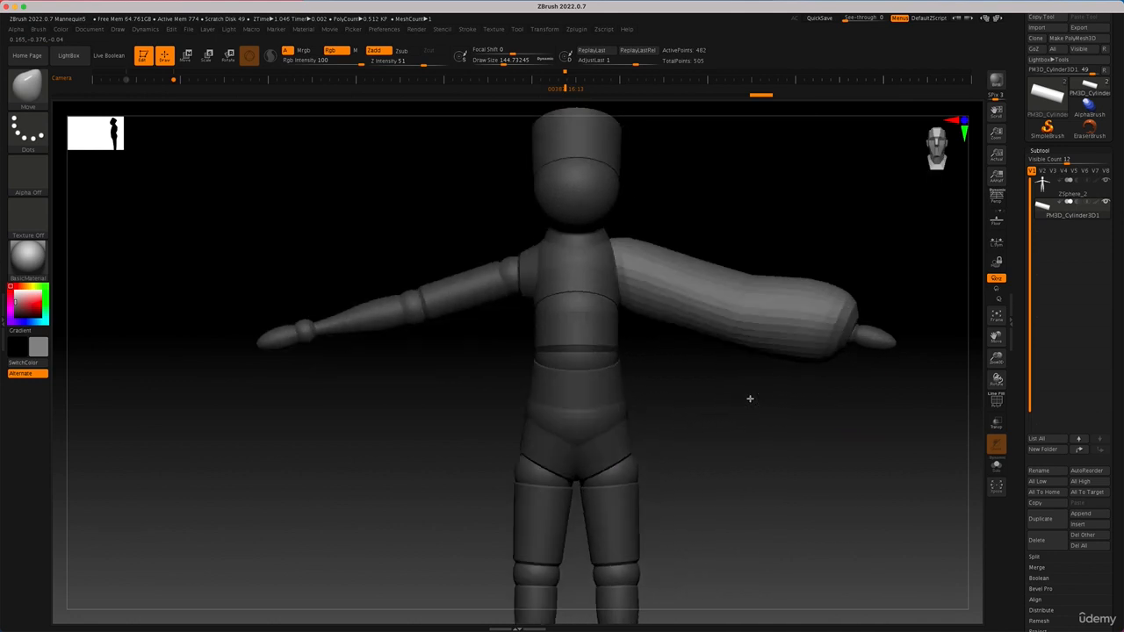
Pull the sleeve's wrist end back from the hand, then adjust the shoulder edge at a Draw Size of about 54.
mouse_move(778, 306)
left_mouse_down()
mouse_move(833, 385)
mouse_move(798, 351)
mouse_move(793, 375)
mouse_move(789, 302)
mouse_move(682, 260)
mouse_move(665, 265)
left_mouse_up()
key("space")
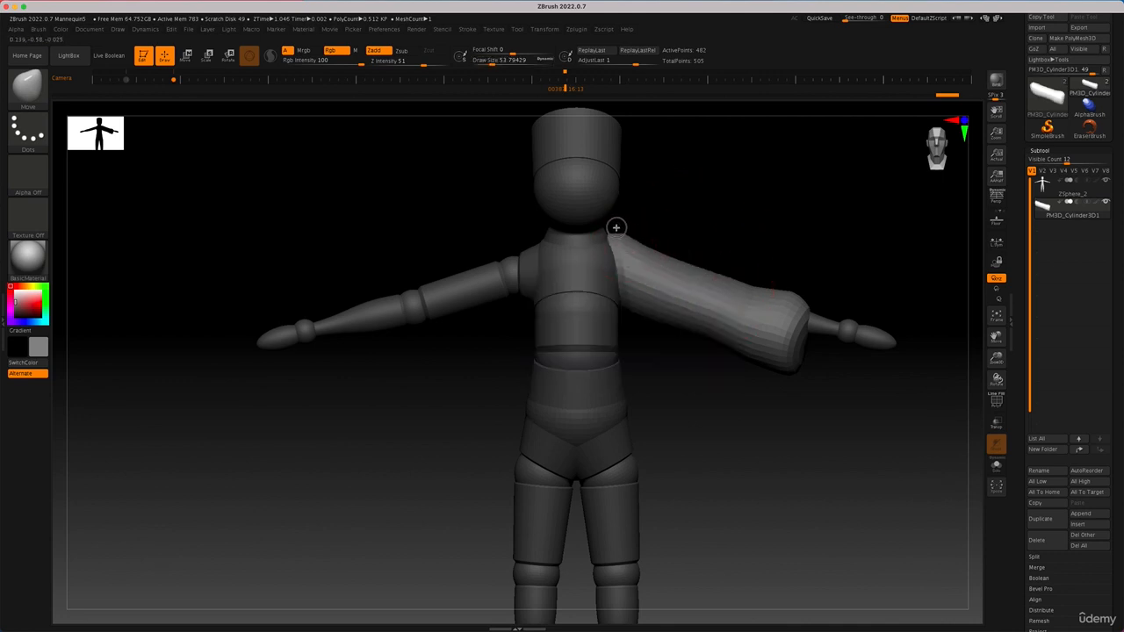
mouse_move(616, 227)
left_mouse_down()
mouse_move(667, 261)
mouse_move(664, 276)
left_mouse_up()
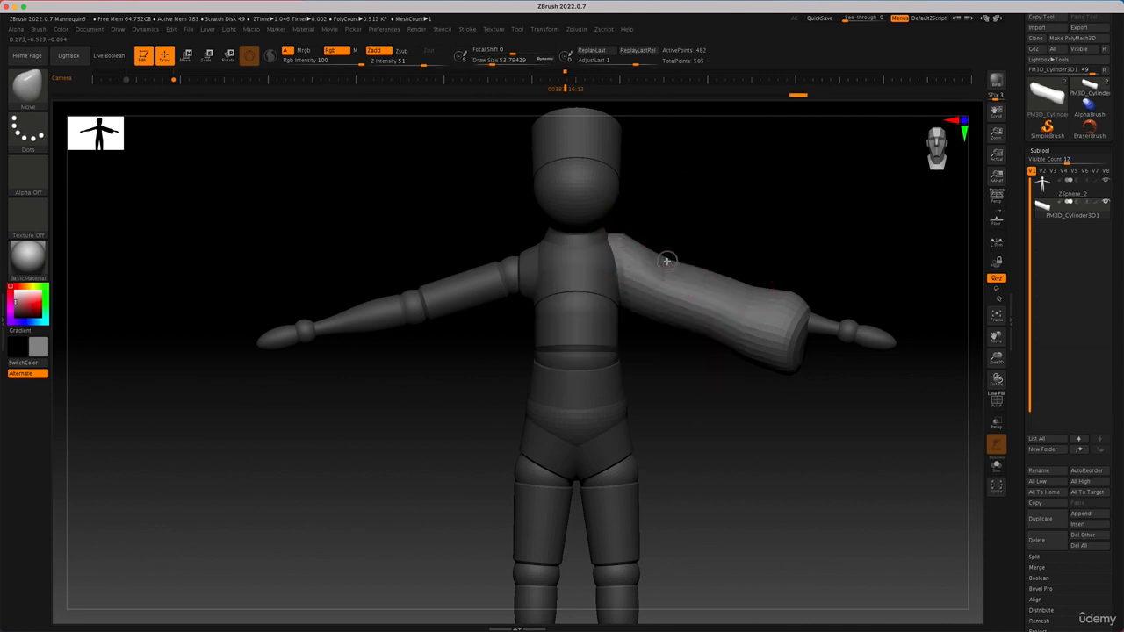
Push the sleeve's shoulder end outward and down with the Move brush enlarged to a Draw Size of about 324.
key("space")
mouse_move(610, 247)
left_mouse_down()
mouse_move(647, 244)
mouse_move(645, 255)
mouse_move(685, 267)
left_mouse_up()
key("space")
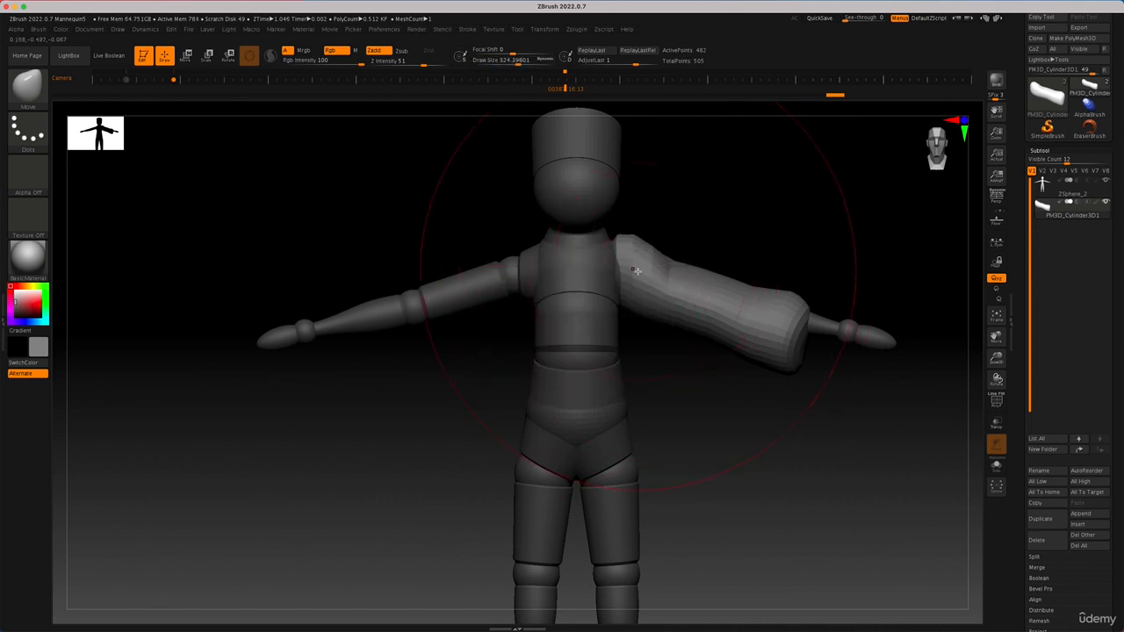
mouse_move(627, 243)
left_mouse_down()
mouse_move(655, 273)
mouse_move(640, 253)
mouse_move(631, 267)
left_mouse_up()
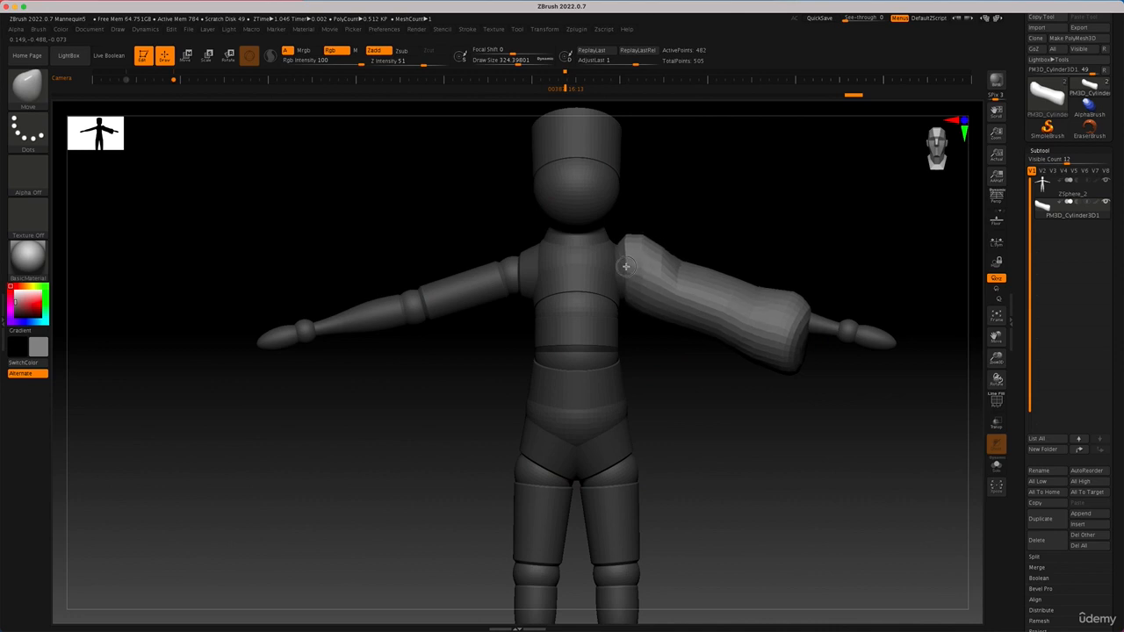
Reduce the Draw Size to about 51 and pull the edges of the sleeve's wrist opening toward the hand.
key("space")
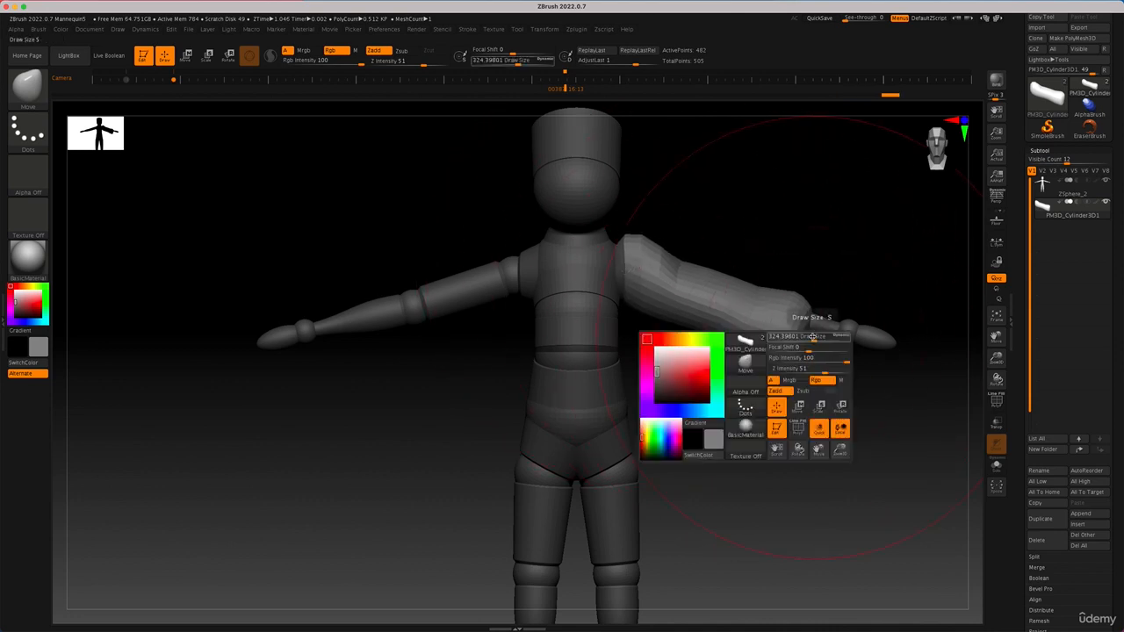
mouse_move(811, 336)
left_mouse_down()
mouse_move(780, 336)
mouse_move(811, 302)
left_mouse_up()
key("space")
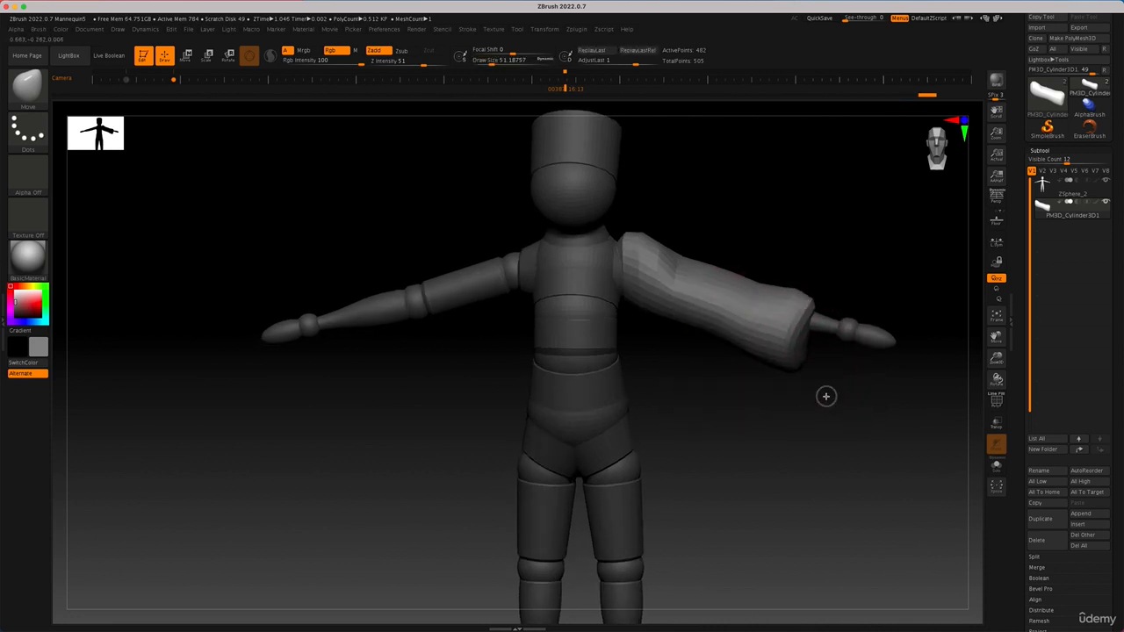
Activate the mannequin and move its wrist joint inward so the hand sits closer to the sleeve.
left_click(836, 324, "alt")
key("w")
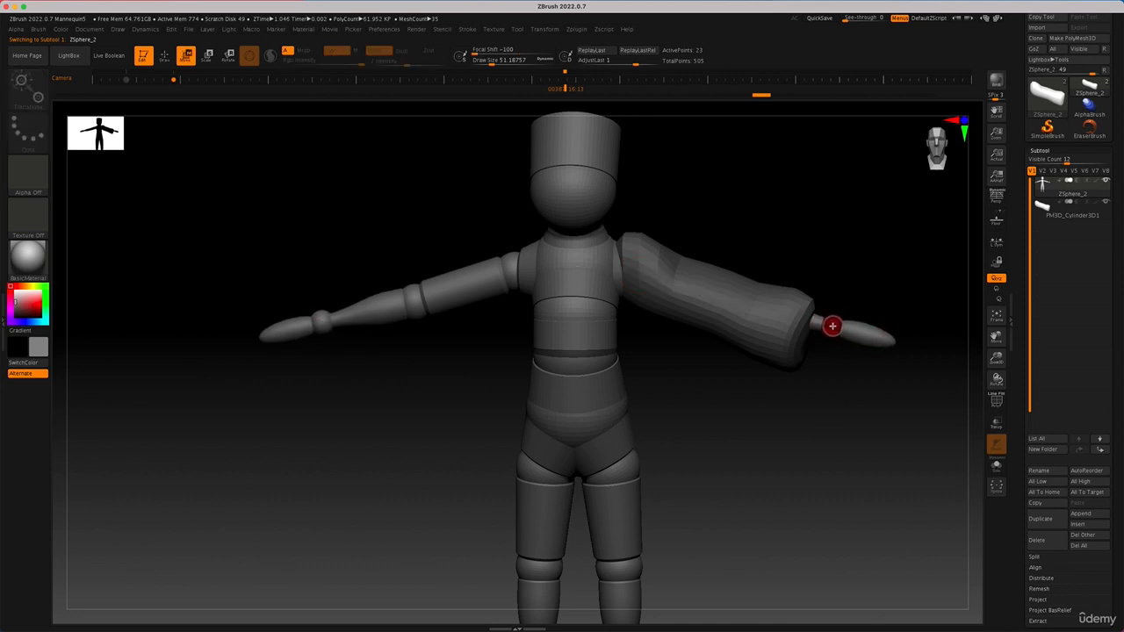
mouse_move(832, 326)
left_mouse_down()
mouse_move(883, 336)
mouse_move(817, 327)
left_mouse_up()
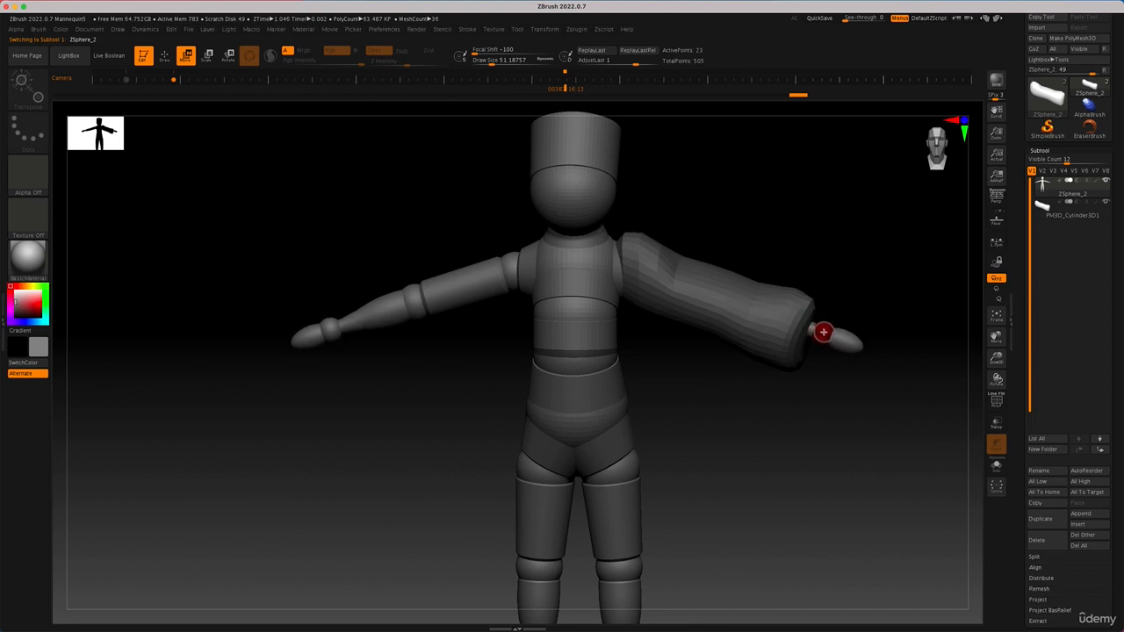
mouse_move(901, 293)
left_mouse_down()
mouse_move(915, 286)
mouse_move(890, 308)
mouse_move(869, 305)
mouse_move(909, 280)
left_mouse_up()
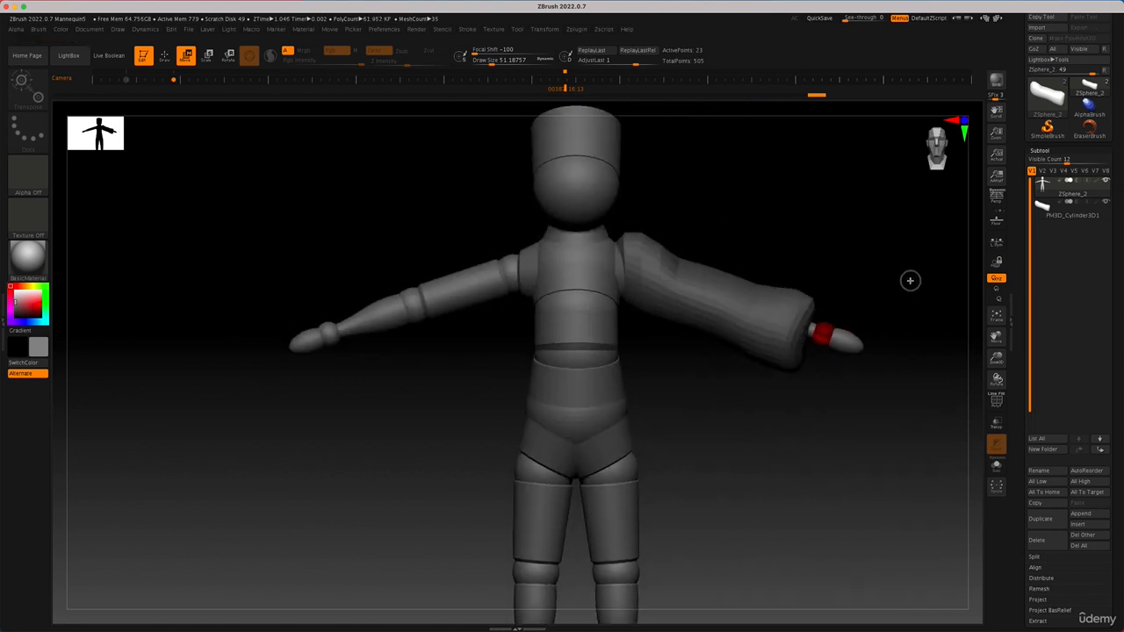
Activate the sleeve cylinder and move it slightly toward the torso.
left_click(776, 318, "alt")
key("y")
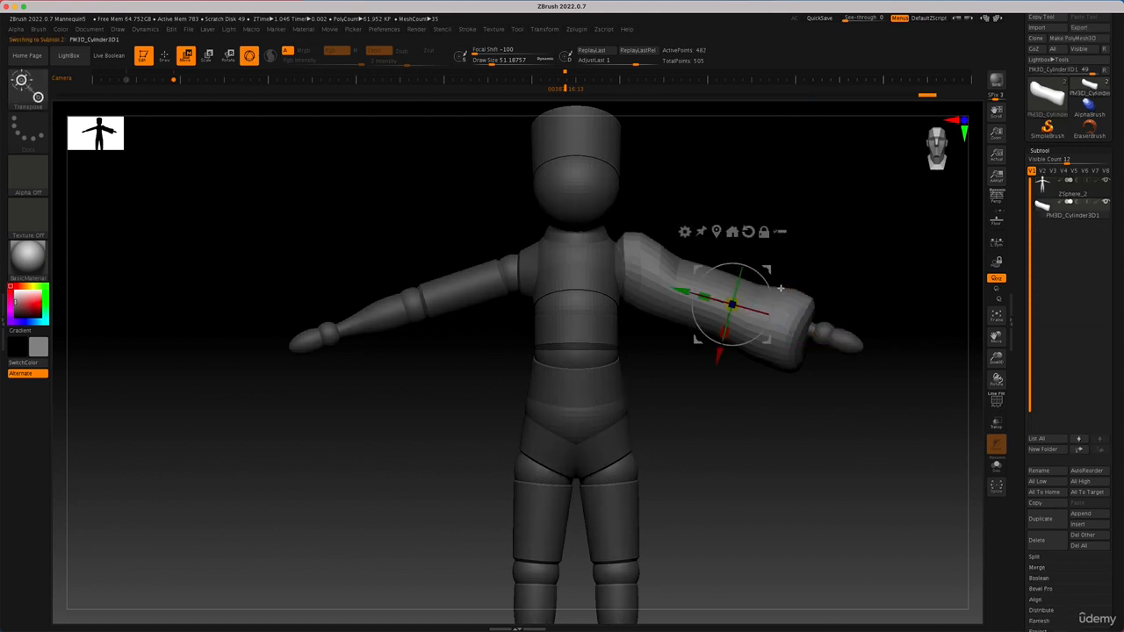
left_click_drag(767, 269, 760, 272)
Set the Draw Size to about 239 and smooth the whole sleeve into a slimmer, even form.
key("q")
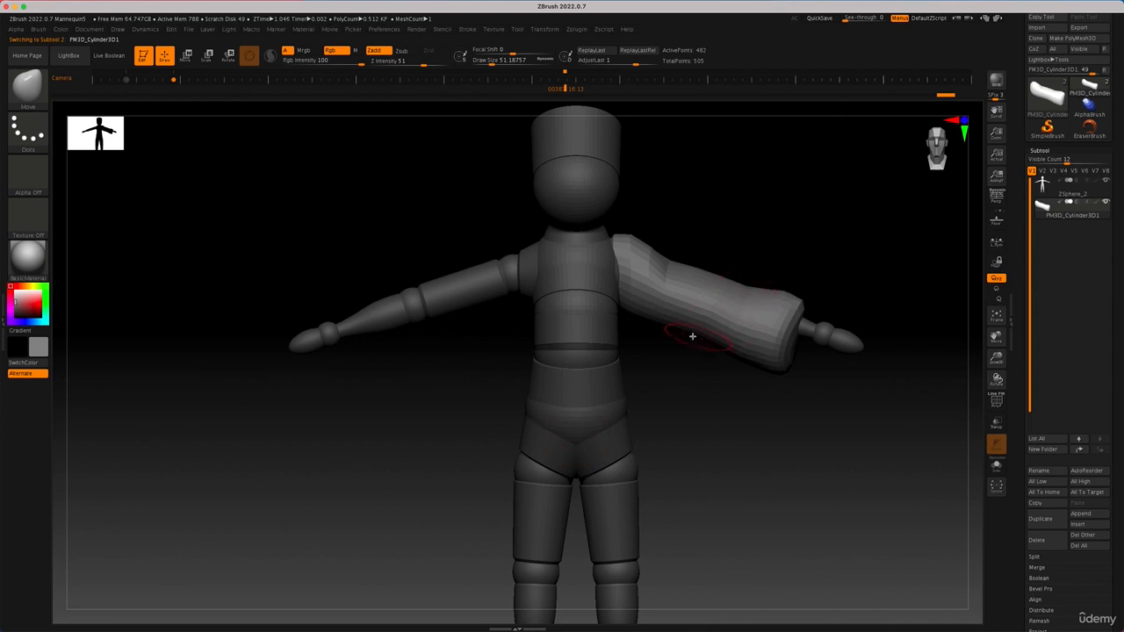
key("space")
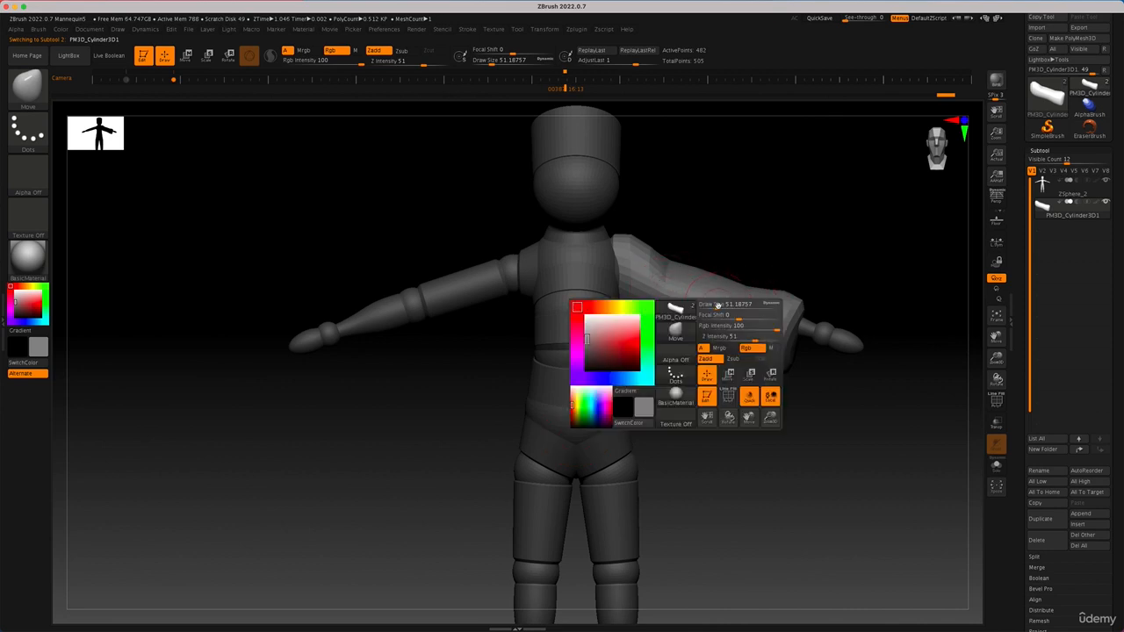
mouse_move(719, 305)
left_mouse_down()
mouse_move(738, 303)
mouse_move(690, 289)
mouse_move(745, 322)
mouse_move(708, 307)
left_mouse_up()
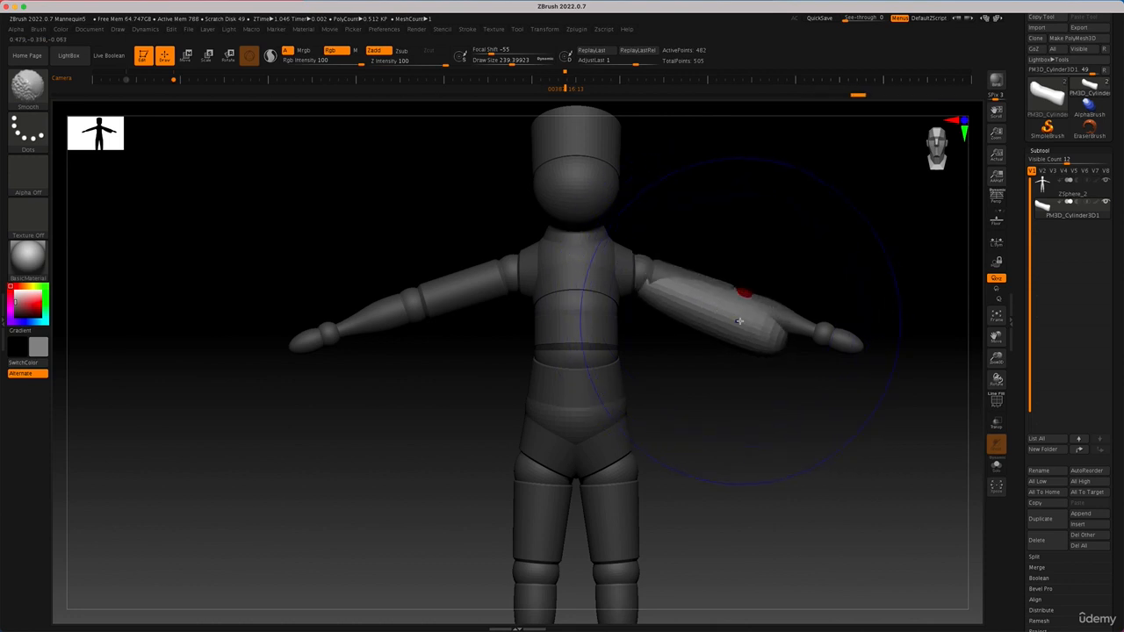
Pull the smoothed sleeve back over the shoulder, upper arm and forearm with the Move brush.
key("b")
key("m")
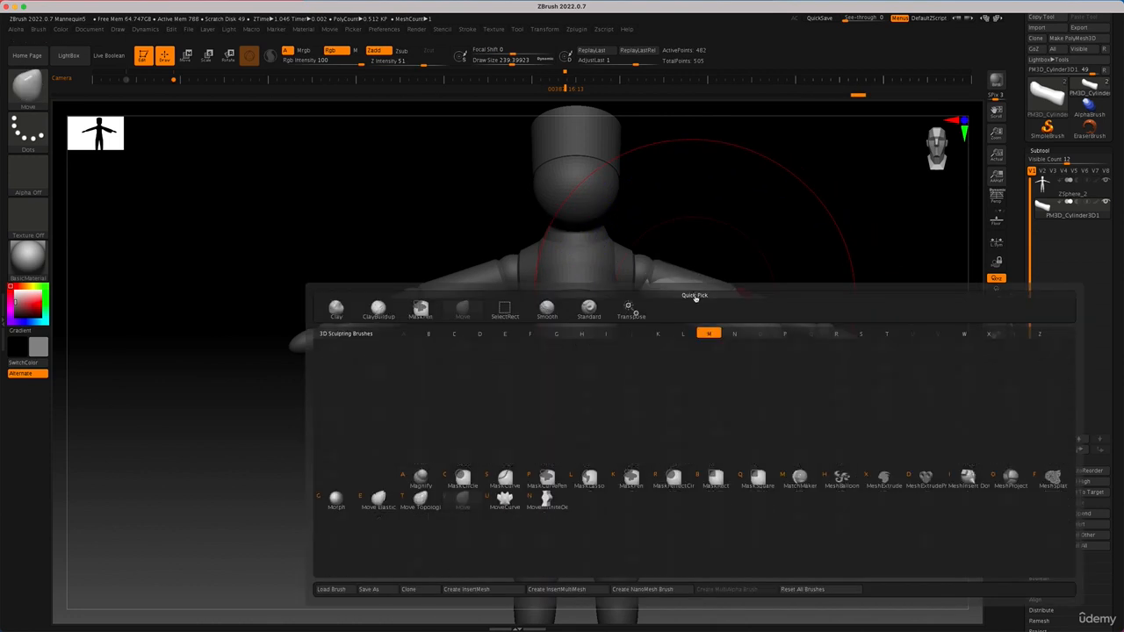
key("v")
left_click_drag(658, 262, 632, 230)
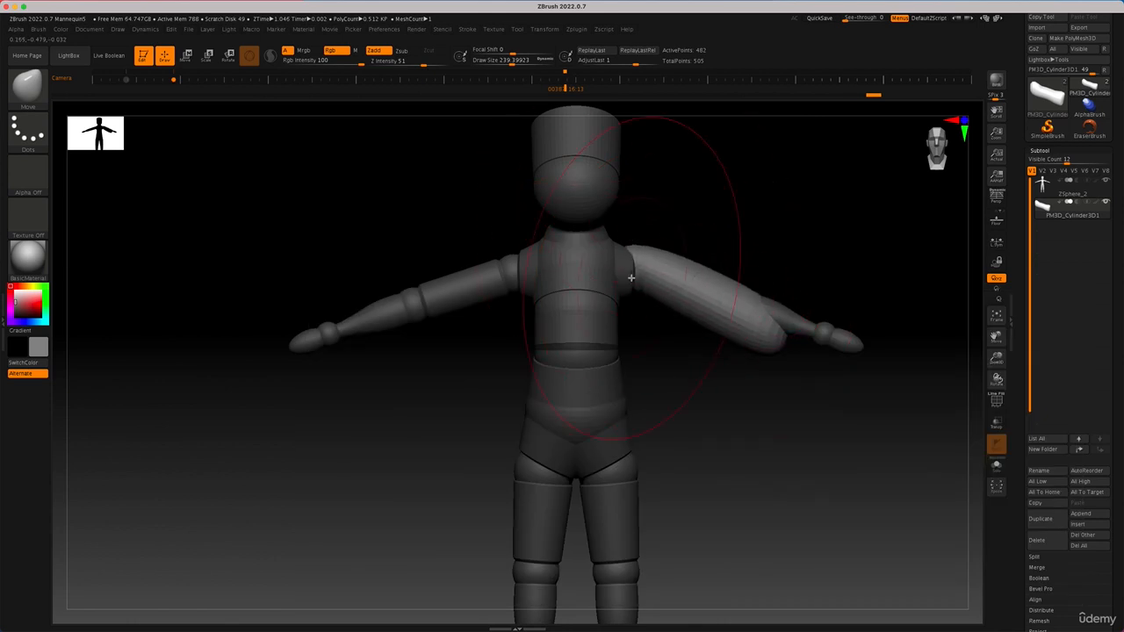
left_click_drag(629, 274, 614, 306)
mouse_move(639, 264)
left_mouse_down()
mouse_move(640, 230)
mouse_move(622, 312)
mouse_move(640, 263)
left_mouse_up()
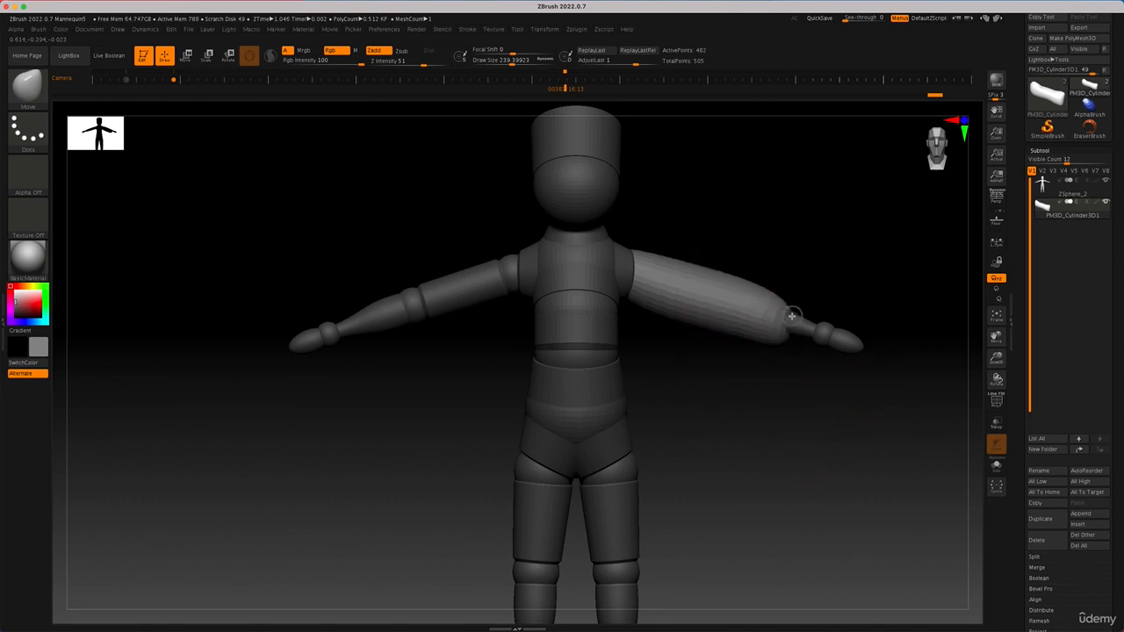
left_click_drag(793, 314, 788, 312)
Thicken the sleeve from the shoulder to the wrist using the Inflat brush.
key("b")
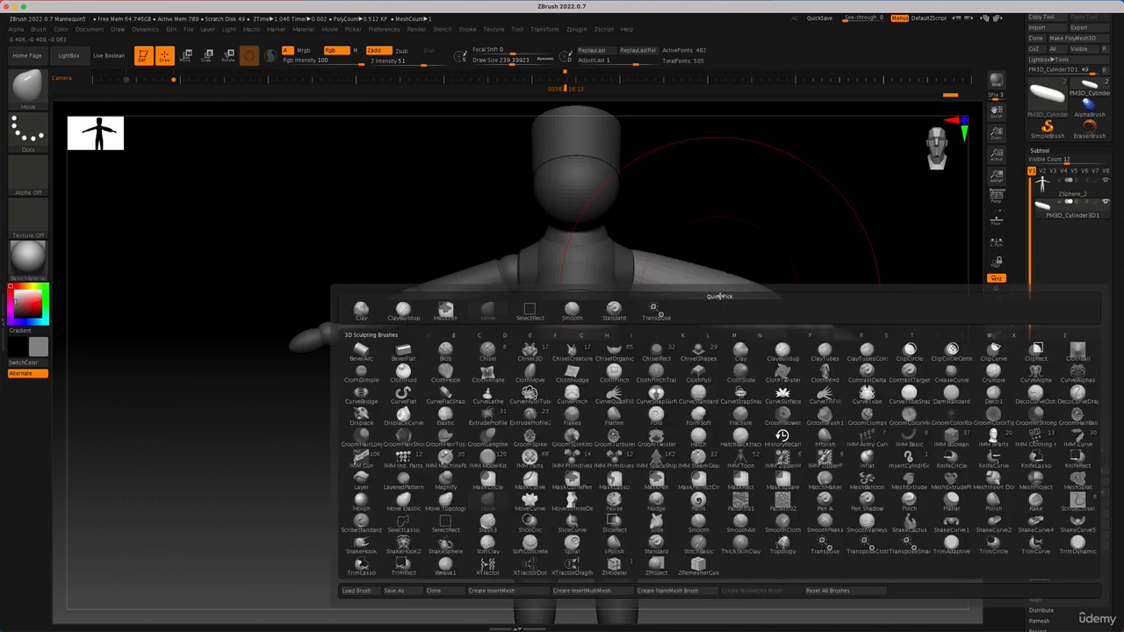
left_click(866, 456)
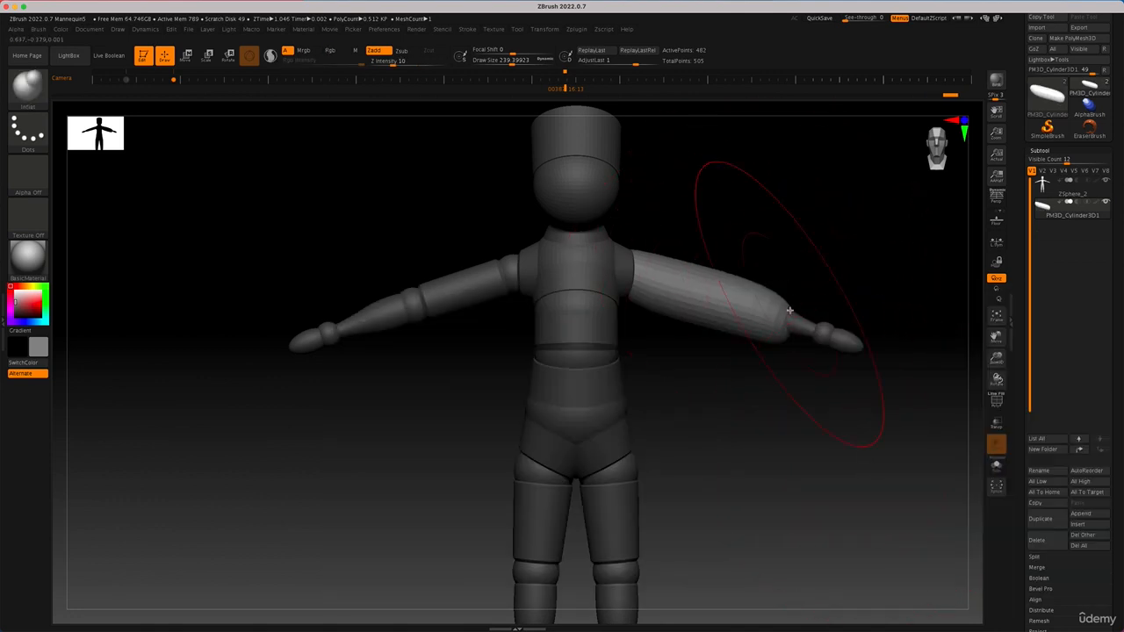
left_click_drag(624, 261, 629, 266)
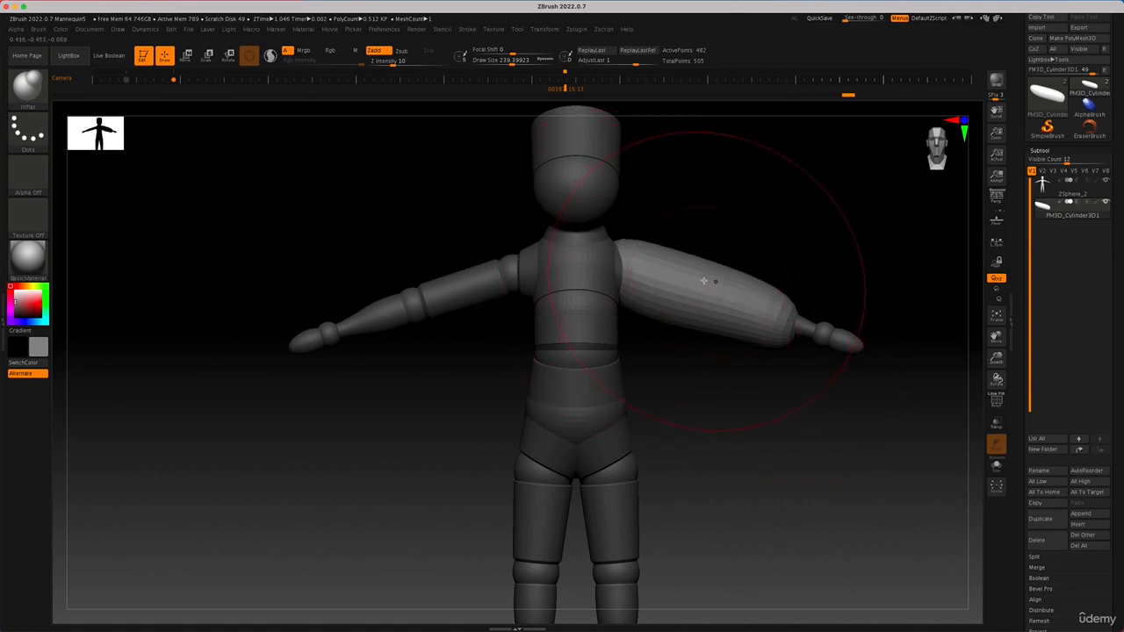
mouse_move(808, 216)
left_mouse_down()
mouse_move(795, 290)
mouse_move(811, 273)
mouse_move(802, 221)
left_mouse_up()
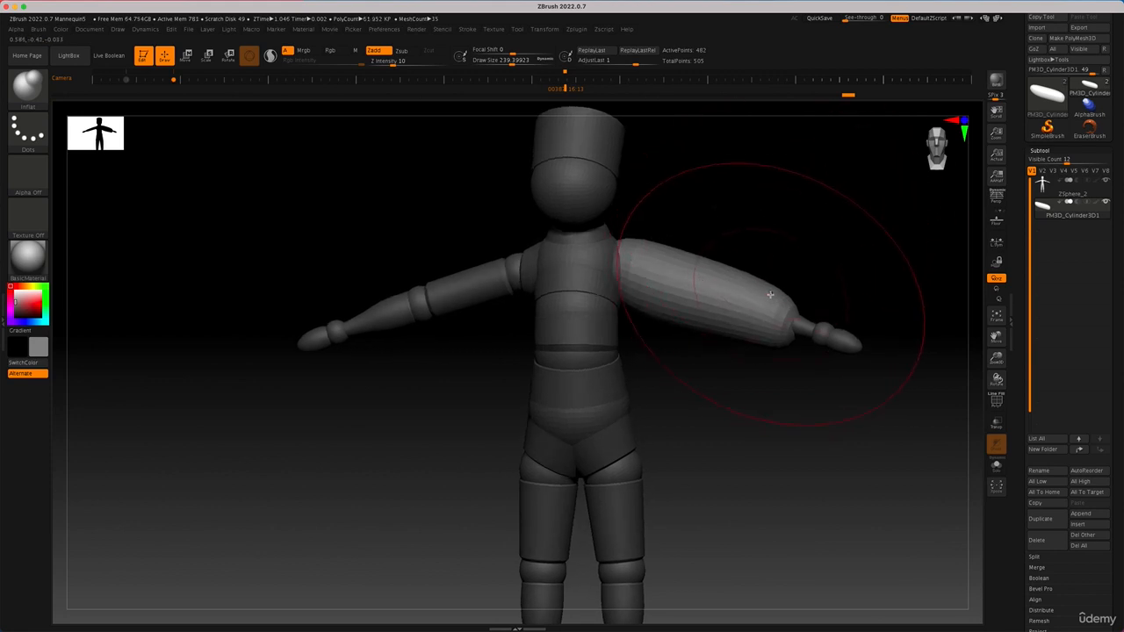
Flare the sleeve's wrist opening and shape folds along its underside and top with the Move brush at a Draw Size of about 68.
key("b")
key("m")
key("v")
key("space")
left_click_drag(779, 300, 762, 300)
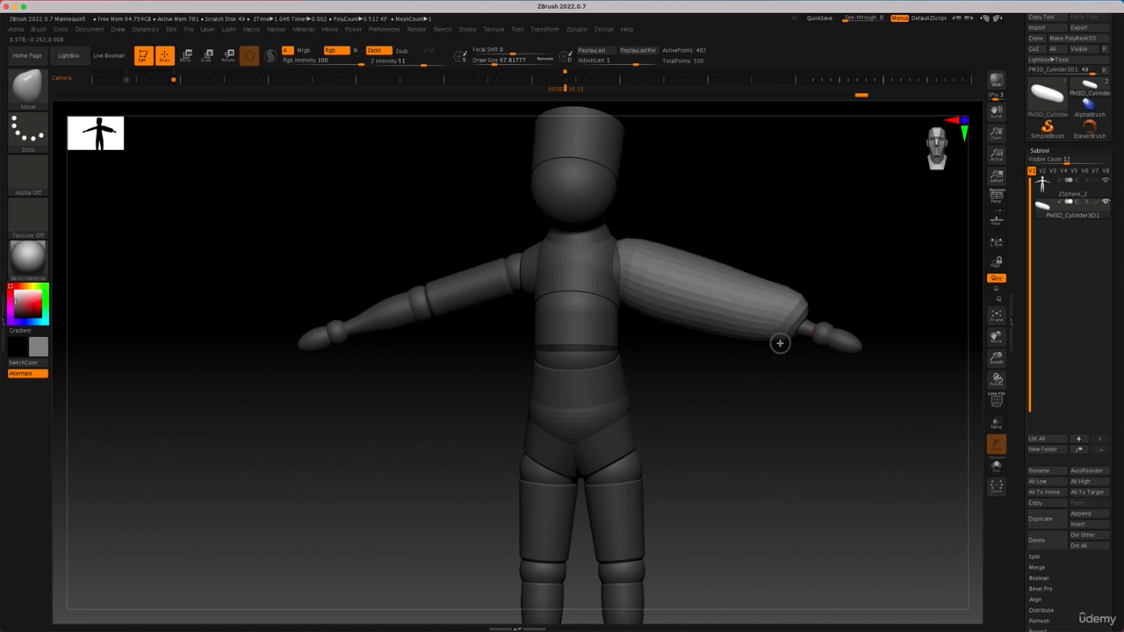
mouse_move(781, 342)
left_mouse_down()
mouse_move(791, 404)
mouse_move(790, 328)
left_mouse_up()
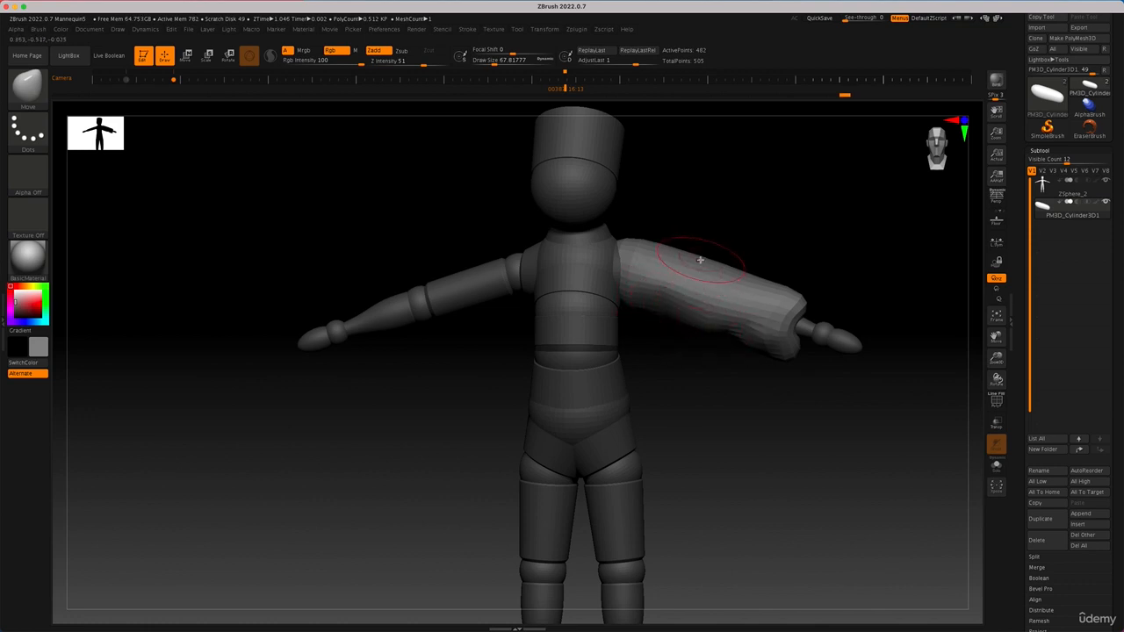
left_click_drag(700, 265, 697, 272)
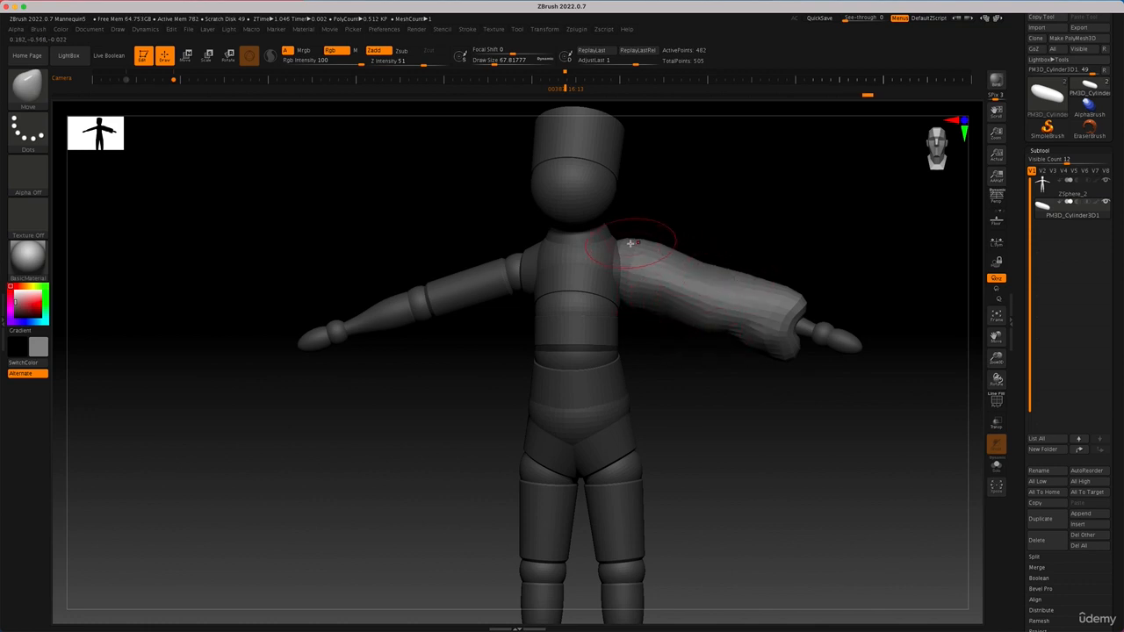
Refine the sleeve's shoulder end, top contour and cuff with the Move brush, using a Draw Size of about 59.
left_click_drag(621, 239, 614, 226)
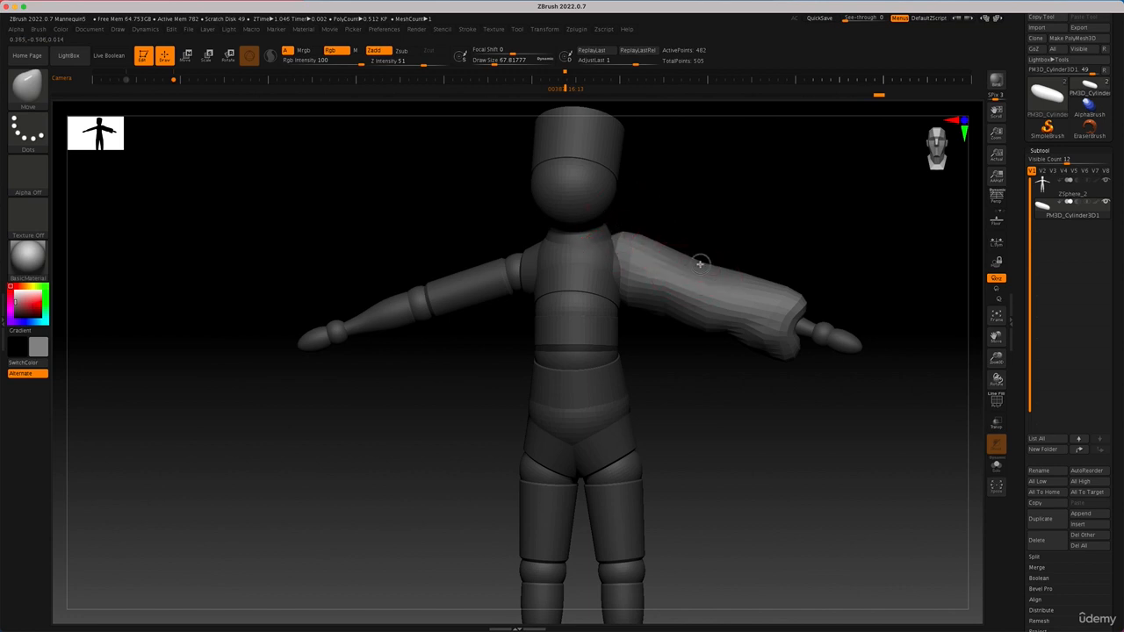
left_click_drag(700, 263, 698, 275)
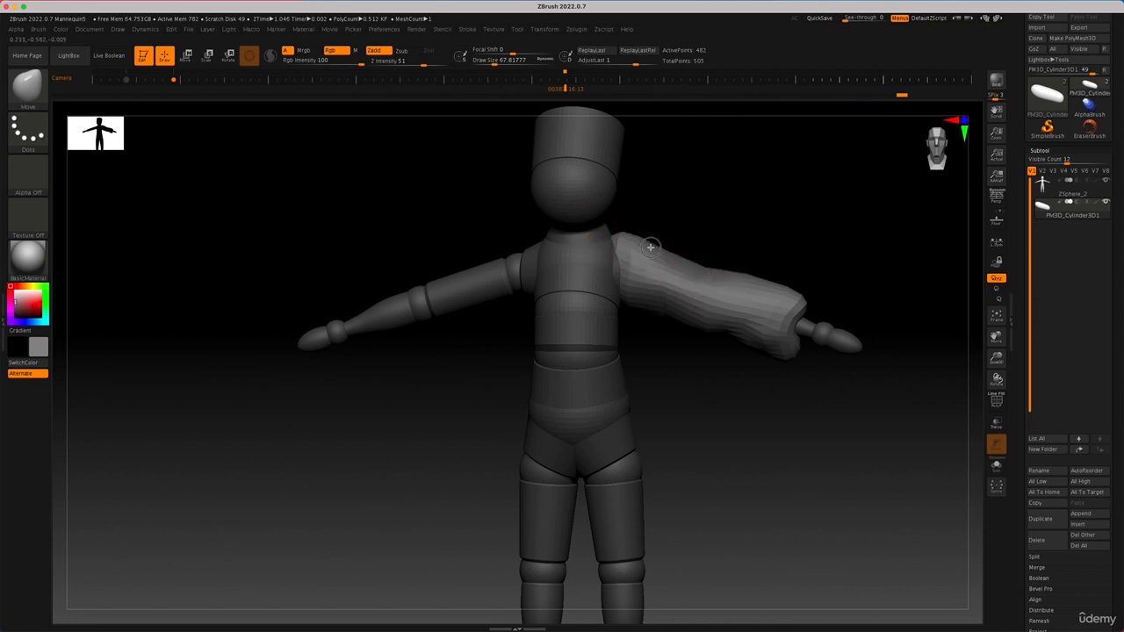
mouse_move(883, 286)
left_mouse_down()
mouse_move(860, 348)
mouse_move(802, 279)
mouse_move(784, 286)
left_mouse_up()
key("space")
key("space")
mouse_move(729, 189)
left_mouse_down()
mouse_move(715, 189)
mouse_move(716, 139)
left_mouse_up()
mouse_move(785, 181)
left_mouse_down()
mouse_move(782, 191)
mouse_move(735, 178)
mouse_move(740, 120)
left_mouse_up()
key("space")
left_click_drag(708, 161, 704, 134)
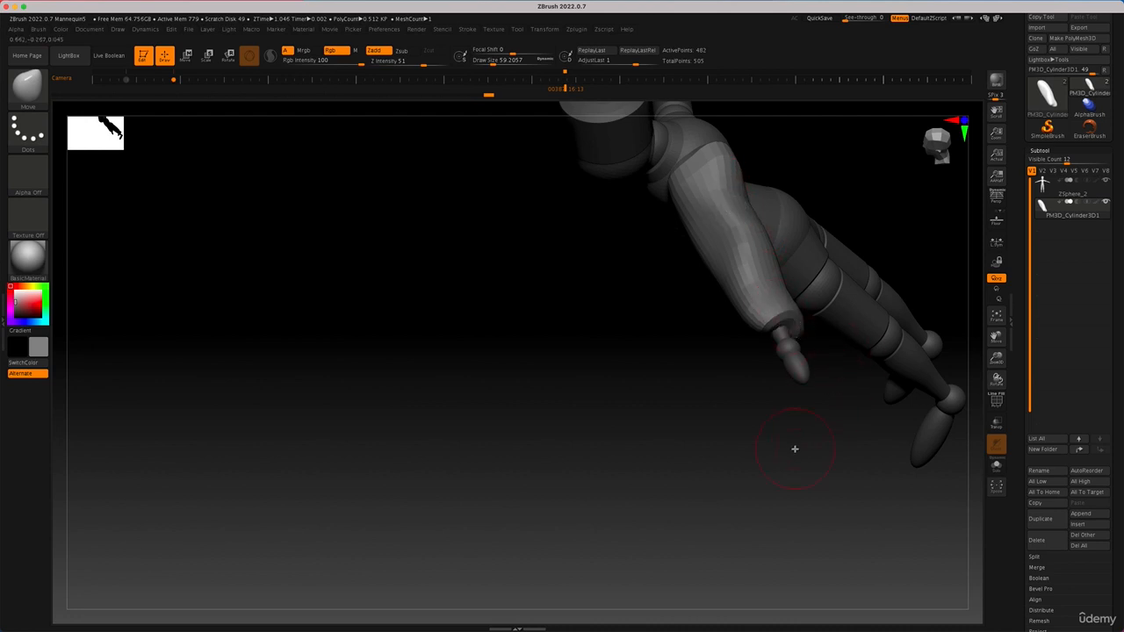
mouse_move(794, 448)
left_mouse_down()
mouse_move(815, 383)
mouse_move(780, 322)
mouse_move(845, 375)
left_mouse_up()
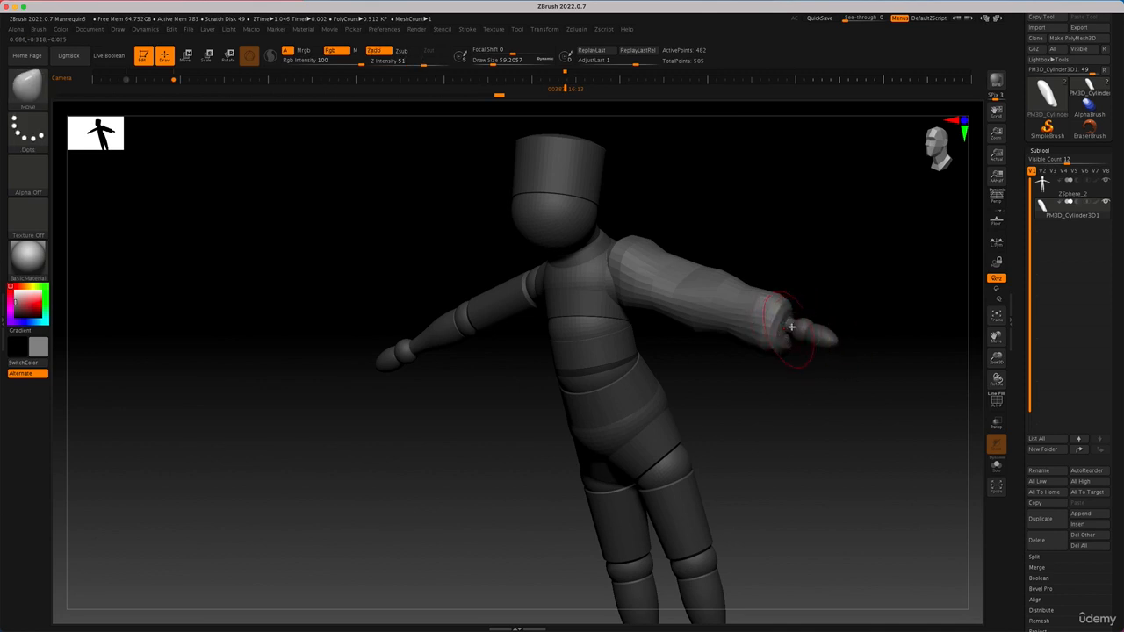
left_click_drag(847, 280, 878, 269, "shift")
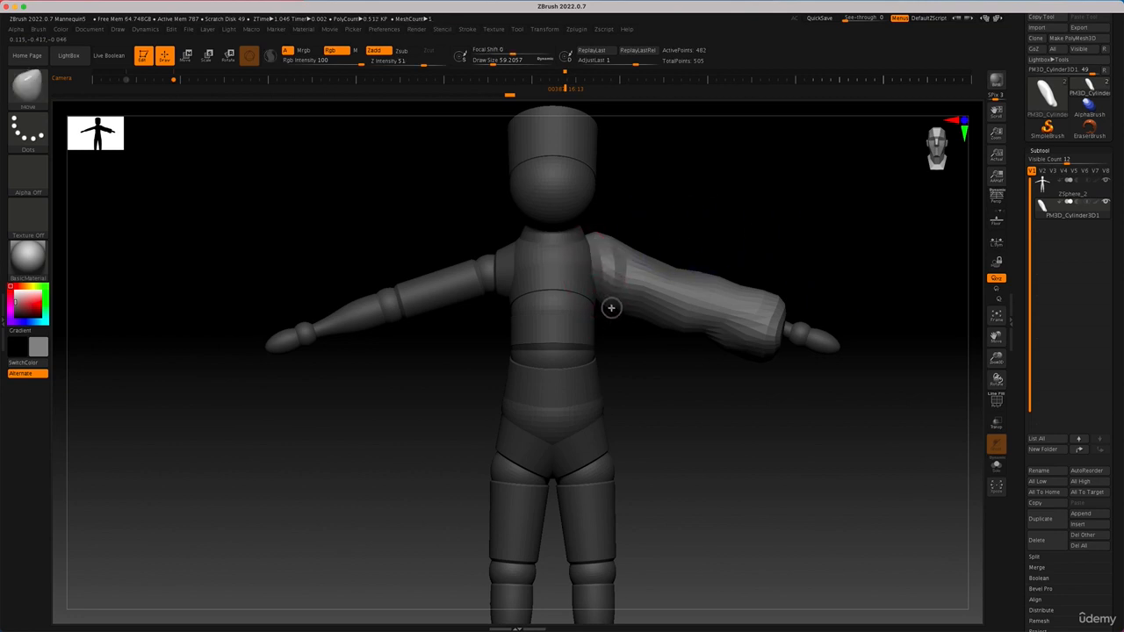
Set the Draw Size to about 104 and pull the sleeve's shoulder opening around the side of the chest.
left_click_drag(681, 364, 590, 371)
key("space")
left_click(581, 281)
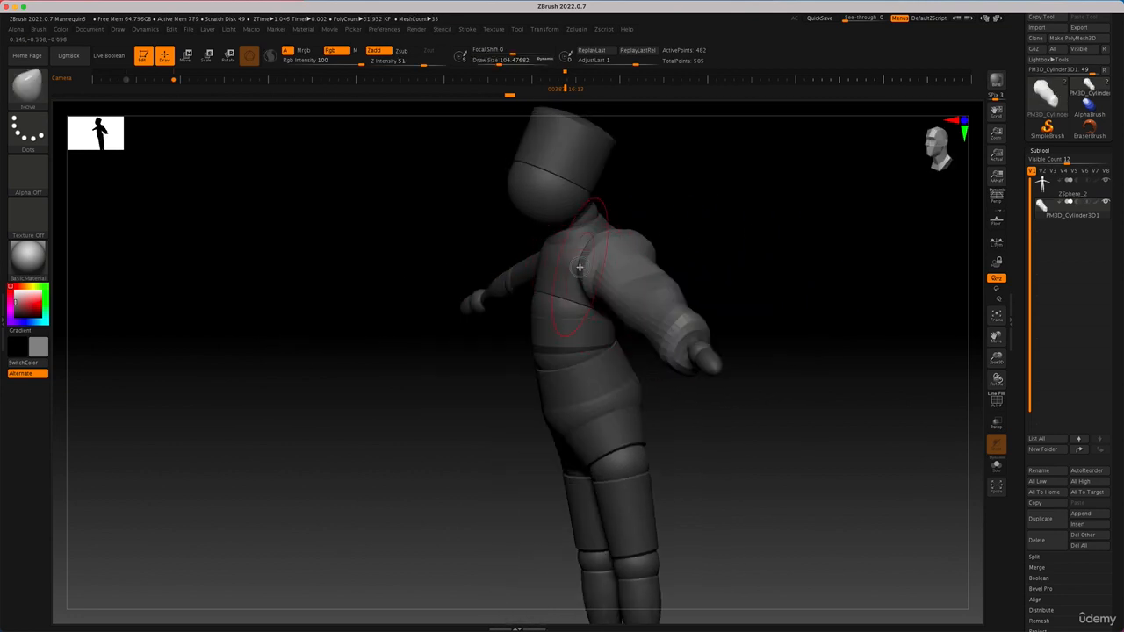
left_click_drag(580, 267, 563, 297)
left_click_drag(695, 404, 699, 340)
left_click_drag(606, 303, 601, 382)
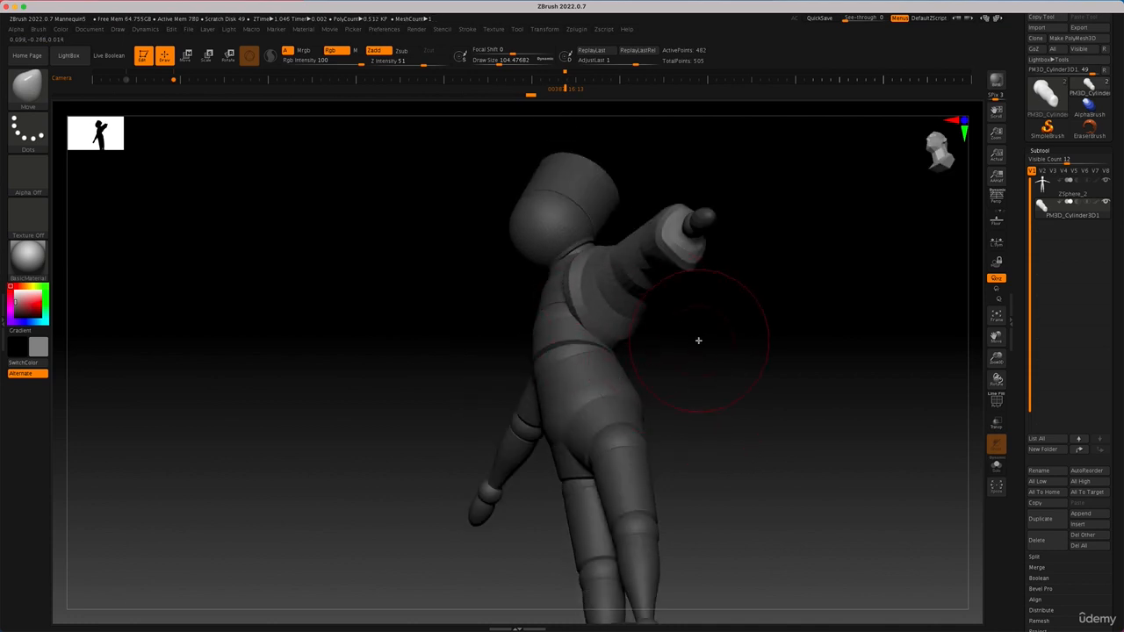
Set the Draw Size to about 132 and pull the sleeve's shoulder and armpit edges in to meet the torso.
left_click_drag(698, 341, 729, 365, "shift")
key("space")
left_click(633, 314)
mouse_move(629, 318)
left_mouse_down()
mouse_move(606, 298)
mouse_move(626, 300)
mouse_move(609, 316)
mouse_move(574, 316)
left_mouse_up()
key("space")
left_click_drag(563, 243, 552, 239)
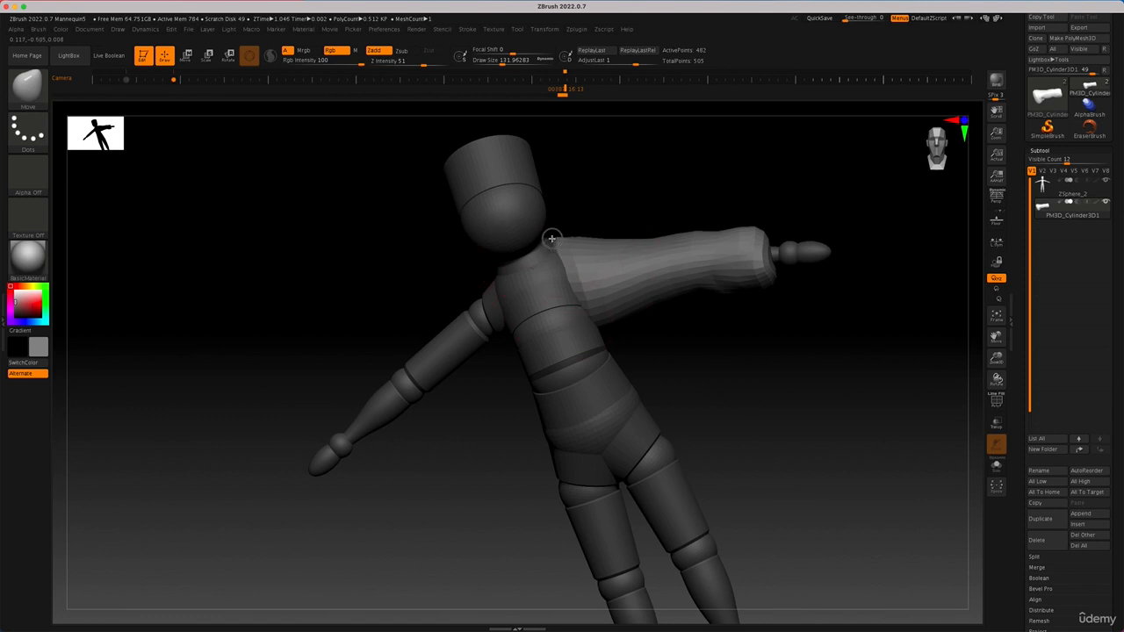
left_click_drag(598, 308, 602, 298)
left_click_drag(688, 345, 697, 344, "shift")
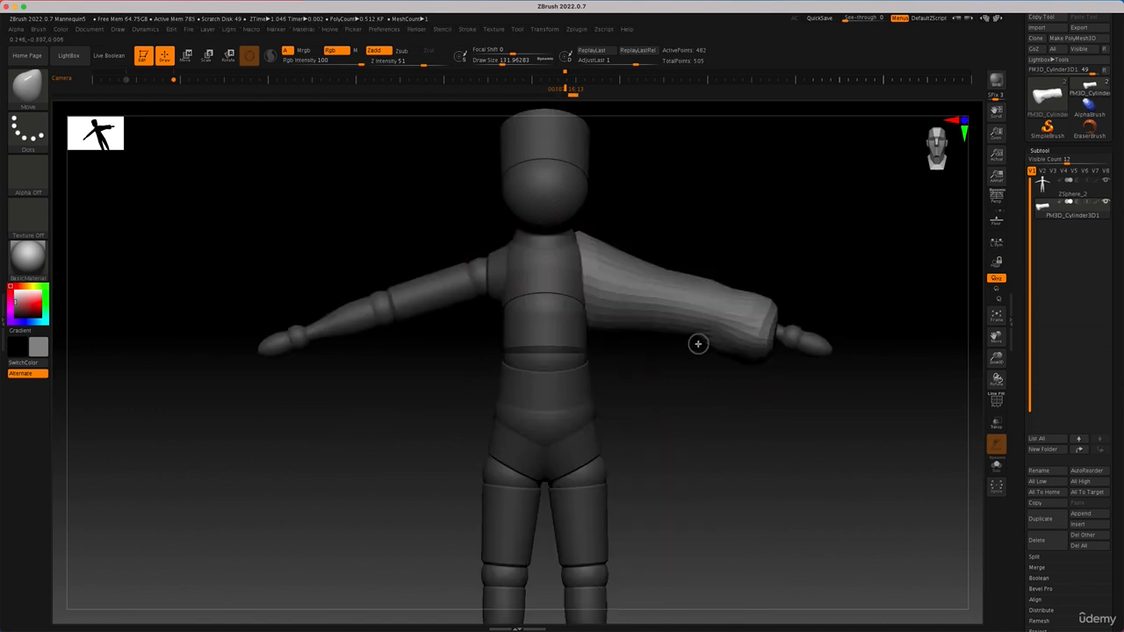
Duplicate the sleeve subtool and mirror the copy onto the opposite arm with the Mirror deformation.
left_click(1049, 526)
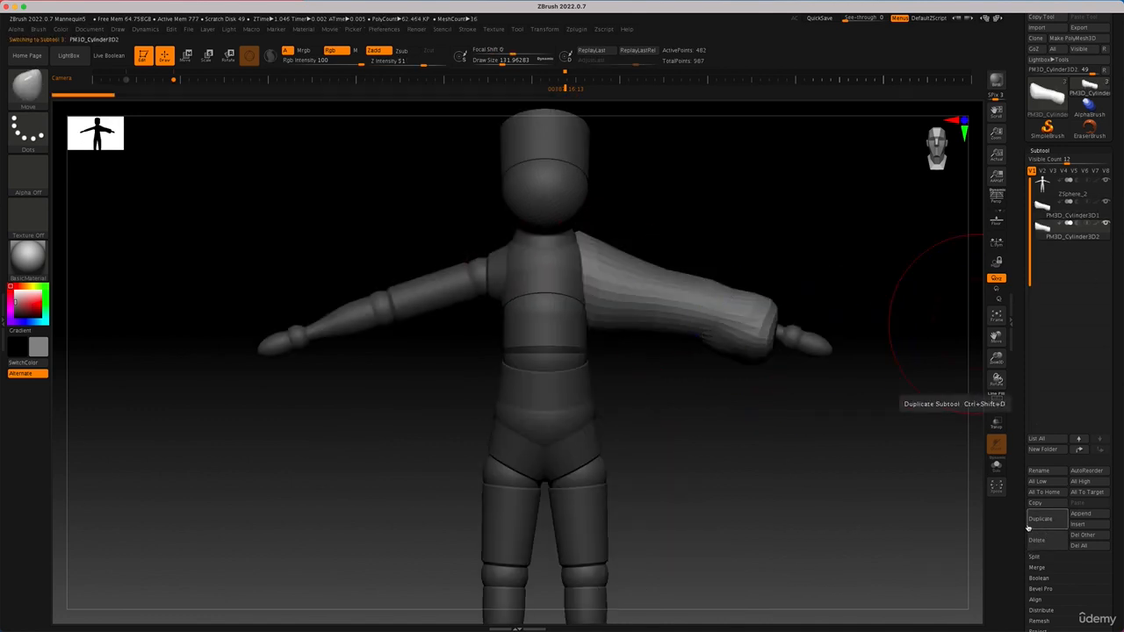
left_click_drag(1027, 527, 1033, 406)
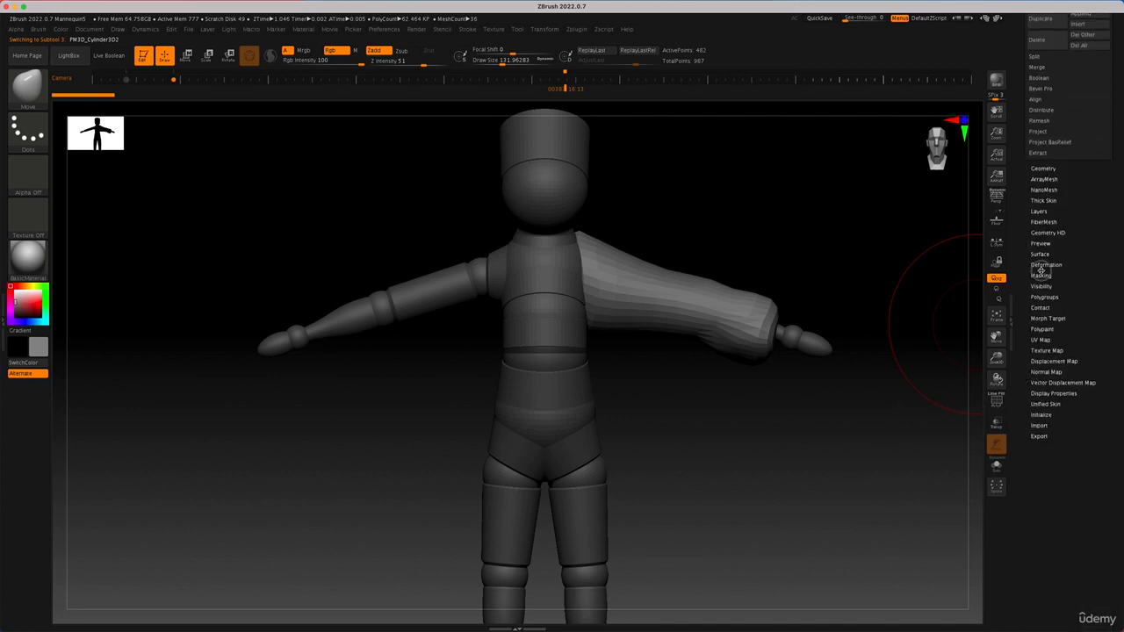
left_click(1044, 263)
left_click(1064, 144)
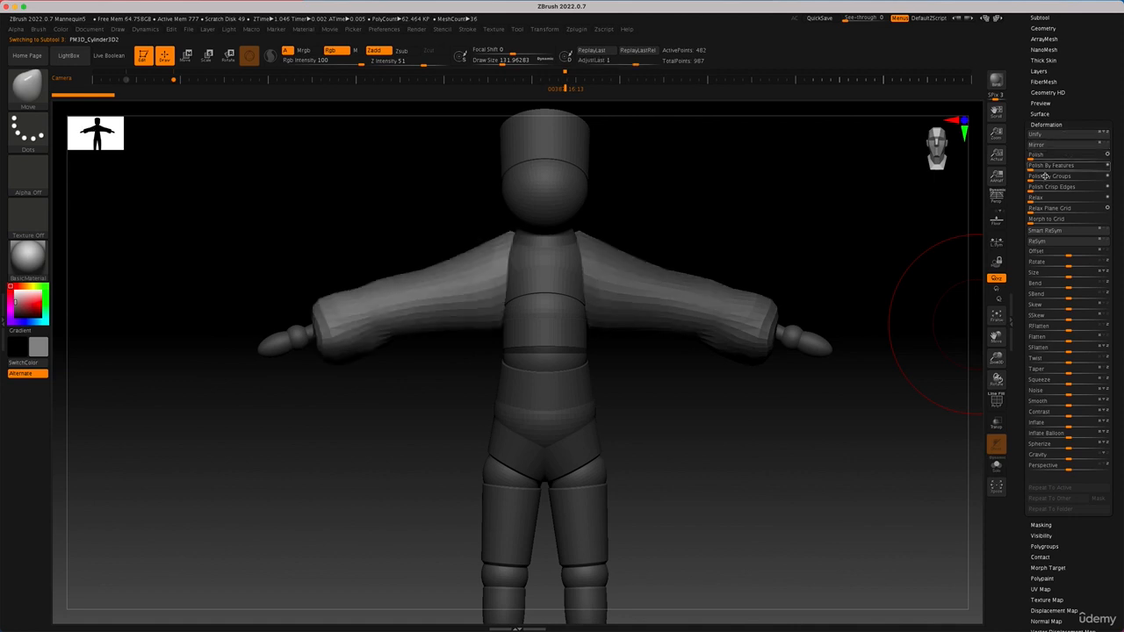
mouse_move(821, 232)
left_mouse_down()
mouse_move(852, 255)
mouse_move(855, 311)
mouse_move(823, 262)
mouse_move(827, 233)
left_mouse_up()
Append a Cone3D as a new subtool and make it the active one.
left_click_drag(1036, 77, 1037, 248)
left_click(1037, 188)
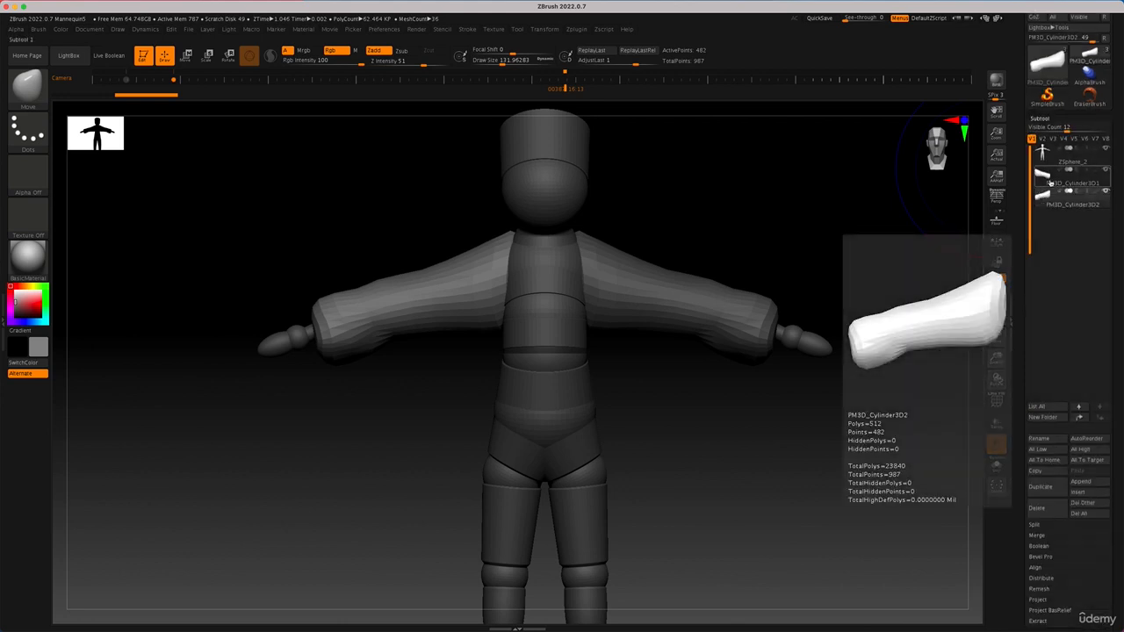
left_click(1081, 481)
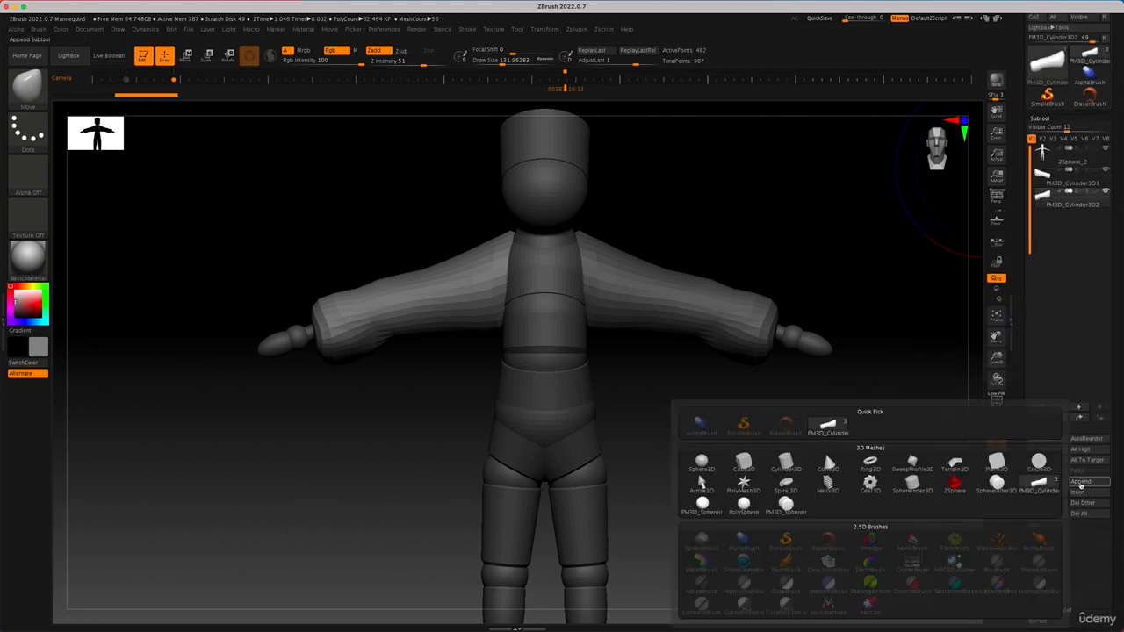
left_click(829, 463)
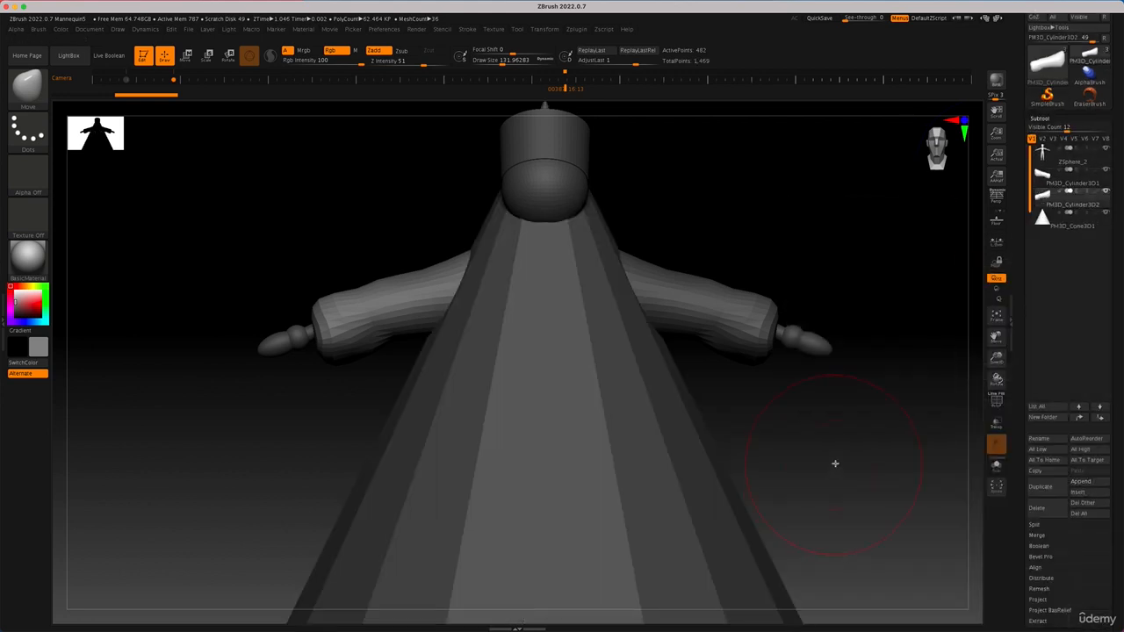
left_click_drag(793, 454, 792, 370)
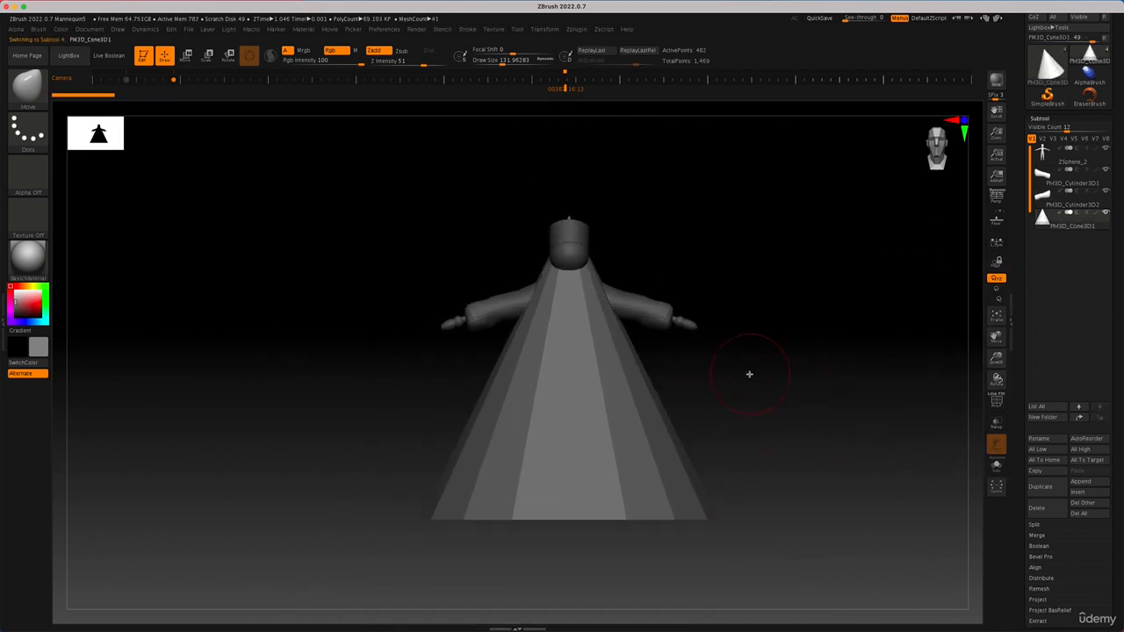
Turn the cone upside down and scale it down to roughly the mannequin's torso width.
key("e")
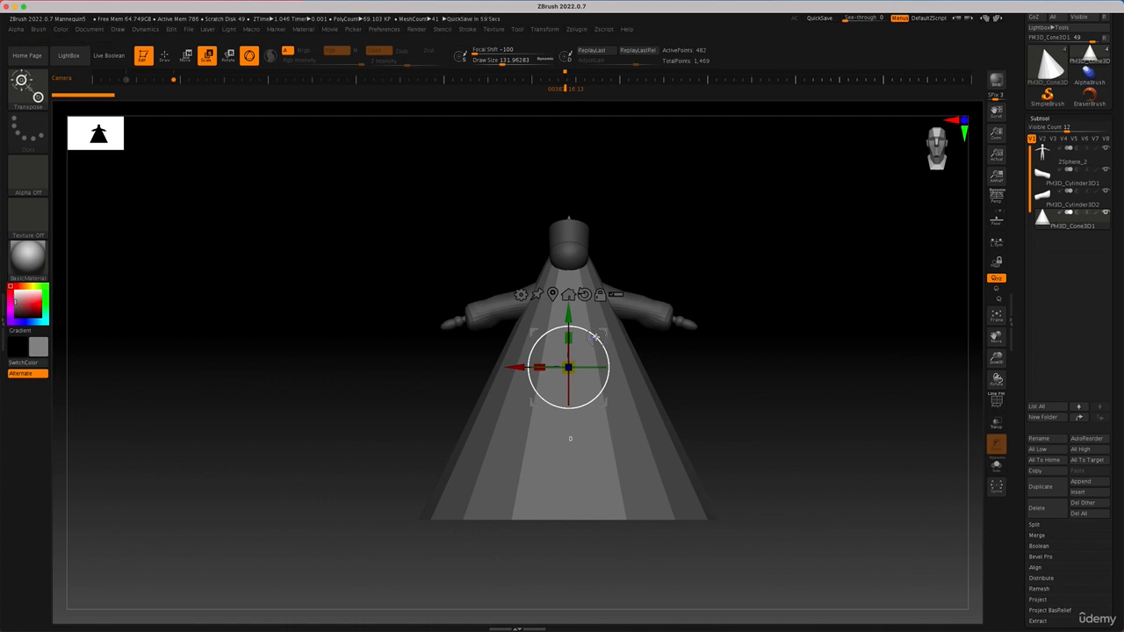
left_click_drag(595, 336, 707, 427)
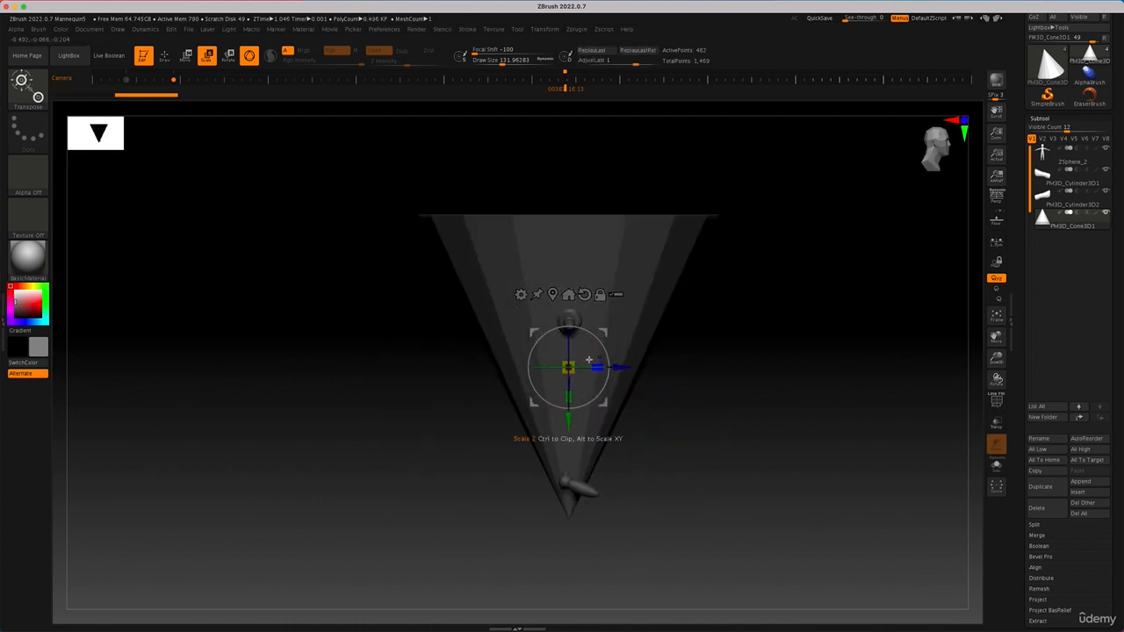
left_click_drag(588, 360, 491, 372)
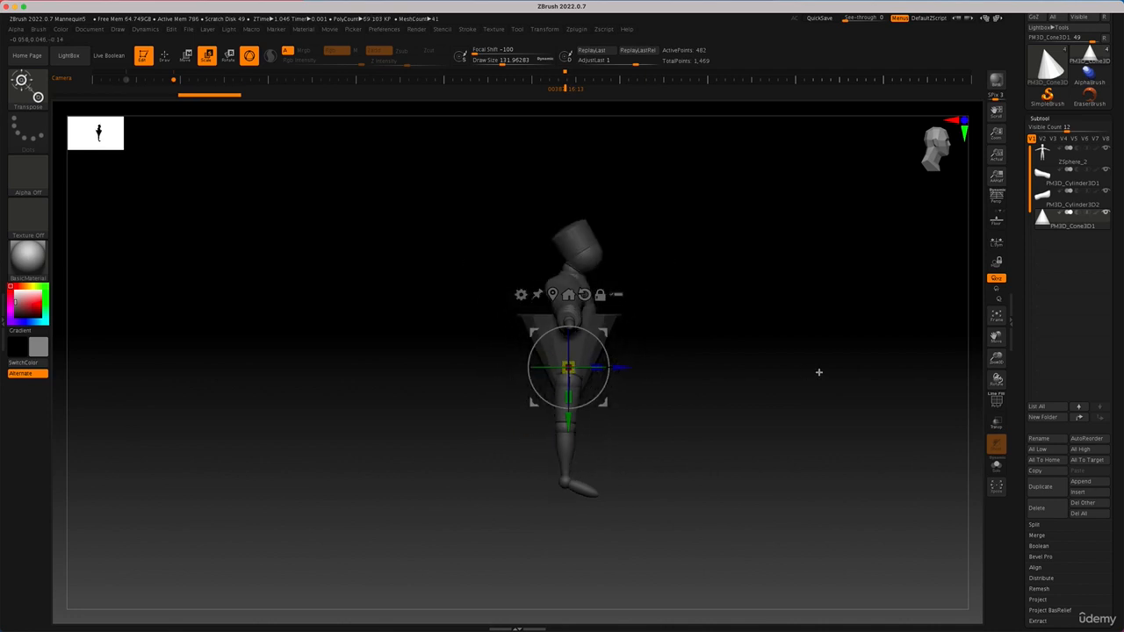
left_click_drag(818, 372, 766, 362)
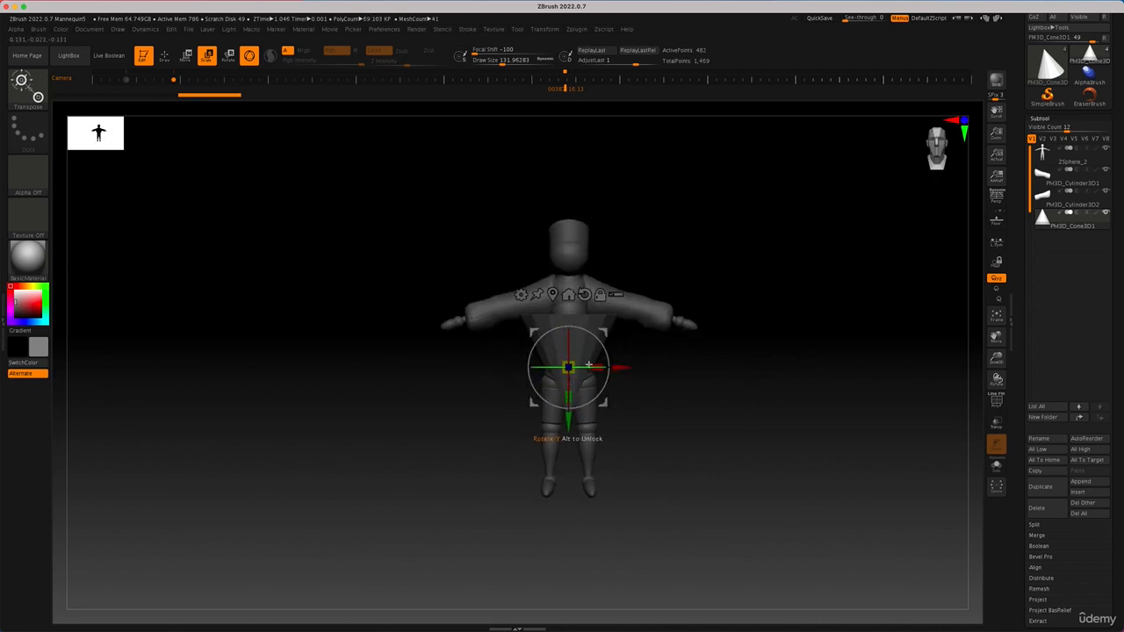
Stretch the inverted cone vertically, thin it front to back, and raise it so its wide end sits at the shoulders.
left_click_drag(597, 368, 601, 370)
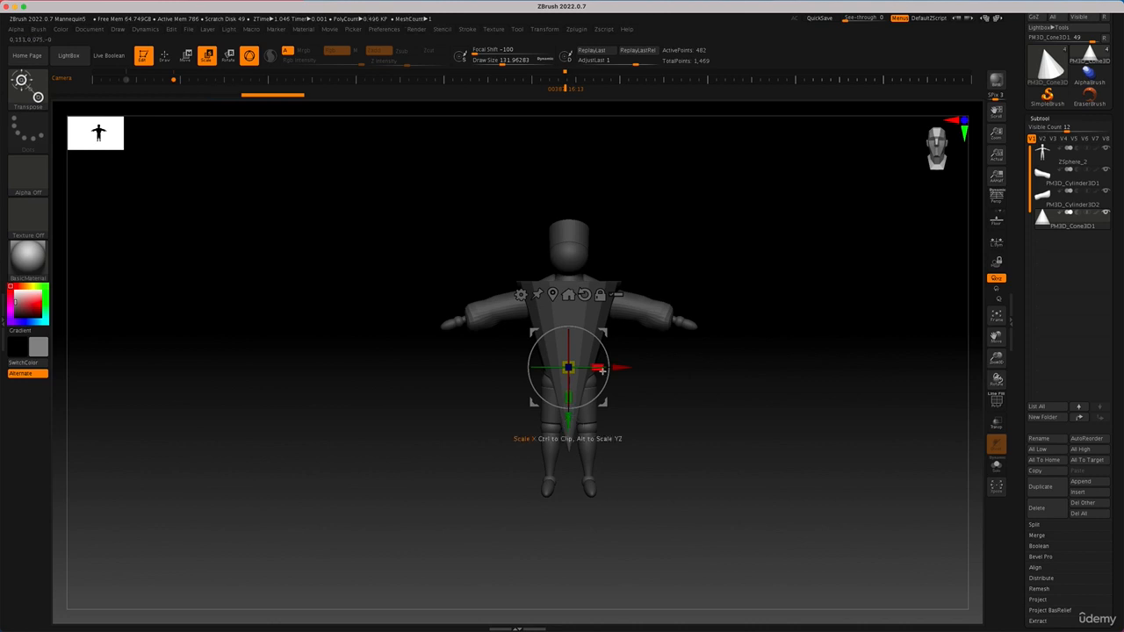
left_click_drag(688, 374, 741, 382, "shift")
left_click_drag(596, 367, 606, 319)
left_click_drag(735, 327, 698, 333, "shift")
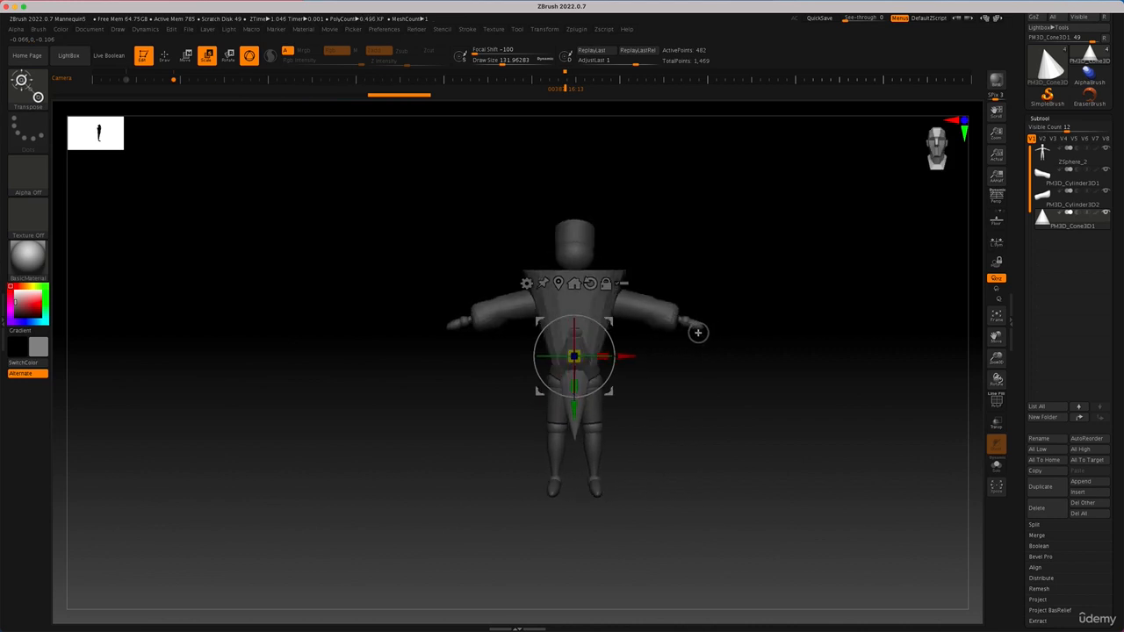
Apply a Taper deformer to the cone, narrowing its wide shoulder end and broadening its lower part, and accept the deformation.
key("q")
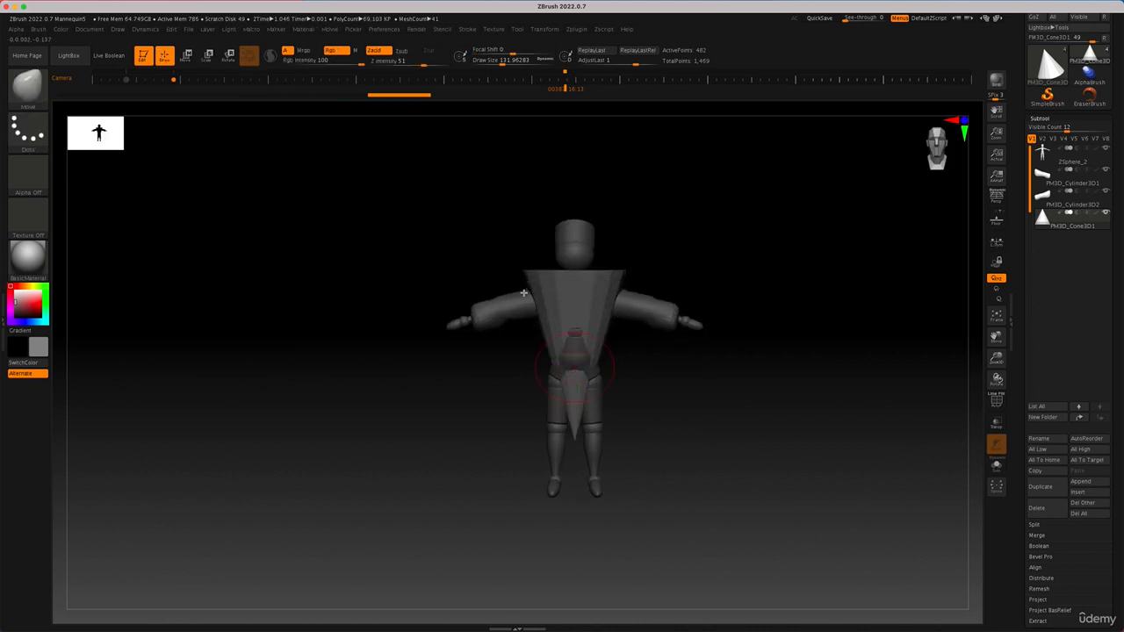
left_click_drag(689, 234, 706, 300, "alt")
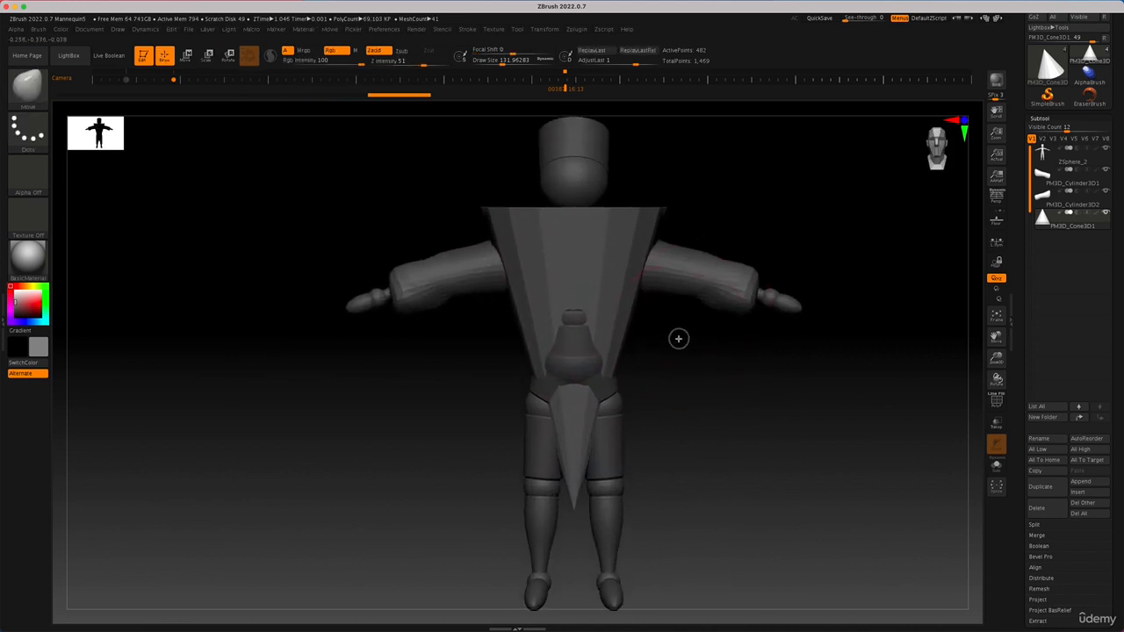
left_click_drag(678, 338, 674, 377, "alt")
key("w")
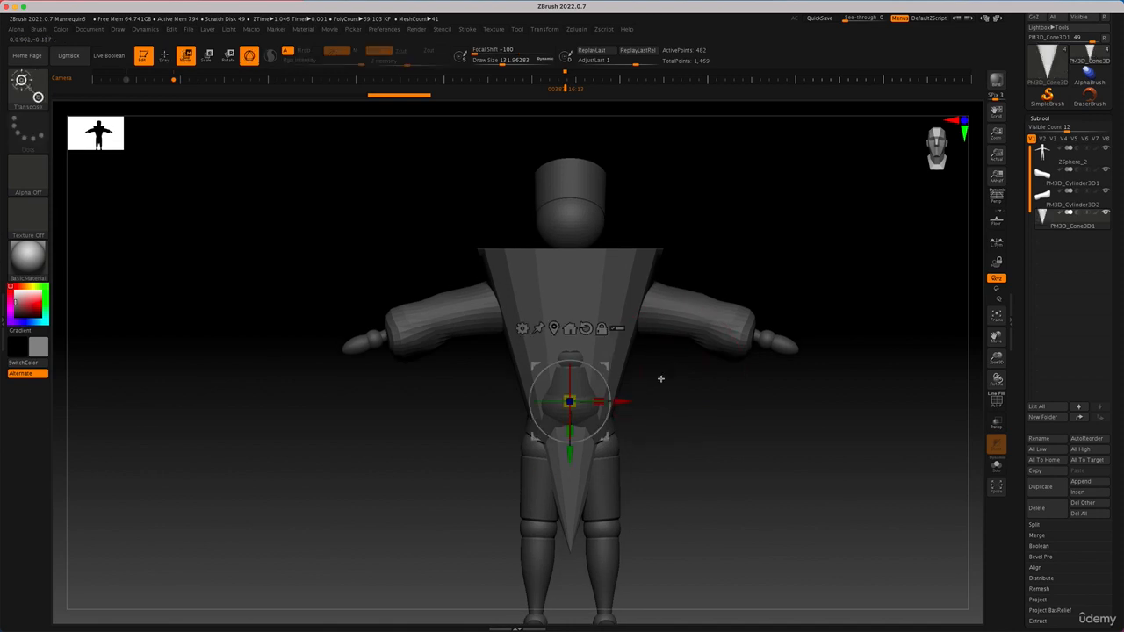
left_click(523, 328)
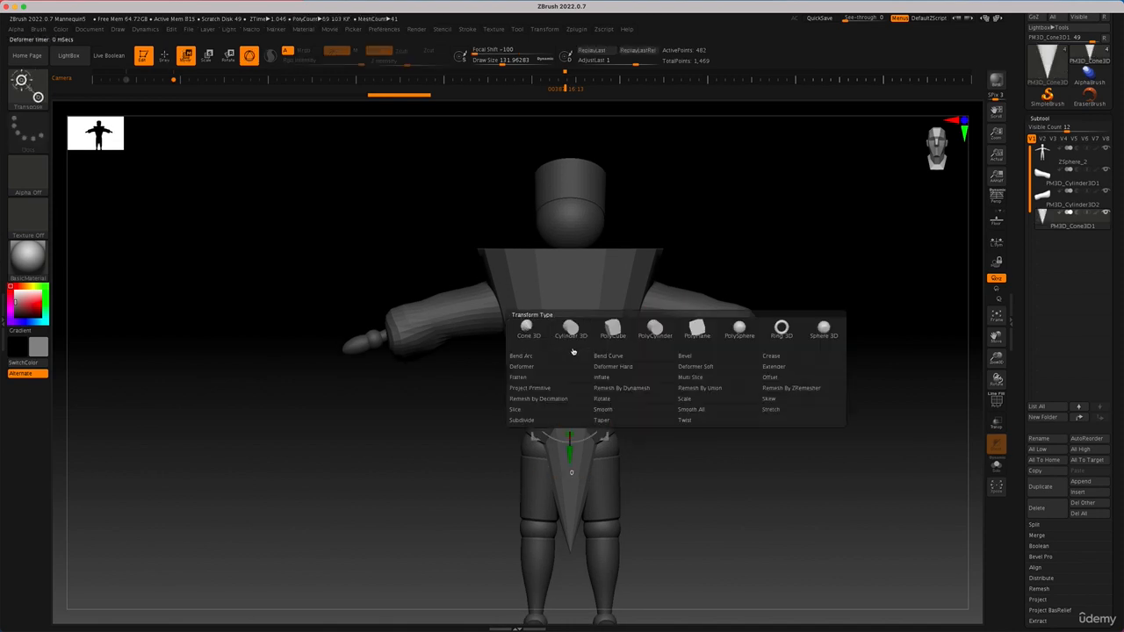
left_click(629, 419)
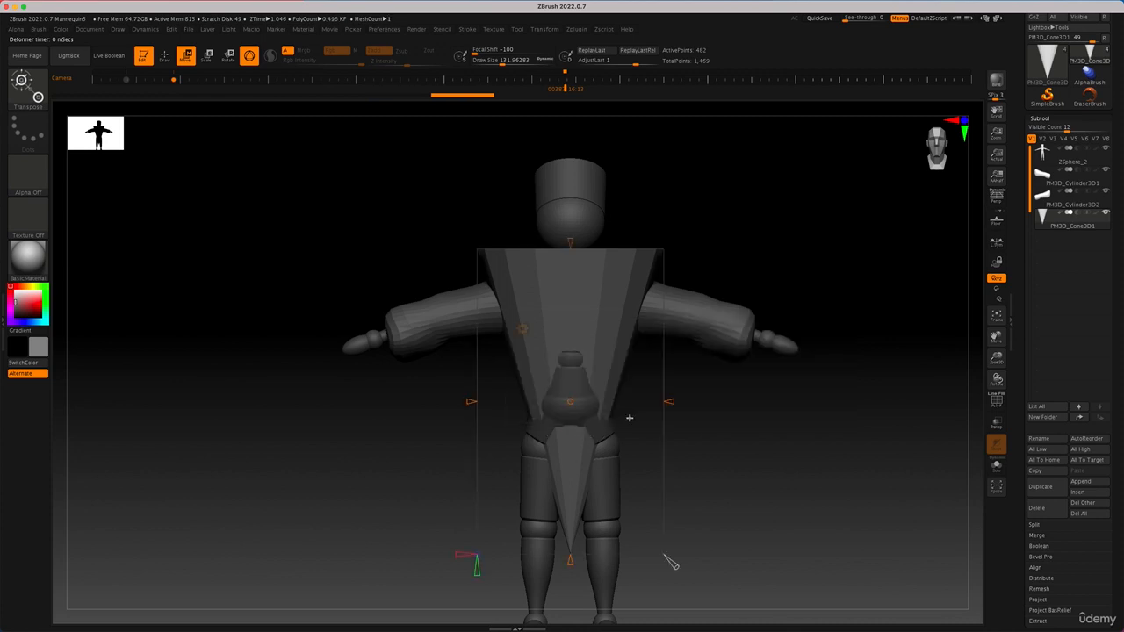
mouse_move(569, 256)
left_mouse_down()
mouse_move(570, 275)
mouse_move(569, 256)
left_mouse_up()
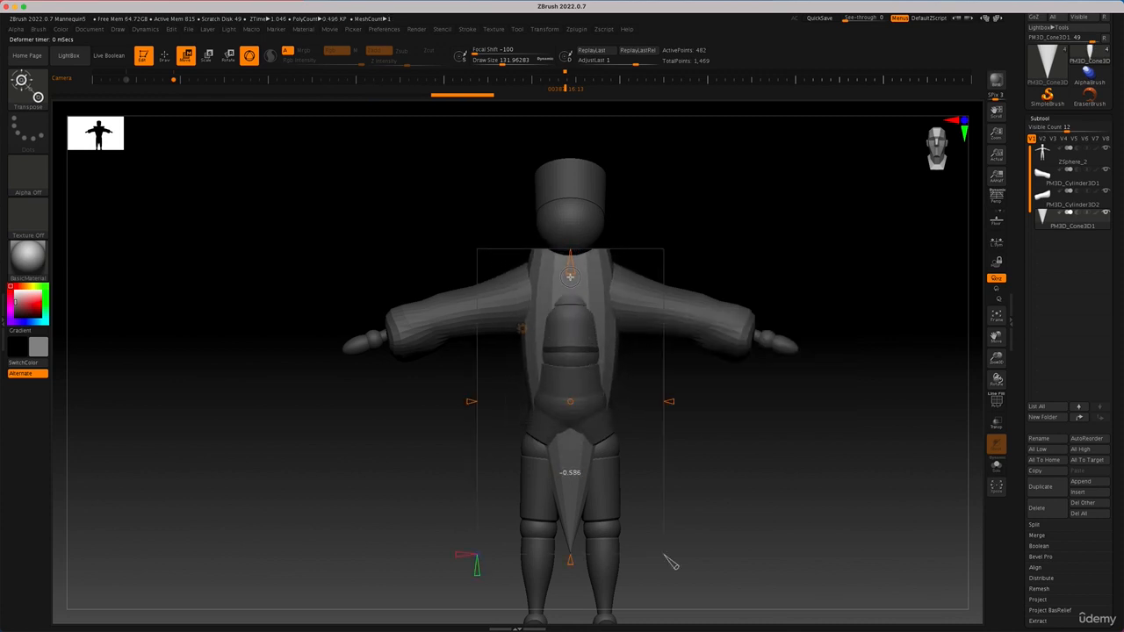
left_click_drag(569, 563, 575, 608)
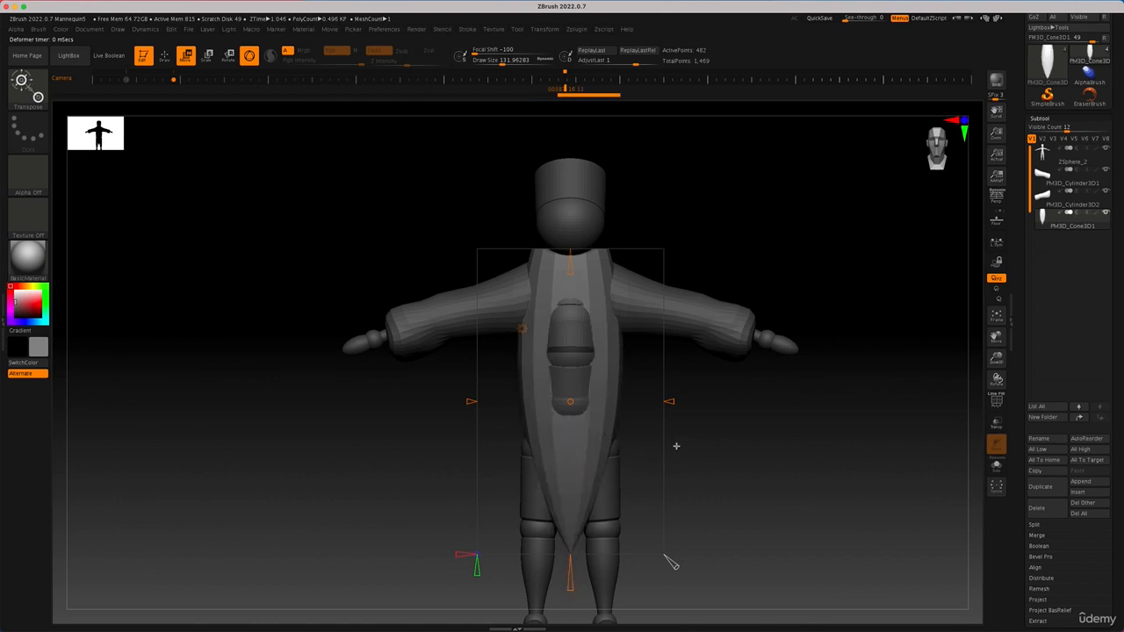
left_click(520, 331)
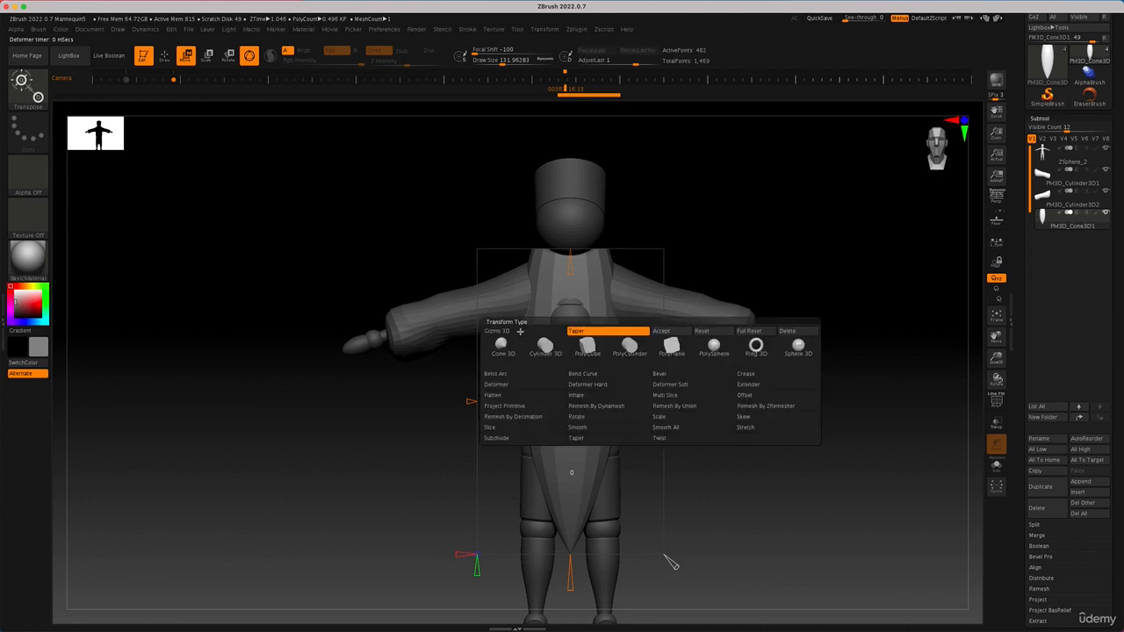
left_click(665, 331)
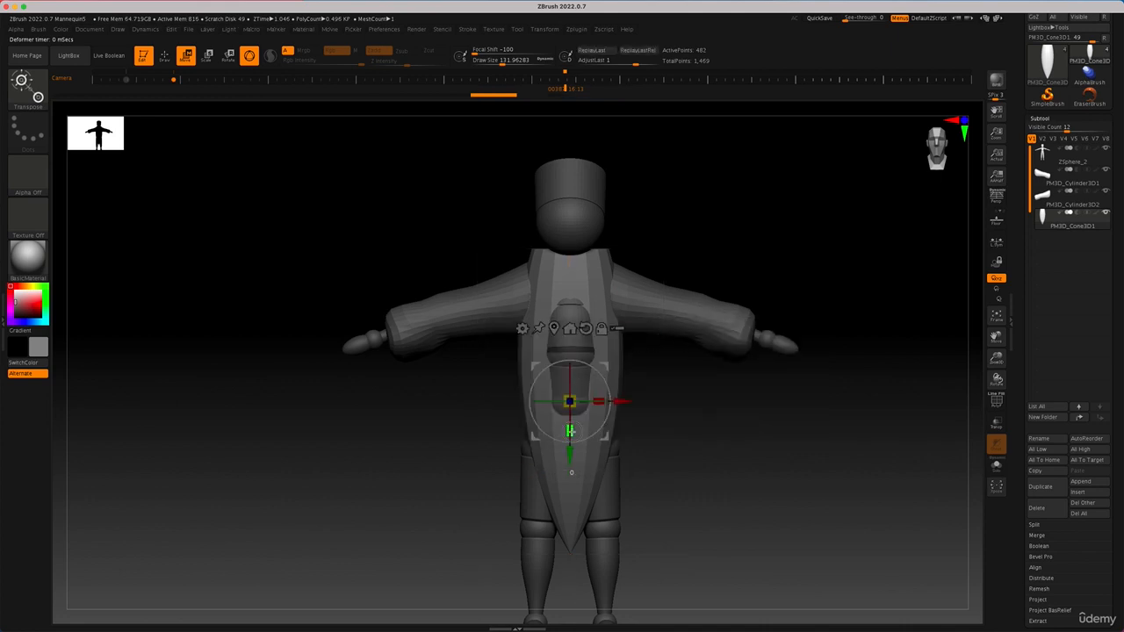
Shorten the cone vertically so its tip ends above the mannequin's pelvis, and return to sculpting with the Move brush.
left_click_drag(570, 431, 570, 360)
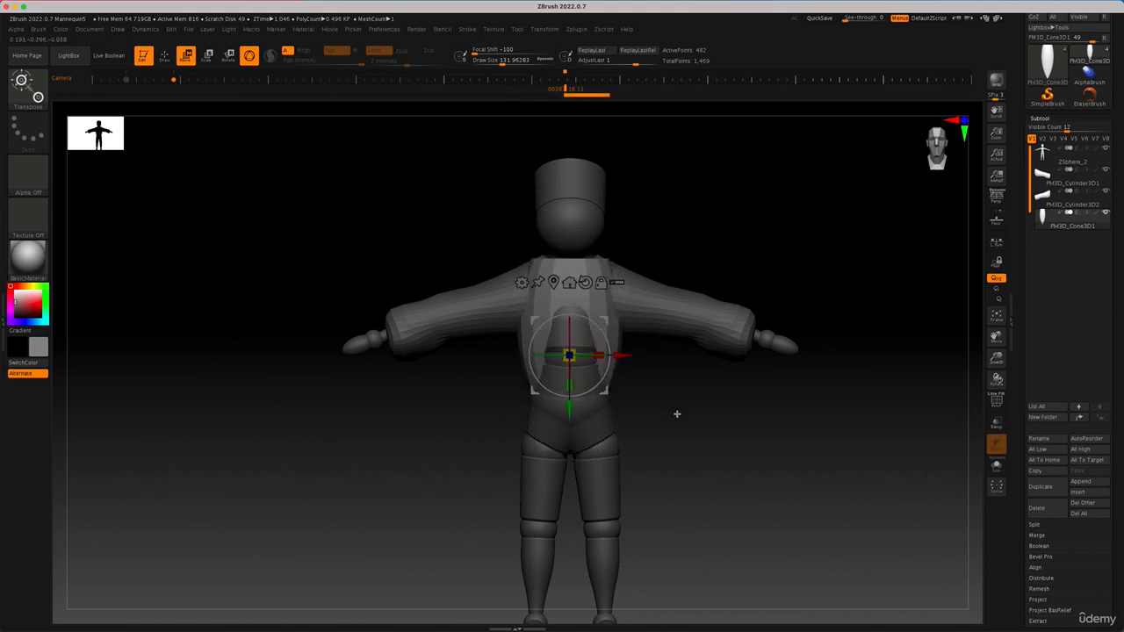
left_click_drag(672, 413, 709, 414)
key("q")
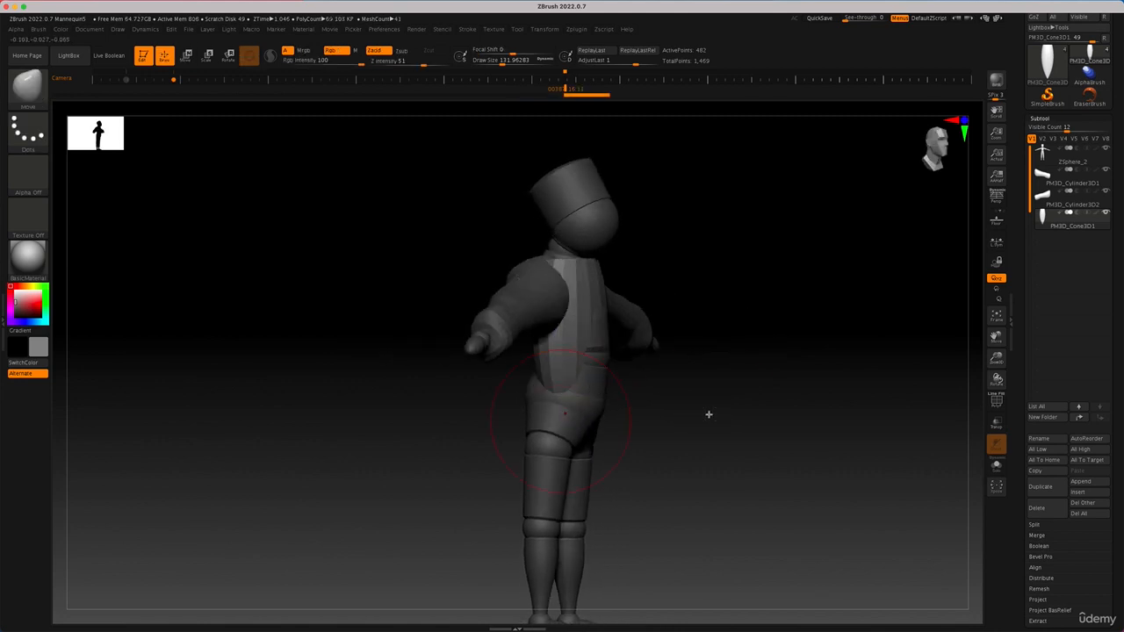
key("b")
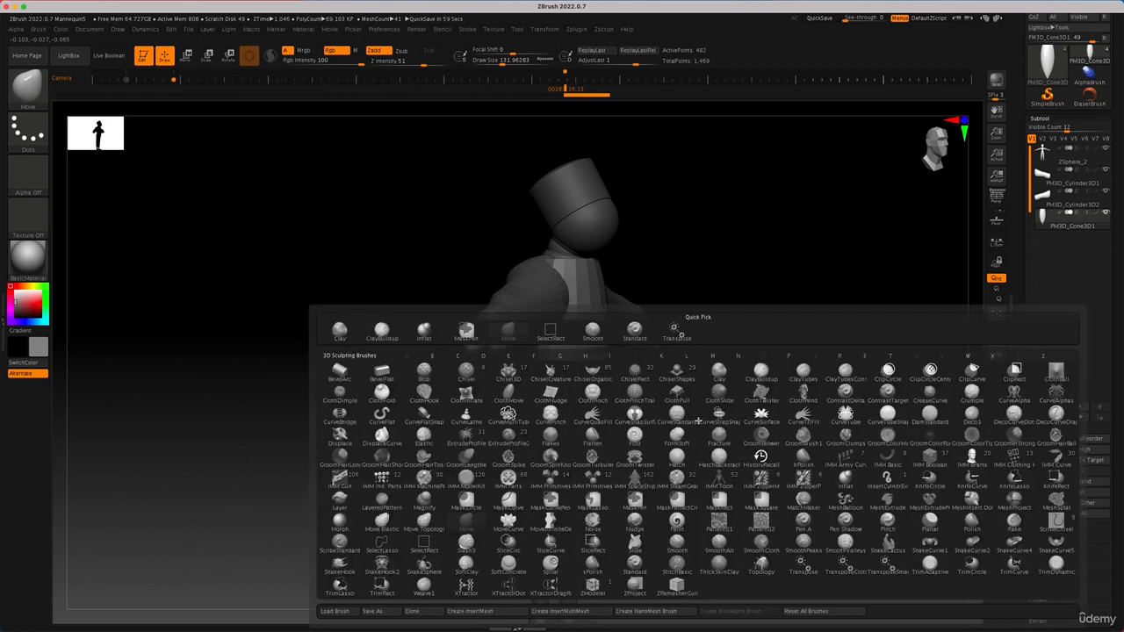
key("Escape")
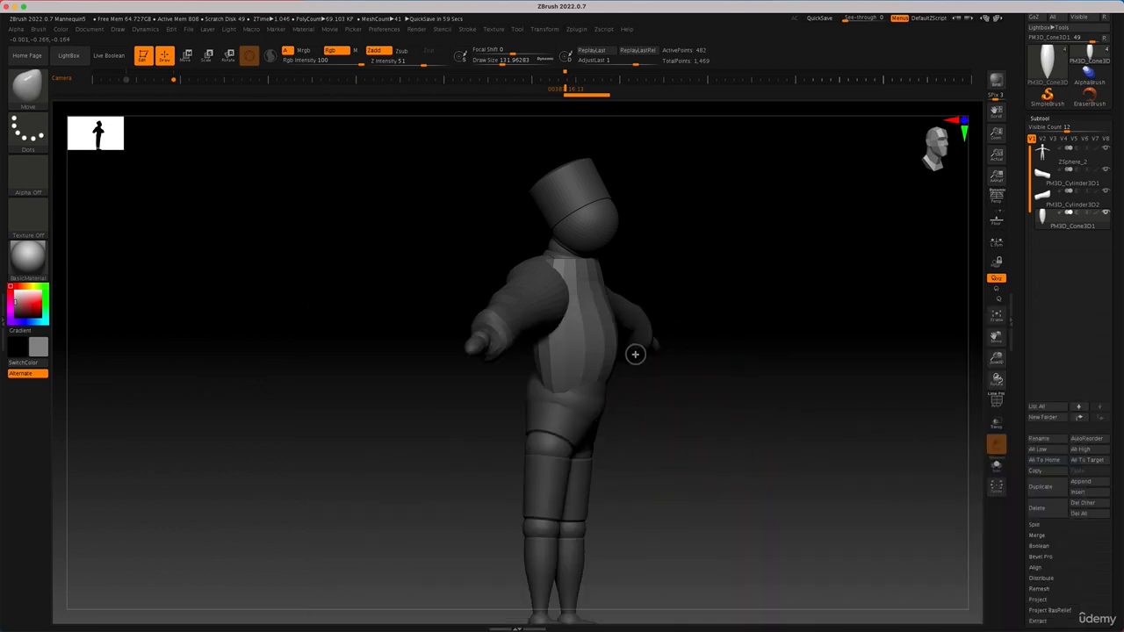
Try bulging the cone with the Move brush enlarged to about 245, undo it, and turn on local symmetry.
mouse_move(519, 383)
left_mouse_down()
mouse_move(472, 425)
mouse_move(514, 376)
left_mouse_up()
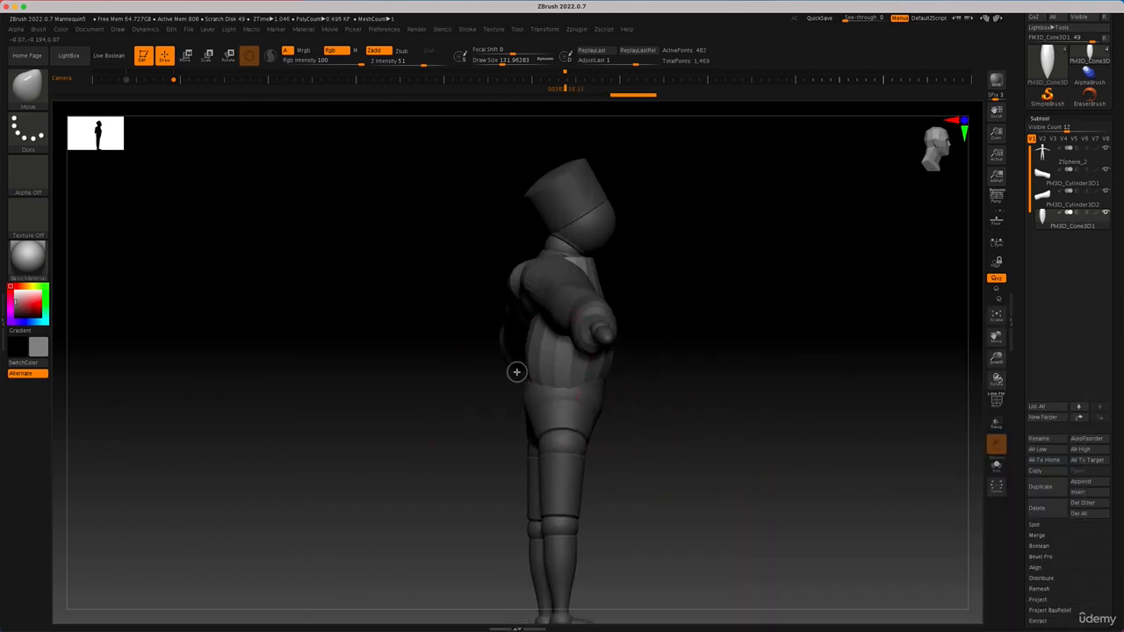
key("bracketright")
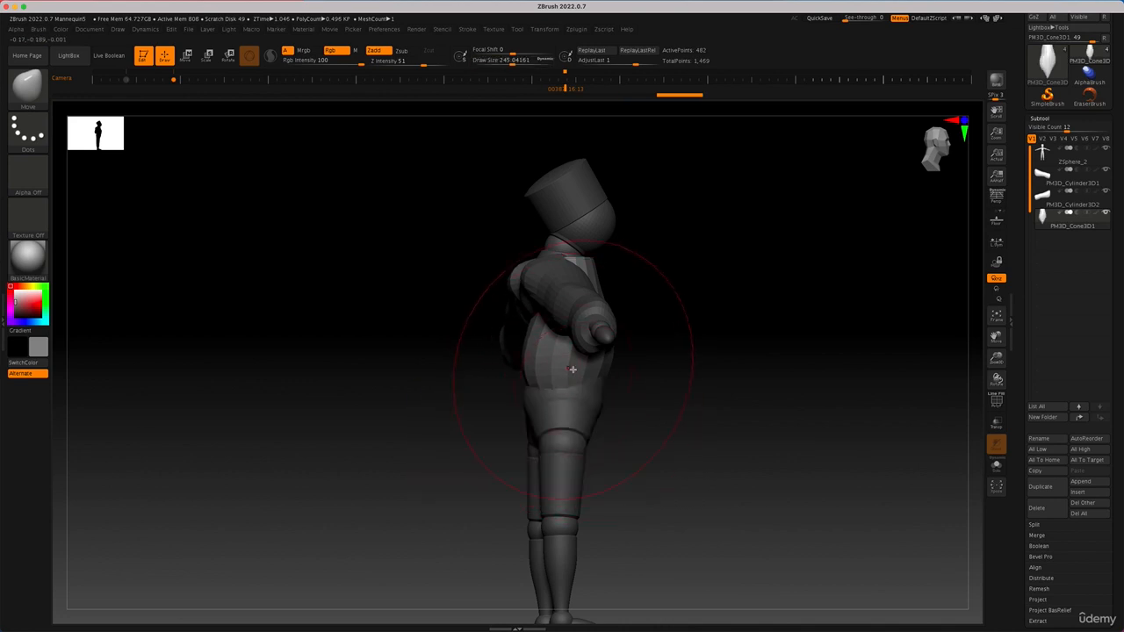
left_click_drag(591, 374, 642, 394)
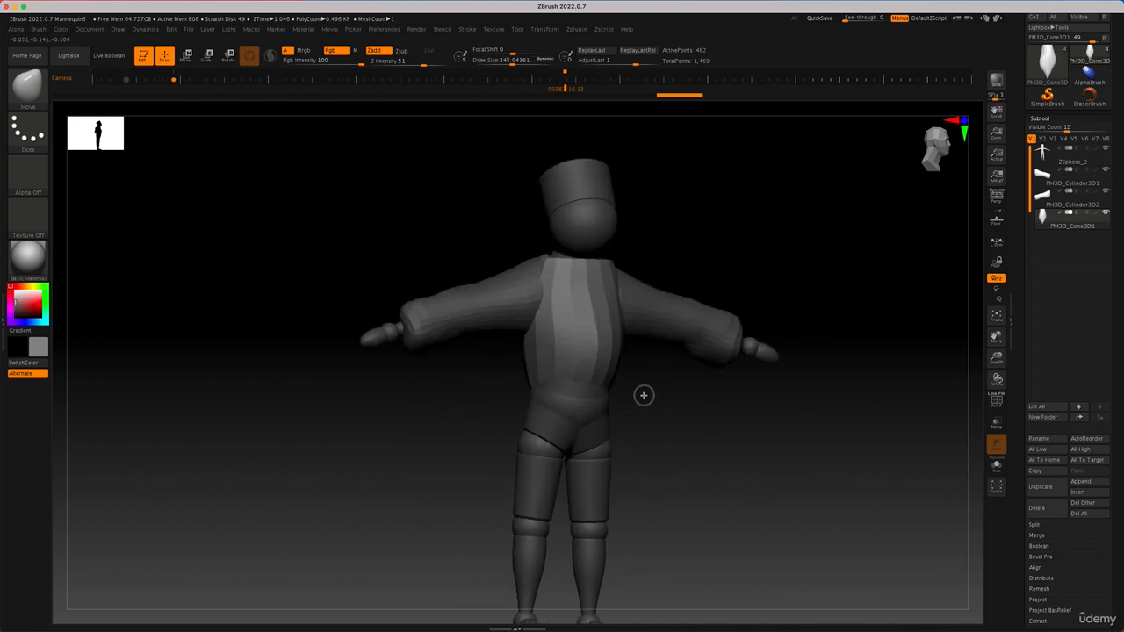
left_click(557, 360, "ctrl")
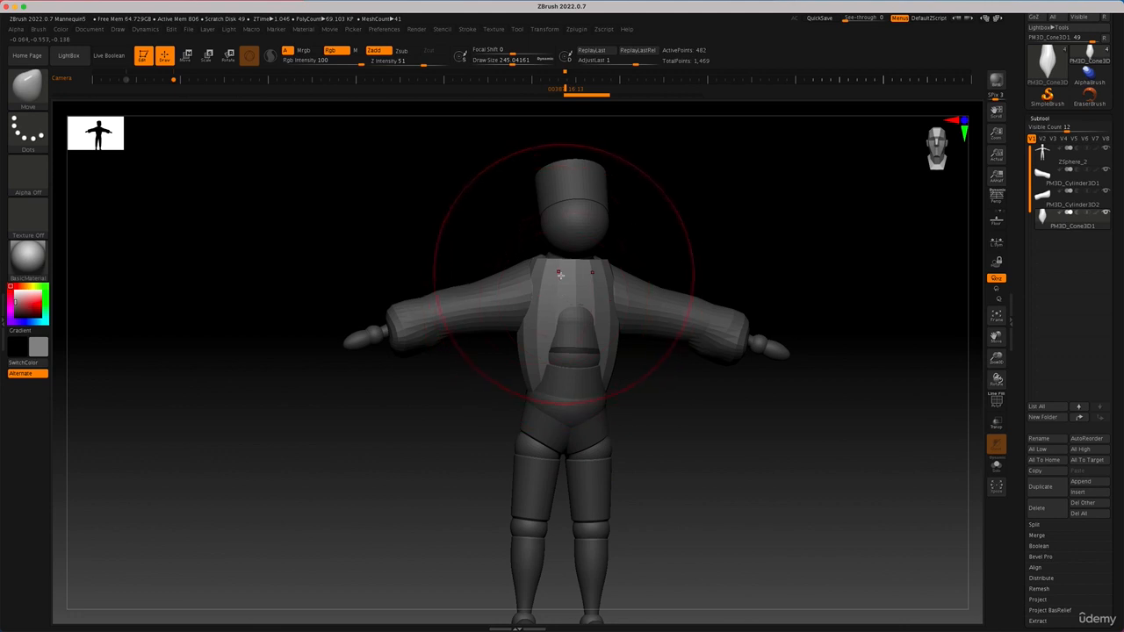
left_click_drag(705, 419, 675, 403, "shift")
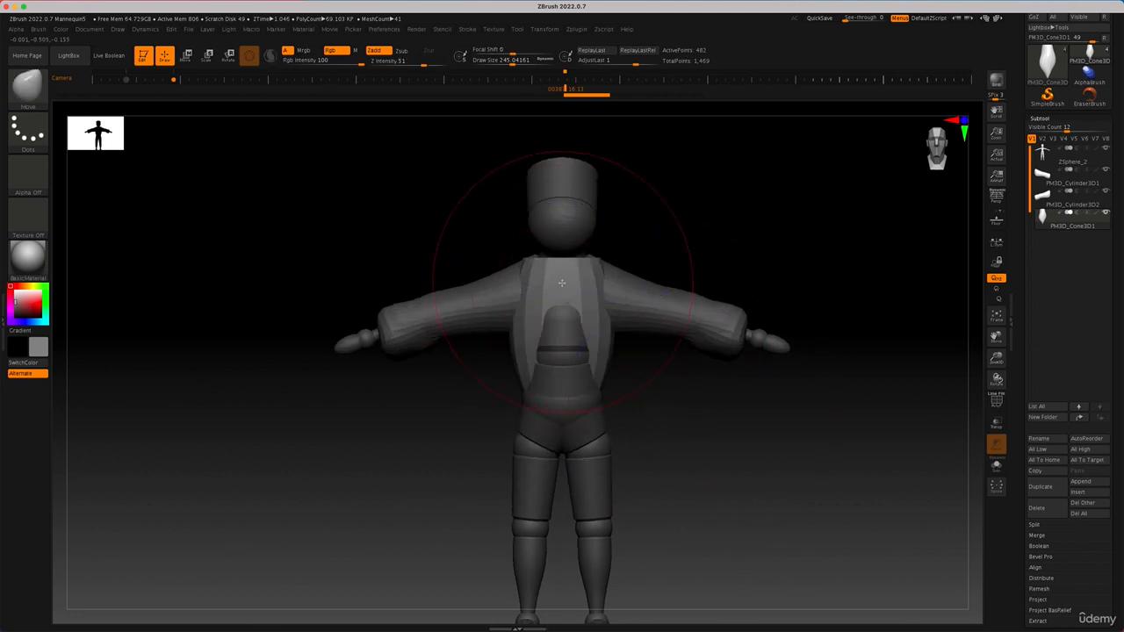
left_click(998, 244)
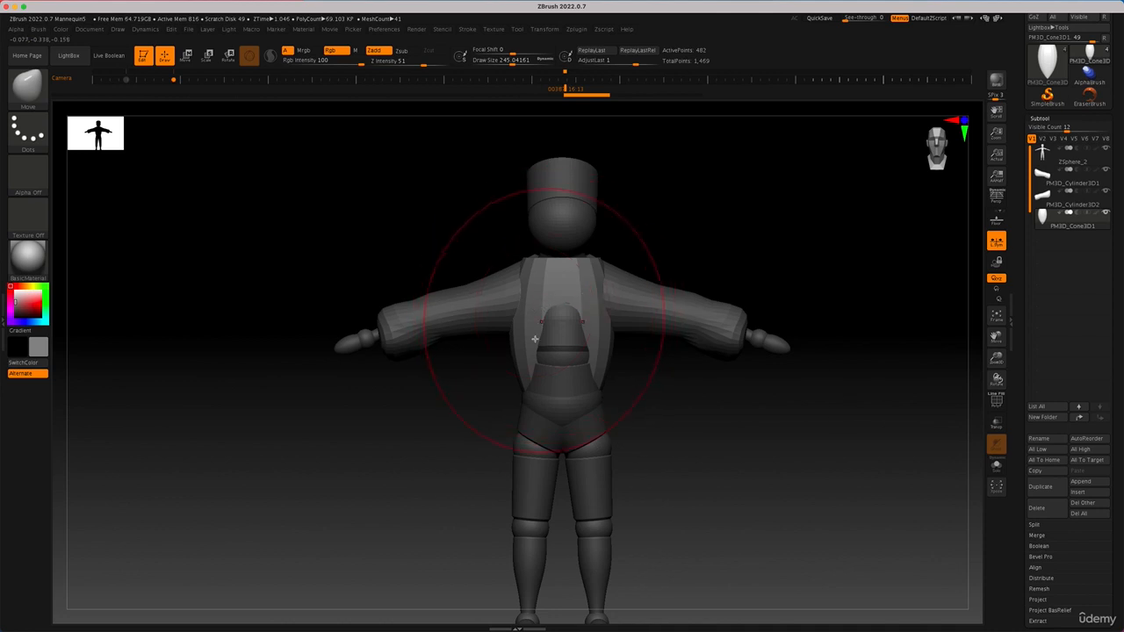
Widen the cone's sides symmetrically and pull its front and shoulder edges outward so it encloses the mannequin's torso.
mouse_move(518, 373)
left_mouse_down()
mouse_move(498, 385)
mouse_move(516, 394)
left_mouse_up()
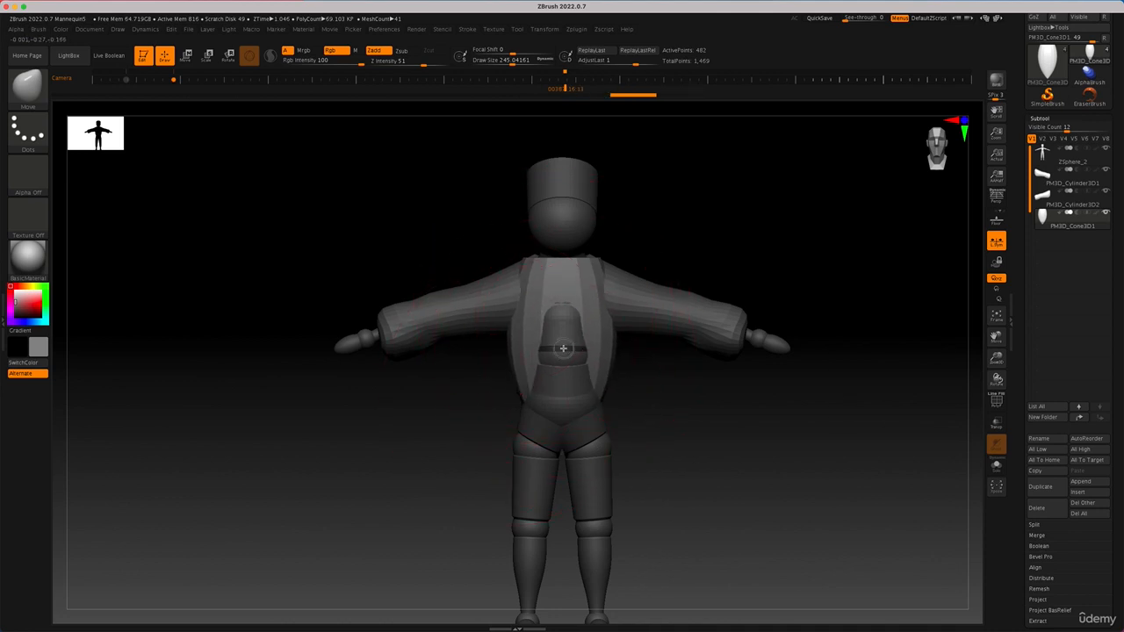
left_click_drag(564, 349, 580, 352, "alt")
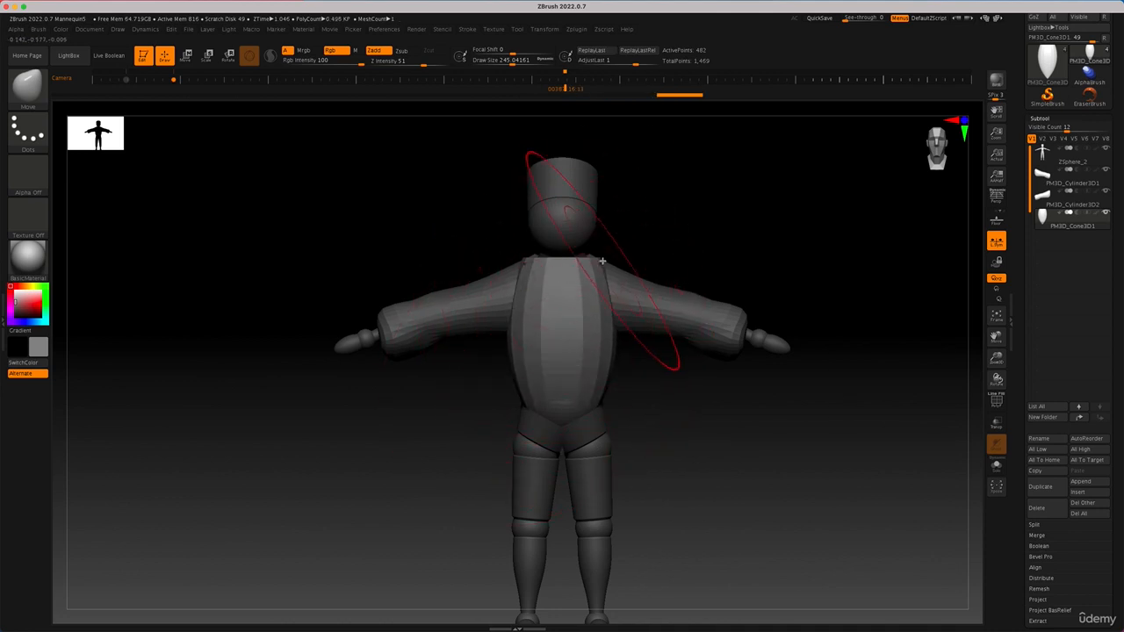
left_click_drag(603, 261, 773, 251)
mouse_move(602, 281)
left_mouse_down()
mouse_move(609, 301)
mouse_move(584, 296)
mouse_move(592, 260)
left_mouse_up()
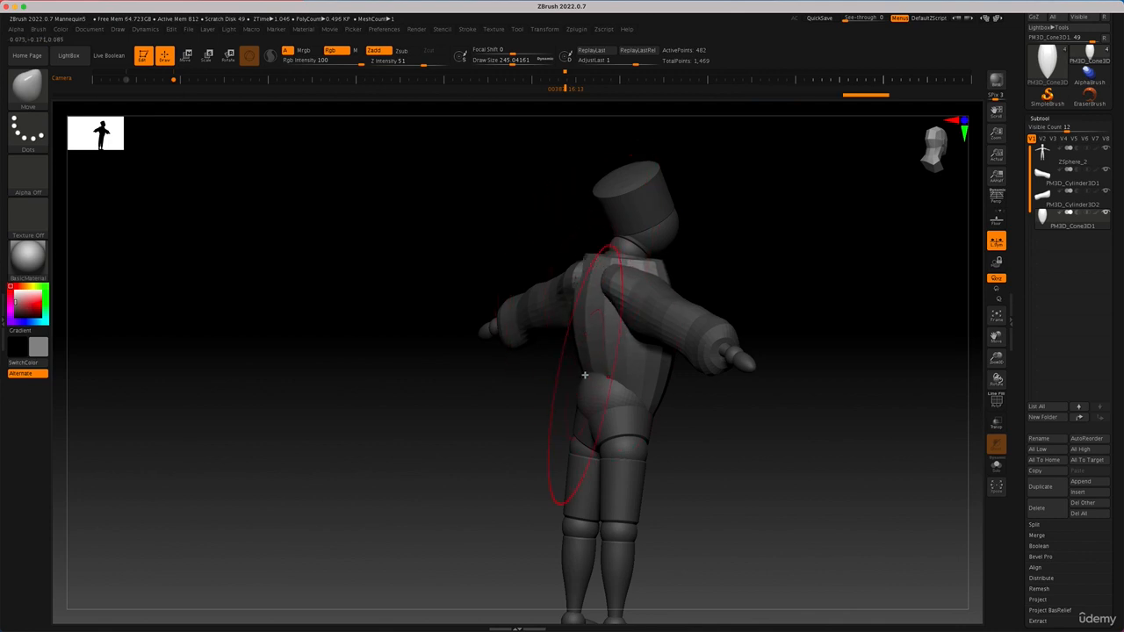
Pull the garment's lower back and front tip down with the Move brush so it extends over the pelvis to the crotch.
left_click_drag(583, 376, 562, 420)
left_click_drag(760, 454, 714, 444)
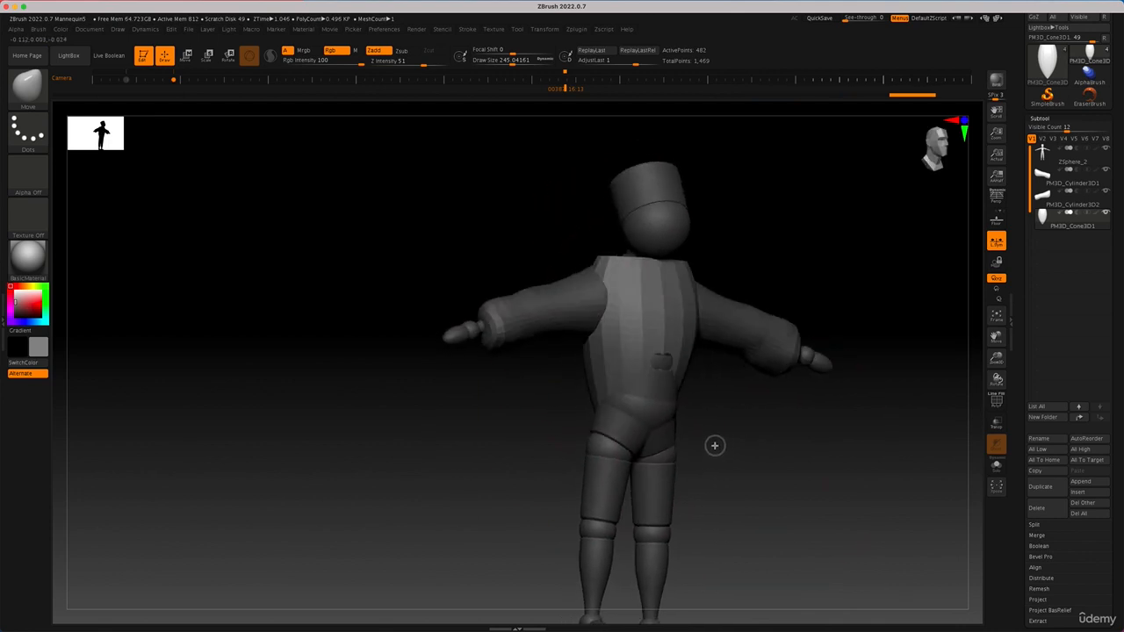
left_click_drag(664, 414, 663, 415)
left_click_drag(646, 416, 650, 432)
left_click_drag(797, 409, 775, 409)
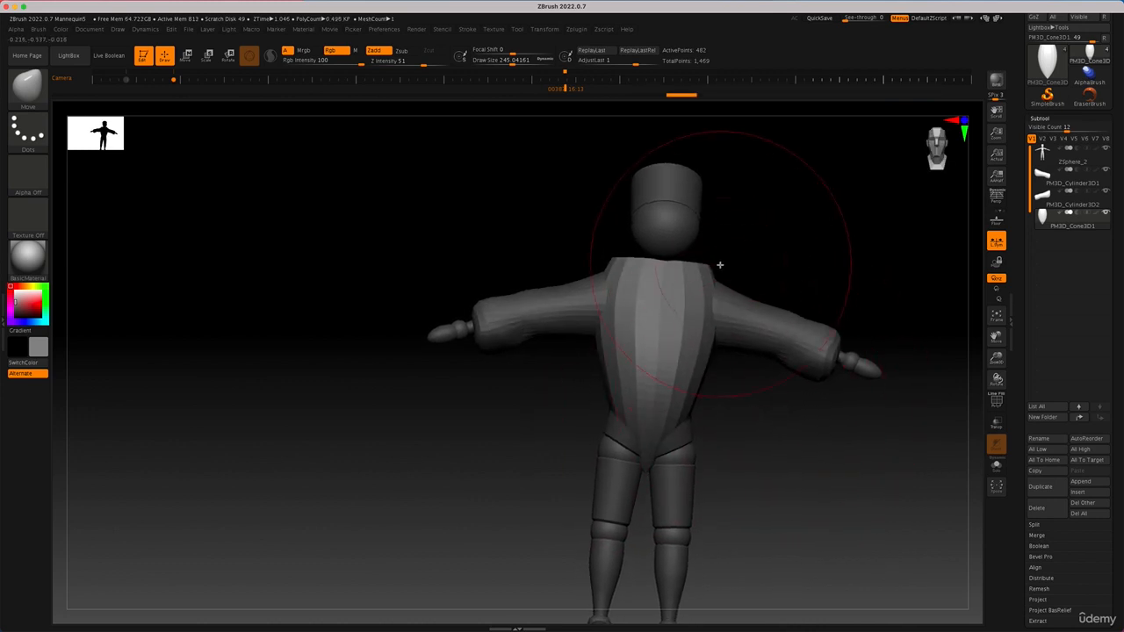
Slim the garment's bulging front and back in side view, using Move brush sizes of about 149 and 197.
mouse_move(709, 254)
left_mouse_down()
mouse_move(792, 255)
mouse_move(793, 299)
left_mouse_up()
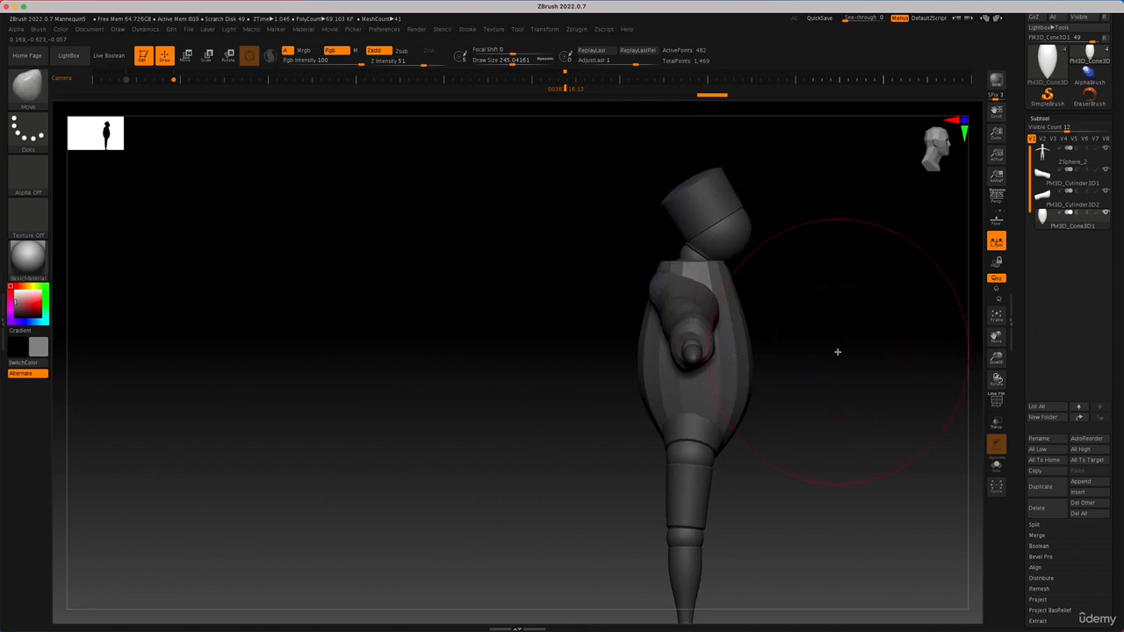
left_click_drag(837, 351, 784, 345, "alt")
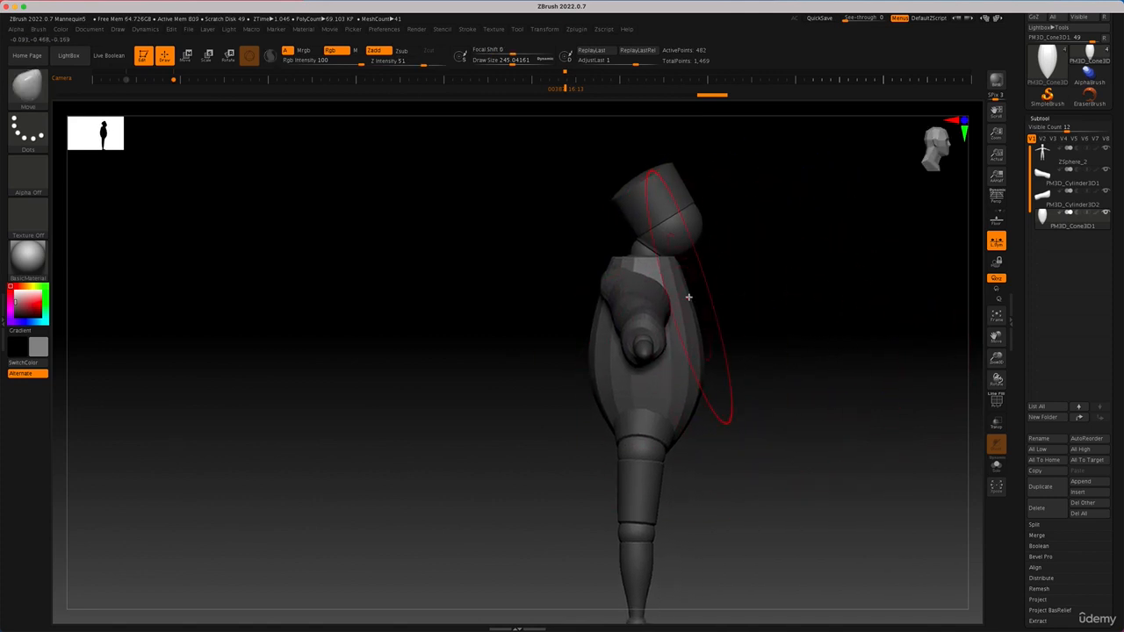
key("space")
mouse_move(696, 340)
left_mouse_down()
mouse_move(682, 340)
mouse_move(713, 376)
left_mouse_up()
key("space")
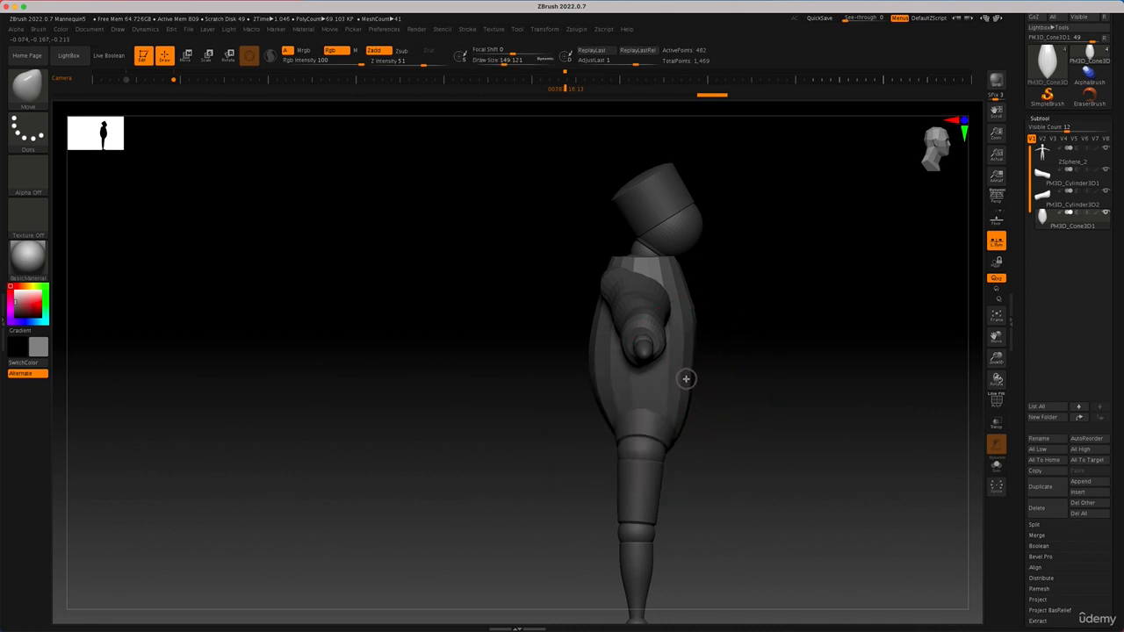
key("space")
left_click_drag(580, 390, 593, 390)
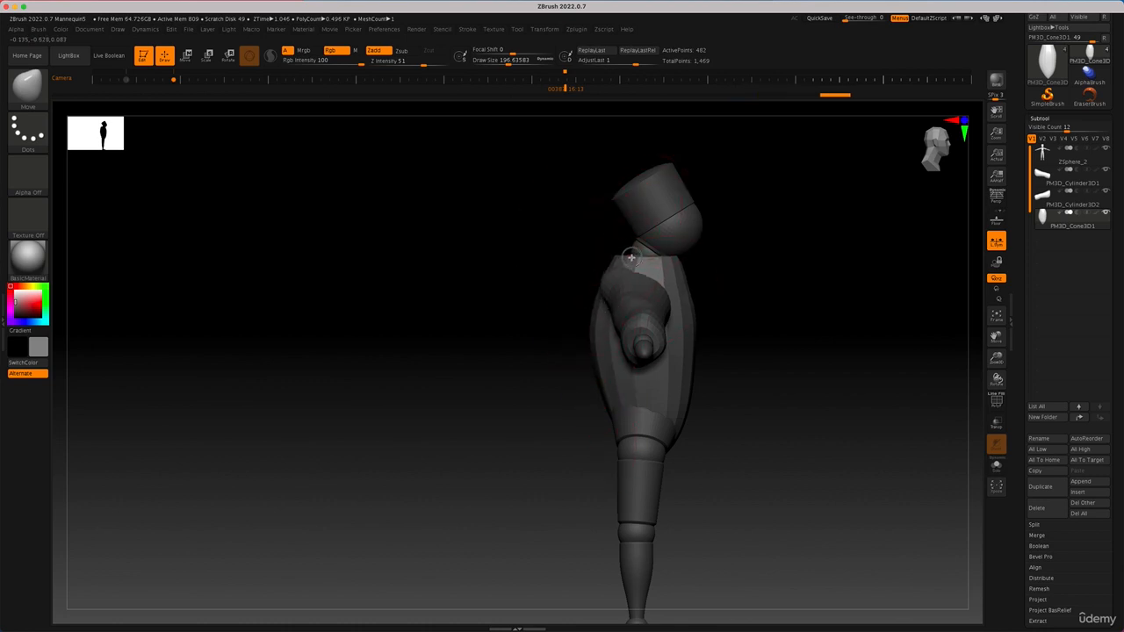
Slant the garment's upper opening in side view, keeping it high behind the neck and lowering it at the front.
mouse_move(632, 257)
left_mouse_down()
mouse_move(677, 275)
mouse_move(682, 293)
left_mouse_up()
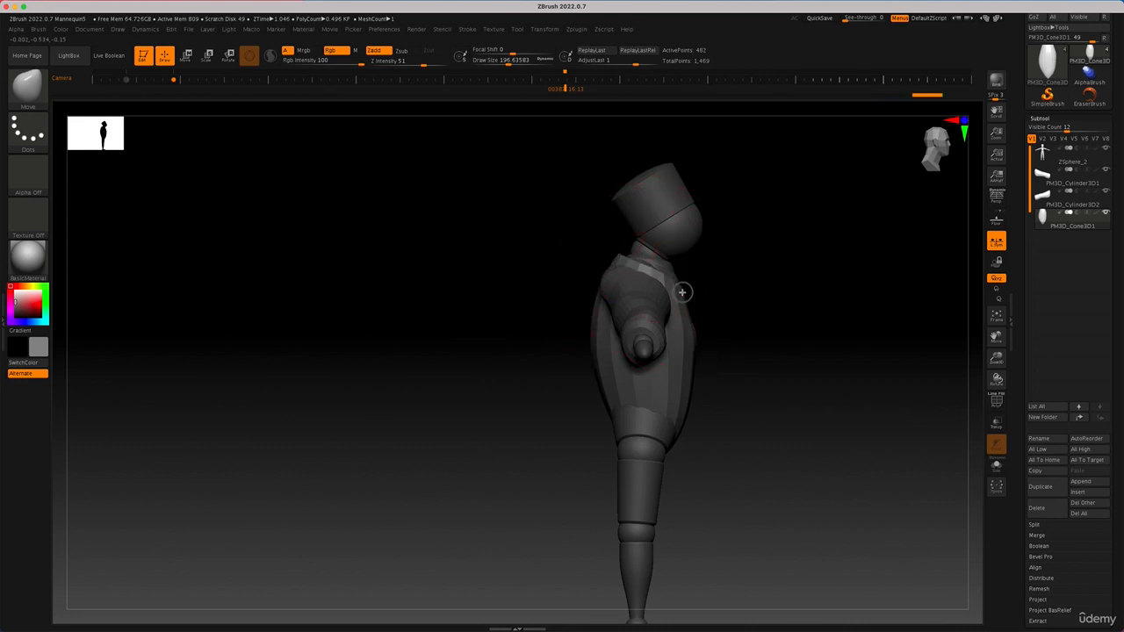
key("ctrl+z")
key("ctrl+z")
key("ctrl+z")
key("ctrl+z")
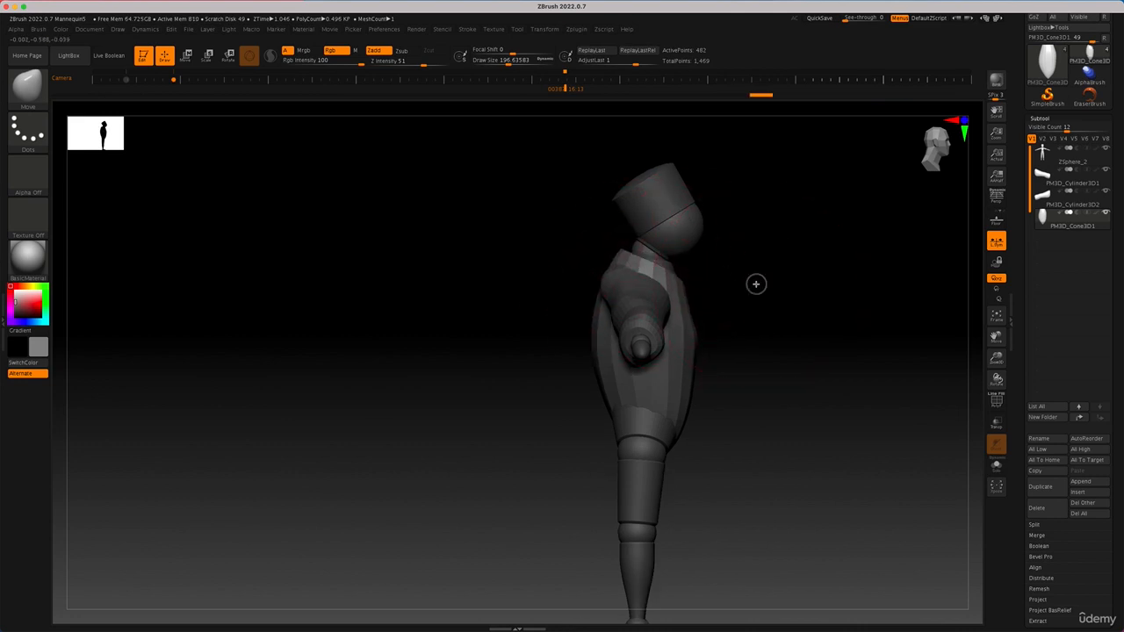
right_click_drag(707, 287, 699, 284)
Reduce the Move brush to about 104 and fit the garment's collar, shoulders and back around the mannequin.
mouse_move(713, 259)
left_mouse_down()
mouse_move(698, 263)
mouse_move(737, 303)
mouse_move(714, 293)
left_mouse_up()
key("space")
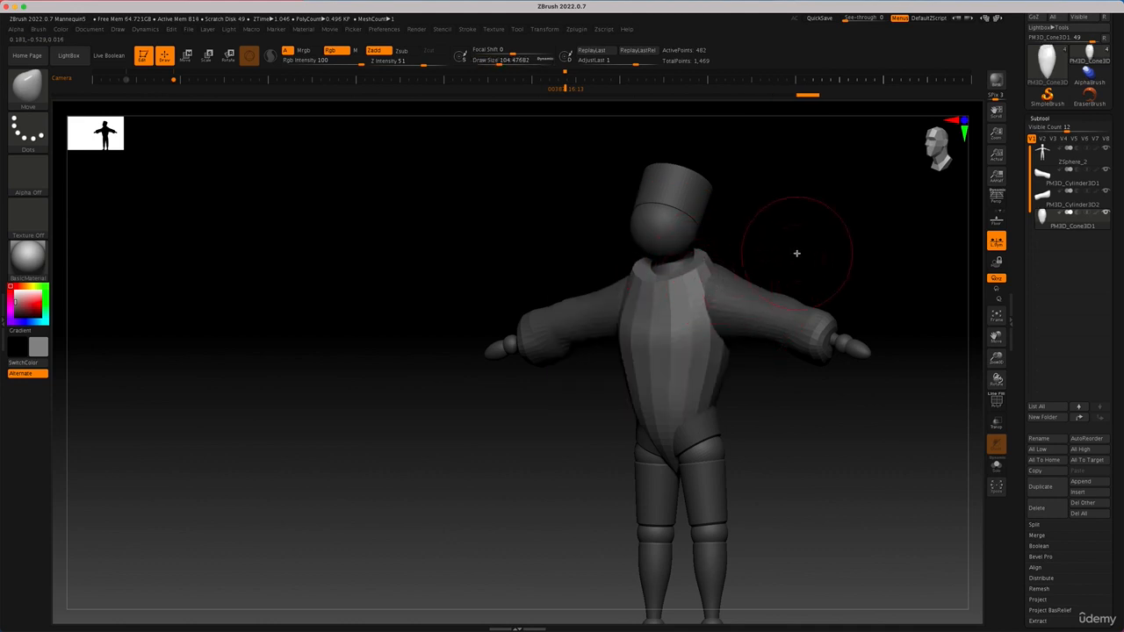
left_click_drag(797, 253, 749, 270)
right_click_drag(750, 270, 746, 272)
mouse_move(742, 276)
left_mouse_down()
mouse_move(767, 310)
mouse_move(782, 287)
mouse_move(800, 300)
left_mouse_up()
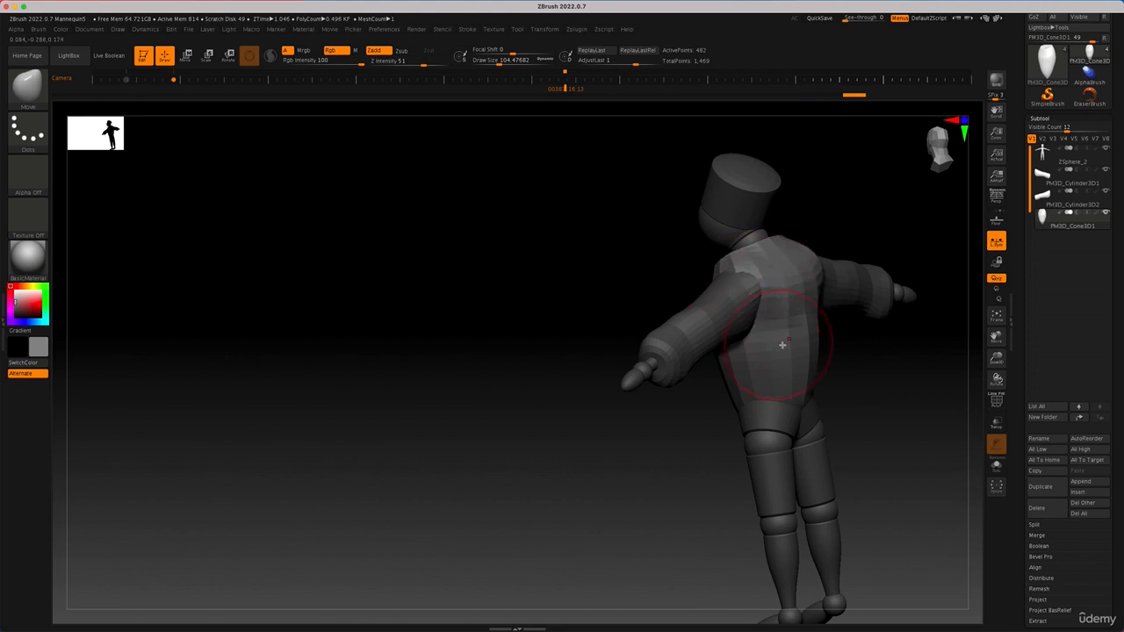
left_click_drag(798, 346, 782, 344)
right_click_drag(797, 352, 929, 387)
mouse_move(826, 421)
right_mouse_down("alt")
mouse_move(825, 396)
mouse_move(669, 368)
mouse_move(708, 402)
right_mouse_up("alt")
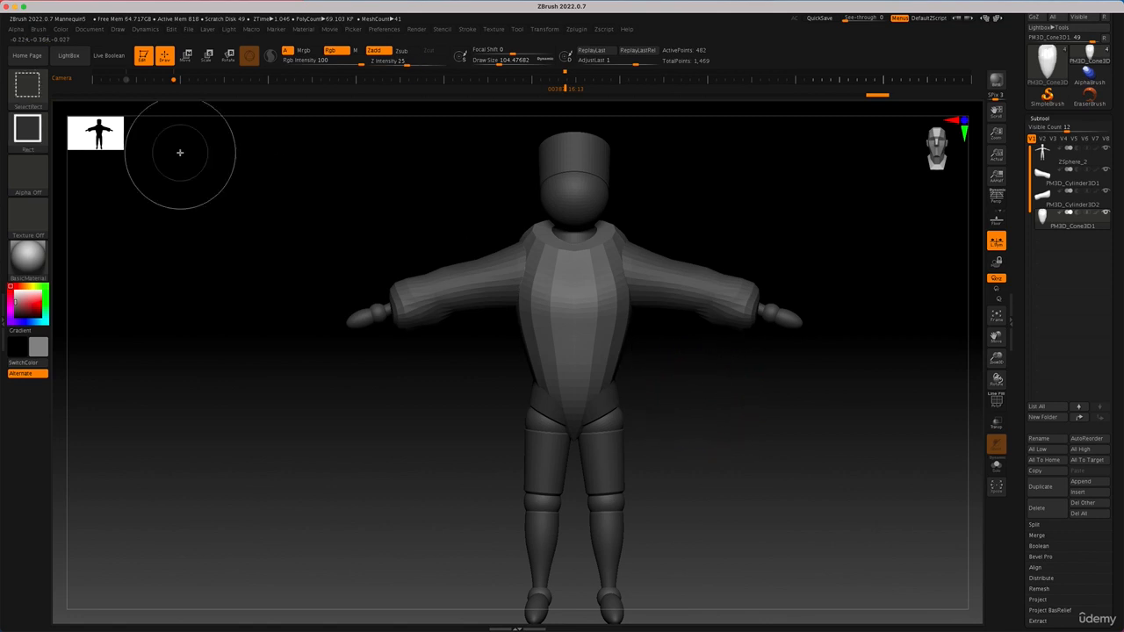
Slice off the garment's pointed lower end above the hips with the KnifeCurve brush, and turn on transparency.
left_click(29, 87, "ctrl+shift")
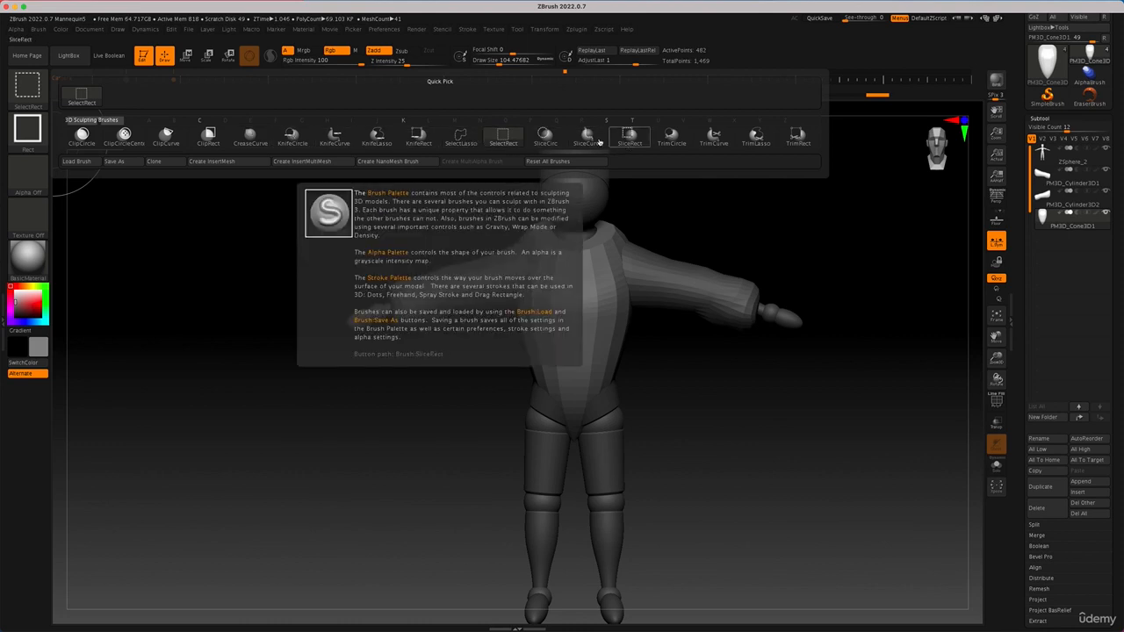
left_click(326, 137, "ctrl+shift")
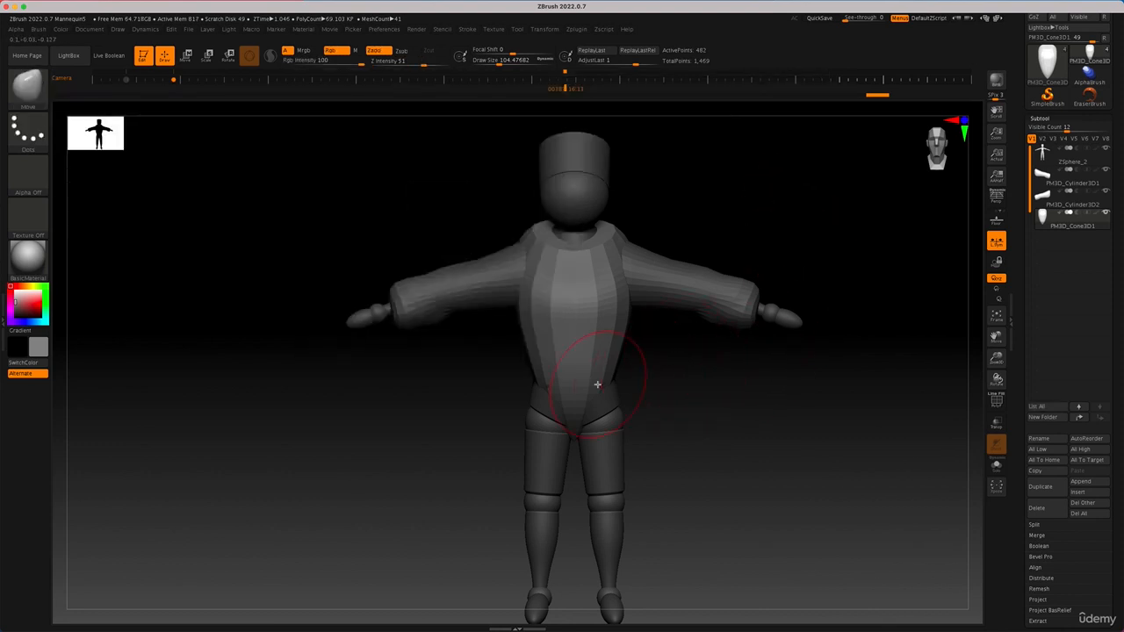
left_click_drag(665, 394, 351, 380, "ctrl+shift")
mouse_move(757, 403)
left_mouse_down()
mouse_move(695, 392)
mouse_move(746, 401)
left_mouse_up()
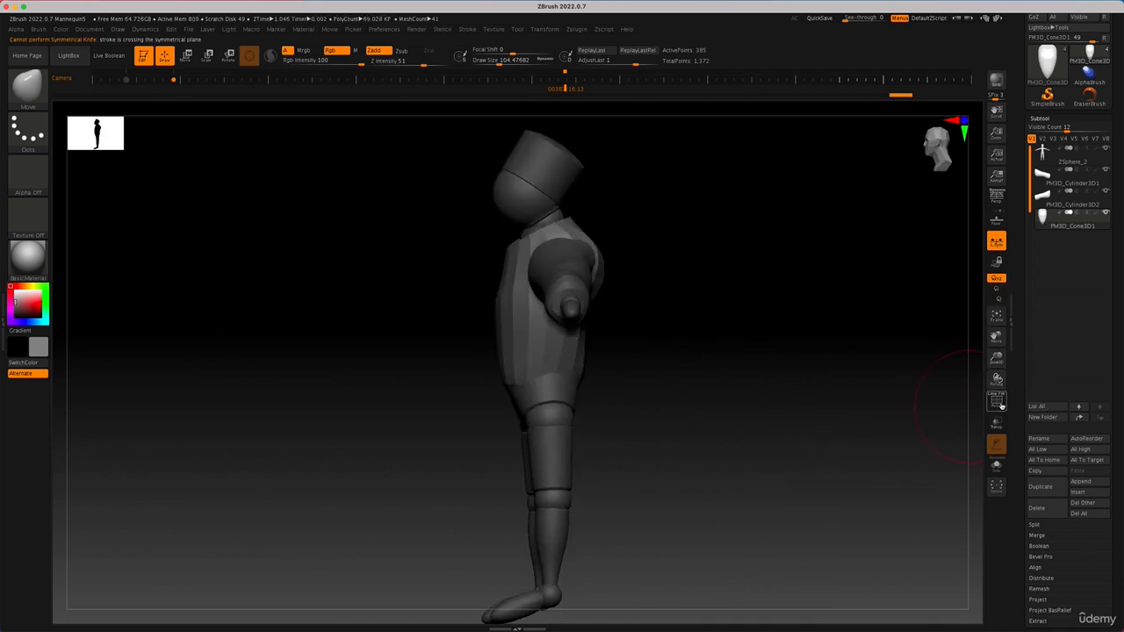
left_click(996, 422)
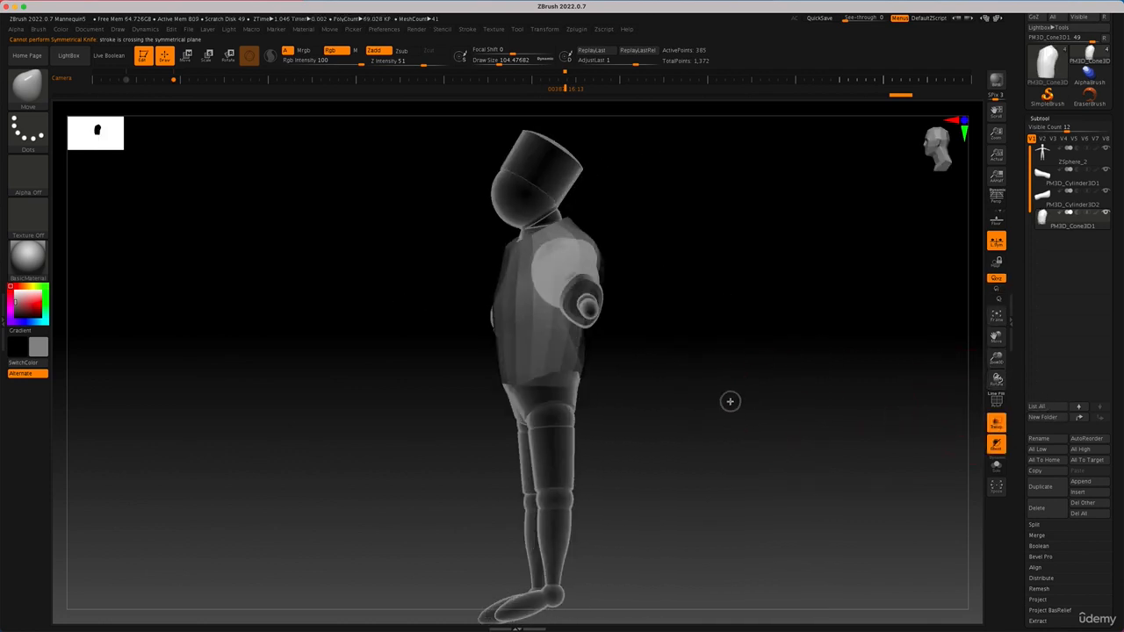
mouse_move(729, 401)
left_mouse_down()
mouse_move(753, 341)
mouse_move(761, 394)
left_mouse_up()
Undo the slanted hem cut and slice the garment's lower end again, straight across just above the hips.
key("ctrl")
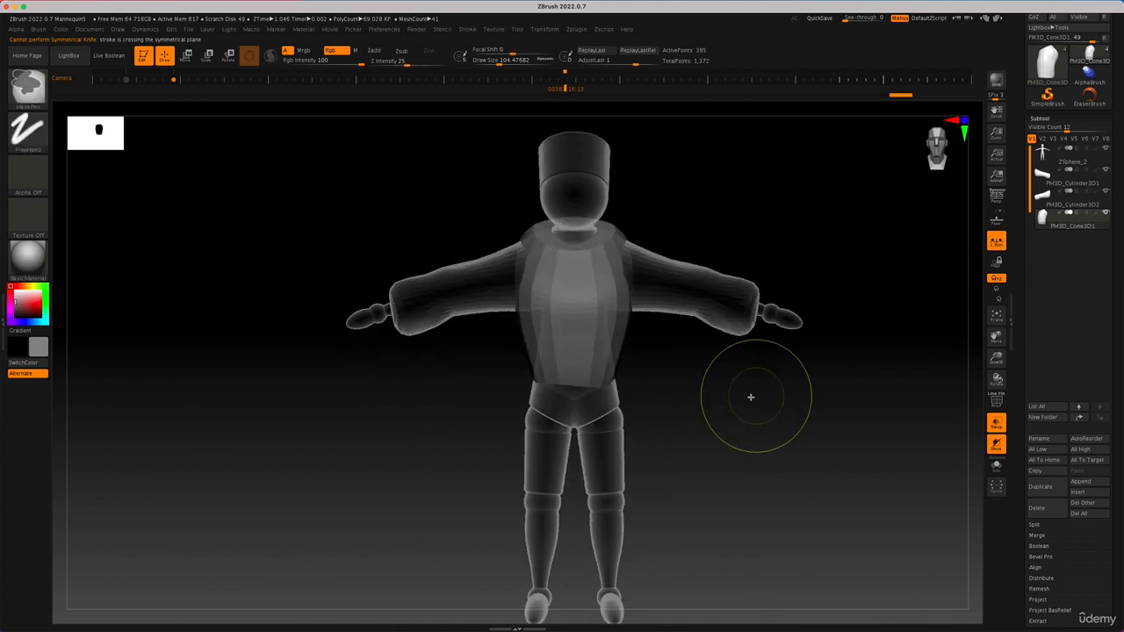
key("ctrl+z")
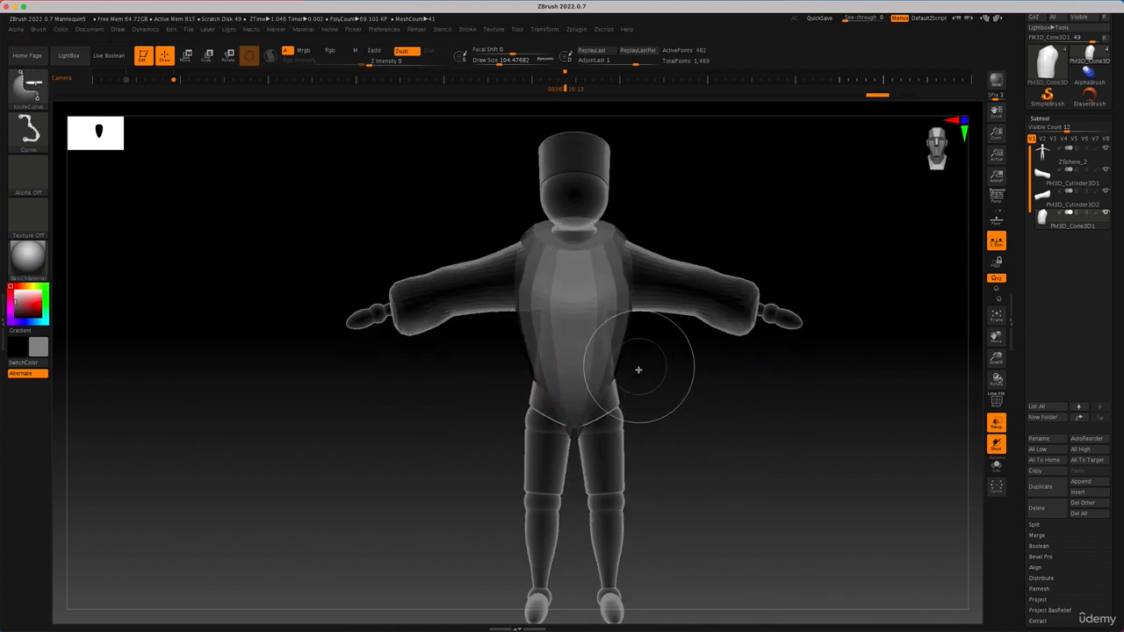
left_click_drag(642, 388, 385, 388, "ctrl+shift")
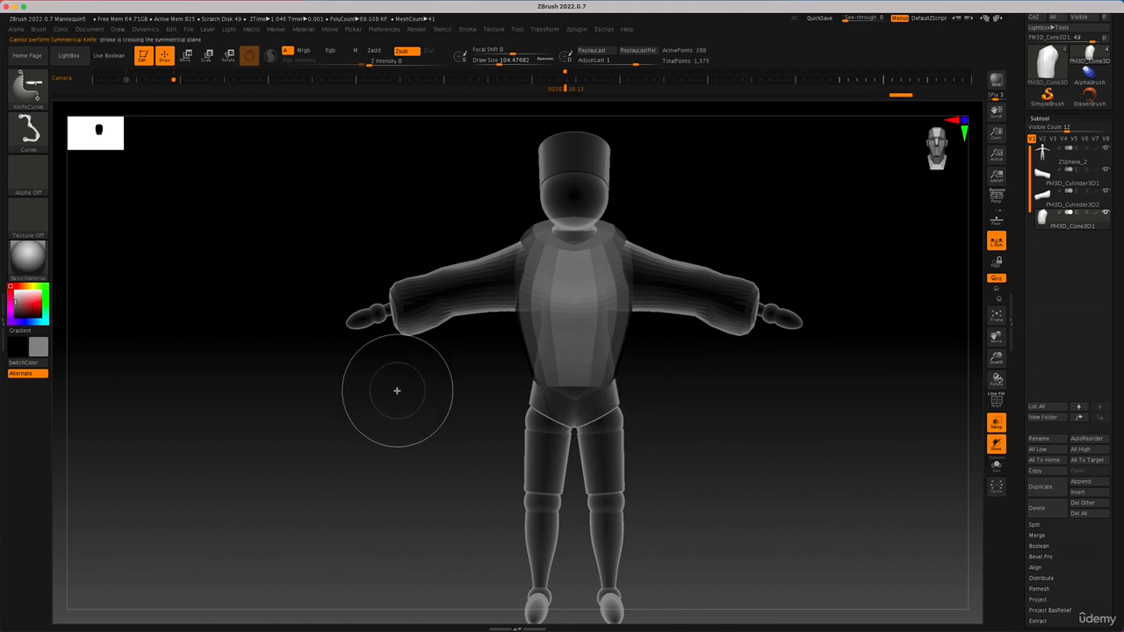
Trim the garment's back contour and cut a scooped front neckline in side view with the KnifeCurve brush.
mouse_move(441, 288)
left_mouse_down("ctrl+shift")
mouse_move(575, 205)
mouse_move(702, 202)
left_mouse_up("ctrl+shift")
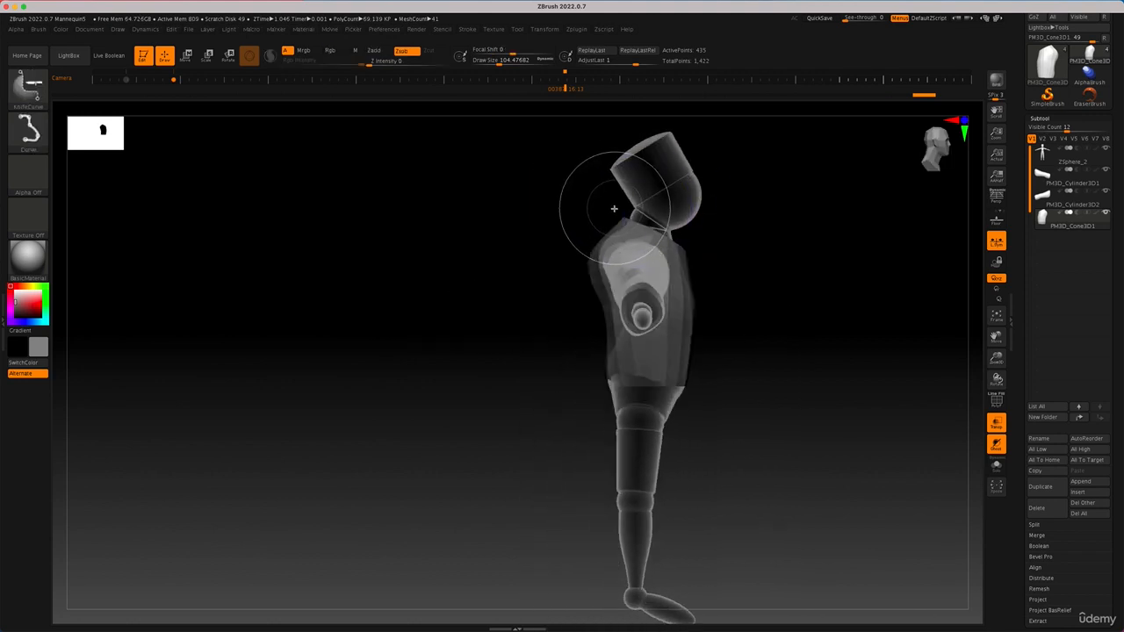
mouse_move(617, 214)
left_mouse_down("ctrl+shift")
mouse_move(654, 239)
mouse_move(723, 326)
mouse_move(722, 351)
left_mouse_up("ctrl+shift")
mouse_move(768, 243)
left_mouse_down()
mouse_move(677, 253)
mouse_move(687, 262)
mouse_move(728, 258)
mouse_move(705, 185)
mouse_move(642, 179)
mouse_move(677, 218)
left_mouse_up()
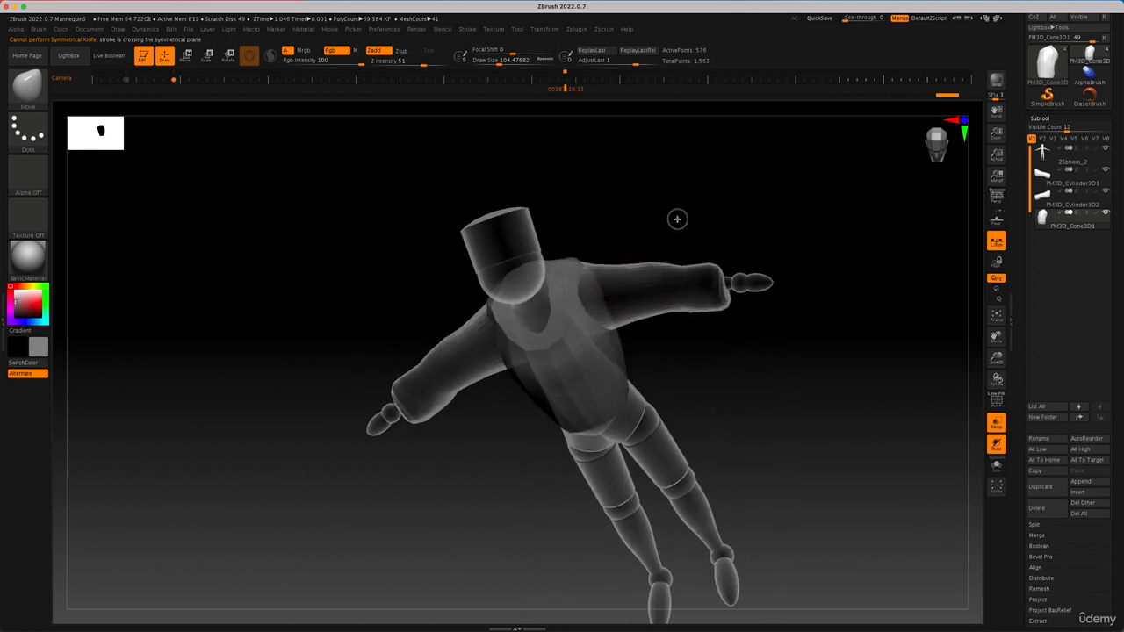
Turn on the polyframe display and examine the polygroups around the garment's cut neckline.
key("shift+f")
key("shift+f")
key("shift+f")
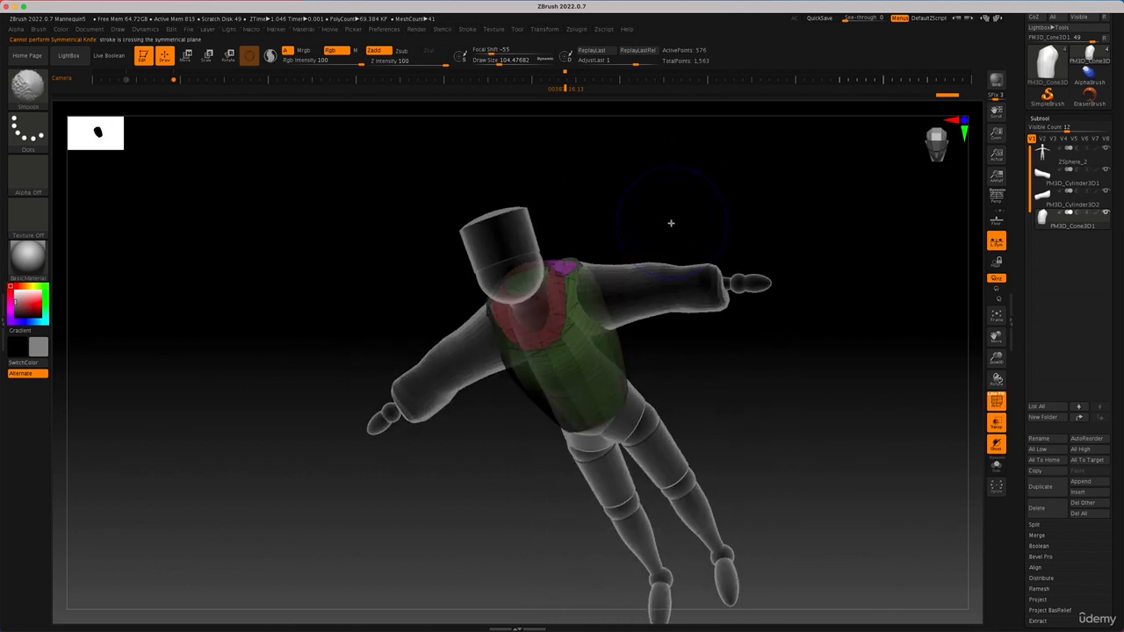
mouse_move(667, 223)
left_mouse_down()
mouse_move(690, 226)
mouse_move(659, 231)
mouse_move(655, 201)
mouse_move(677, 193)
mouse_move(683, 118)
mouse_move(671, 180)
left_mouse_up()
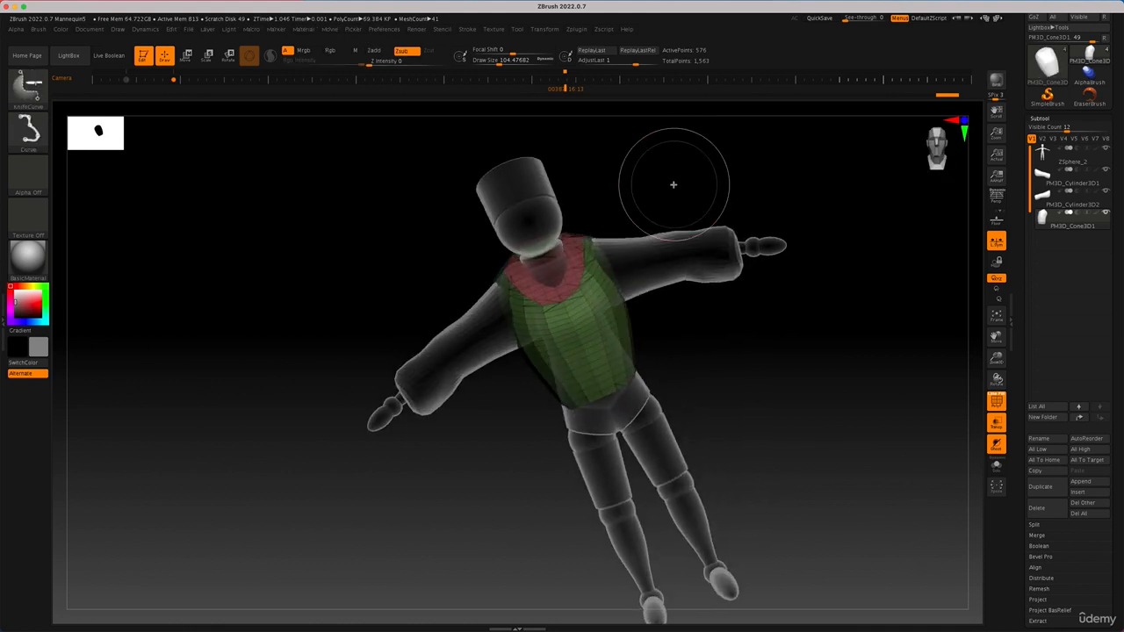
Examine how the torso garment and sleeves fit the transparent mannequin, from an angle and straight from the front.
key("shift+f")
left_click_drag(673, 183, 683, 181)
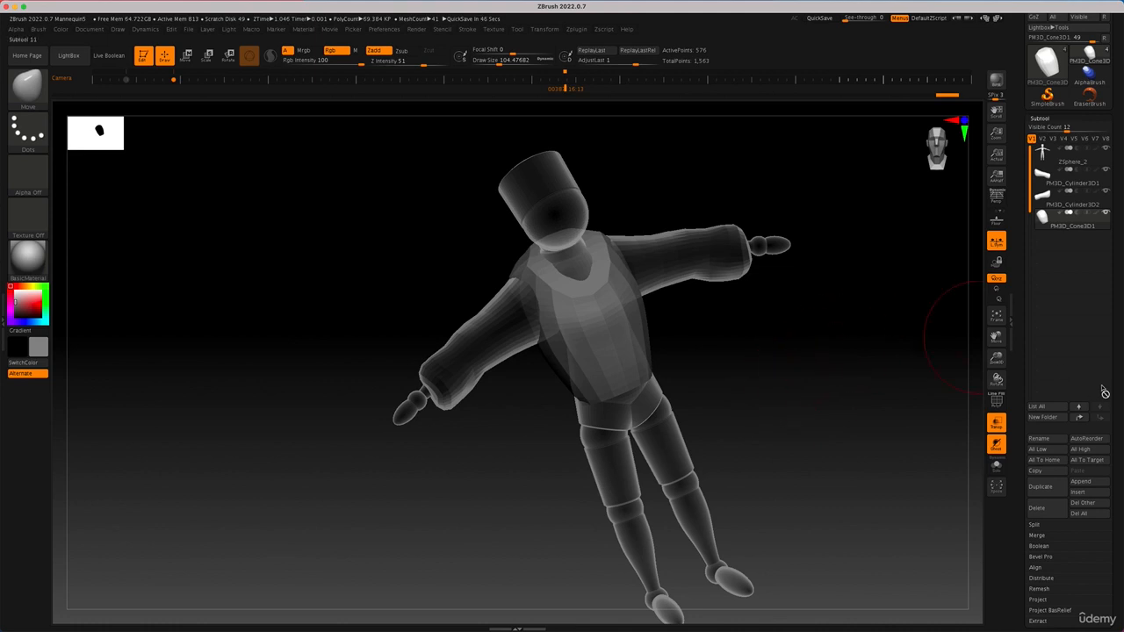
mouse_move(1051, 187)
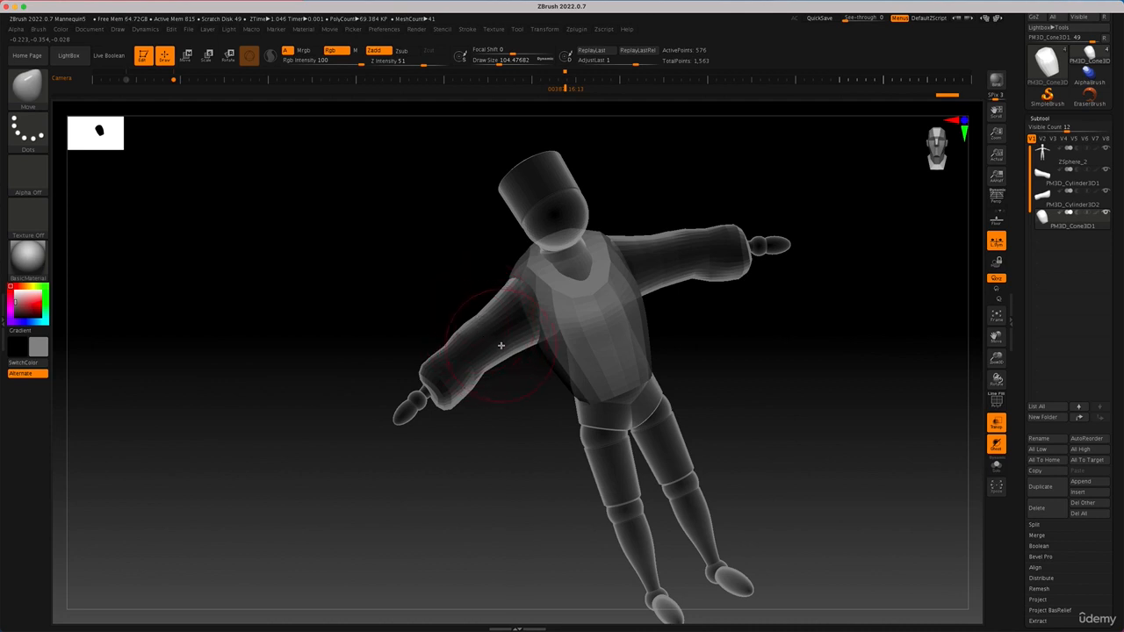
mouse_move(777, 375)
left_mouse_down()
mouse_move(797, 357)
mouse_move(766, 375)
left_mouse_up()
key("shift")
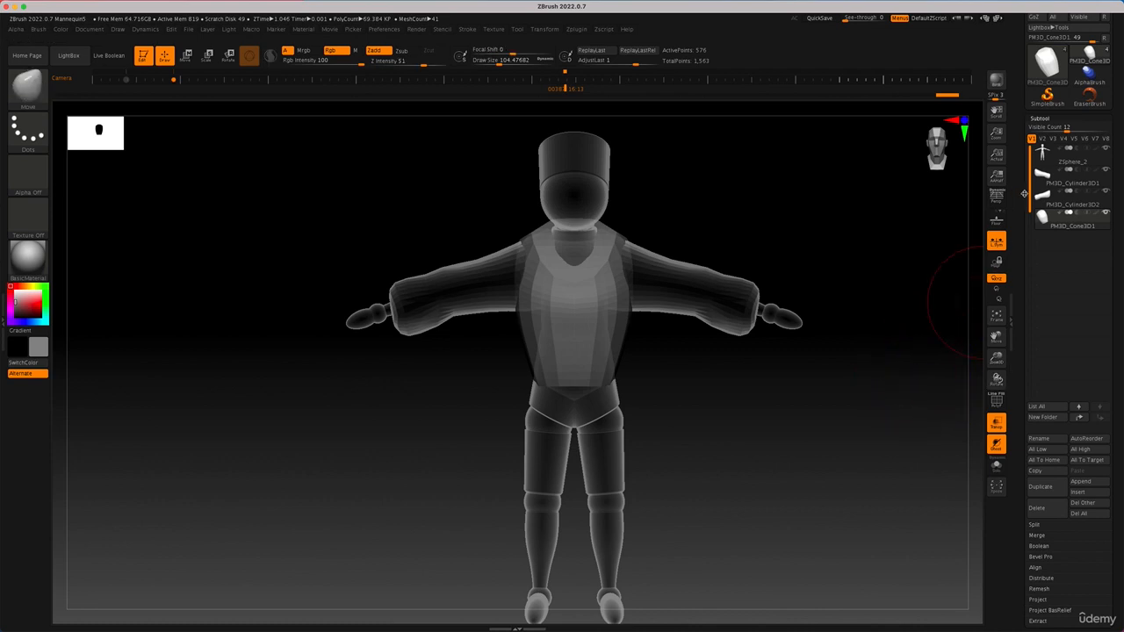
key("shift")
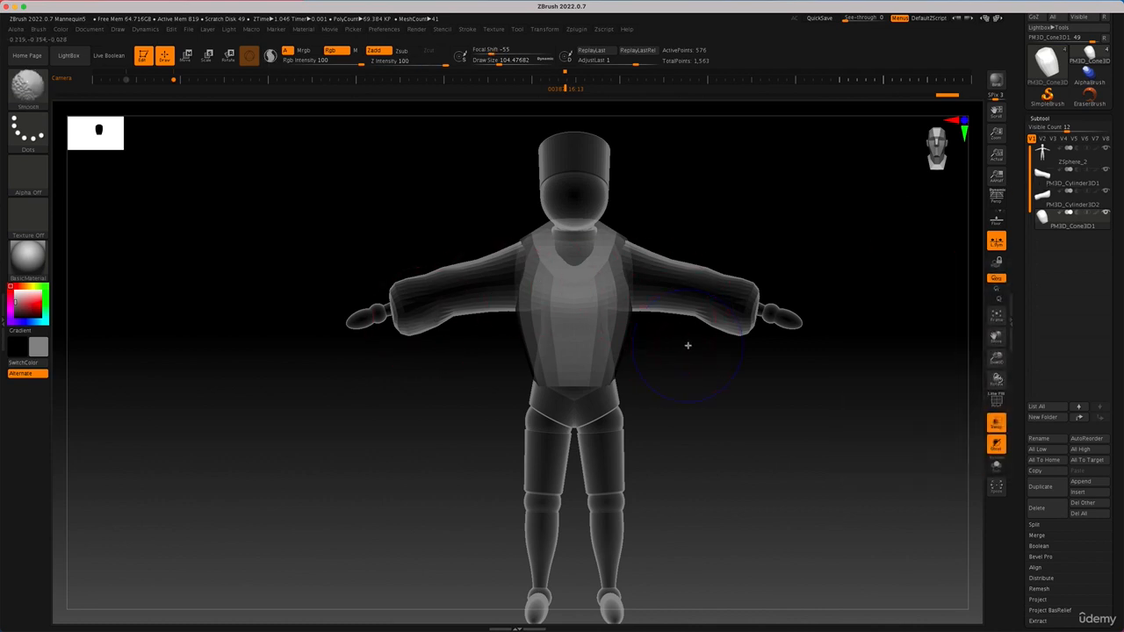
Show the polyframe, hide the ZSphere mannequin, and turn off transparency so only the garment parts display solid.
key("shift+f")
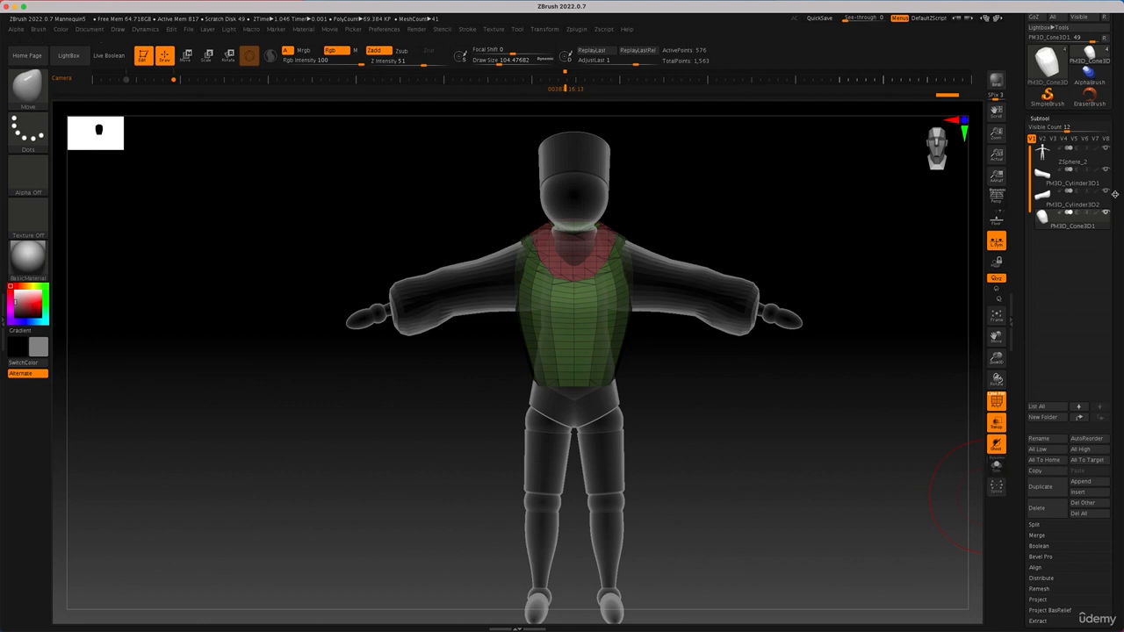
left_click(1105, 150)
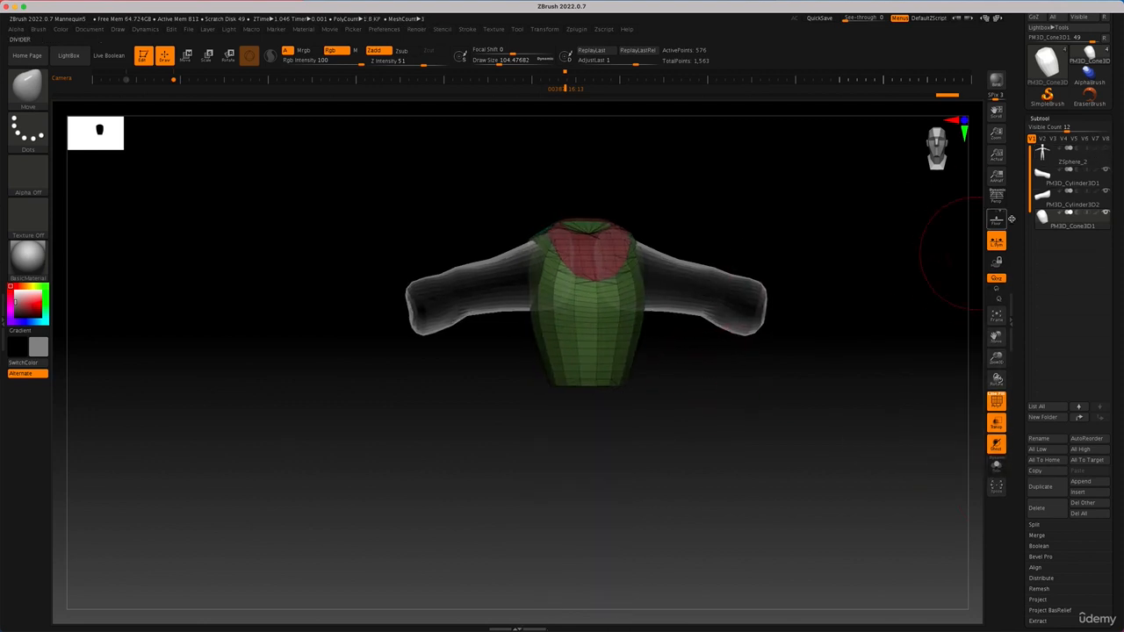
left_click(1049, 209)
left_click(996, 424)
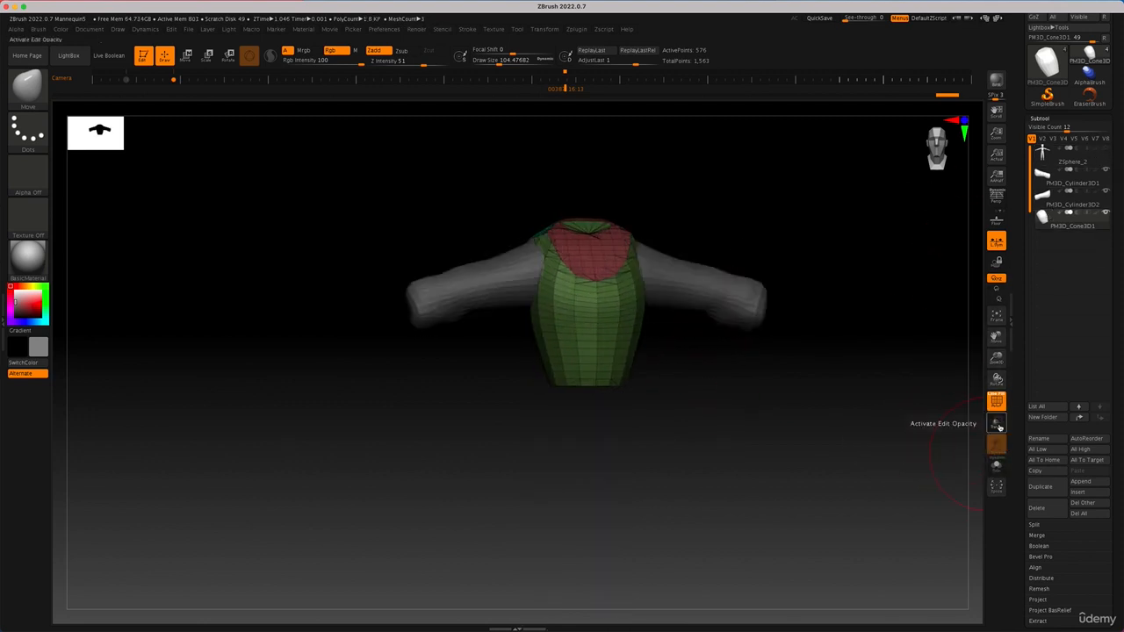
left_click(997, 426)
left_click(997, 426)
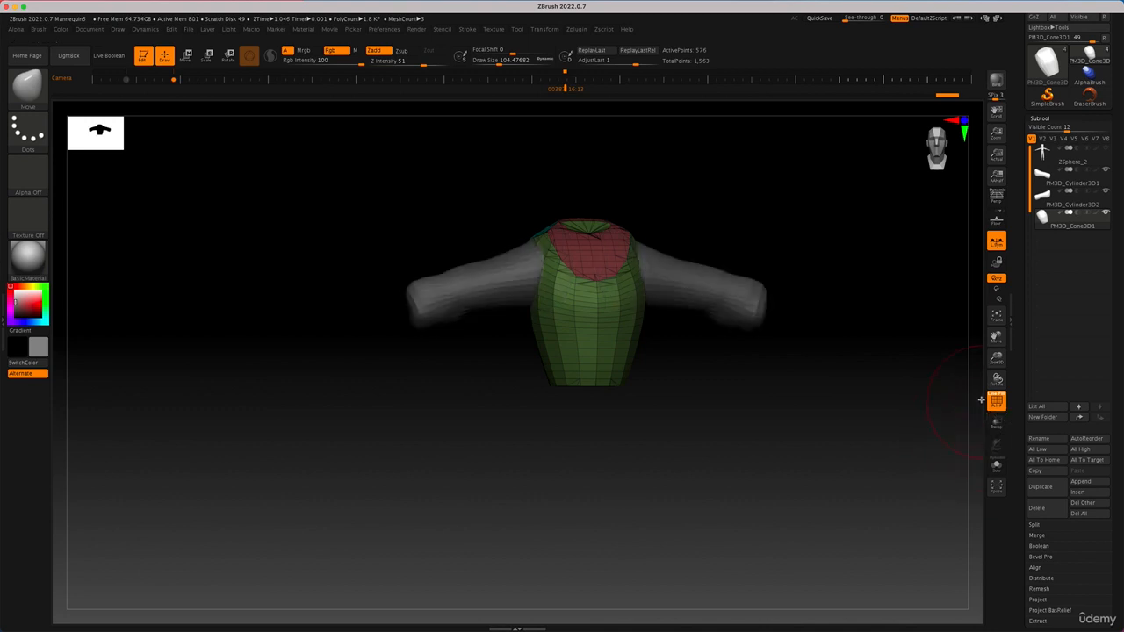
Merge the two cylinder sleeves and the cone torso down into one subtool, starting from PM3D_Cylinder3D1.
left_click(1047, 180)
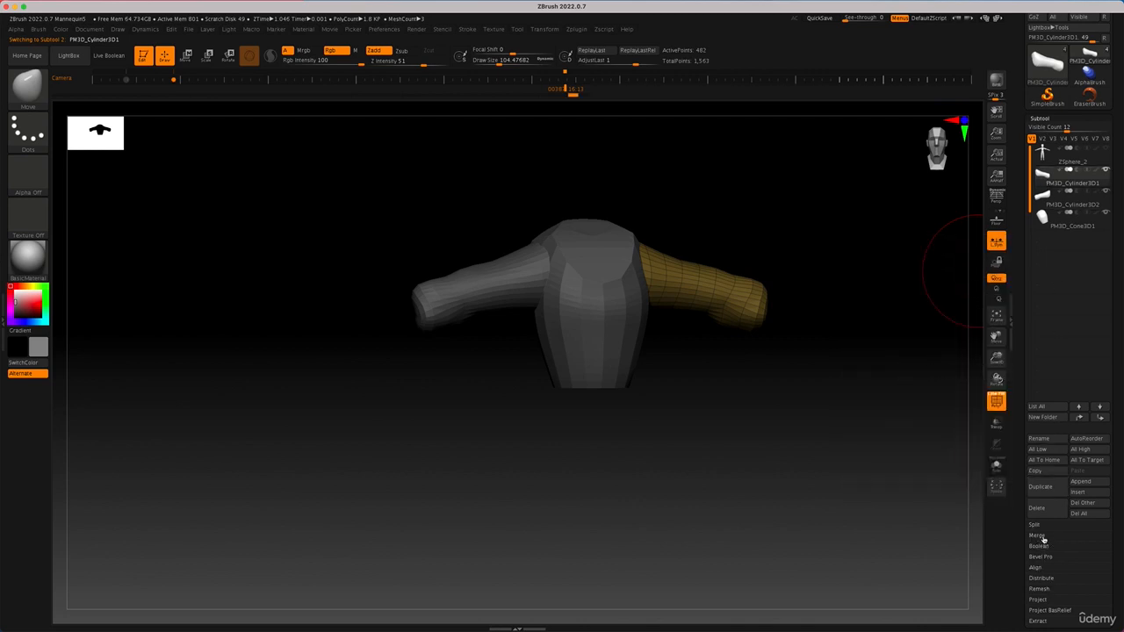
left_click(1041, 536)
left_click(1044, 546)
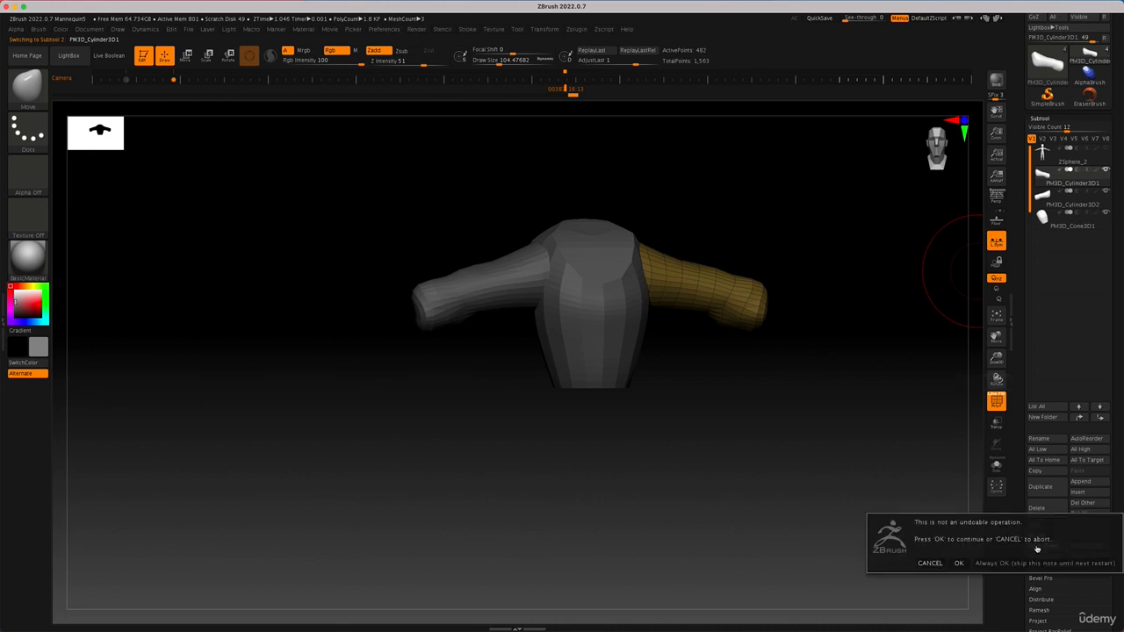
left_click(962, 563)
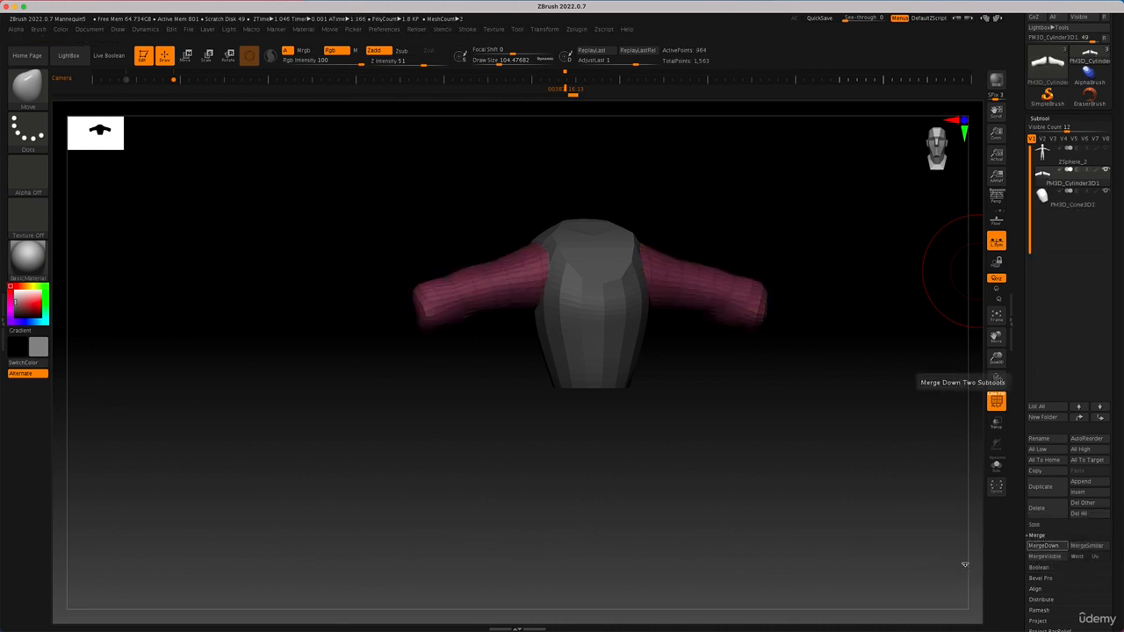
left_click(1044, 546)
left_click(958, 567)
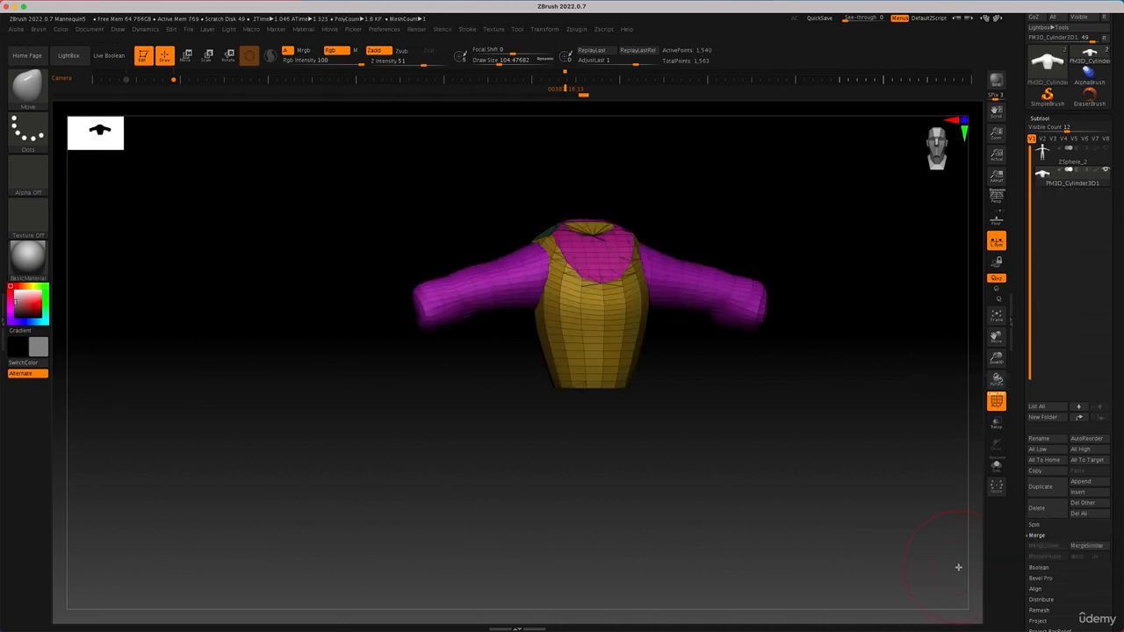
Inspect the polygroups of the merged garment from several angles and look over the subtool split options.
left_click_drag(699, 377, 721, 403)
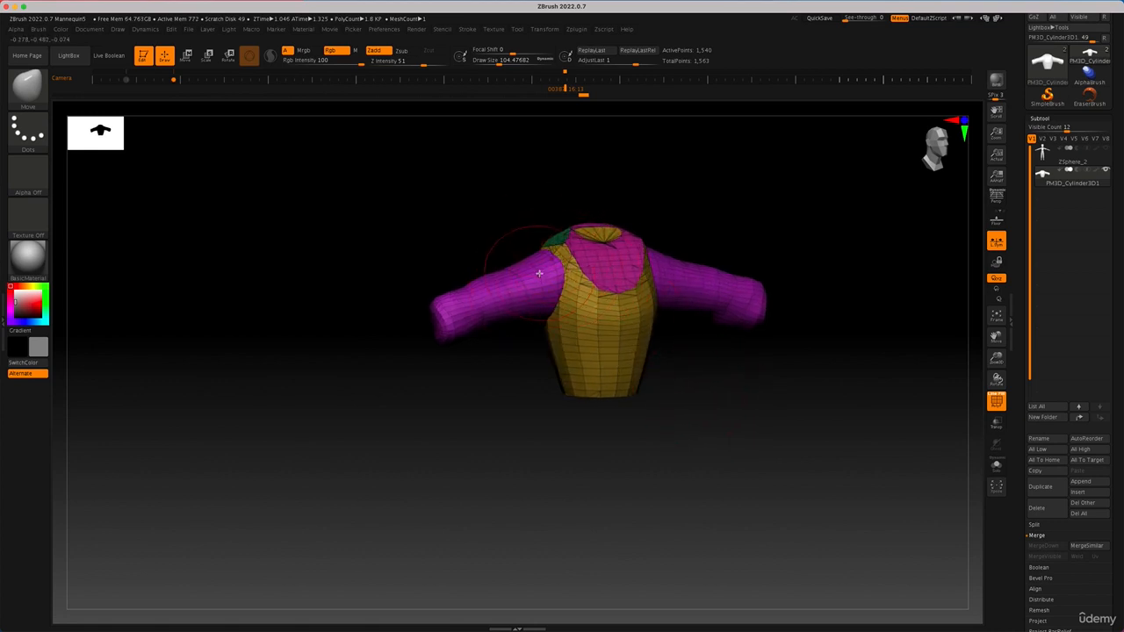
left_click_drag(741, 355, 952, 443)
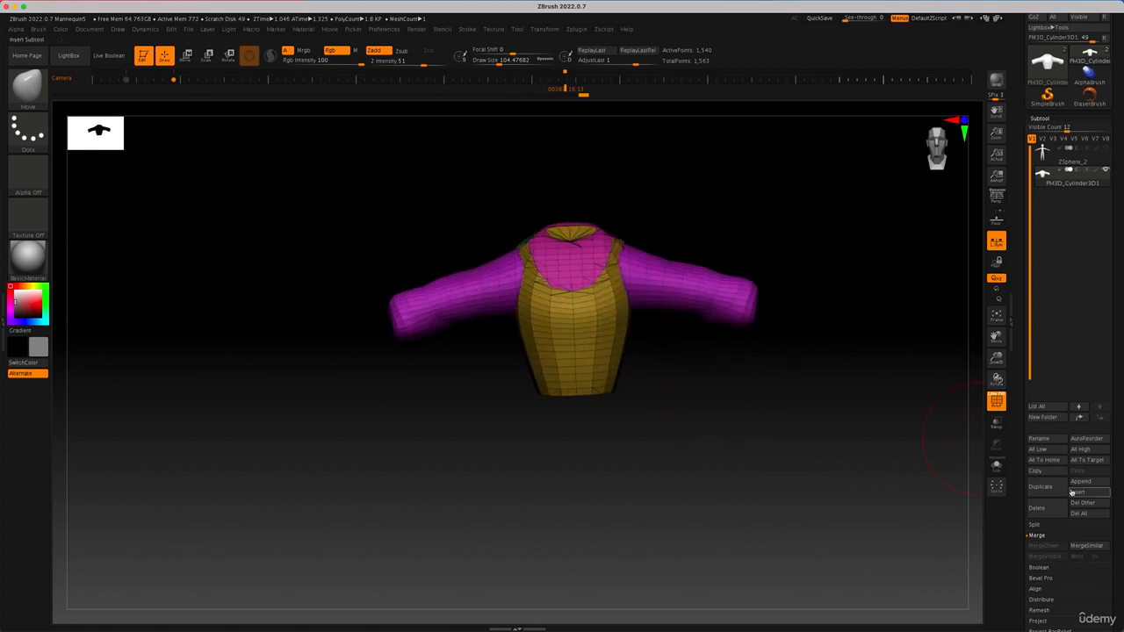
left_click(1057, 525)
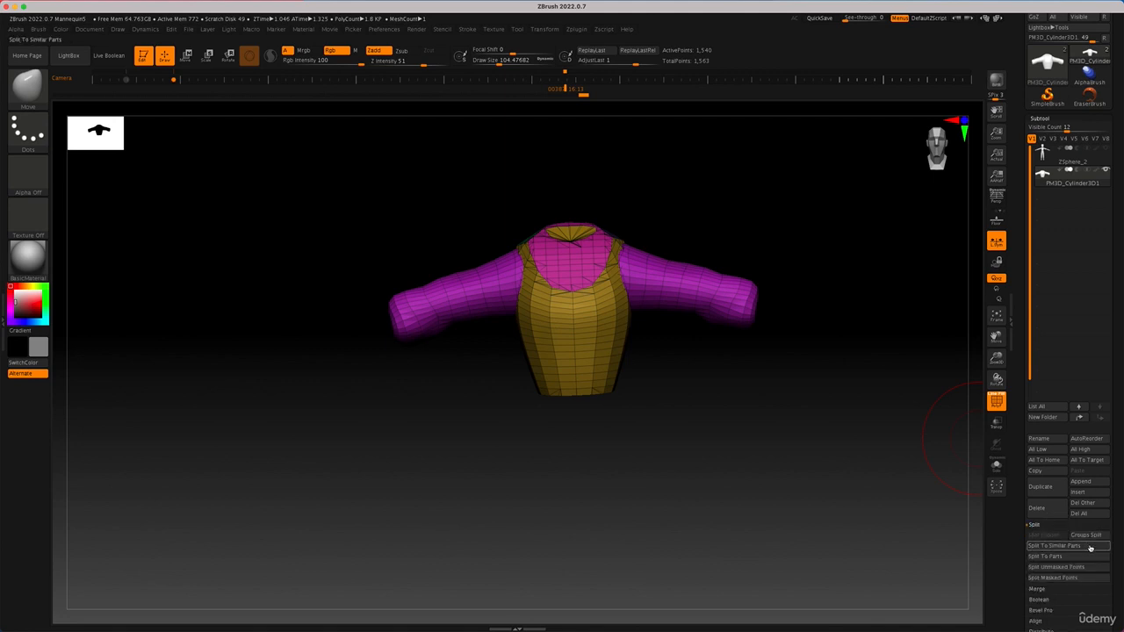
left_click_drag(922, 505, 635, 343)
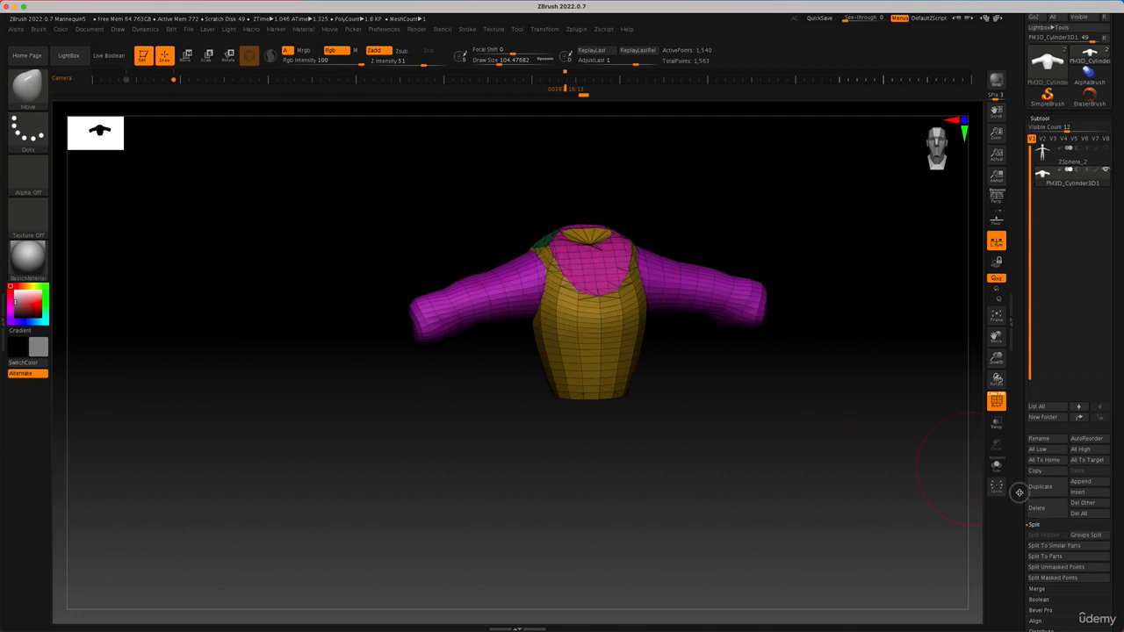
Open the DynaMesh settings within the merged garment's geometry options.
scroll(1034, 393, "down", 10)
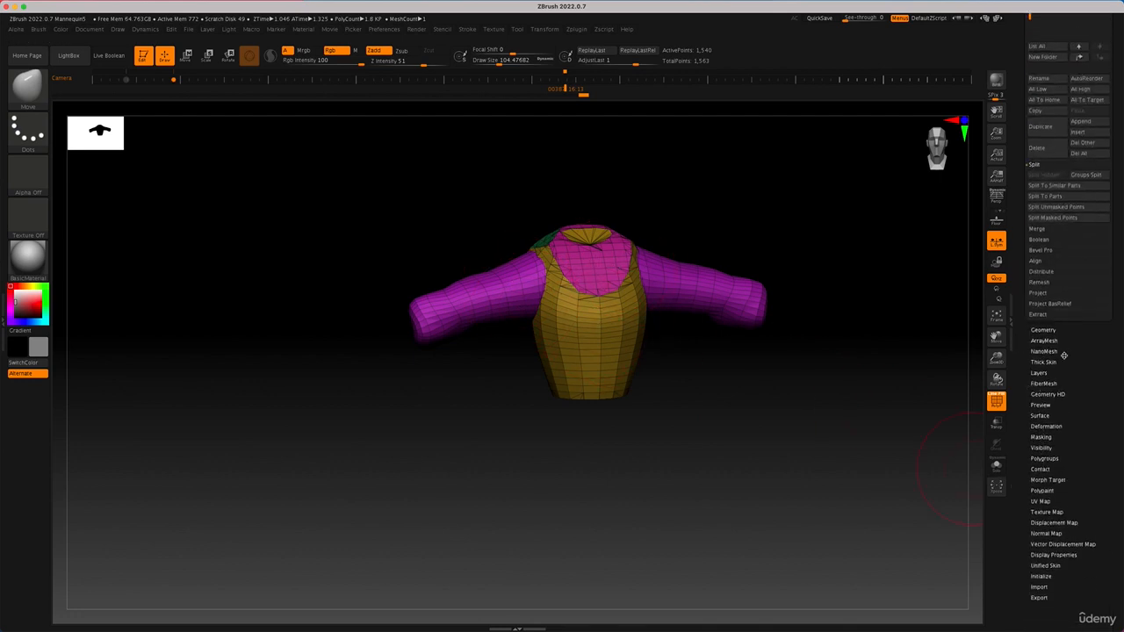
left_click(1043, 331)
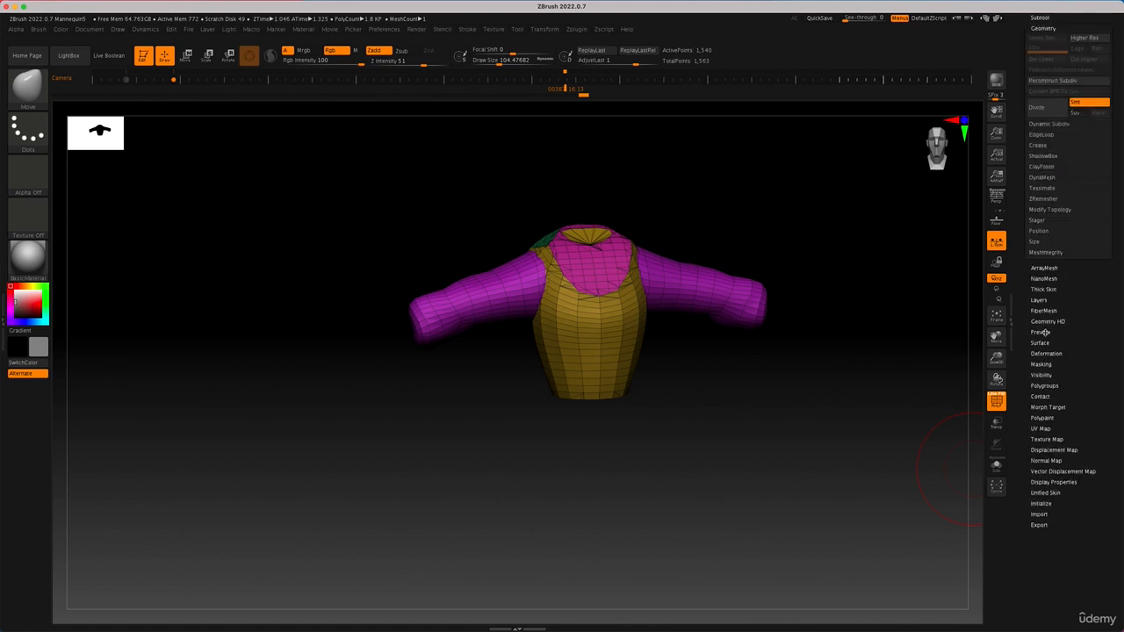
scroll(1028, 351, "up", 3)
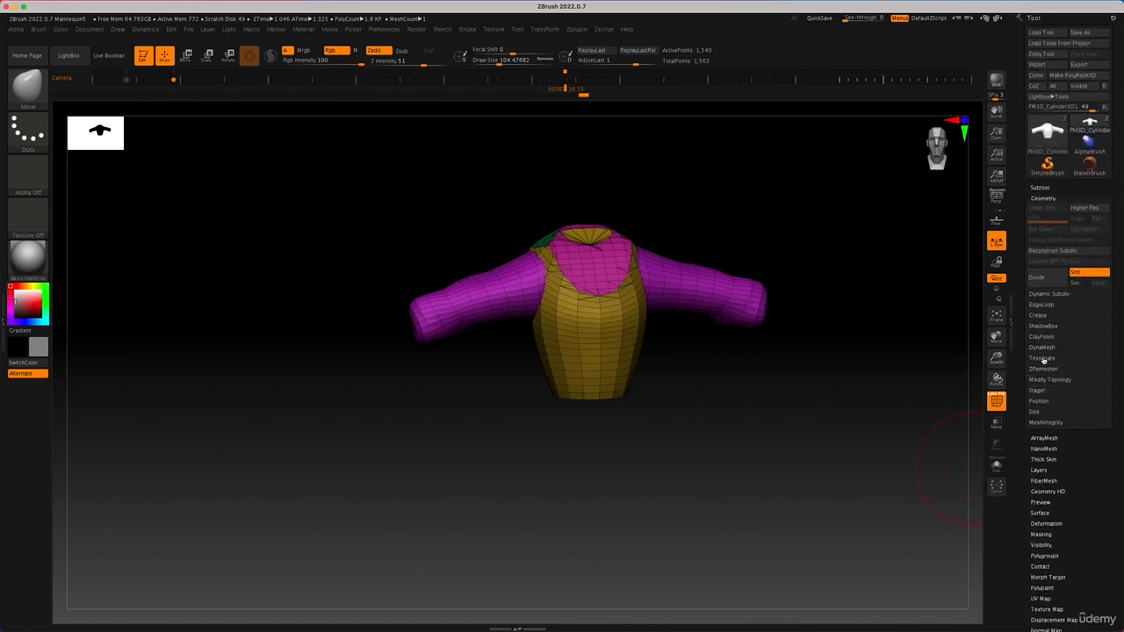
left_click(1044, 346)
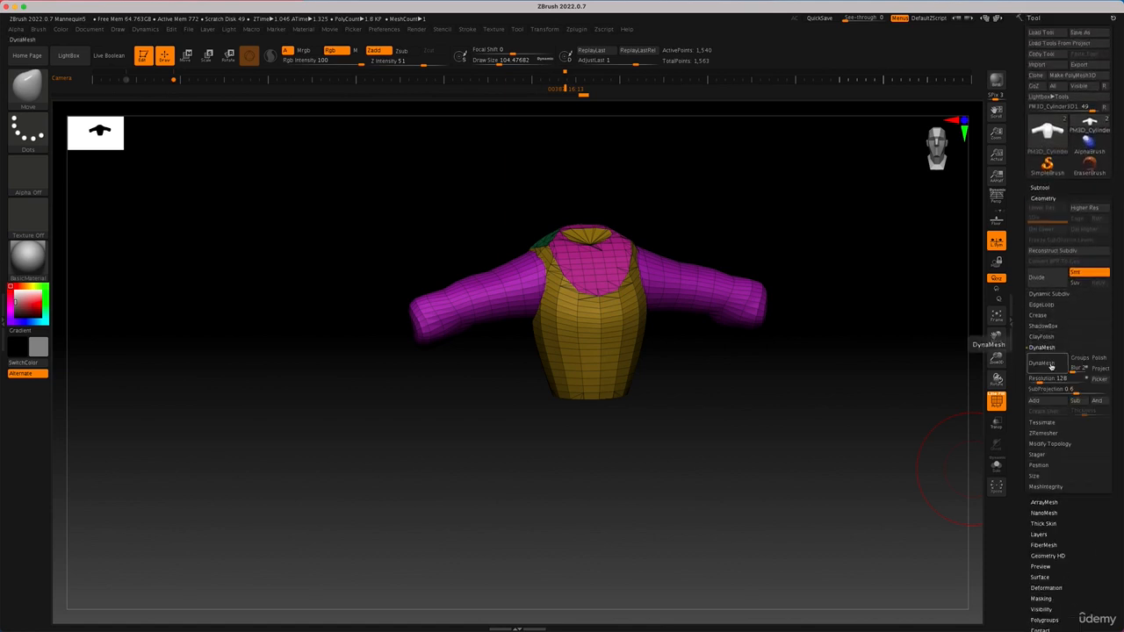
Try remeshing the merged garment with DynaMesh, undo it, and try subdividing the mesh to level 4 instead.
left_click(1042, 363)
left_click_drag(734, 378, 742, 404)
key("ctrl+z")
key("ctrl+d")
key("shift+f")
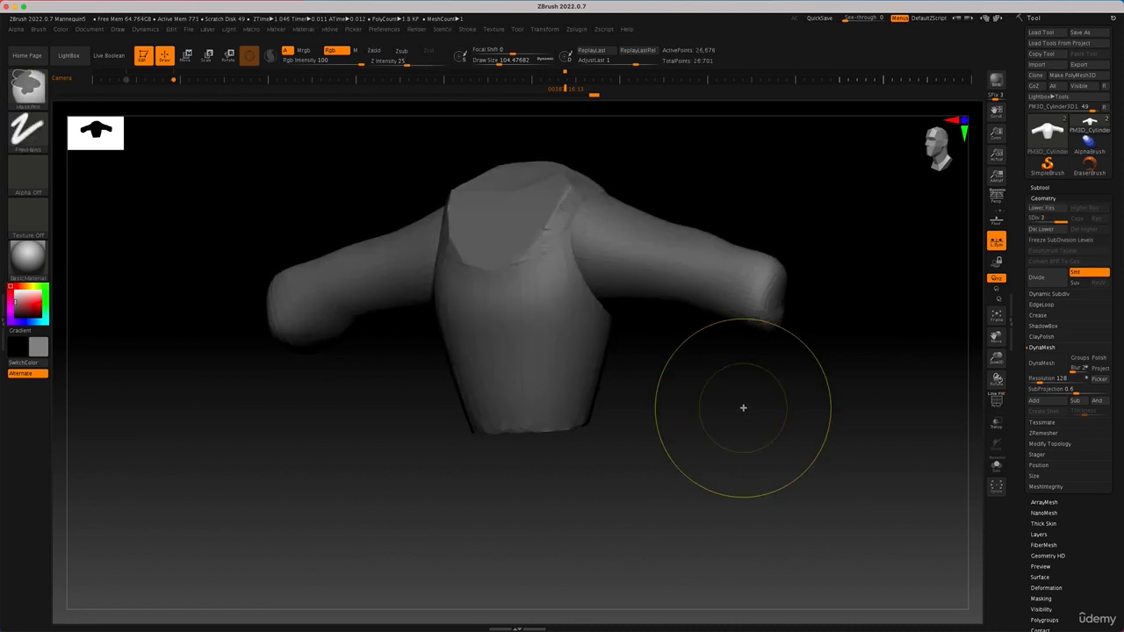
key("ctrl+d")
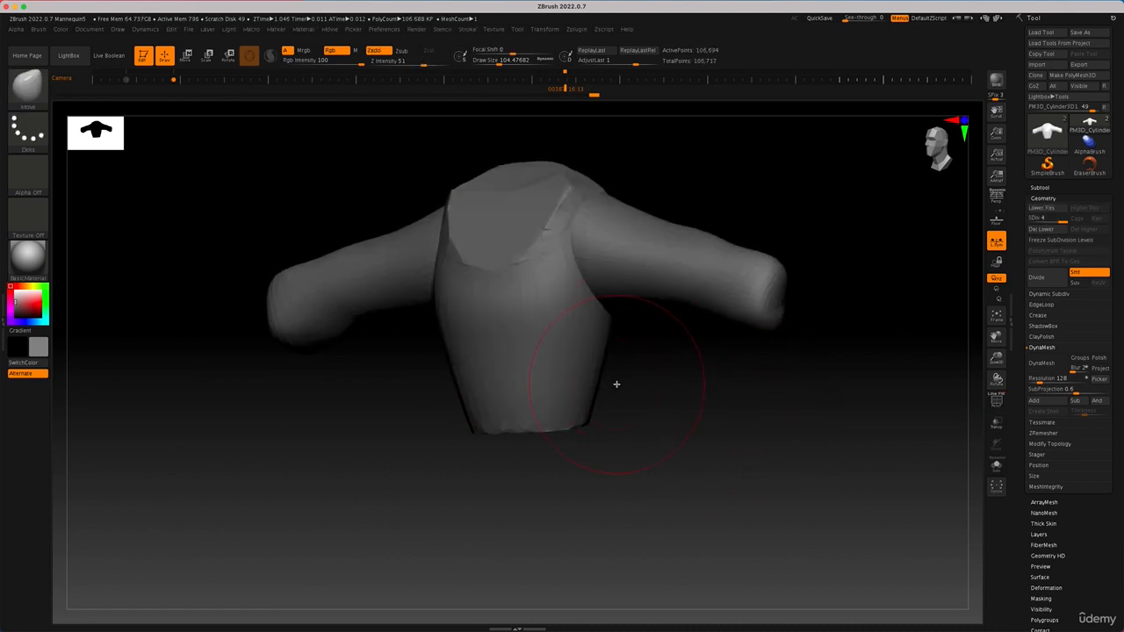
key("ctrl")
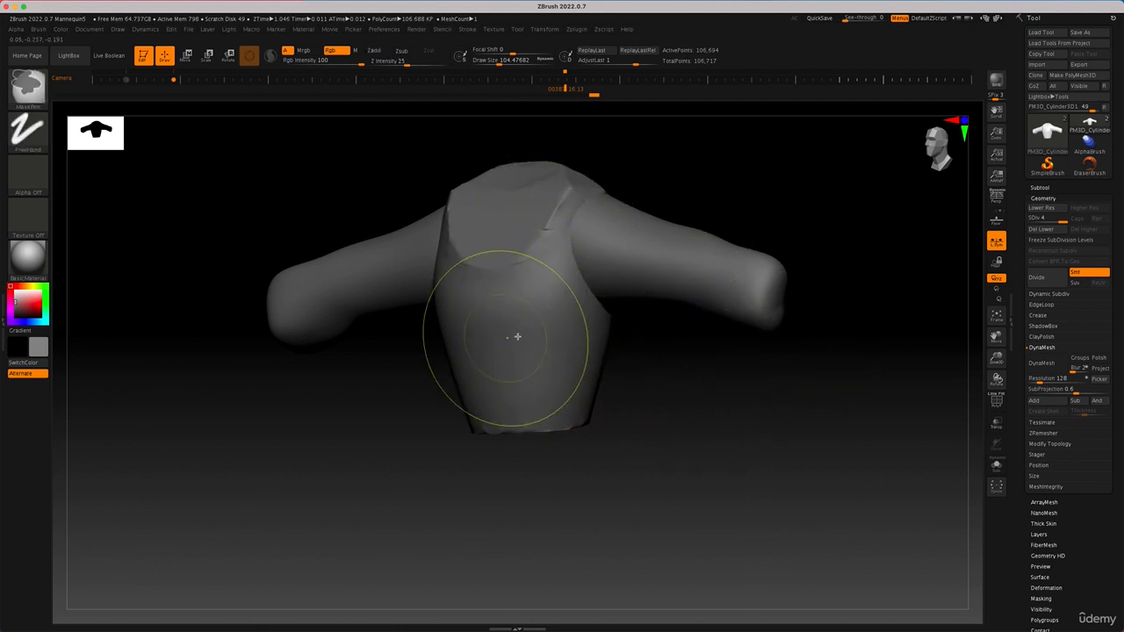
key("shift+d")
key("shift+d")
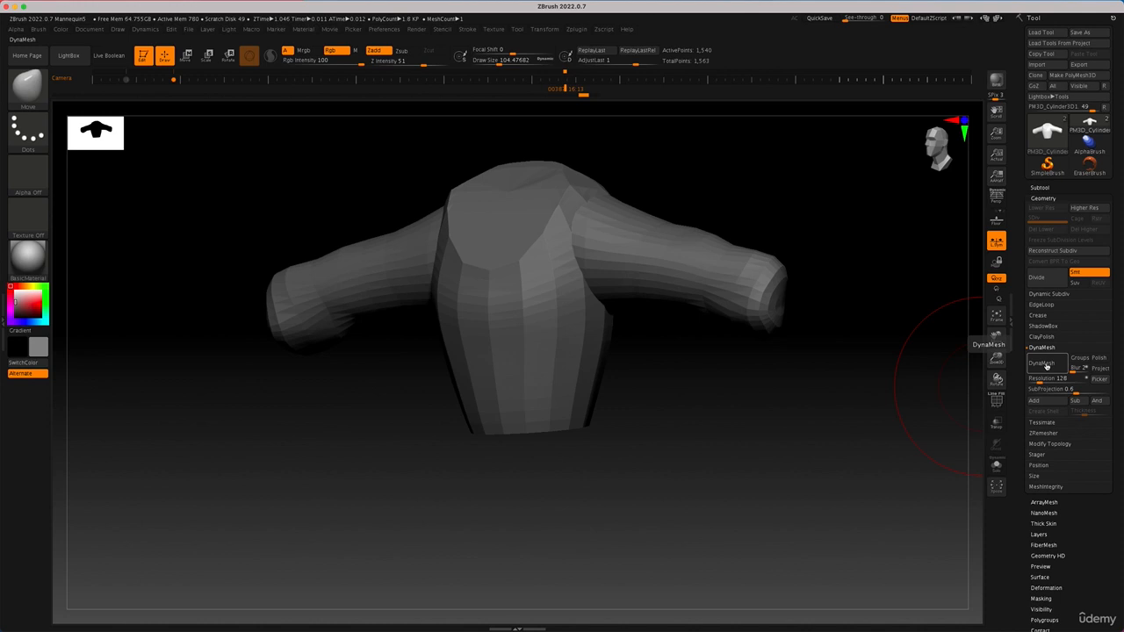
Turn the whole garment into a single polygroup with the polyframe shown, and remesh it with DynaMesh at resolution 128.
key("shift+f")
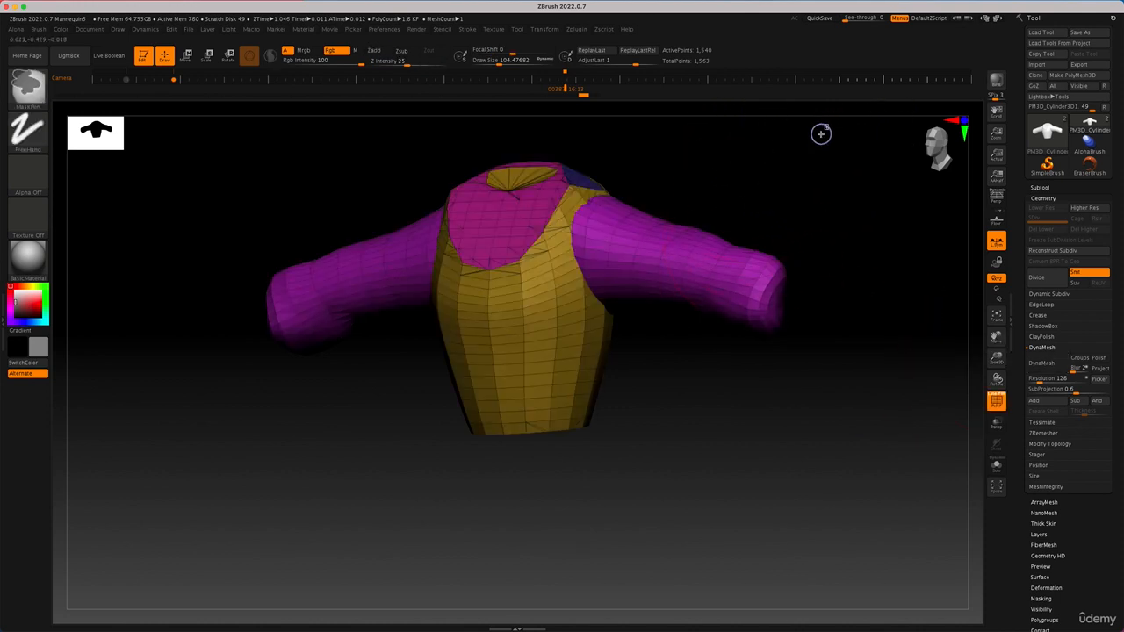
left_click_drag(828, 122, 136, 543, "ctrl")
key("ctrl+w")
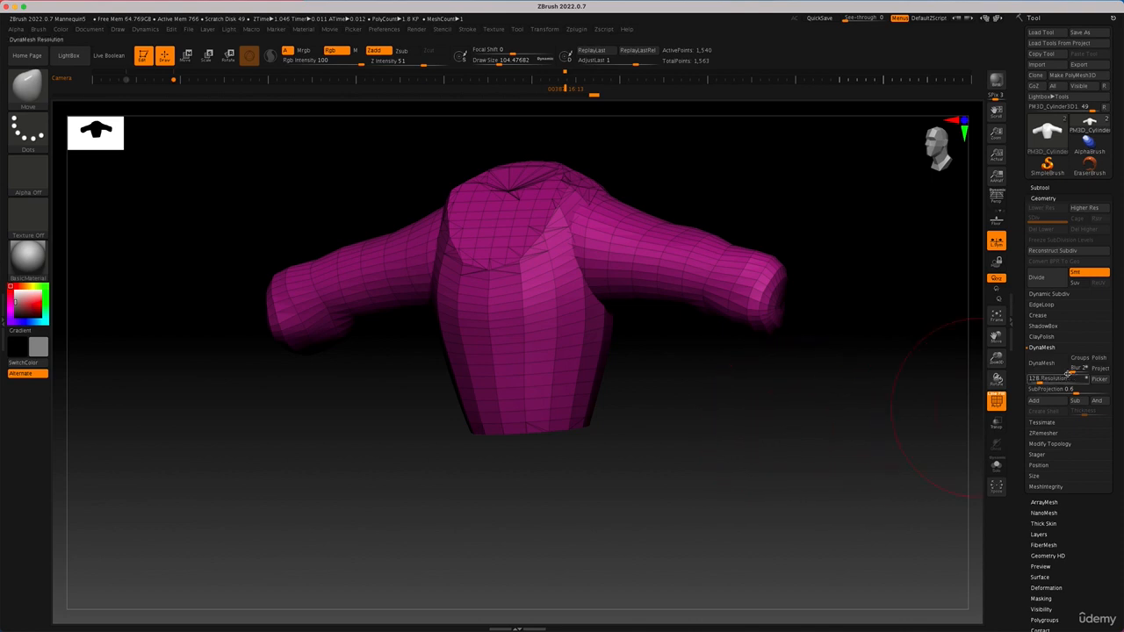
left_click(1045, 362)
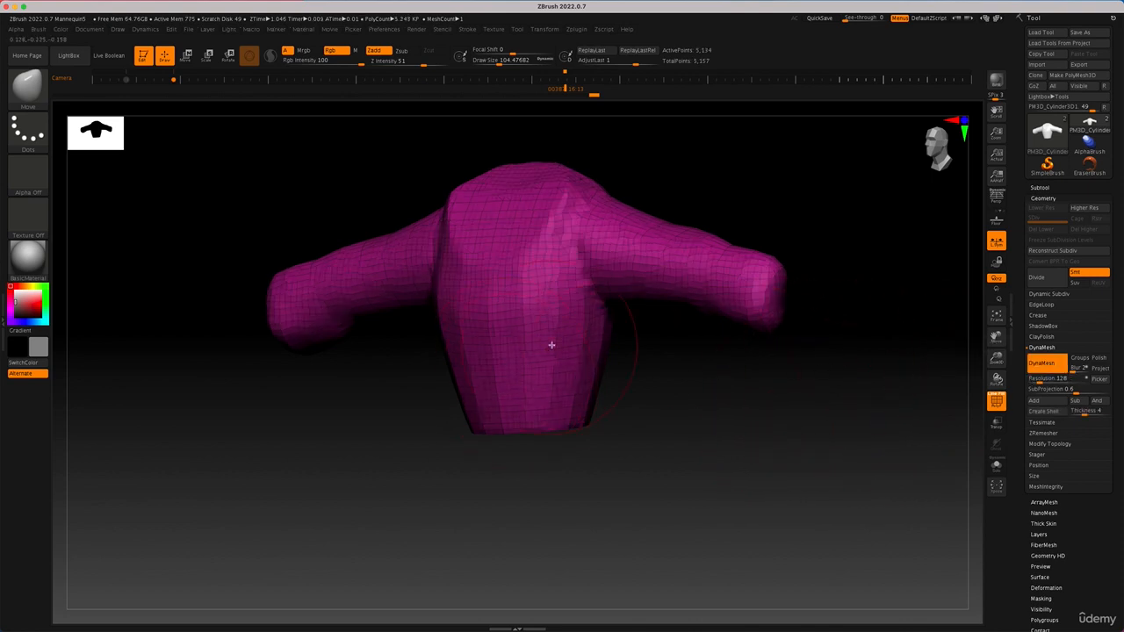
Smooth the garment's shoulder seams, torso and sleeves on front and back with the Smooth brush, and recompute the DynaMesh.
key("shift")
mouse_move(598, 317)
left_mouse_down("shift")
mouse_move(551, 389)
mouse_move(581, 190)
left_mouse_up("shift")
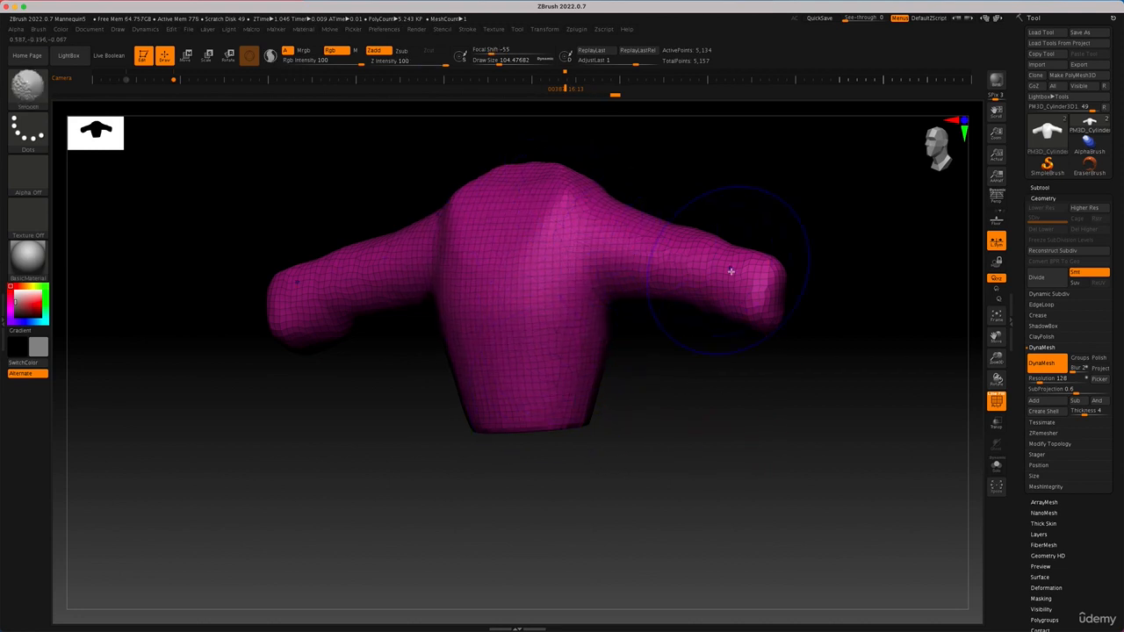
mouse_move(730, 272)
left_mouse_down("shift")
mouse_move(672, 253)
mouse_move(636, 220)
left_mouse_up("shift")
left_click_drag(757, 220, 757, 238, "shift")
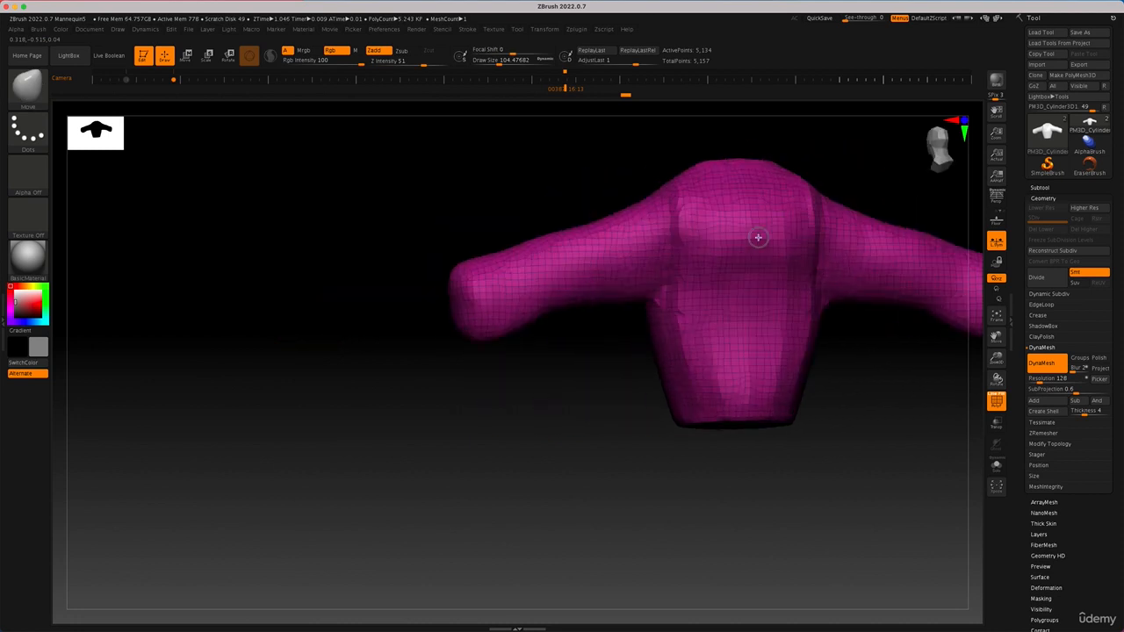
left_click_drag(579, 233, 531, 266, "shift")
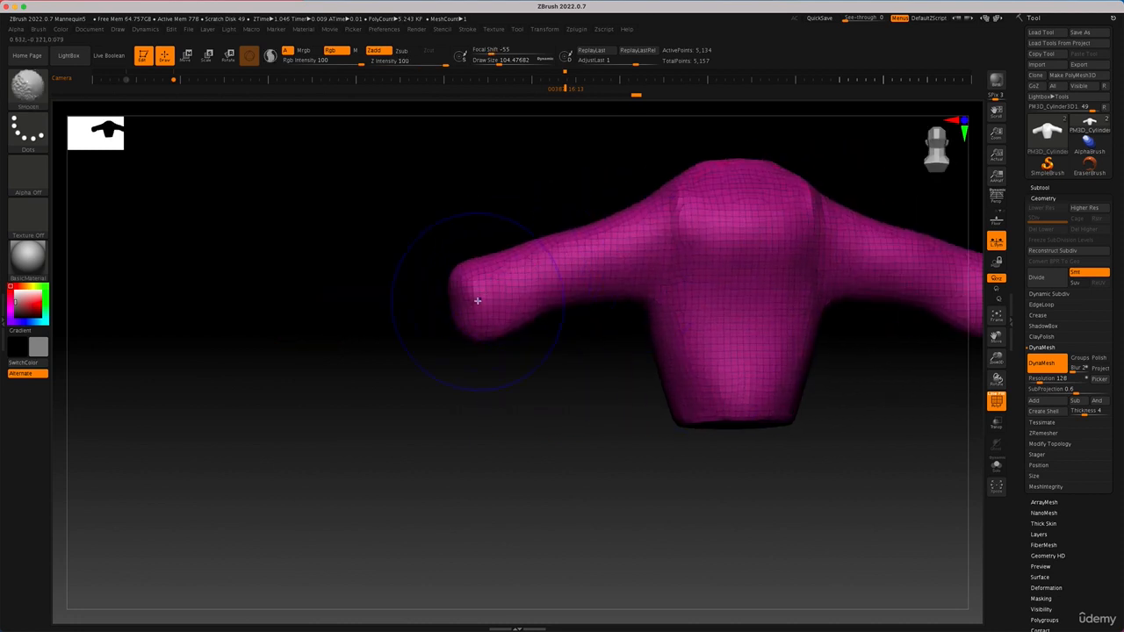
mouse_move(476, 300)
left_mouse_down("shift")
mouse_move(690, 188)
mouse_move(810, 218)
left_mouse_up("shift")
mouse_move(559, 394)
left_mouse_down()
mouse_move(785, 373)
mouse_move(784, 407)
mouse_move(705, 409)
mouse_move(712, 401)
left_mouse_up()
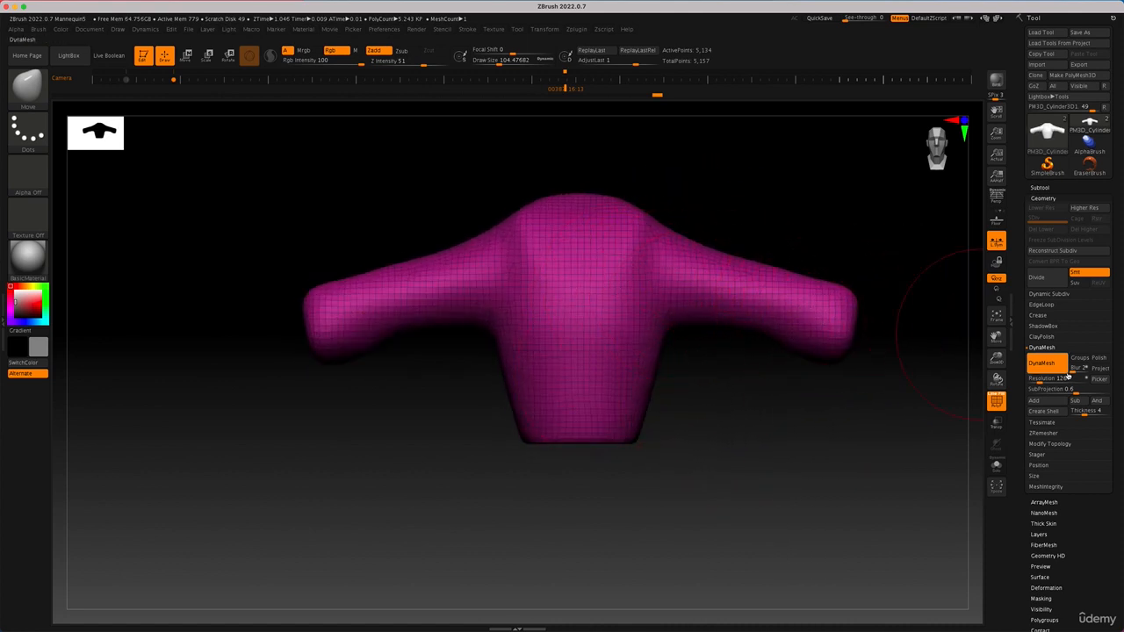
mouse_move(685, 375)
left_mouse_down("ctrl")
mouse_move(752, 470)
mouse_move(735, 429)
mouse_move(697, 442)
mouse_move(767, 431)
left_mouse_up("ctrl")
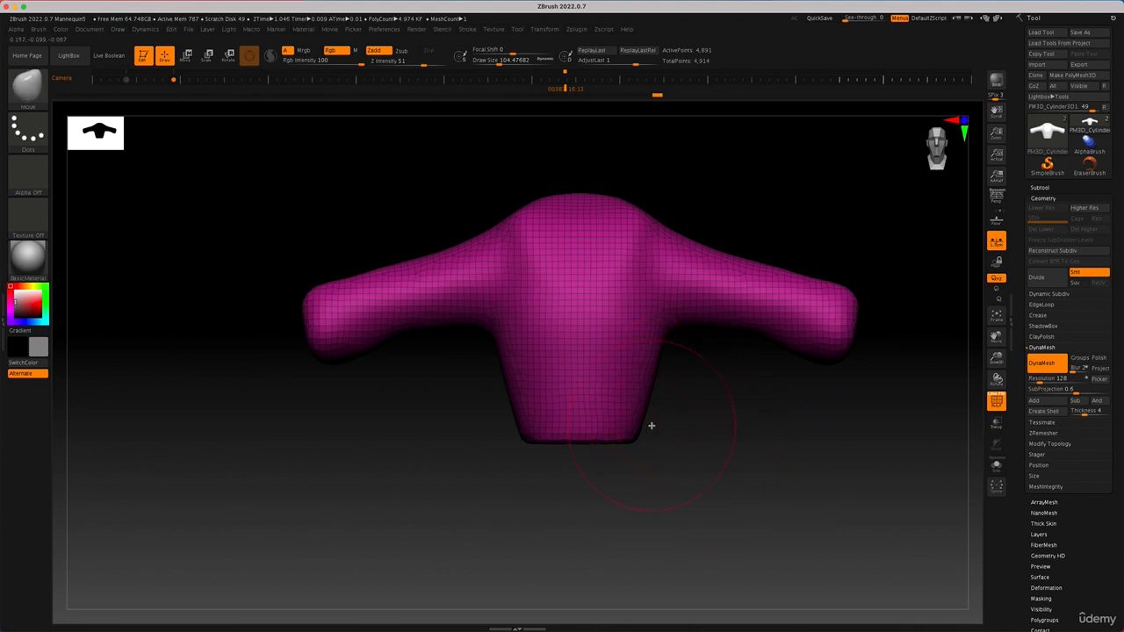
Return to the subtool list and select the ZSphere_2 mannequin to display it together with the garment.
mouse_move(761, 392)
left_mouse_down()
mouse_move(727, 394)
mouse_move(712, 343)
mouse_move(718, 327)
mouse_move(734, 371)
mouse_move(735, 310)
mouse_move(732, 355)
mouse_move(756, 398)
mouse_move(714, 399)
left_mouse_up()
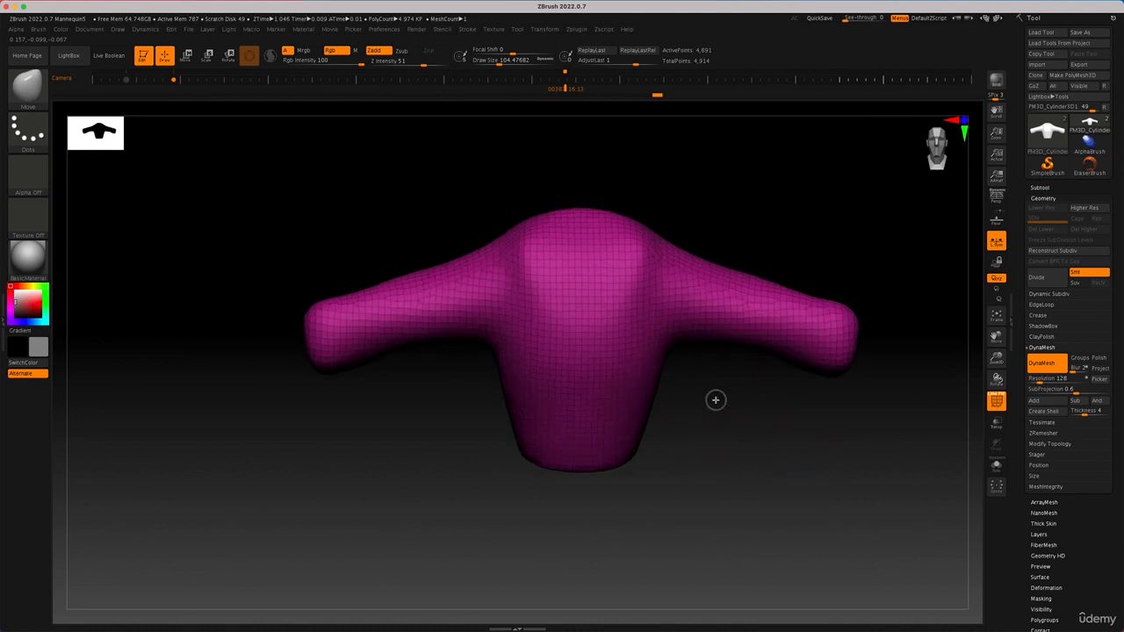
left_click(1037, 187)
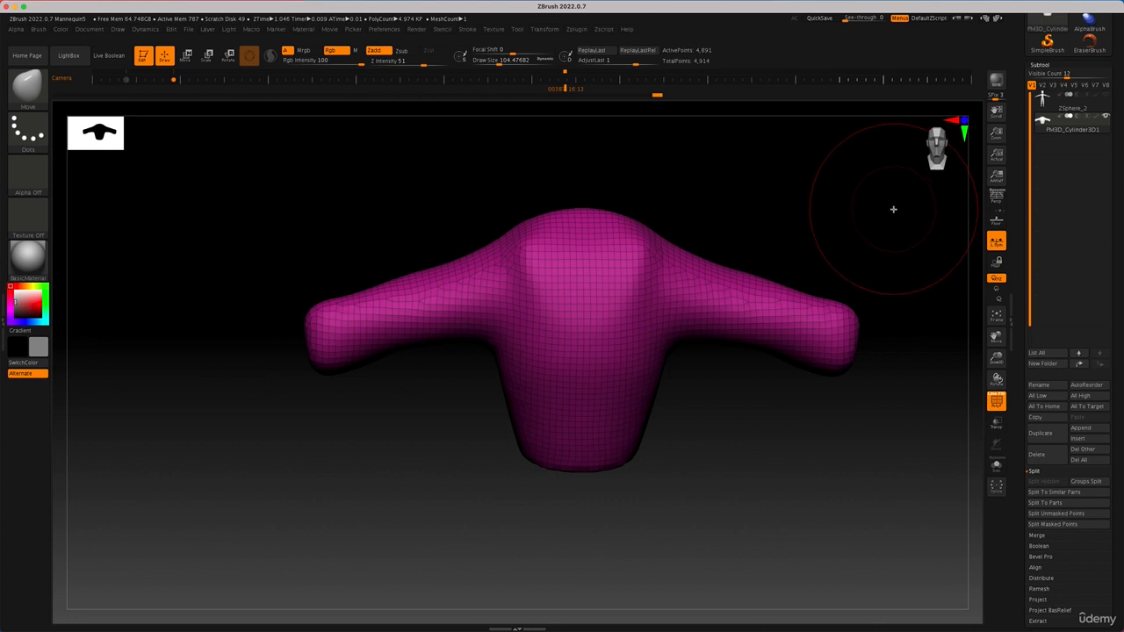
left_click(1040, 100)
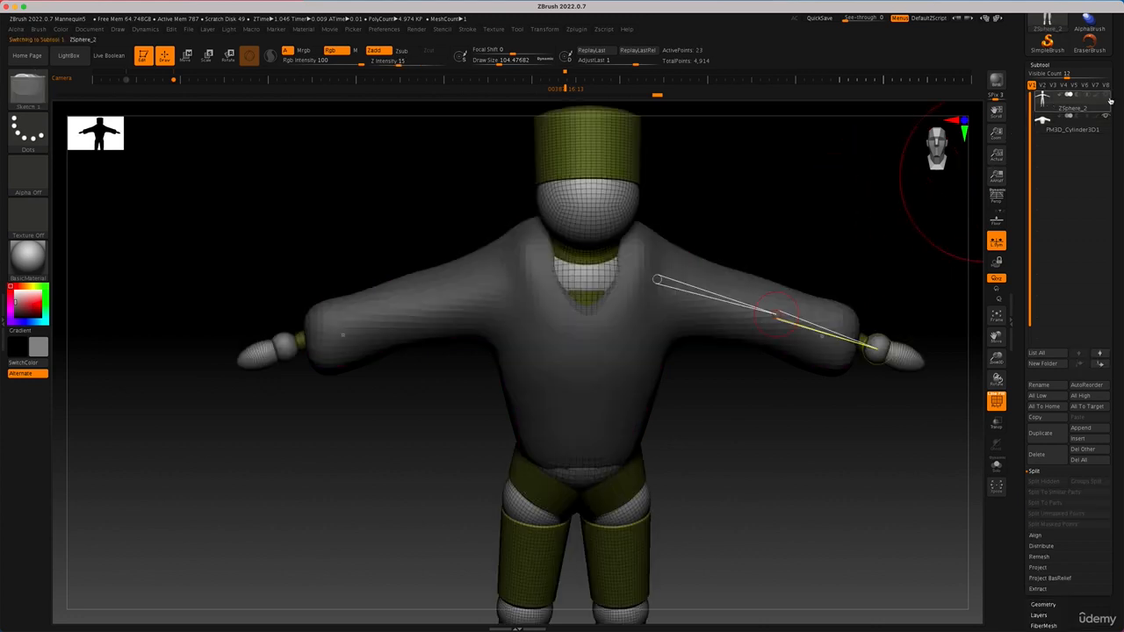
Make the PM3D_Cylinder3D1 garment the active subtool and display the mannequin together with it.
left_click_drag(807, 402, 788, 371)
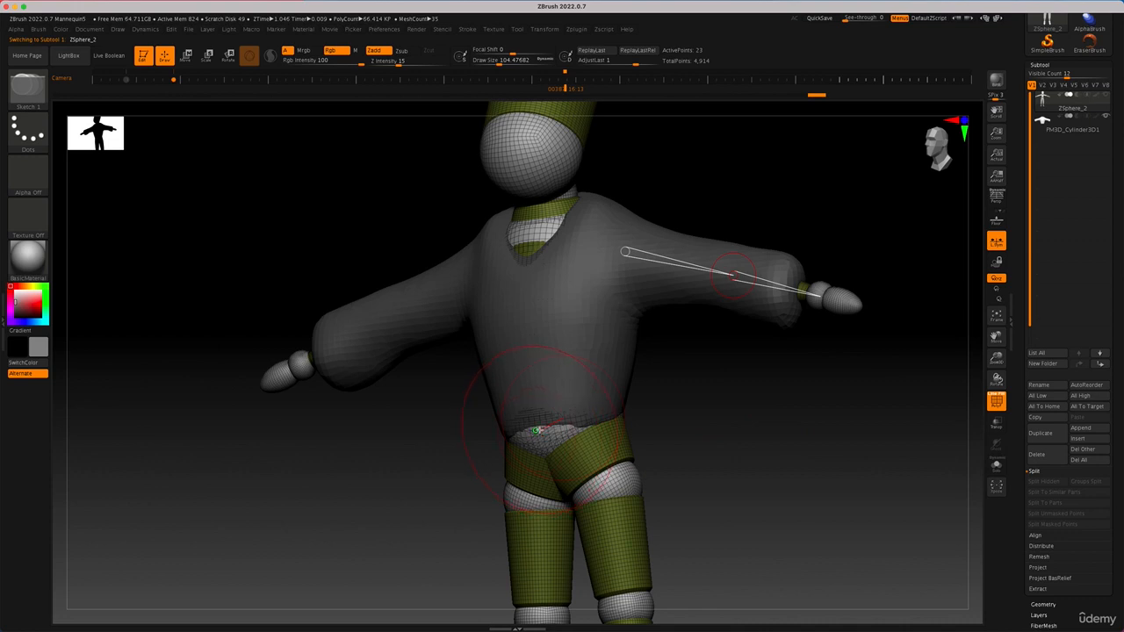
left_click(1043, 121)
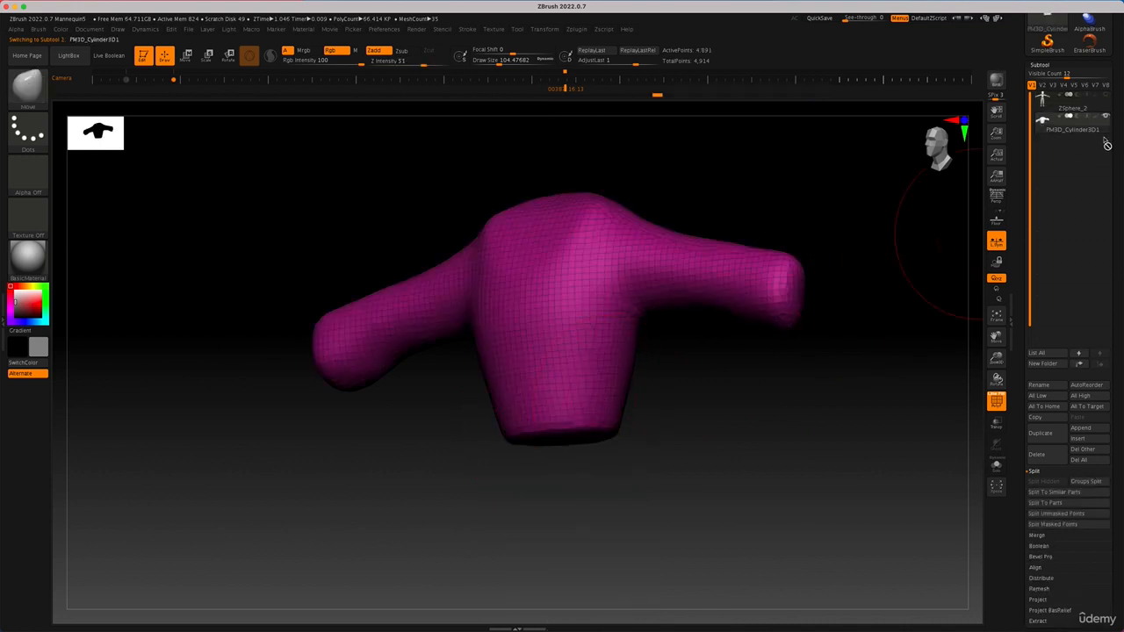
left_click(1106, 96)
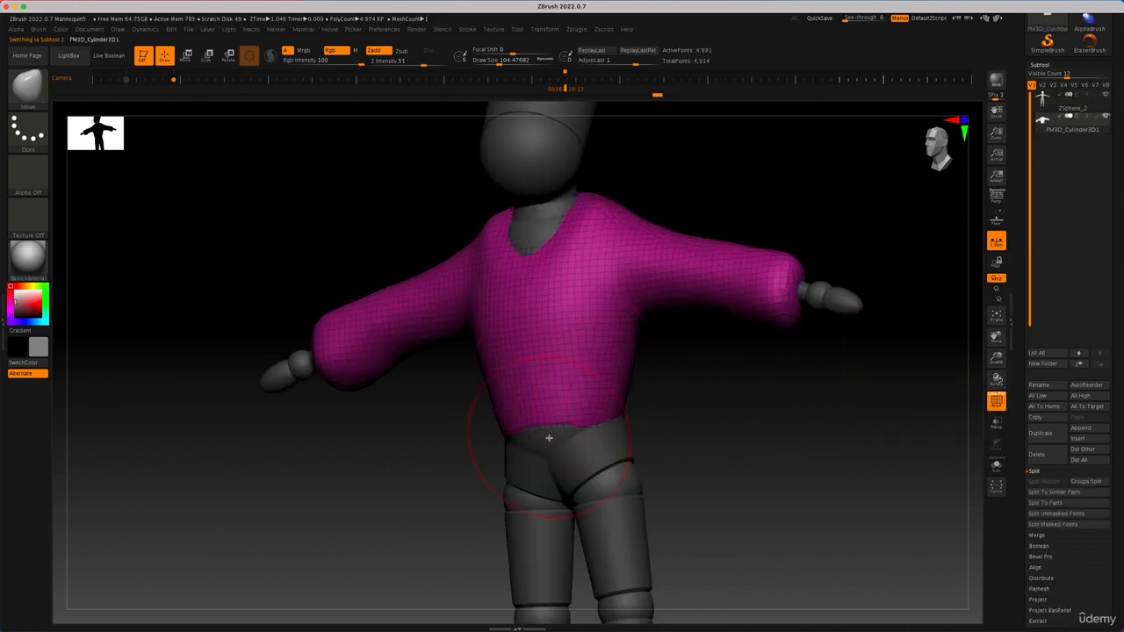
Pull the garment's hem down past the hips at the front, sides and back with the Move brush.
mouse_move(548, 437)
left_mouse_down()
mouse_move(568, 446)
mouse_move(653, 425)
left_mouse_up()
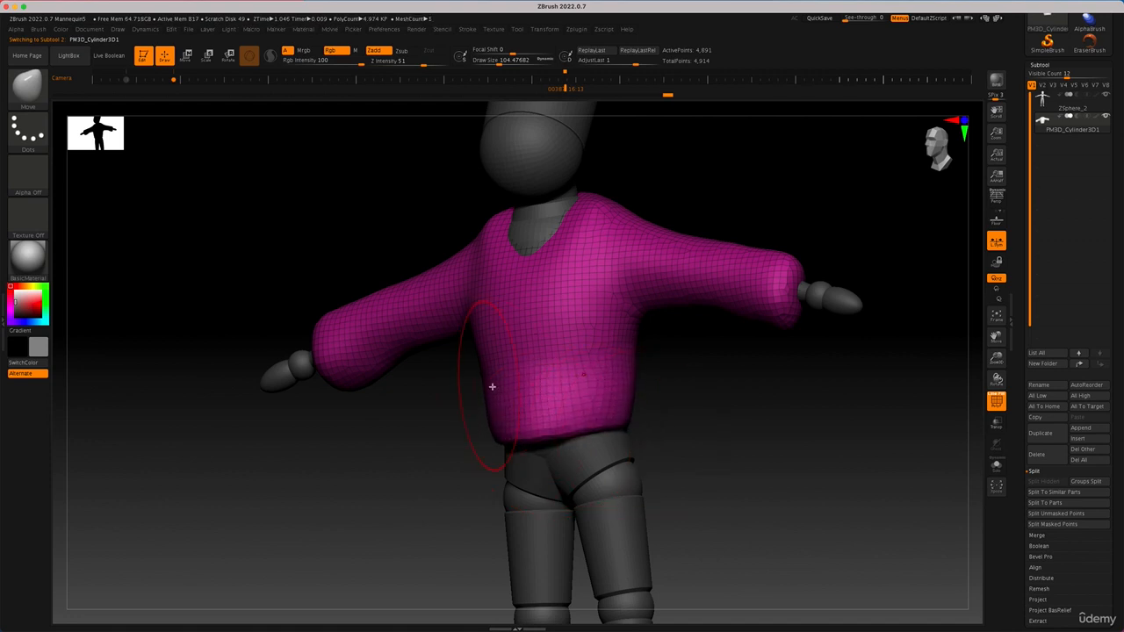
left_click_drag(491, 386, 514, 387)
left_click_drag(744, 447, 647, 394)
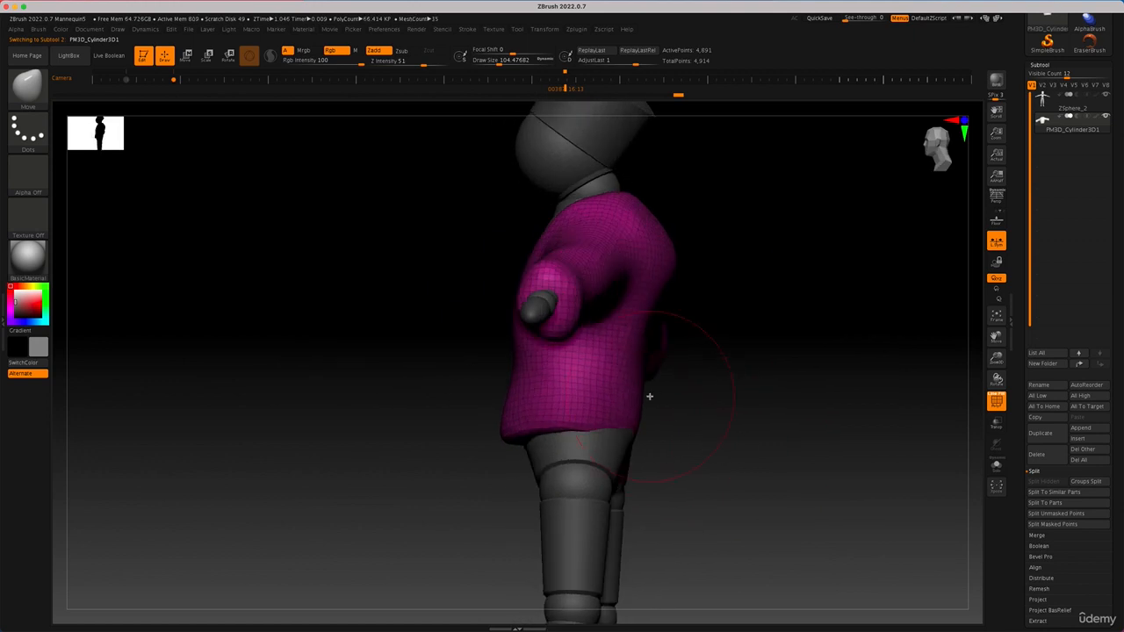
left_click_drag(646, 453, 641, 460)
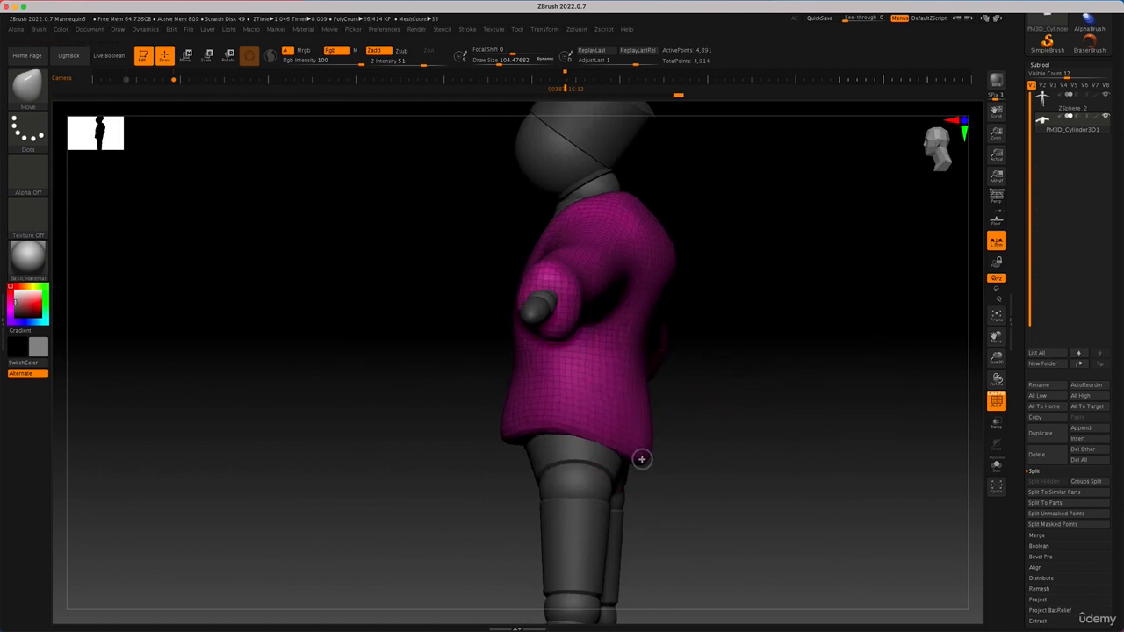
mouse_move(577, 427)
left_mouse_down()
mouse_move(576, 455)
mouse_move(597, 464)
mouse_move(577, 455)
left_mouse_up()
left_click_drag(684, 459, 723, 462)
key("space")
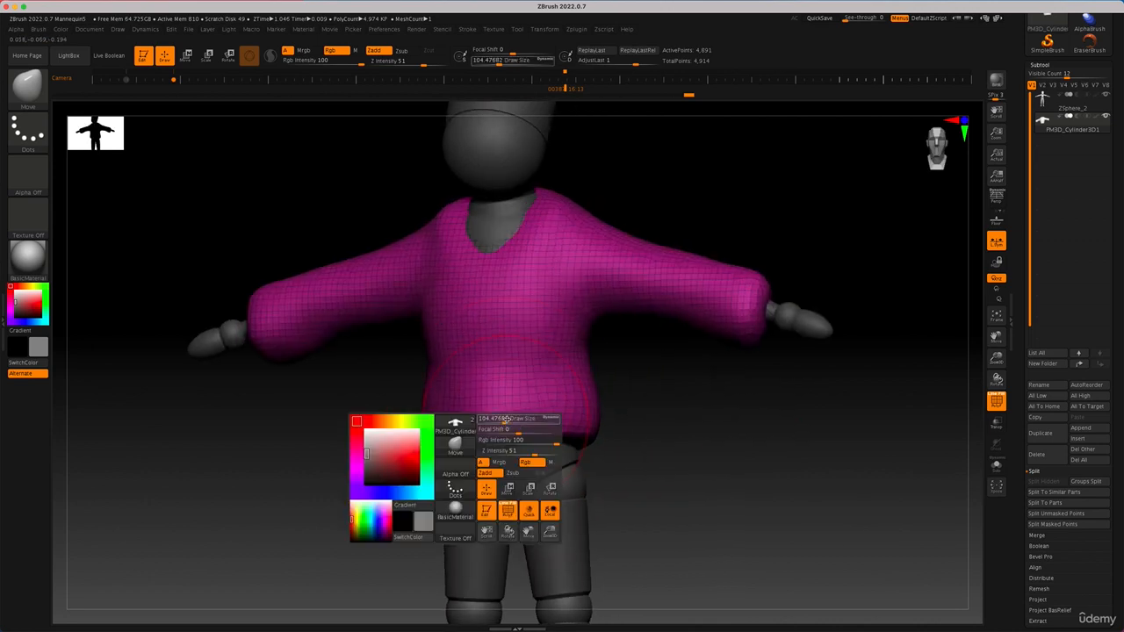
mouse_move(504, 420)
left_mouse_down()
mouse_move(517, 419)
mouse_move(521, 477)
left_mouse_up()
key("space")
Raise the garment's front neckline to the base of the mannequin's neck with the Move brush.
mouse_move(503, 280)
left_mouse_down()
mouse_move(488, 278)
mouse_move(509, 271)
mouse_move(479, 275)
left_mouse_up()
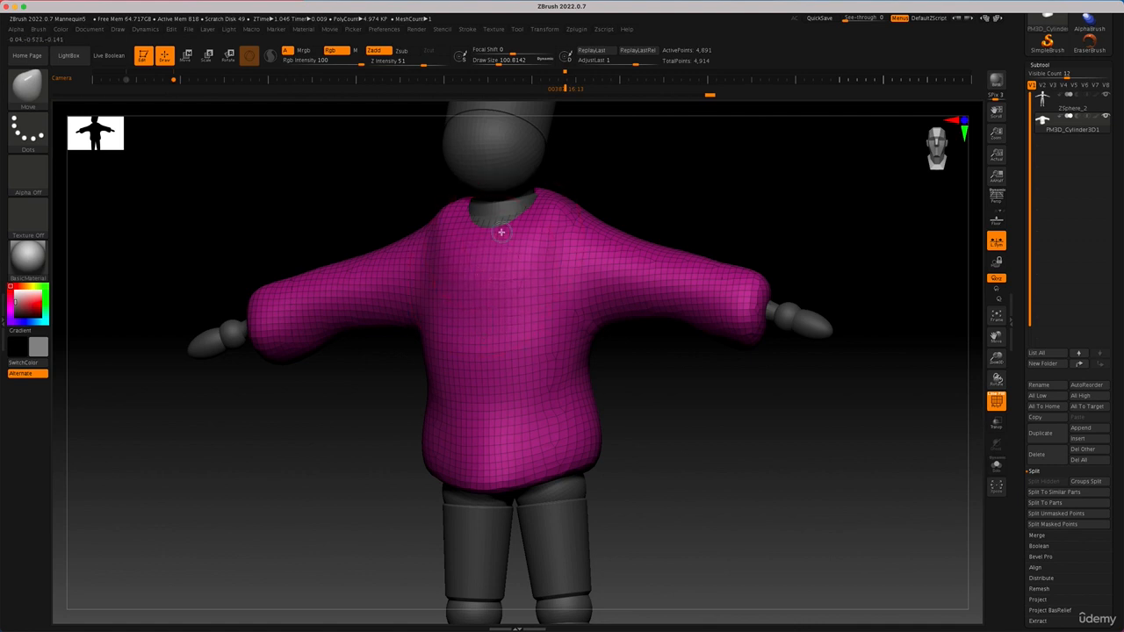
left_click_drag(501, 231, 500, 226)
left_click_drag(679, 370, 690, 394)
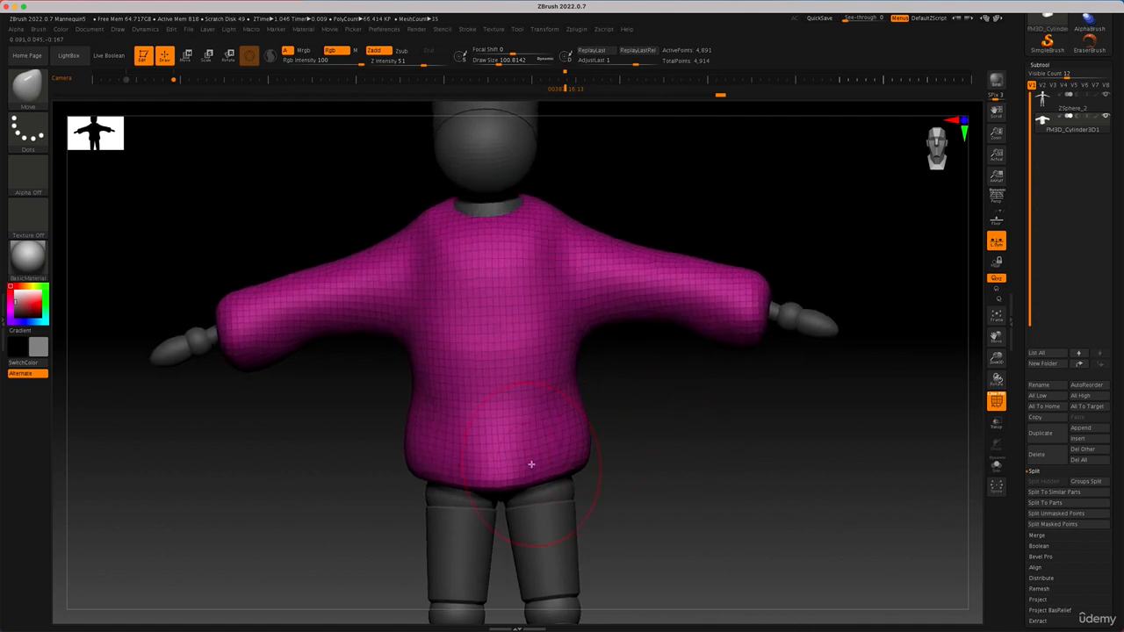
Enlarge the Move brush to about 172, turn on transparency, and lengthen the hem while drawing in the waist.
key("space")
left_click_drag(578, 446, 586, 445)
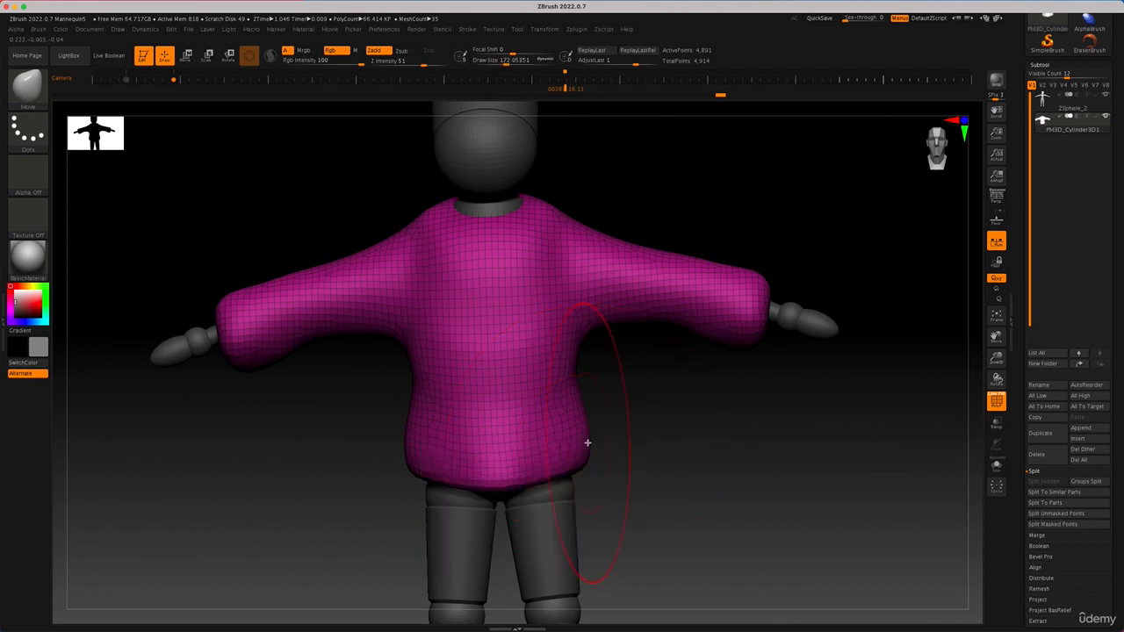
left_click(996, 422)
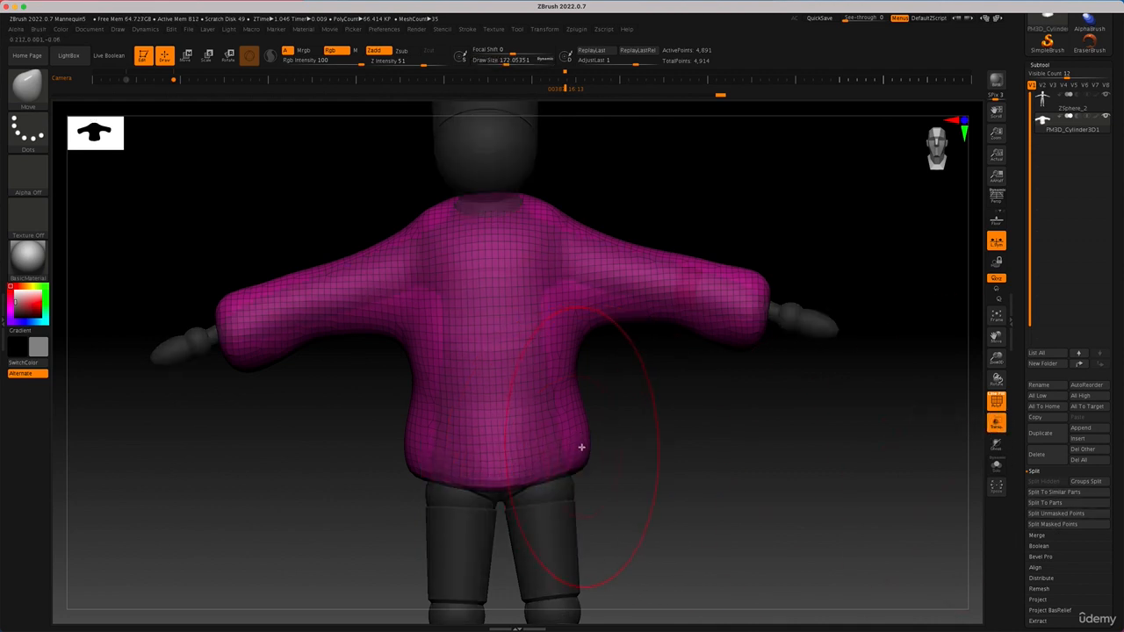
left_click_drag(582, 447, 582, 483)
left_click_drag(576, 405, 556, 398)
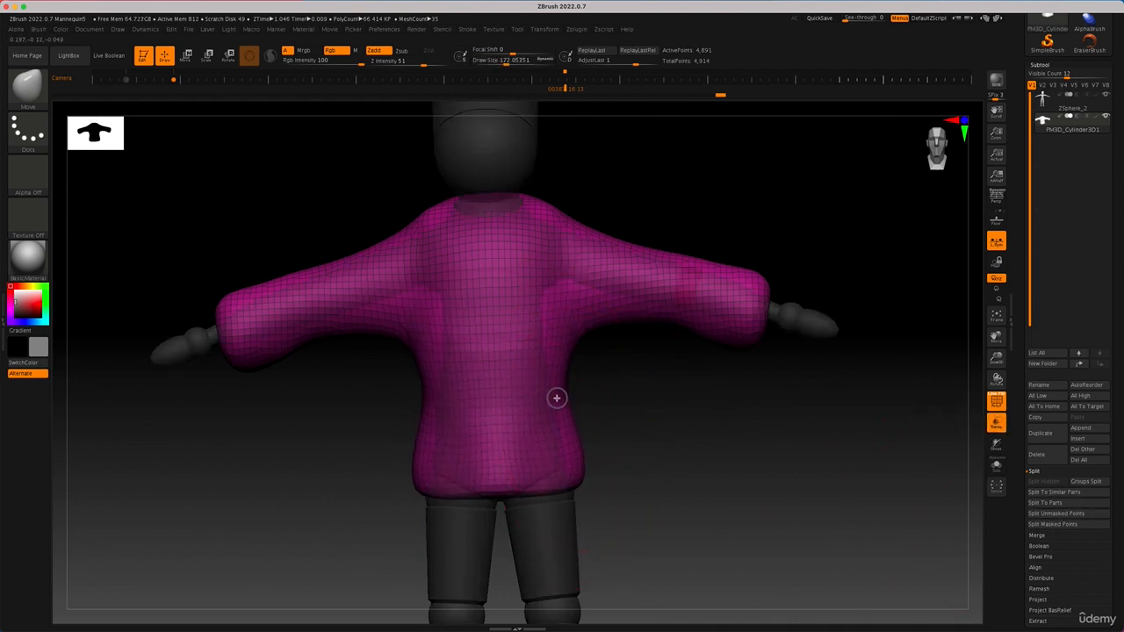
Tighten the underarms with a smaller Move brush, and lower the hem using draw size about 163 and focal shift -35.
key("space")
left_click_drag(568, 340, 564, 300)
key("space")
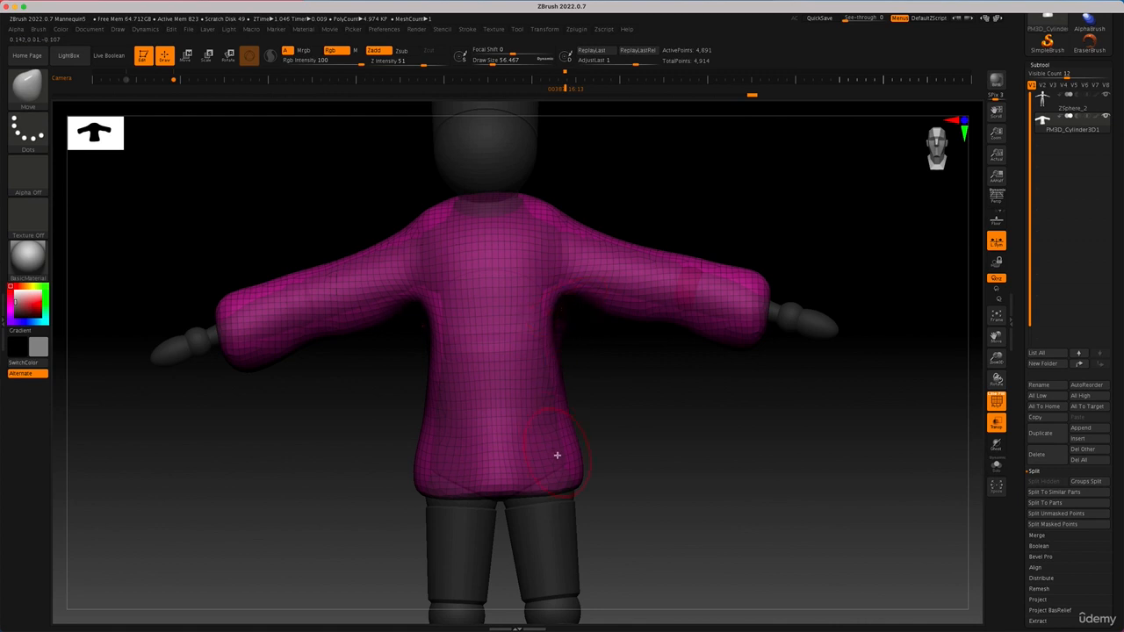
key("space")
mouse_move(532, 485)
left_mouse_down()
mouse_move(551, 473)
mouse_move(574, 517)
left_mouse_up()
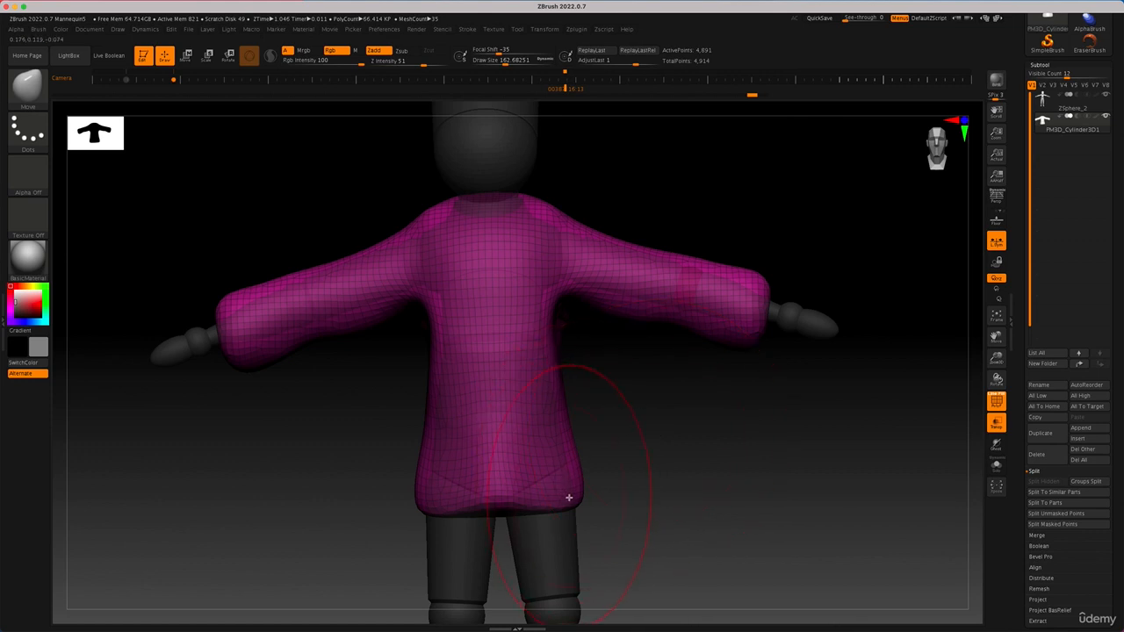
Adjust the garment's back and rear neckline with the Move brush, undoing an unwanted stroke, and turn off transparency.
mouse_move(683, 493)
left_mouse_down()
mouse_move(664, 489)
mouse_move(645, 504)
left_mouse_up()
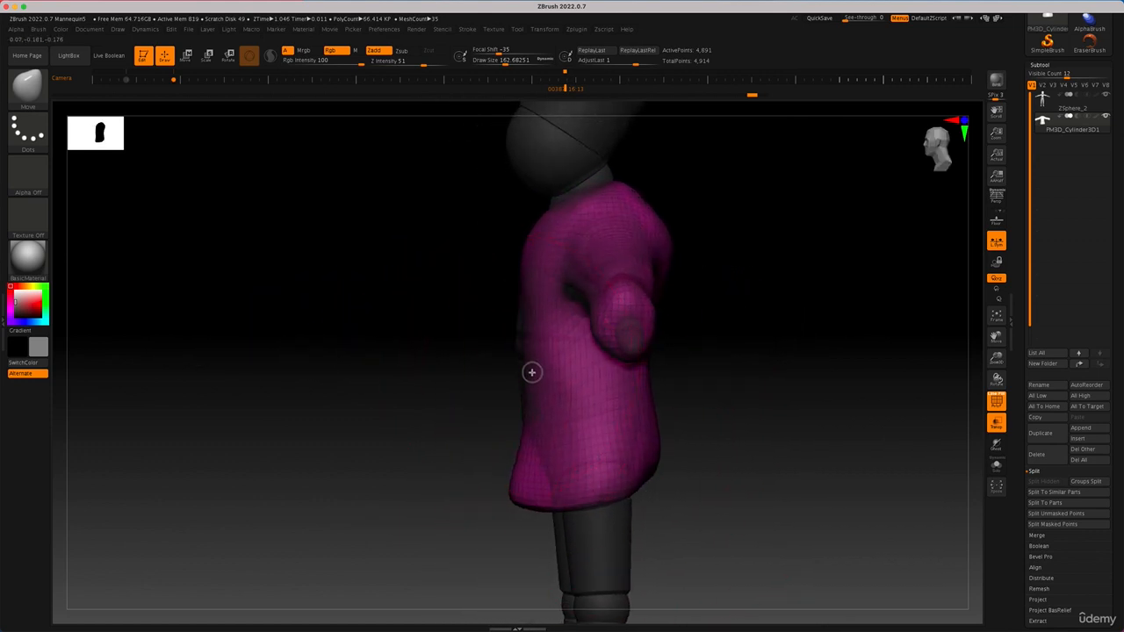
left_click_drag(526, 346, 452, 403)
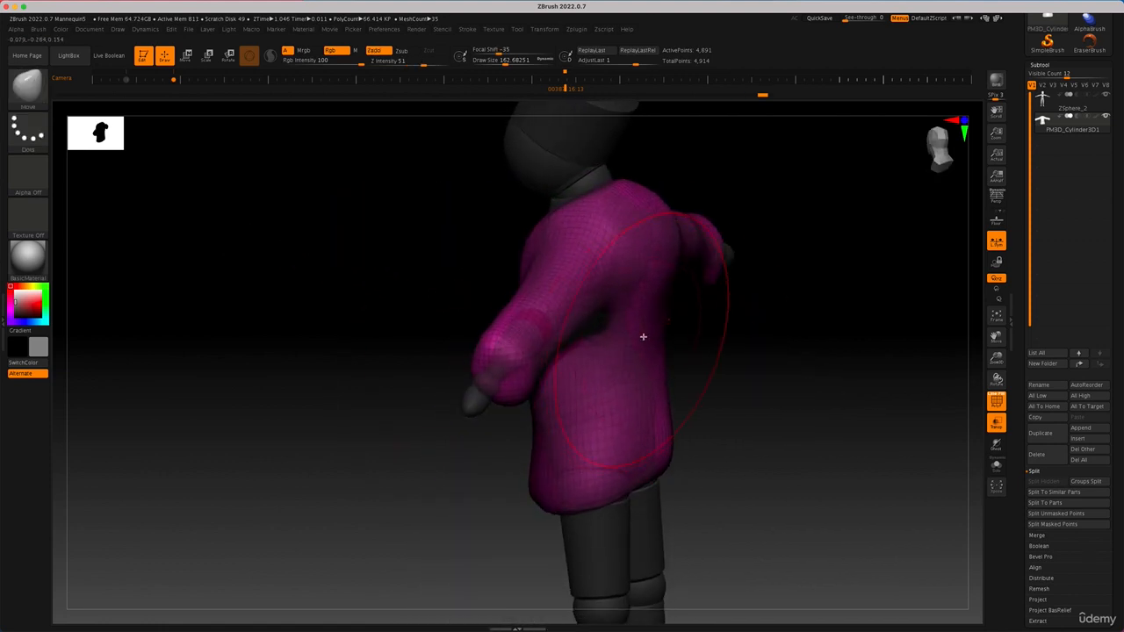
key("ctrl+z")
left_click_drag(657, 226, 628, 236)
left_click(1003, 424)
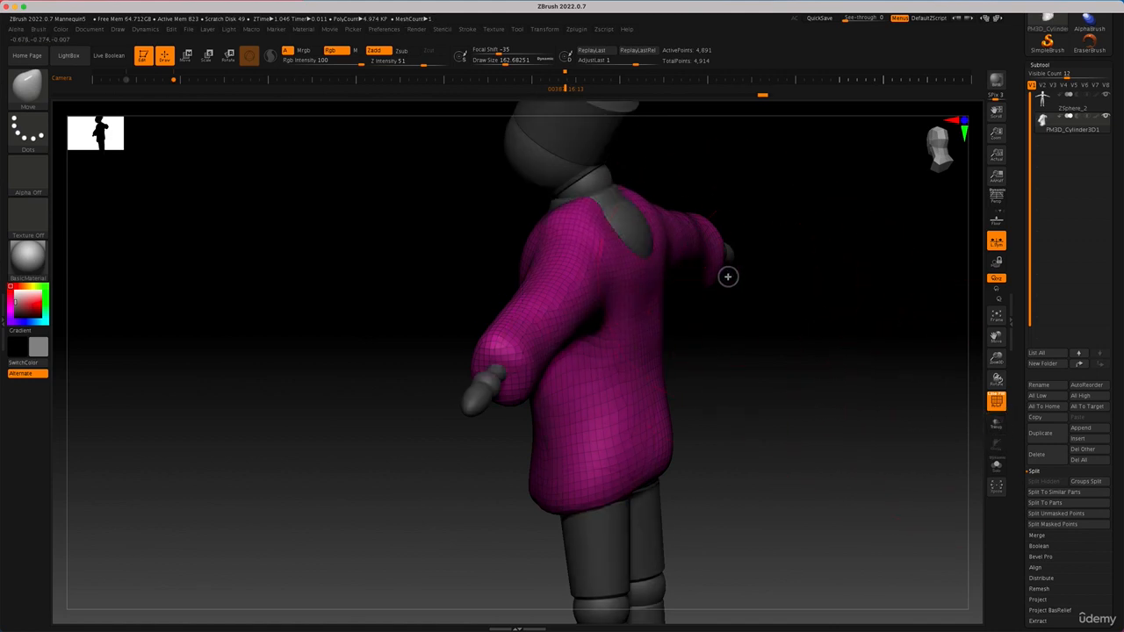
left_click_drag(728, 276, 689, 274)
mouse_move(634, 231)
left_mouse_down()
mouse_move(654, 234)
mouse_move(619, 216)
mouse_move(746, 359)
mouse_move(790, 343)
left_mouse_up()
Set the Move brush size to about 71 and pull the sleeve ends outward toward the mannequin's hands.
key("space")
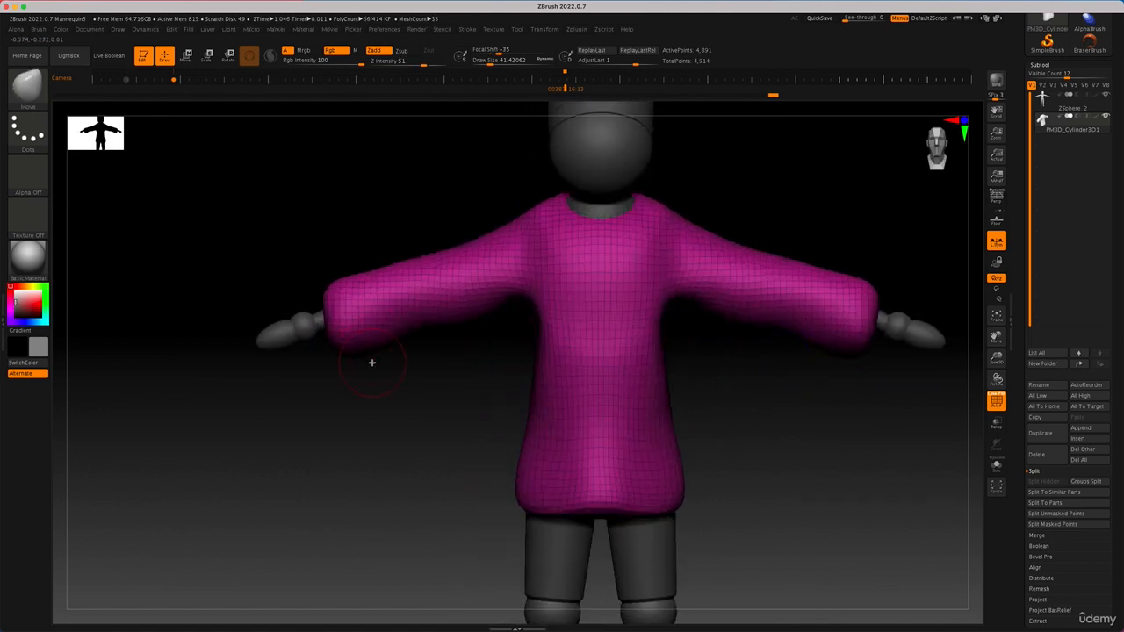
key("space")
left_click_drag(346, 294, 309, 304)
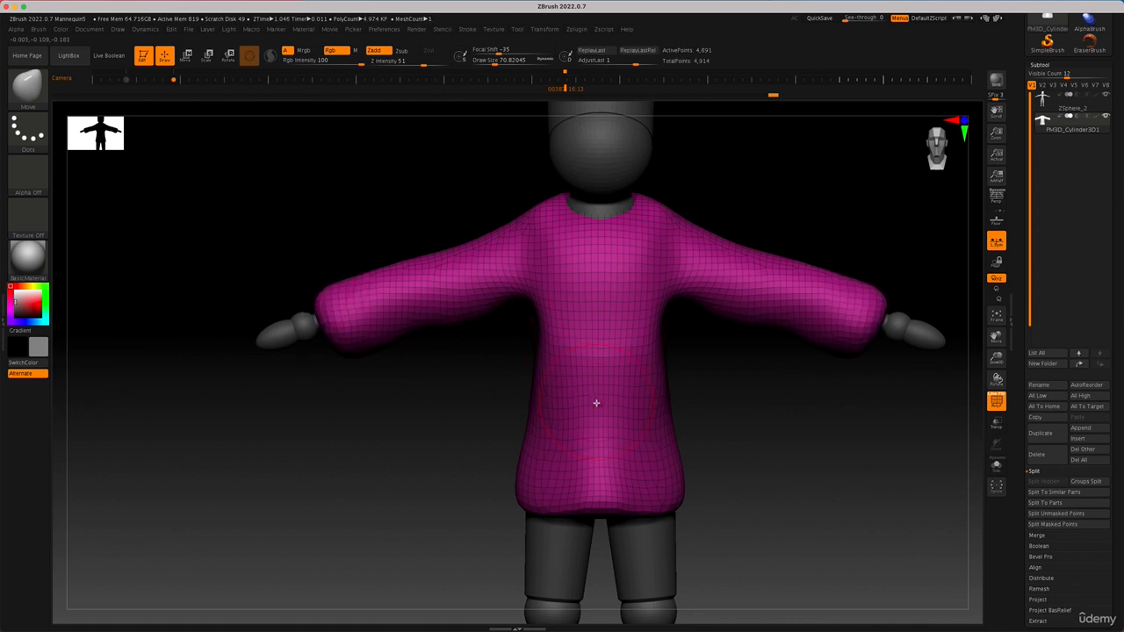
Slice off both rounded sleeve ends symmetrically with the KnifeCurve brush to form straight cuffs.
key("ctrl+shift")
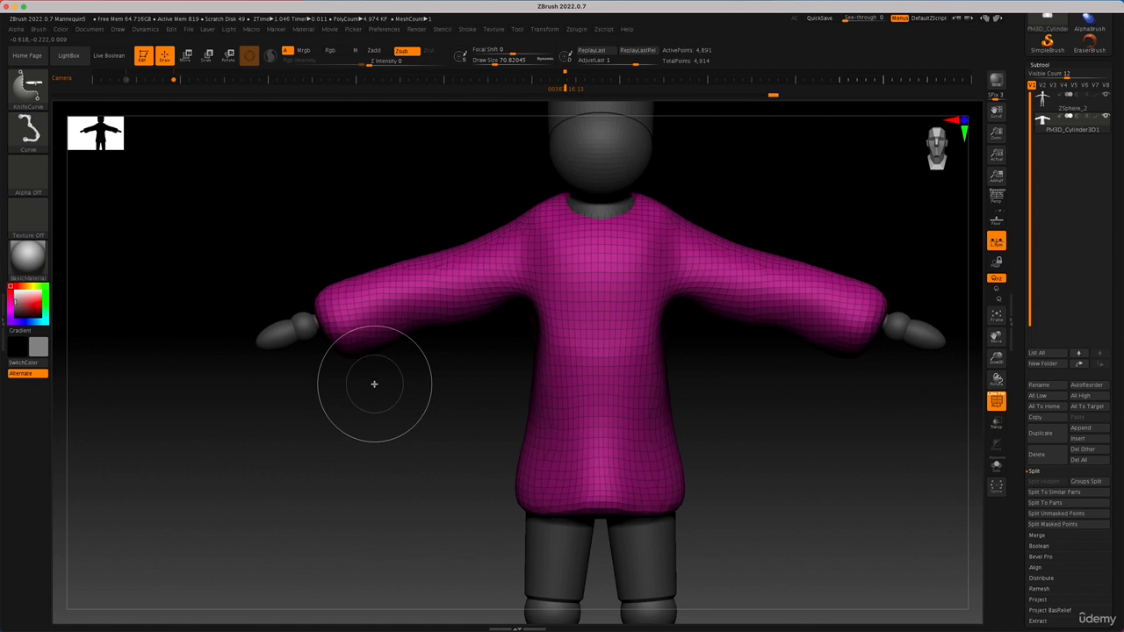
left_click_drag(373, 382, 292, 221, "ctrl+shift")
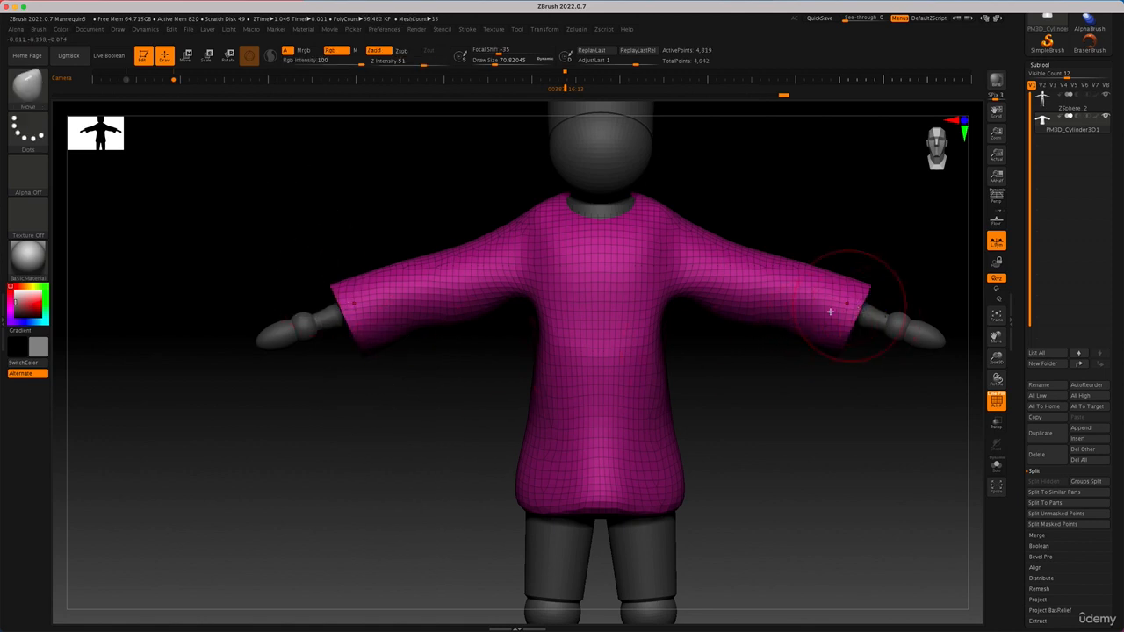
mouse_move(439, 392)
left_mouse_down()
mouse_move(449, 386)
mouse_move(422, 396)
left_mouse_up()
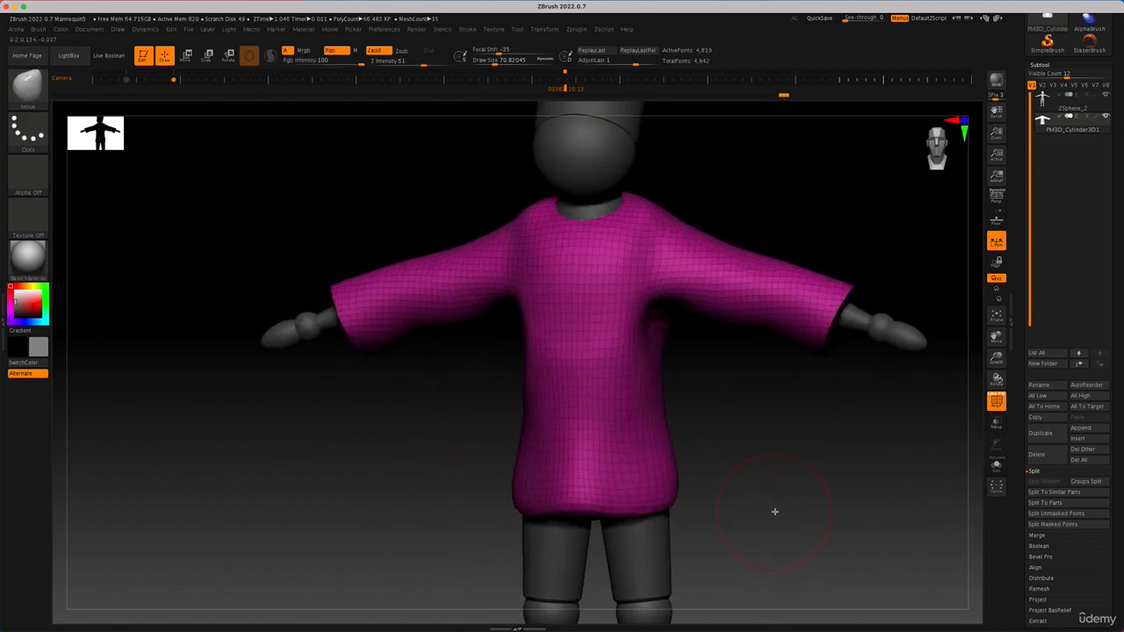
Enlarge the Move brush to about 149 and pull the garment's front hem inward in side view.
left_click_drag(775, 512, 734, 489)
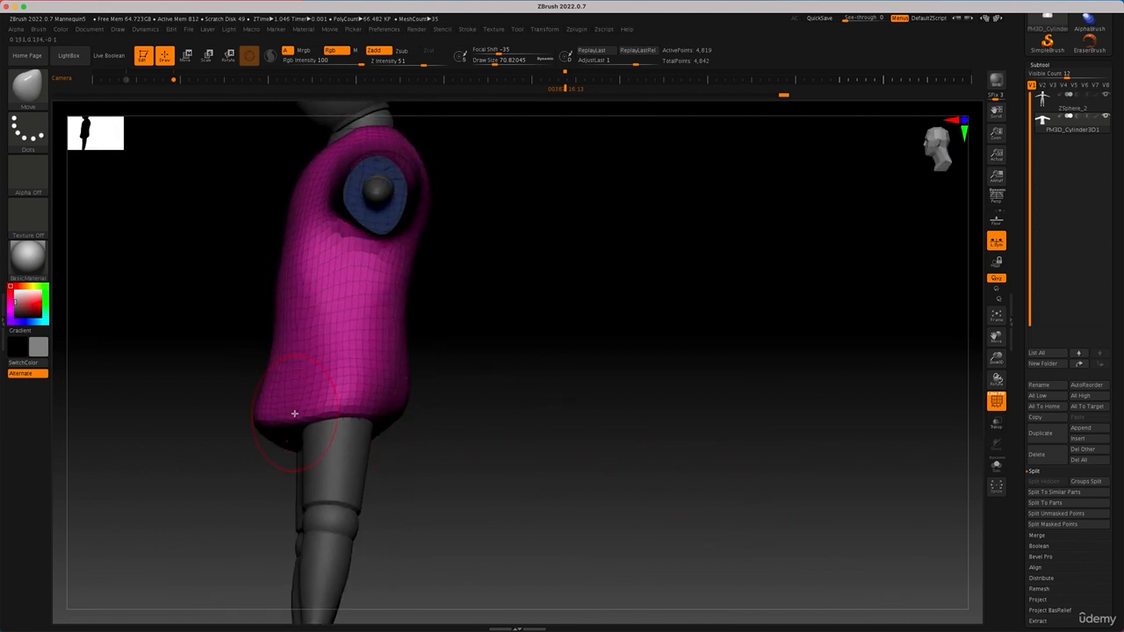
mouse_move(441, 436)
left_mouse_down()
mouse_move(401, 487)
mouse_move(404, 510)
left_mouse_up()
key("space")
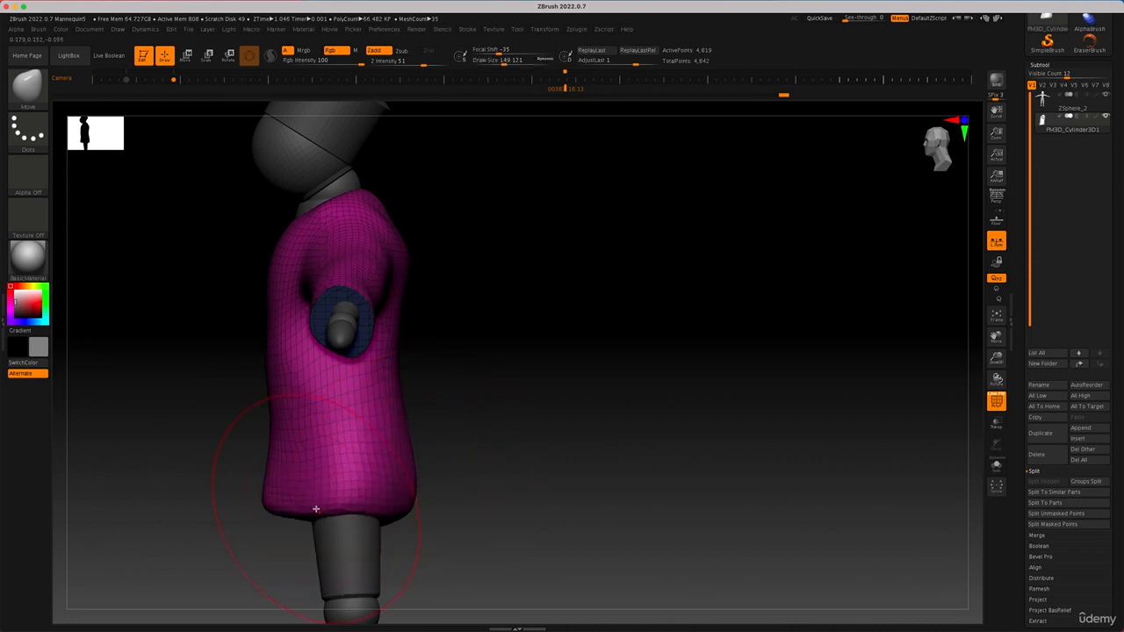
left_click_drag(316, 508, 274, 501)
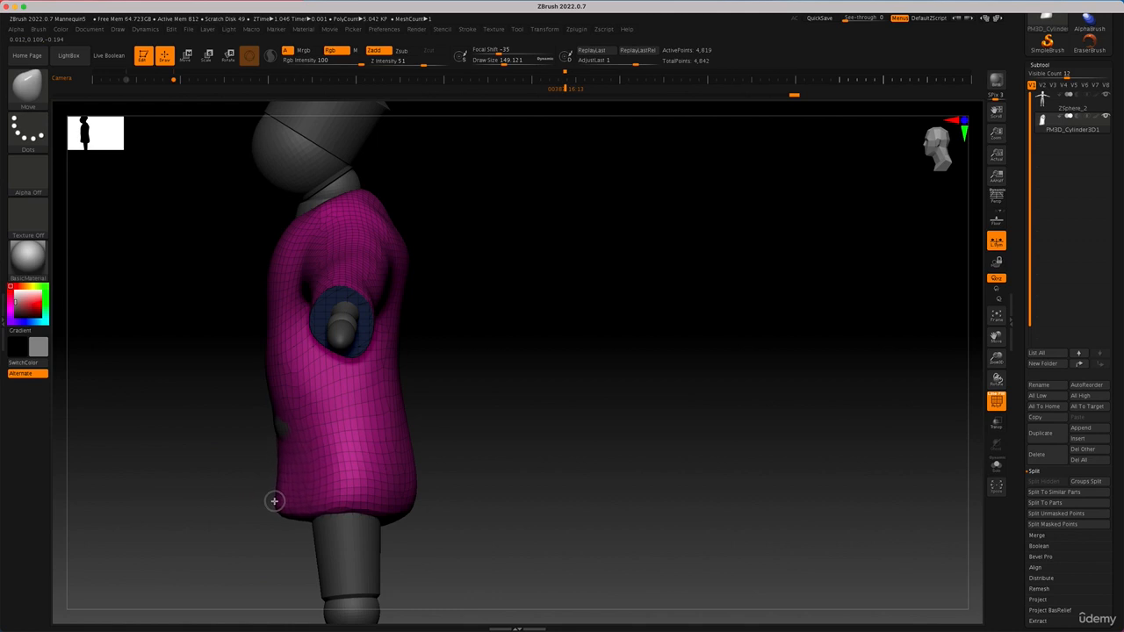
key("ctrl+z")
key("ctrl+shift+z")
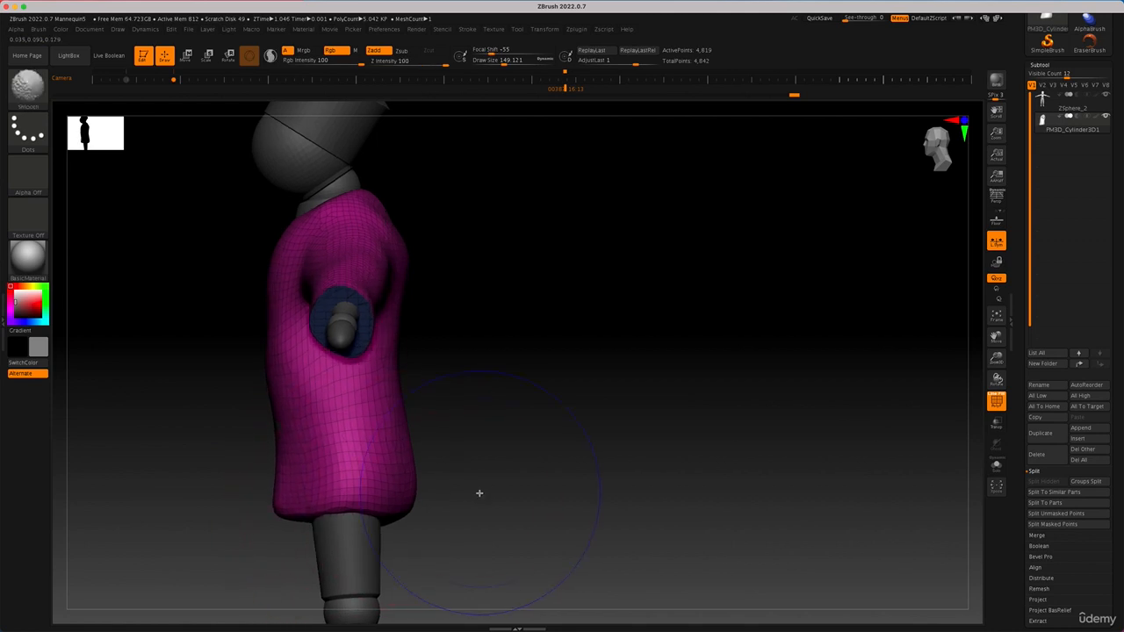
Slice off the rounded bottom of the garment with the KnifeCurve brush and check the straight hem from several angles.
key("ctrl+shift")
left_click_drag(443, 500, 231, 489, "ctrl+shift")
mouse_move(447, 514)
left_mouse_down()
mouse_move(491, 509)
mouse_move(399, 504)
mouse_move(497, 469)
mouse_move(497, 434)
mouse_move(509, 444)
mouse_move(500, 351)
left_mouse_up()
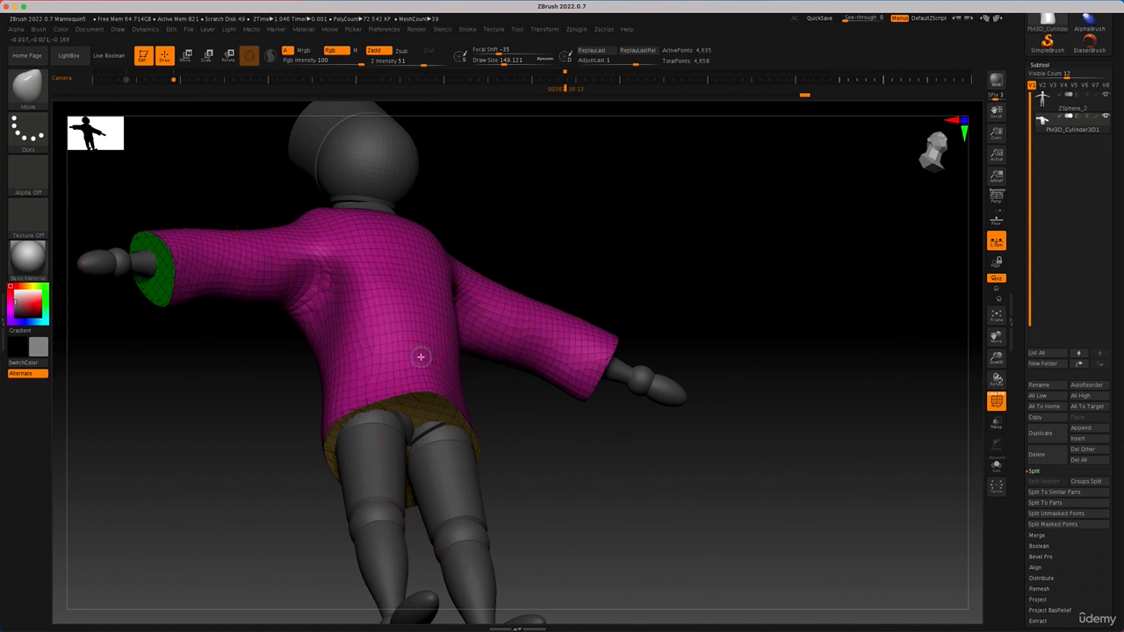
mouse_move(423, 359)
left_mouse_down()
mouse_move(511, 436)
mouse_move(518, 491)
mouse_move(530, 444)
mouse_move(514, 416)
mouse_move(509, 447)
left_mouse_up()
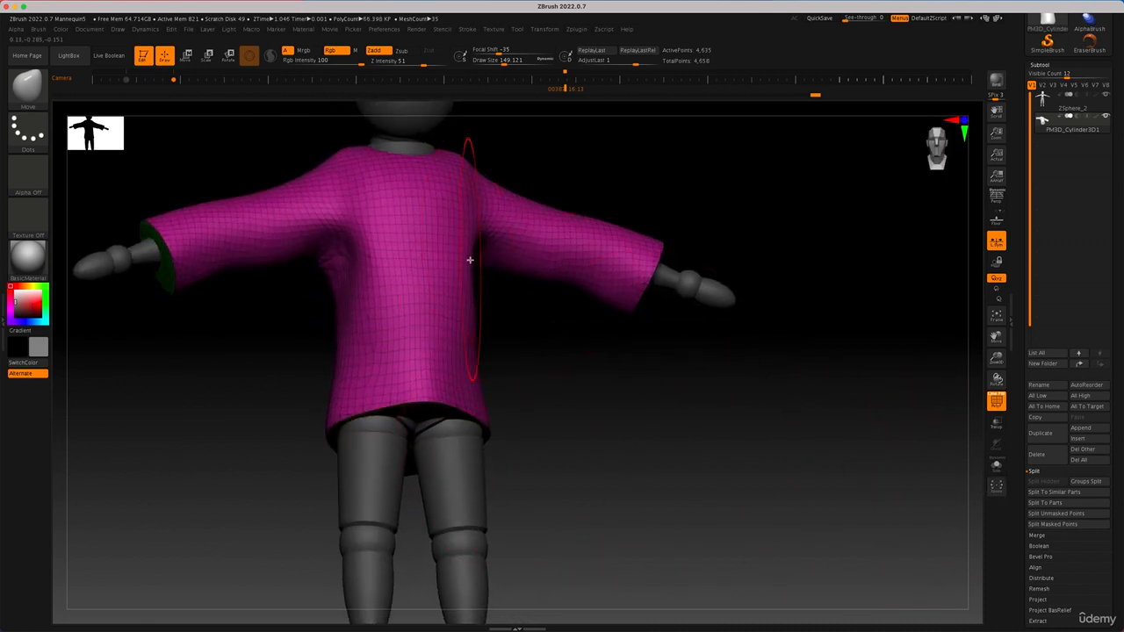
left_click_drag(574, 369, 736, 404)
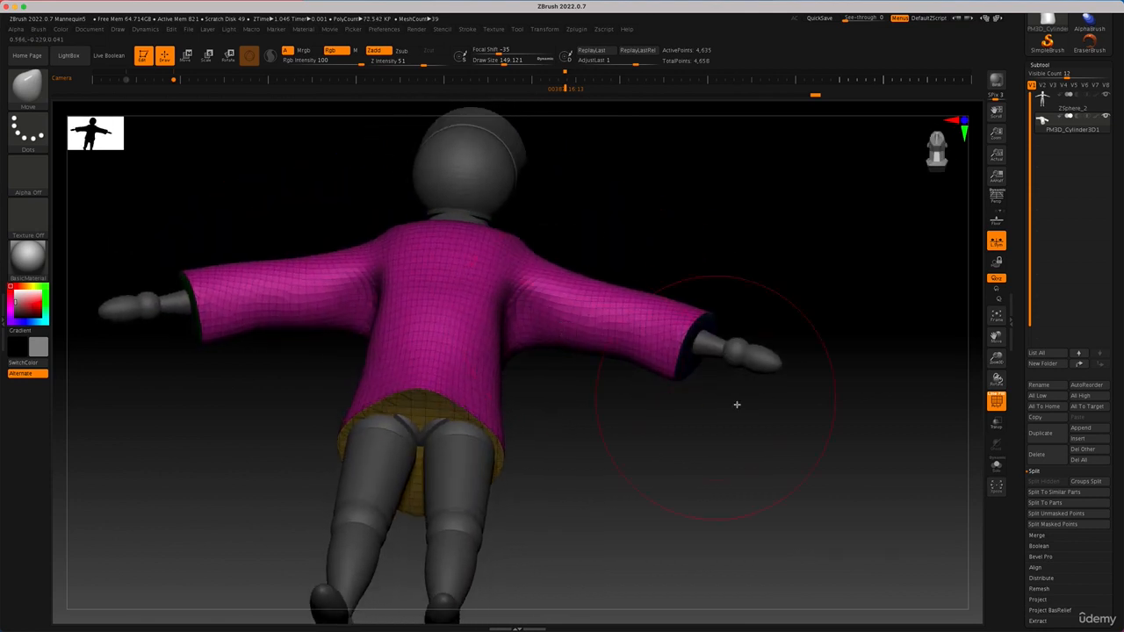
Isolate the garment with Solo mode and inspect its cut ends, front and top.
left_click(996, 465)
left_click_drag(615, 396, 498, 374)
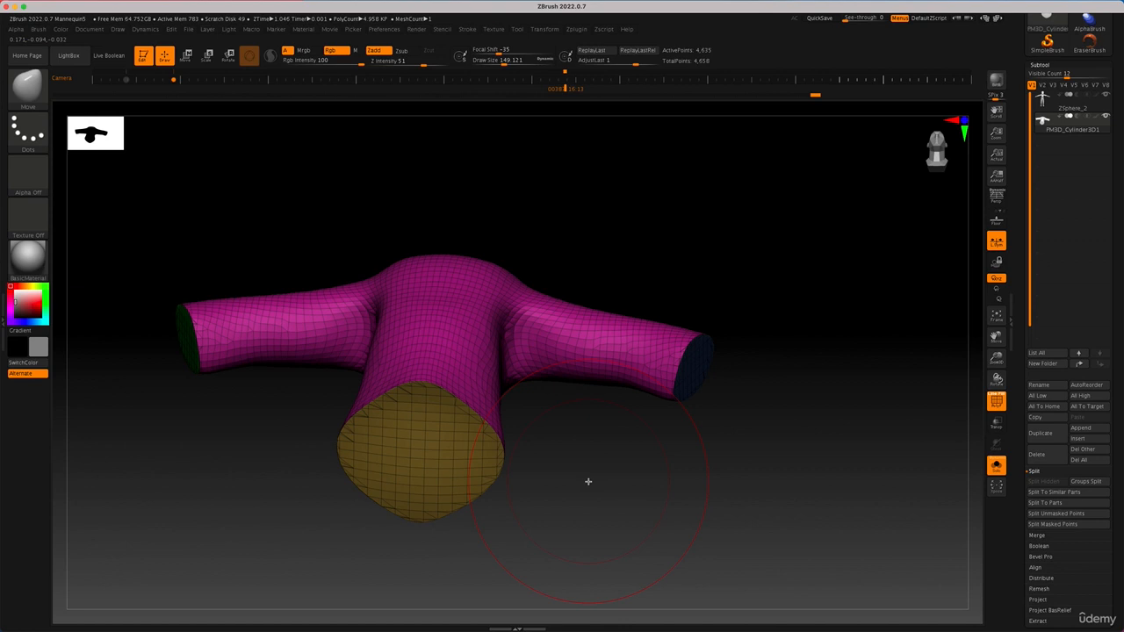
mouse_move(539, 338)
left_mouse_down()
mouse_move(570, 273)
mouse_move(574, 326)
left_mouse_up()
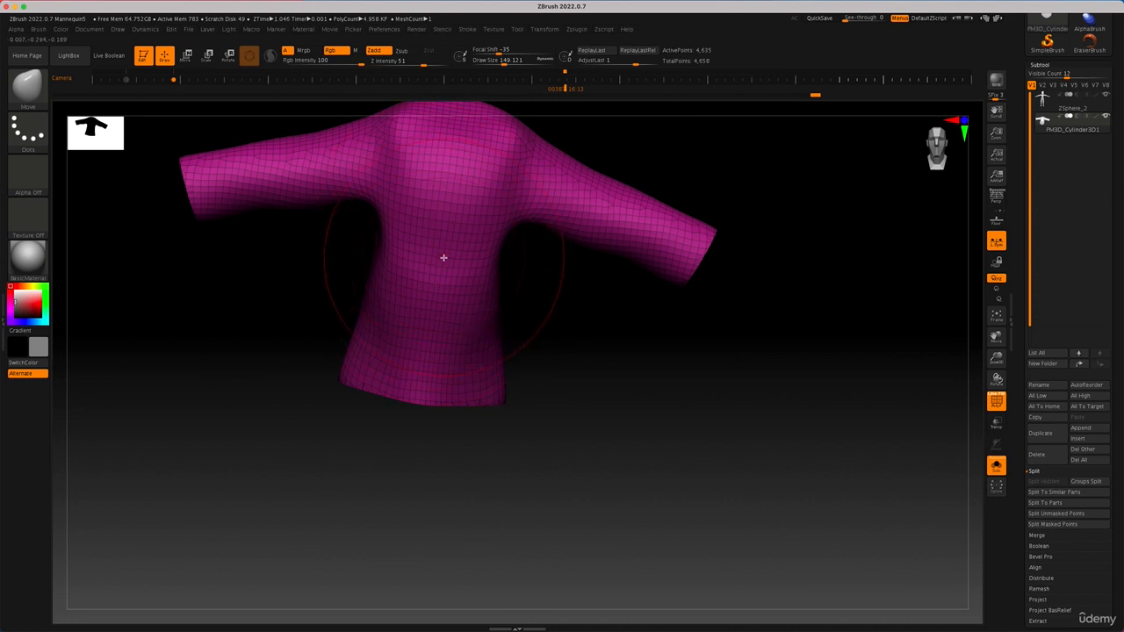
left_click_drag(518, 406, 517, 456)
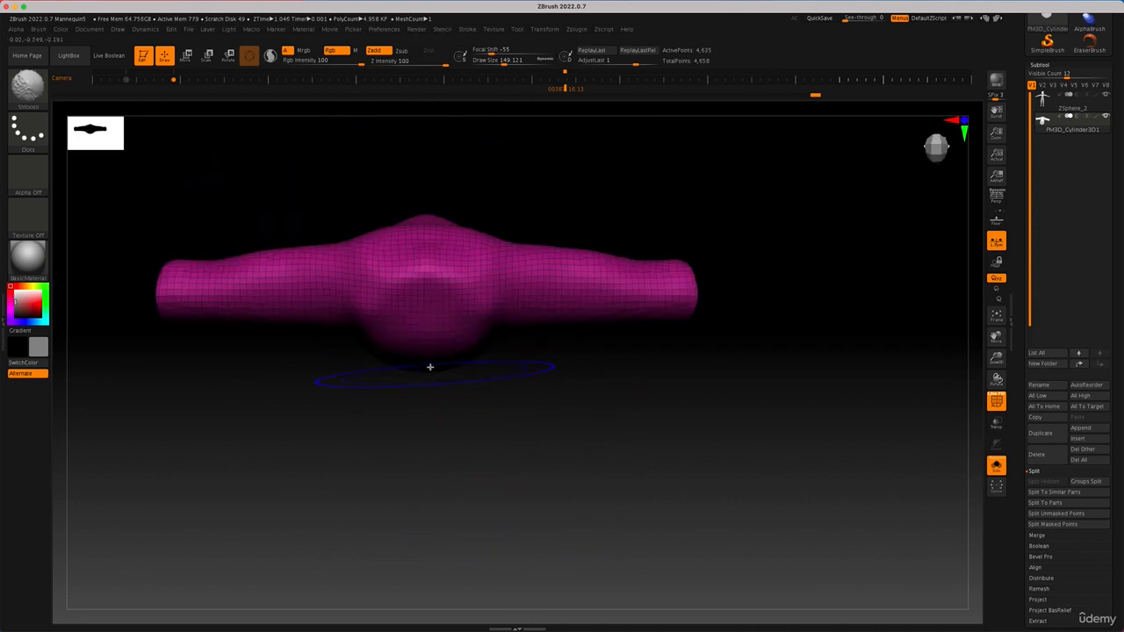
Try cutting into the isolated garment near its centre line with the KnifeCurve brush, and undo the cut.
mouse_move(441, 404)
left_mouse_down("alt")
mouse_move(509, 442)
mouse_move(544, 524)
mouse_move(532, 438)
mouse_move(519, 522)
left_mouse_up("alt")
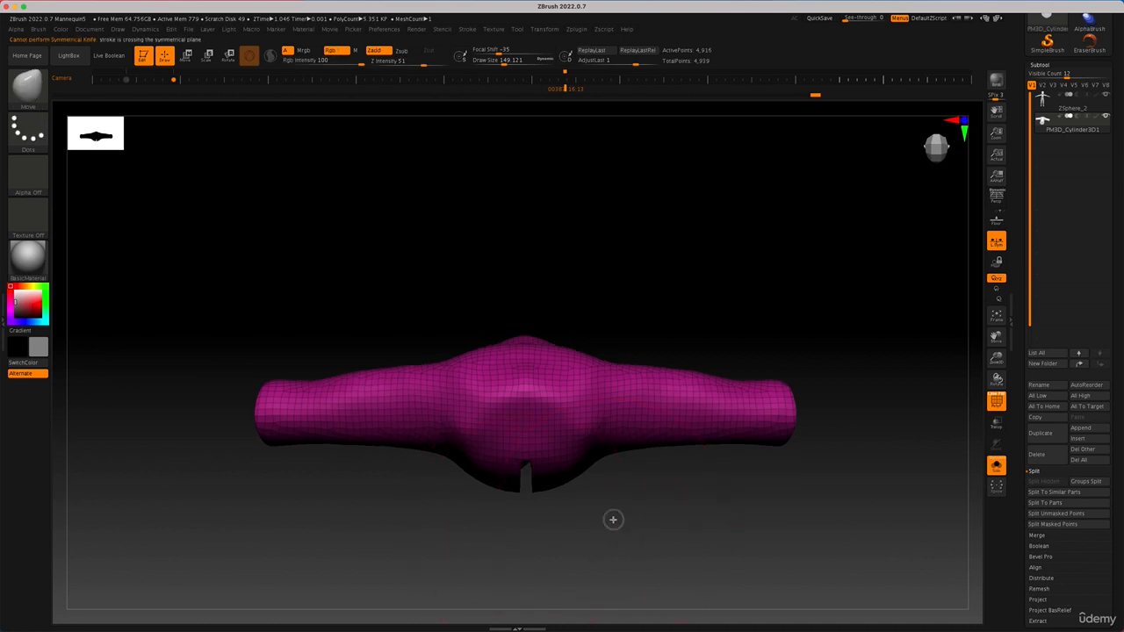
mouse_move(609, 519)
left_mouse_down()
mouse_move(597, 328)
mouse_move(574, 328)
mouse_move(605, 417)
mouse_move(592, 434)
mouse_move(566, 399)
mouse_move(654, 374)
mouse_move(657, 339)
left_mouse_up()
key("ctrl+z")
key("ctrl+z")
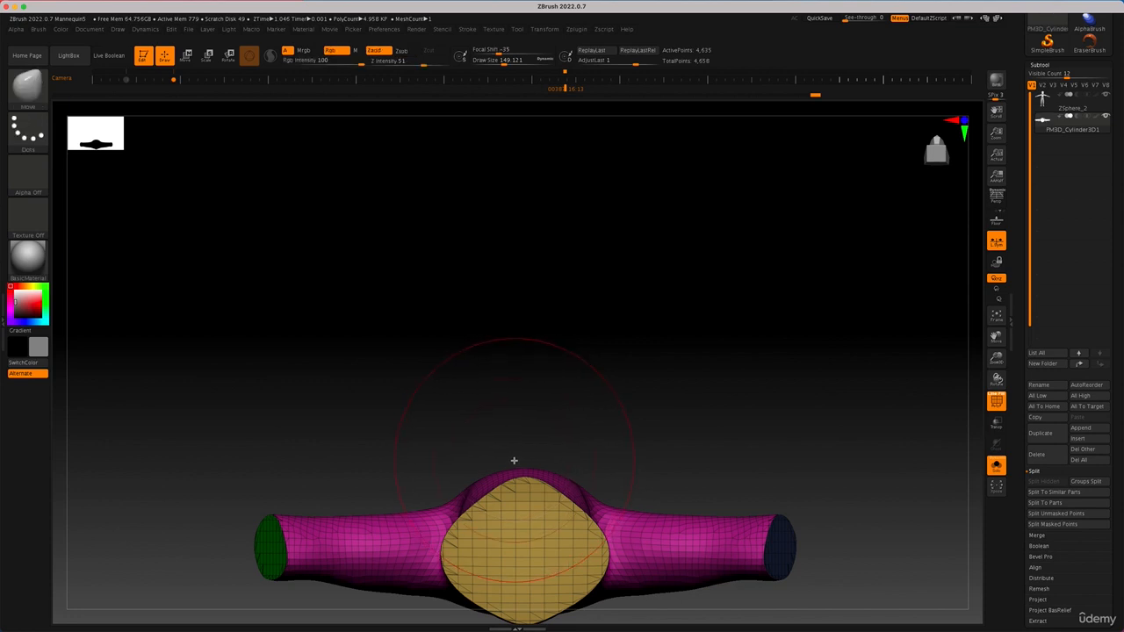
Cut a narrow slot through the garment's front along the centre line with the KnifeCurve brush, viewed from below.
key("ctrl+shift")
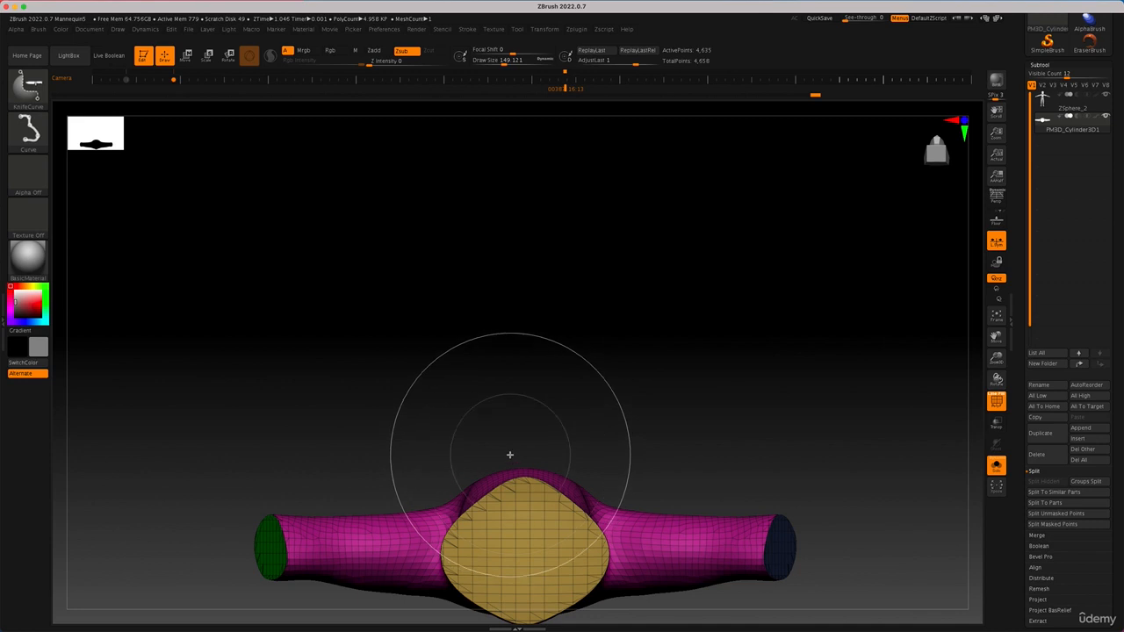
left_click_drag(511, 455, 513, 529)
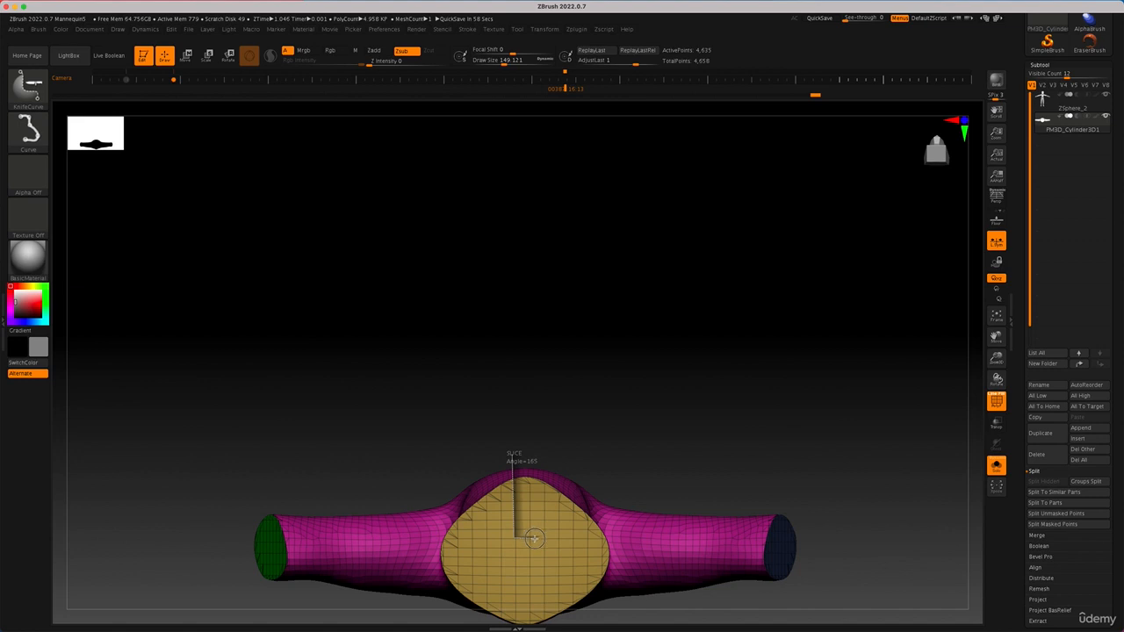
left_click_drag(534, 537, 533, 449)
mouse_move(567, 409)
left_mouse_down()
mouse_move(582, 544)
mouse_move(567, 429)
mouse_move(556, 429)
mouse_move(583, 542)
left_mouse_up()
left_click_drag(626, 193, 623, 243)
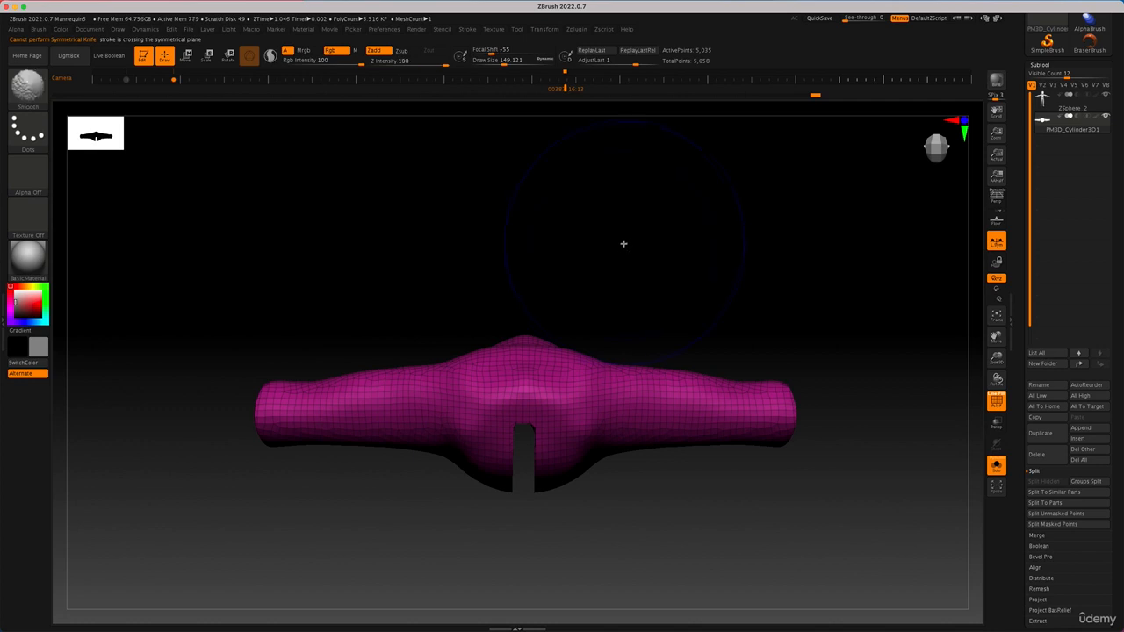
Change the knife brush's stroke from Curve to Circle.
left_click(28, 130, "ctrl+shift")
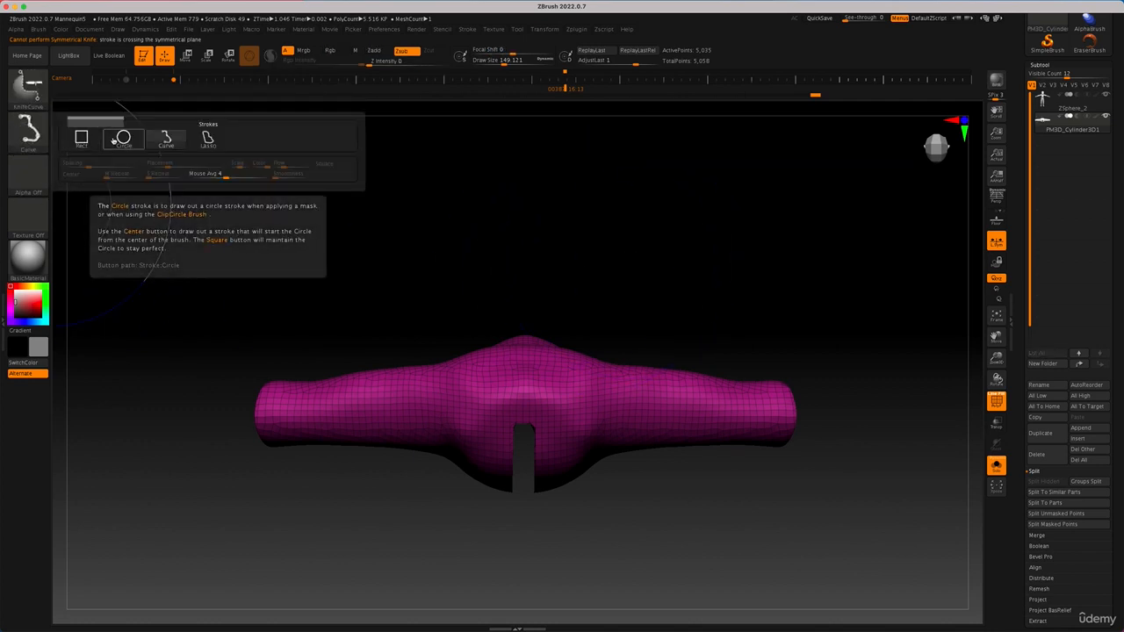
left_click(125, 140, "ctrl+shift")
mouse_move(31, 88)
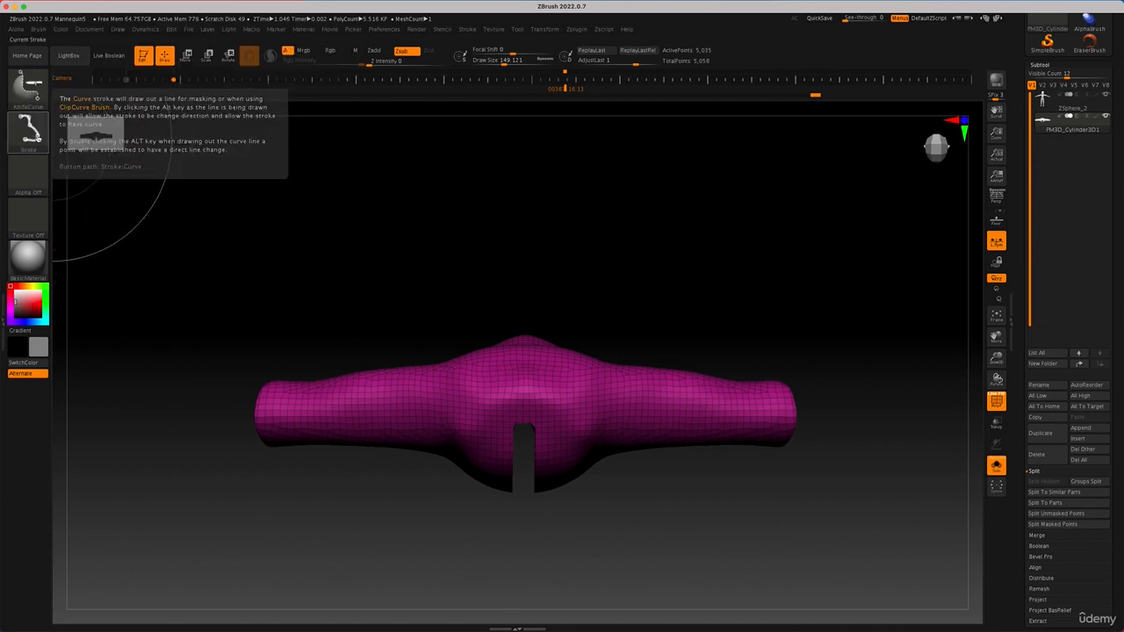
left_click(29, 130, "ctrl+shift")
left_click(123, 138)
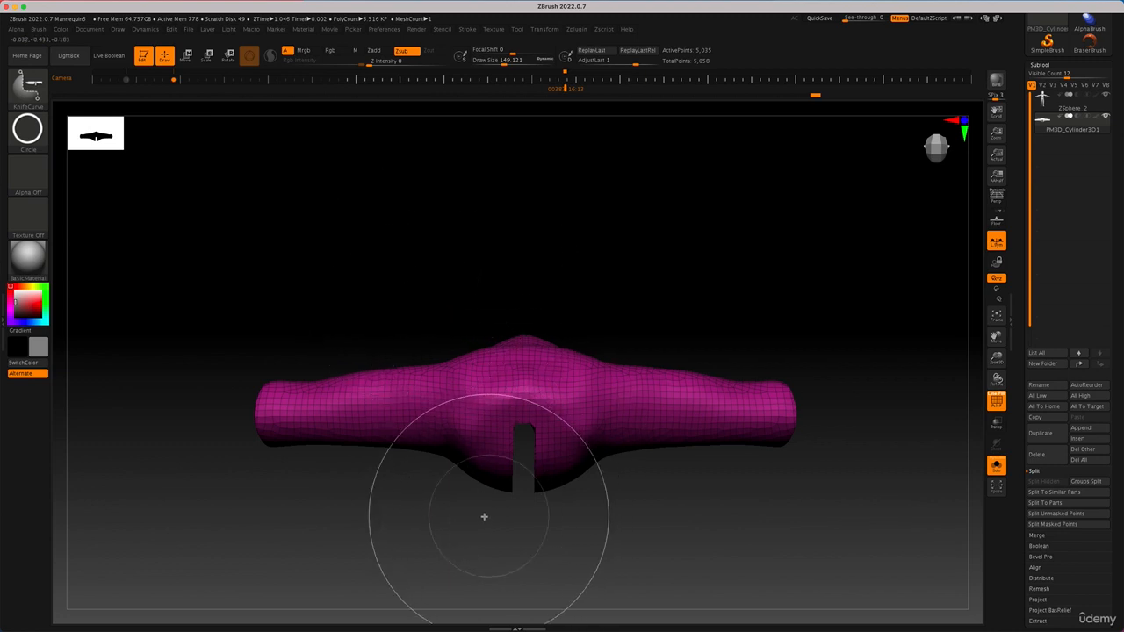
Try cutting a round neck opening with the circular knife in top view, and undo the cut.
mouse_move(469, 525)
left_mouse_down()
mouse_move(493, 510)
mouse_move(575, 393)
left_mouse_up()
mouse_move(659, 530)
left_mouse_down()
mouse_move(652, 439)
mouse_move(665, 511)
mouse_move(655, 524)
left_mouse_up()
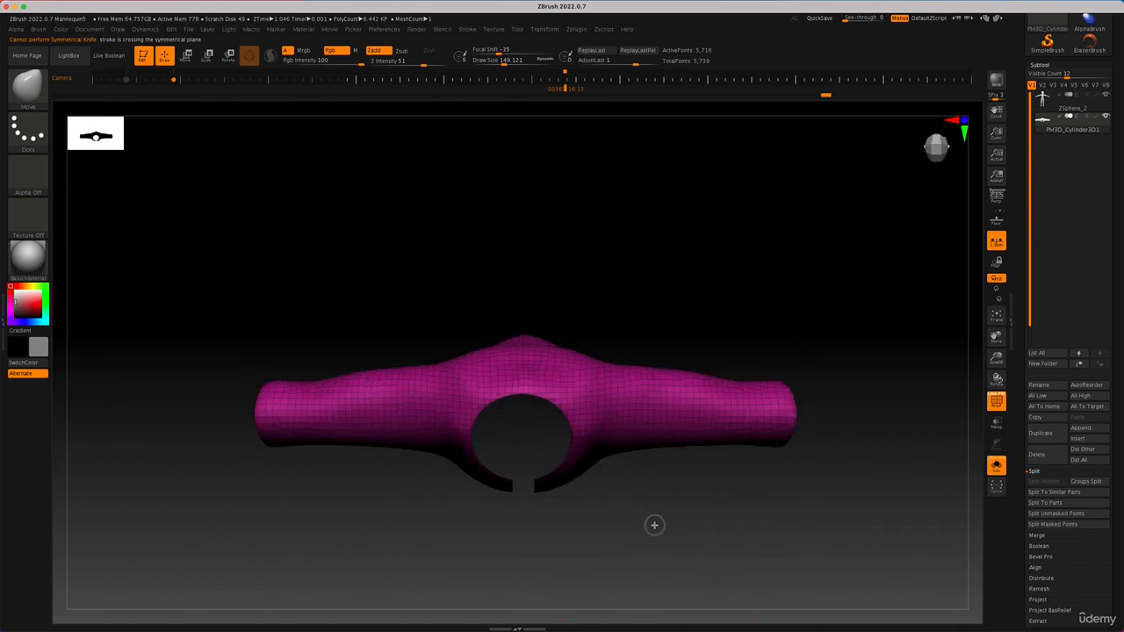
key("ctrl+z")
Cut a round neckline through the top of the garment with the circular knife and check the opening from the front.
mouse_move(470, 518)
left_mouse_down("ctrl+shift")
mouse_move(539, 464)
mouse_move(576, 368)
left_mouse_up("ctrl+shift")
key("b")
key("m")
key("v")
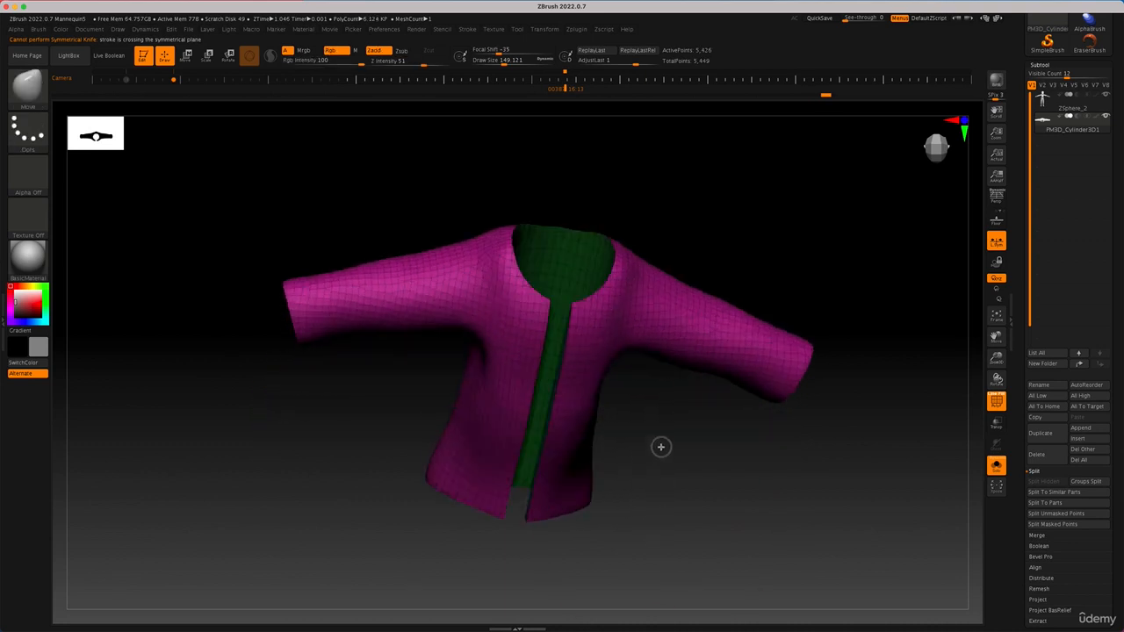
left_click_drag(661, 447, 652, 419)
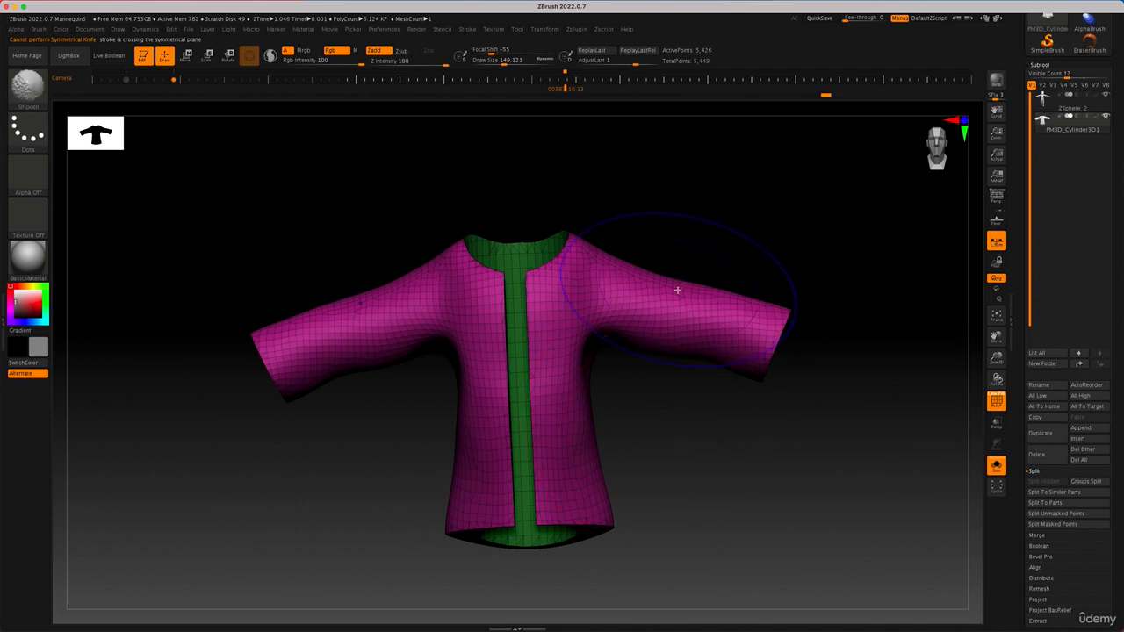
Try removing a circular area from each side of the torso with the circular knife, and undo the cut.
left_click_drag(655, 411, 794, 538, "ctrl+shift")
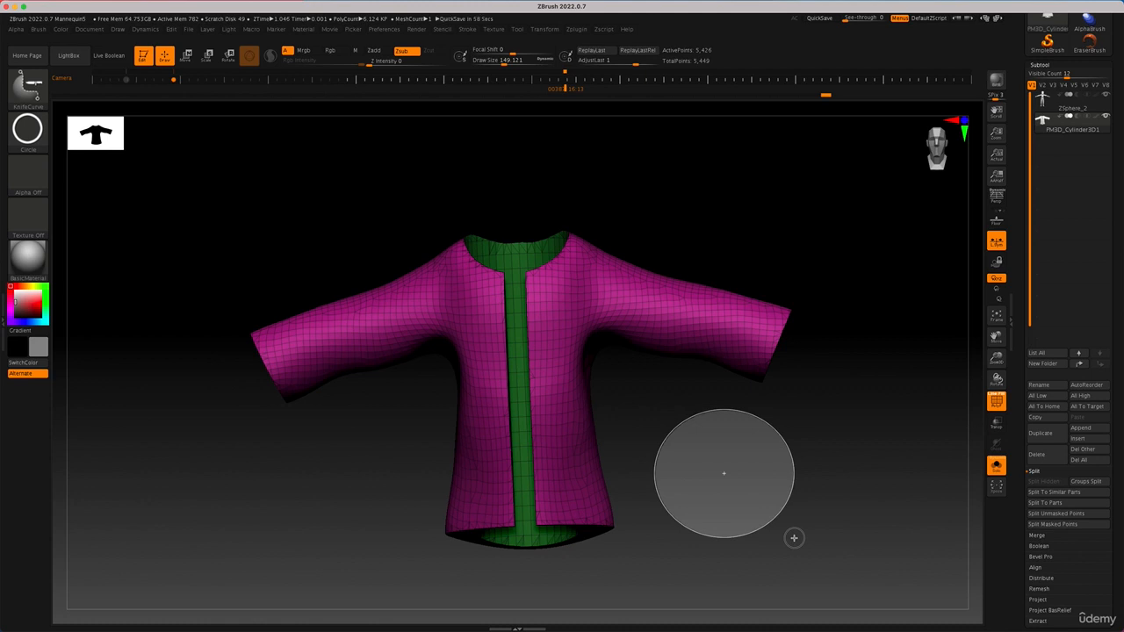
mouse_move(793, 537)
left_mouse_down("ctrl+shift")
mouse_move(685, 527)
mouse_move(720, 460)
mouse_move(768, 543)
mouse_move(732, 567)
mouse_move(777, 567)
mouse_move(421, 471)
mouse_move(505, 522)
left_mouse_up("ctrl+shift")
left_click_drag(726, 512, 784, 474)
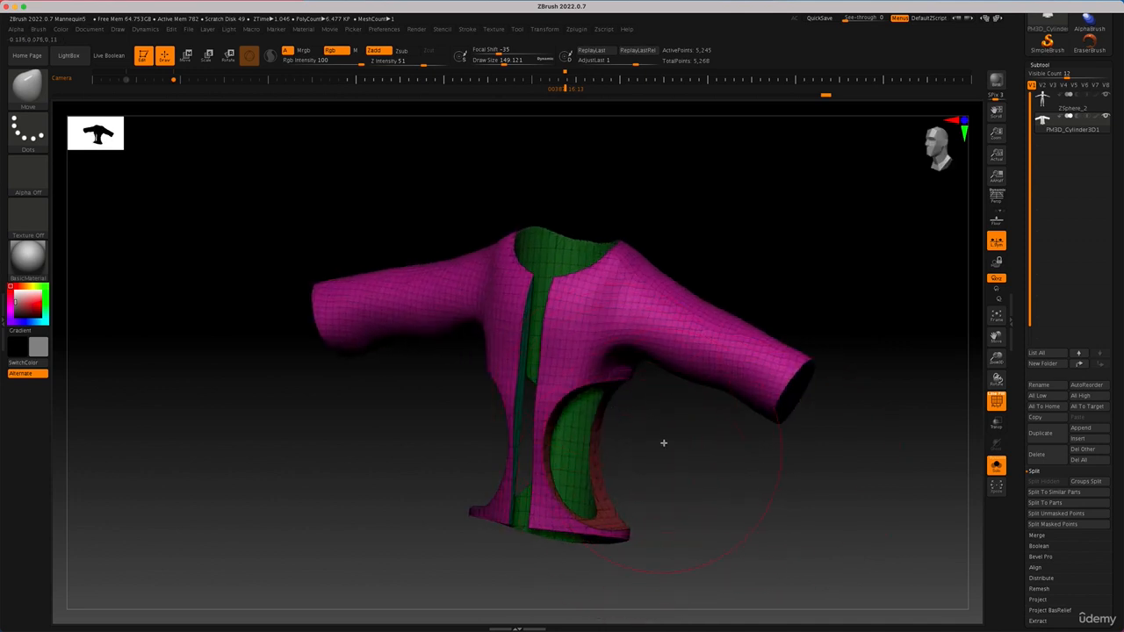
mouse_move(662, 442)
left_mouse_down()
mouse_move(679, 467)
mouse_move(735, 368)
left_mouse_up()
key("ctrl+z")
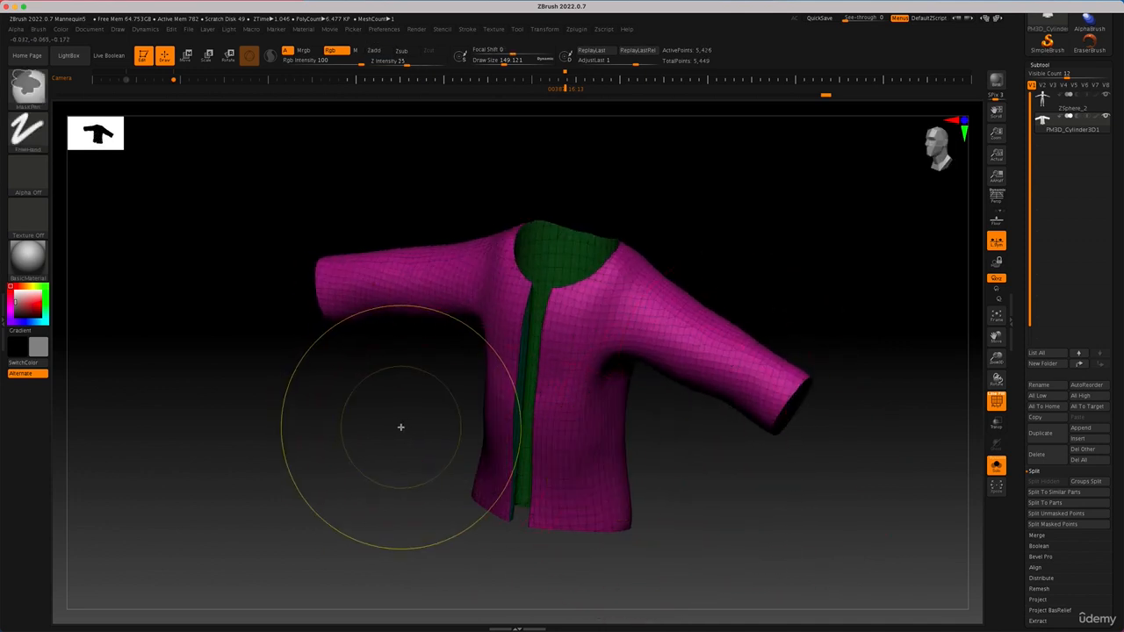
Inspect the neck hole, the front opening and the inside of the garment from above, below and the front.
mouse_move(659, 462)
left_mouse_down()
mouse_move(685, 492)
mouse_move(672, 421)
mouse_move(647, 515)
left_mouse_up()
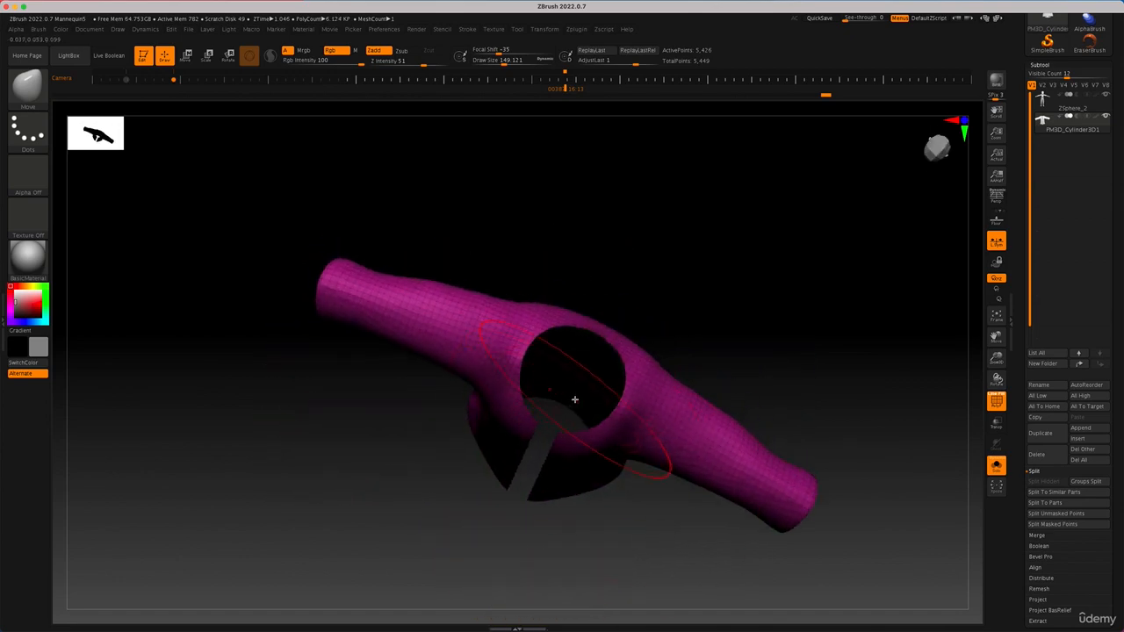
left_click_drag(574, 399, 535, 504)
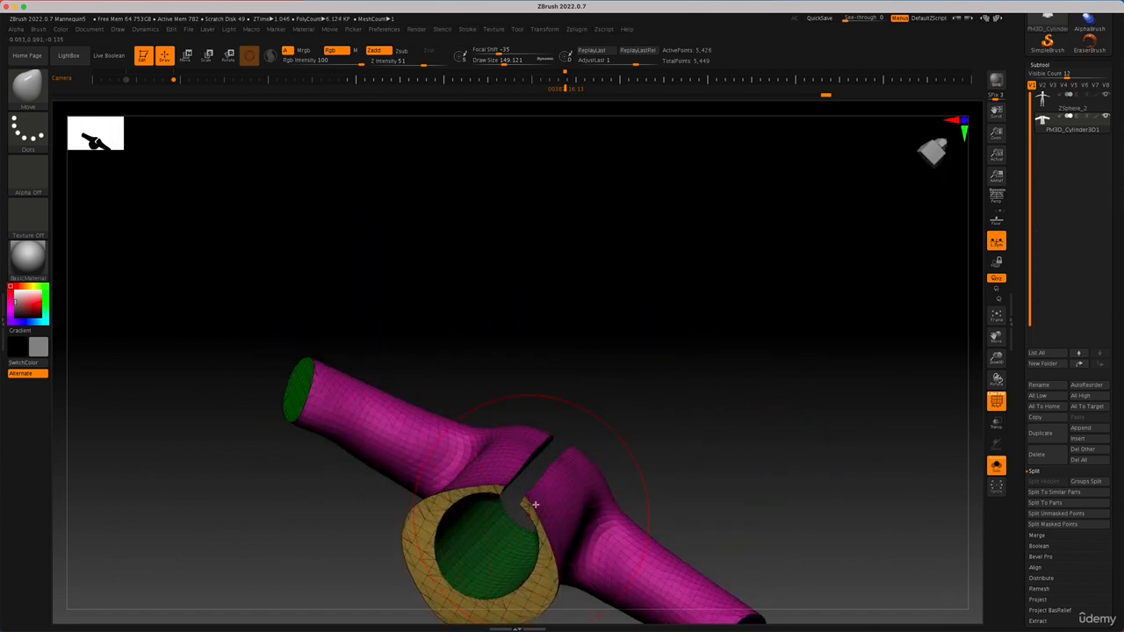
mouse_move(652, 418)
left_mouse_down()
mouse_move(585, 462)
mouse_move(688, 497)
mouse_move(853, 419)
mouse_move(783, 411)
mouse_move(767, 459)
left_mouse_up()
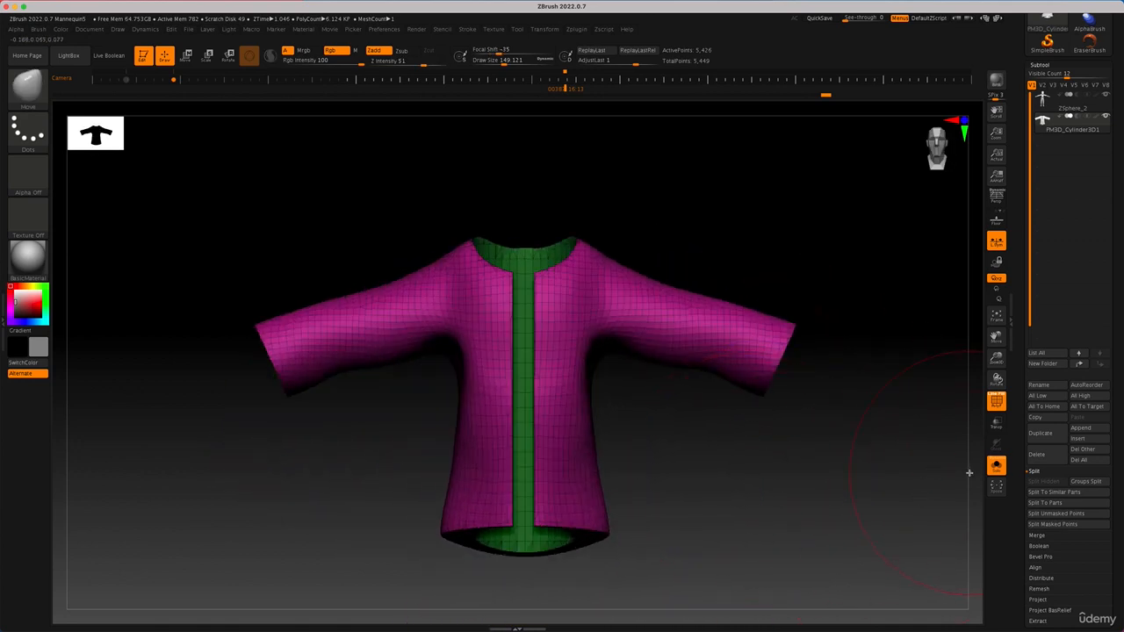
Turn off Solo mode and examine the jacket's cuffs, hem and front opening on the mannequin.
left_click(996, 465)
left_click_drag(778, 463, 716, 448)
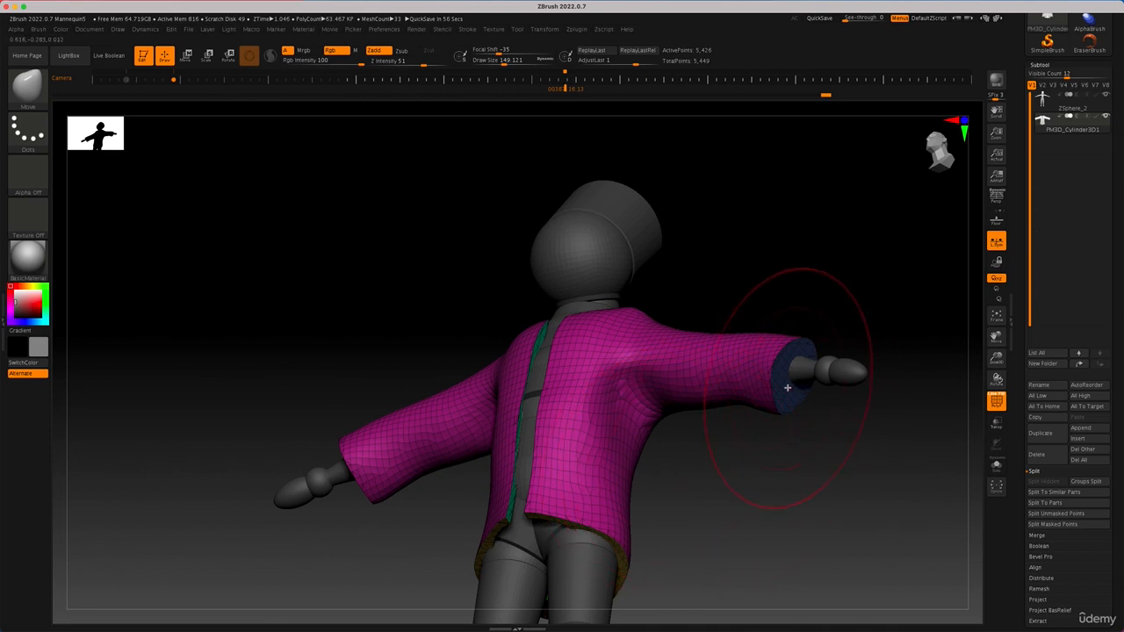
left_click_drag(757, 490, 769, 458)
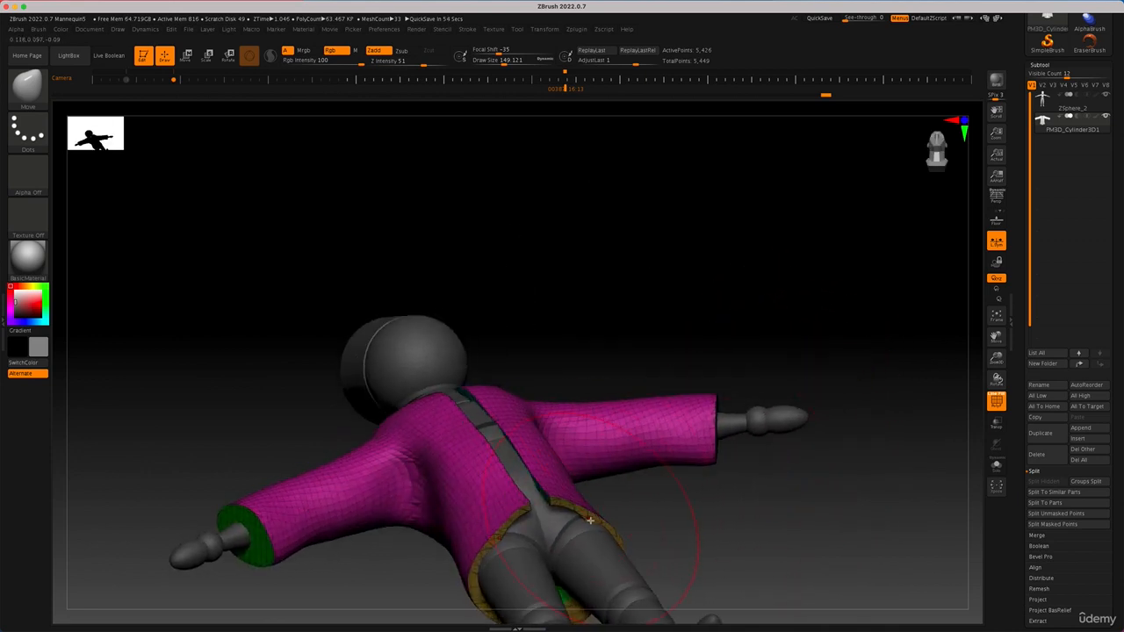
left_click_drag(665, 540, 678, 554)
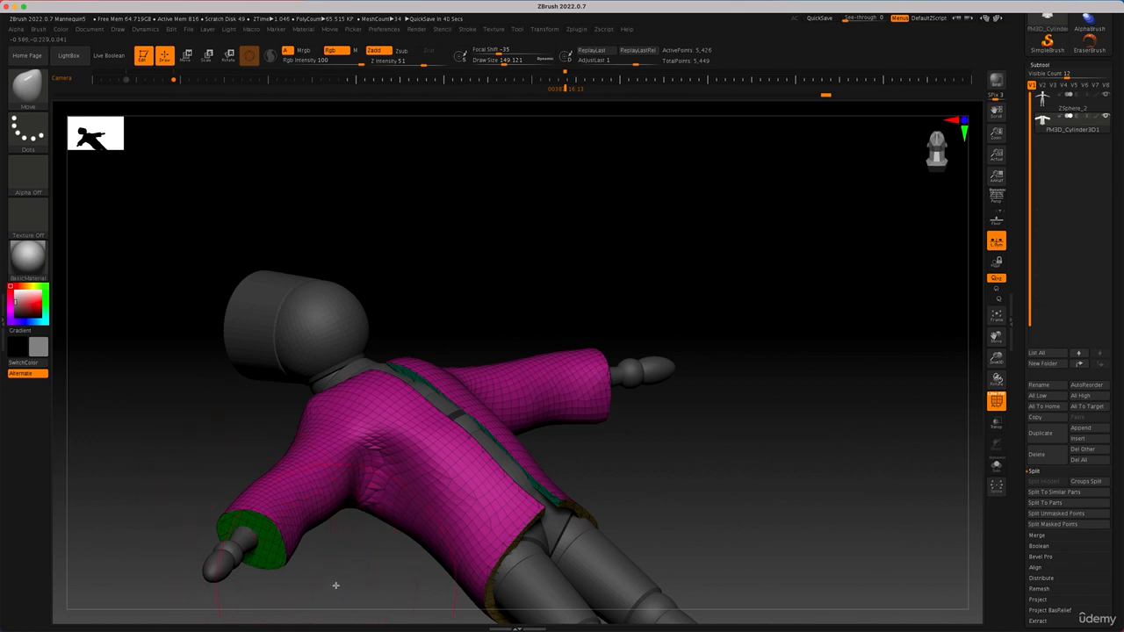
left_click_drag(335, 586, 334, 590)
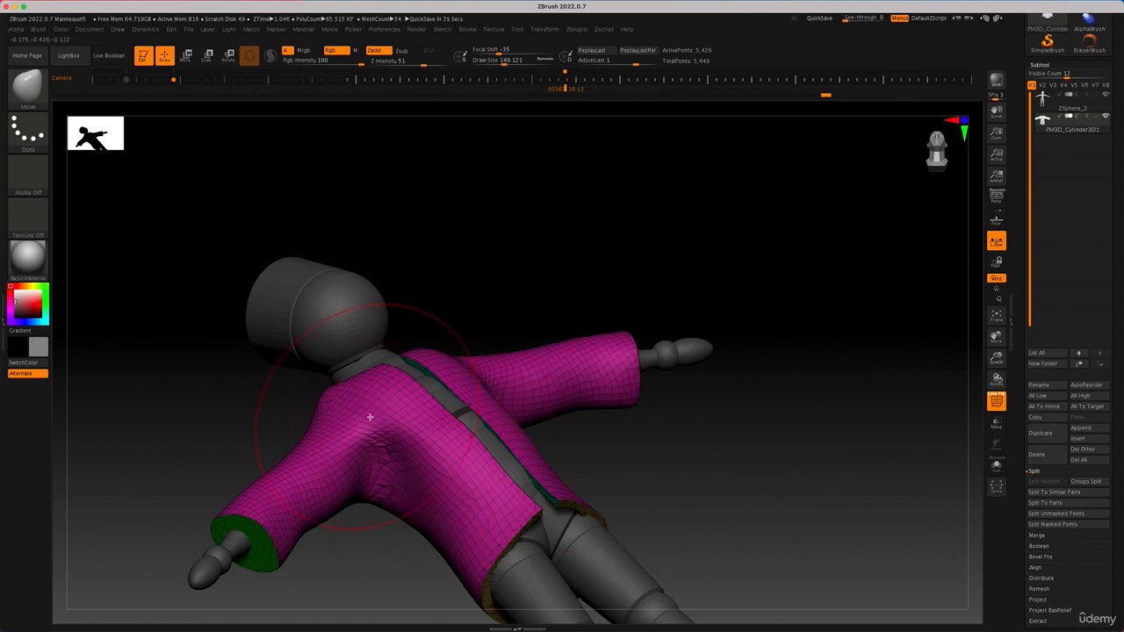
Isolate the jacket's magenta outer polygroup, hiding the cuff caps, hem cap and inner cut surfaces.
left_click(416, 461, "ctrl+shift")
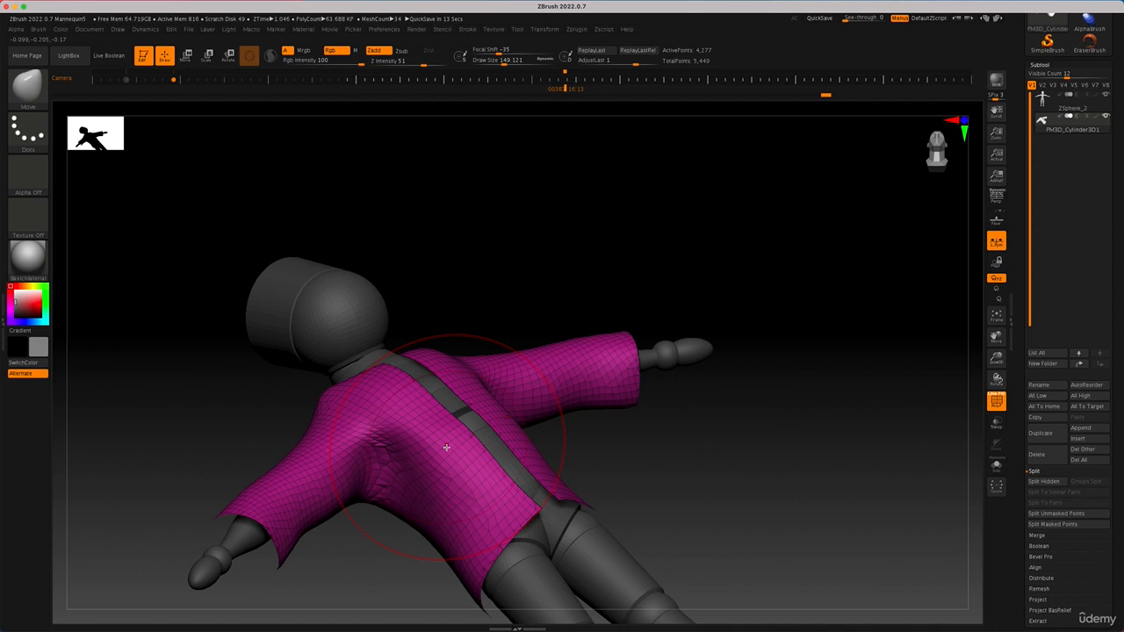
left_click(692, 489, "ctrl+shift")
left_click(427, 463, "ctrl+shift")
left_click_drag(646, 481, 970, 556)
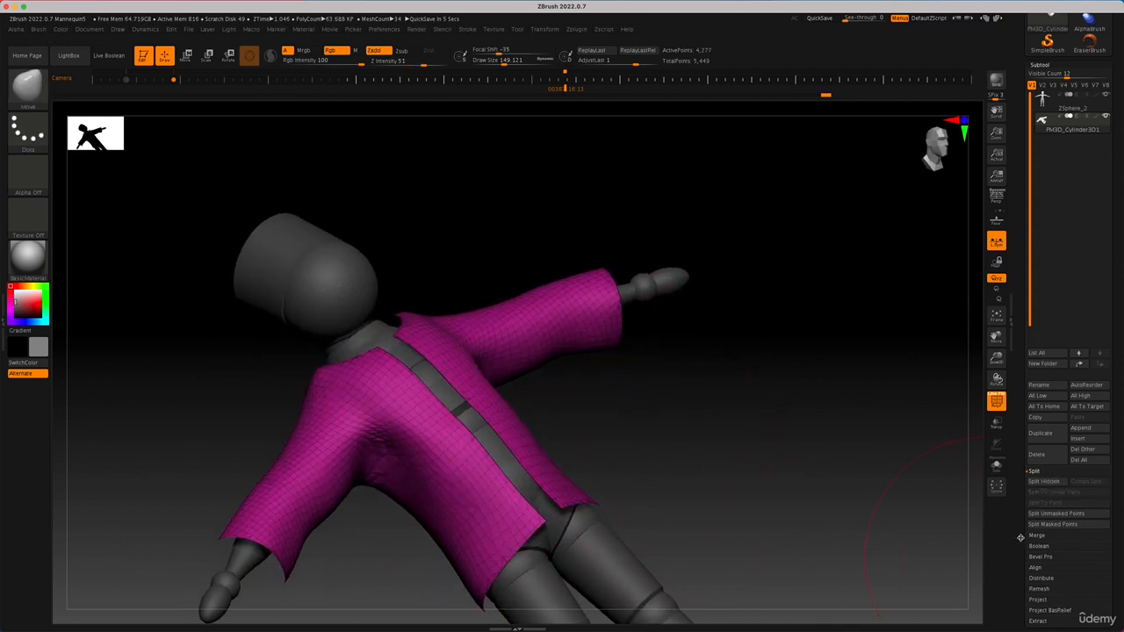
Delete the hidden polygons with Del Hidden in the Modify Topology settings, keeping only the jacket's outer shell.
scroll(1026, 509, "down", 5)
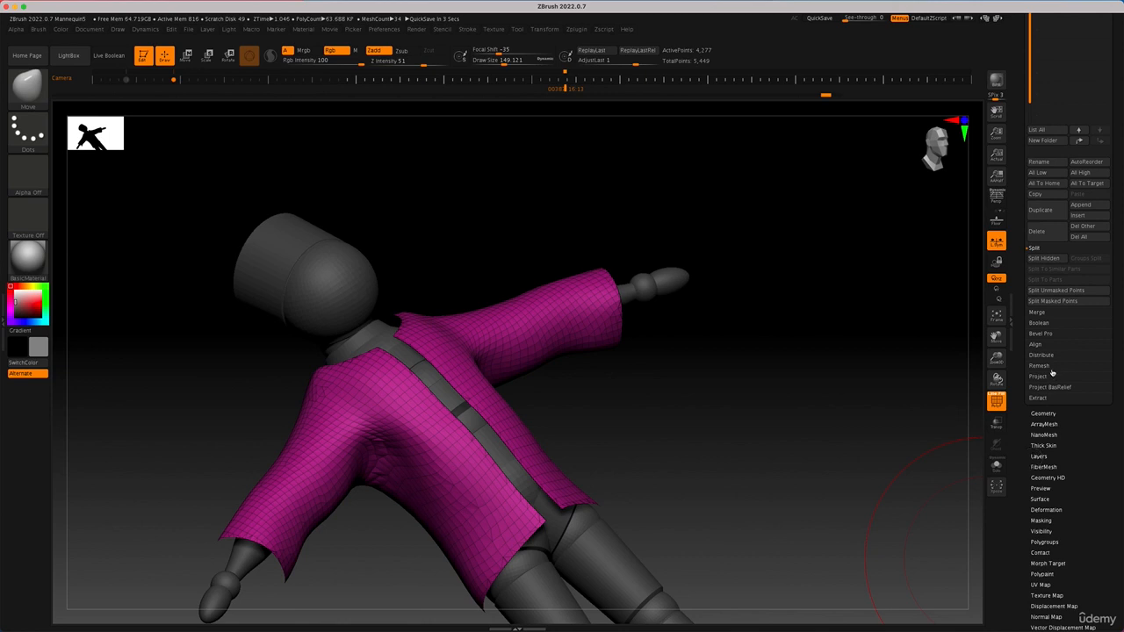
left_click(1041, 400)
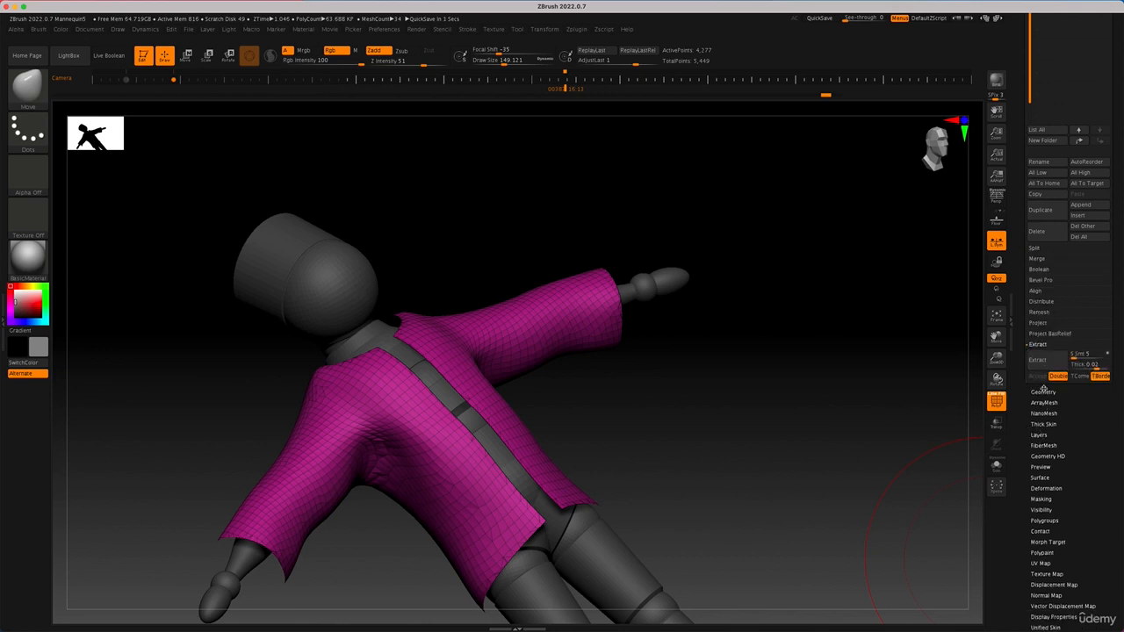
left_click(1043, 389)
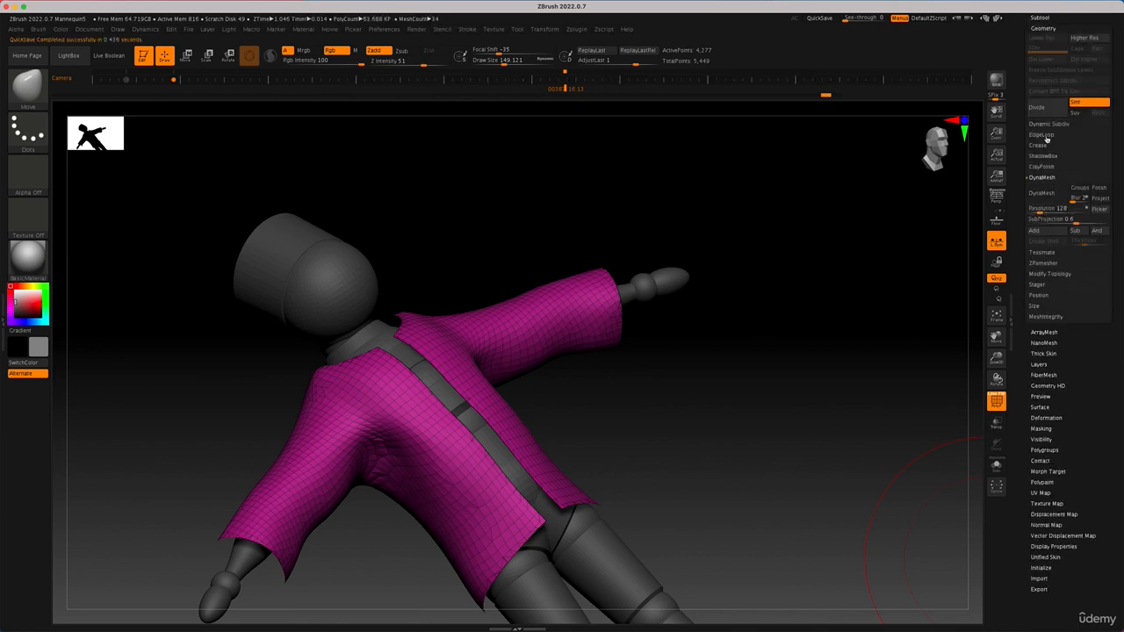
left_click(1052, 272)
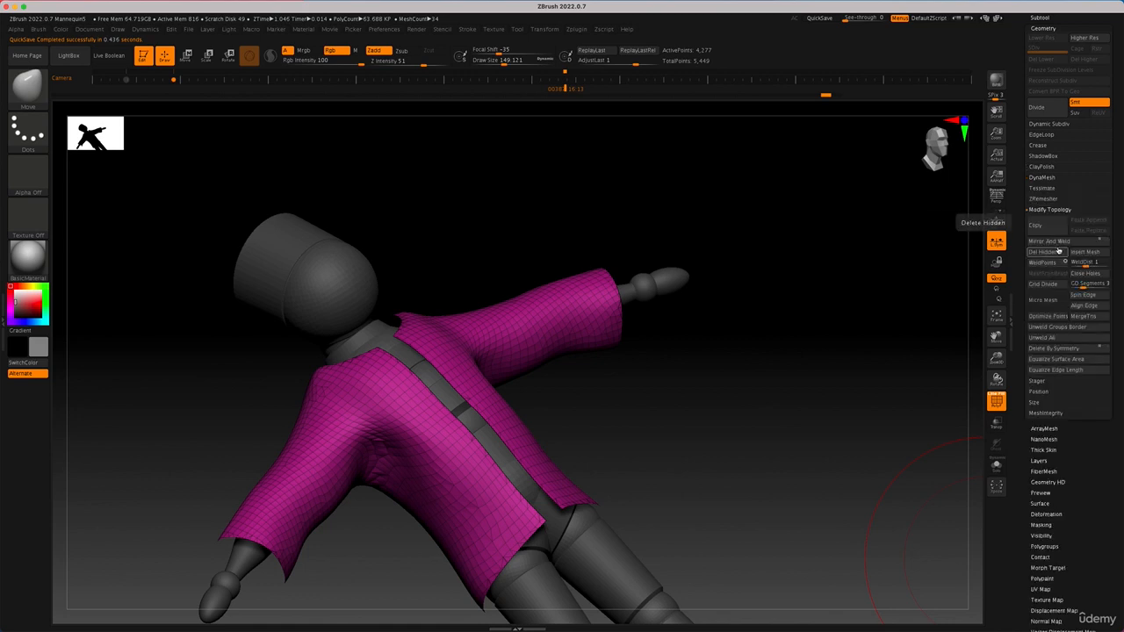
left_click_drag(853, 333, 597, 382)
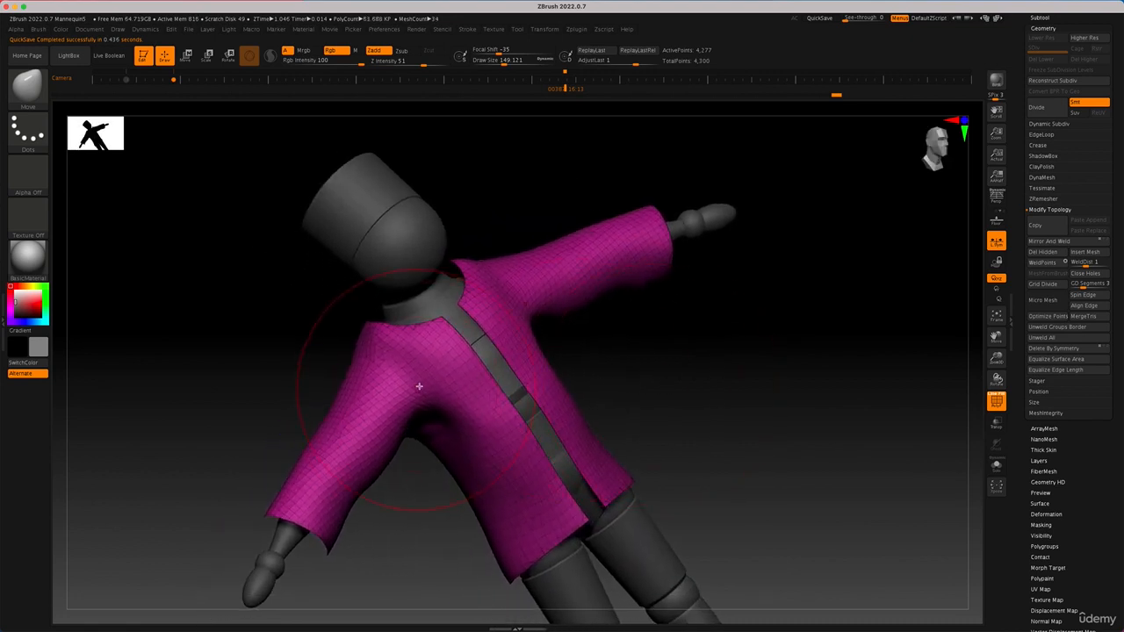
Preview the jacket without PolyFrame, try raising it to subdivision level 3, then undo that and restore PolyFrame.
key("shift+f")
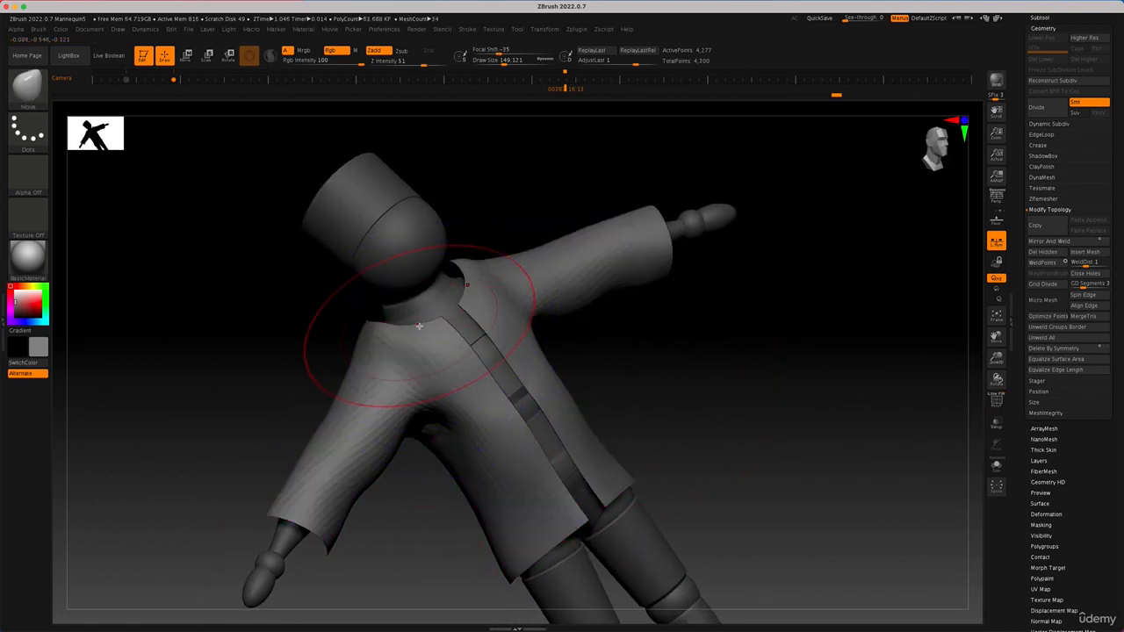
key("shift+f")
key("shift+f")
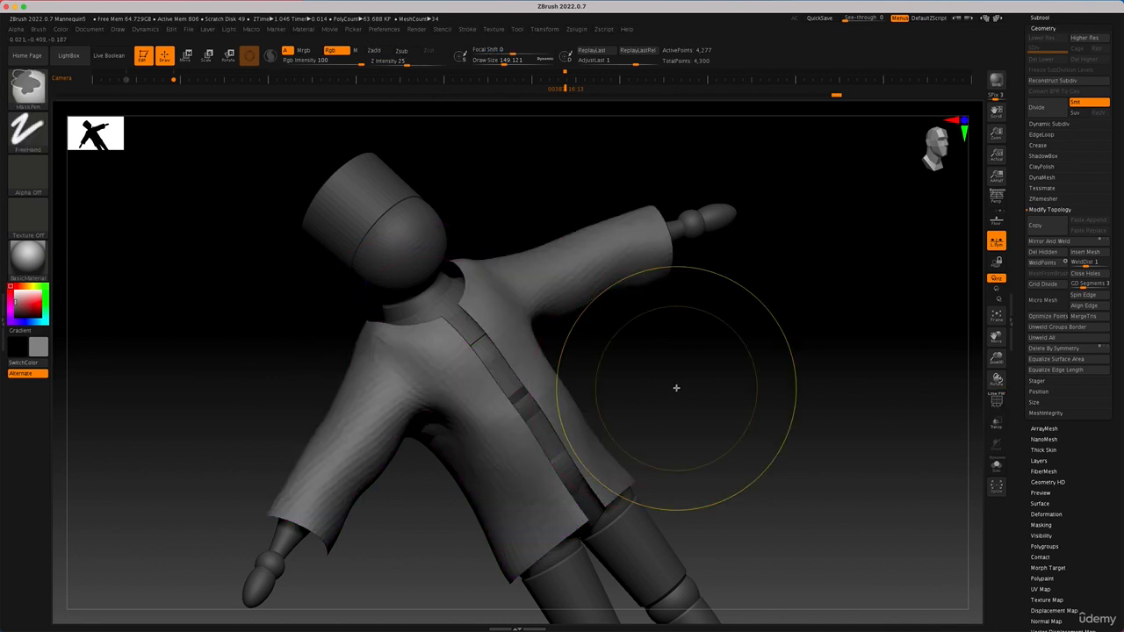
key("d")
key("d")
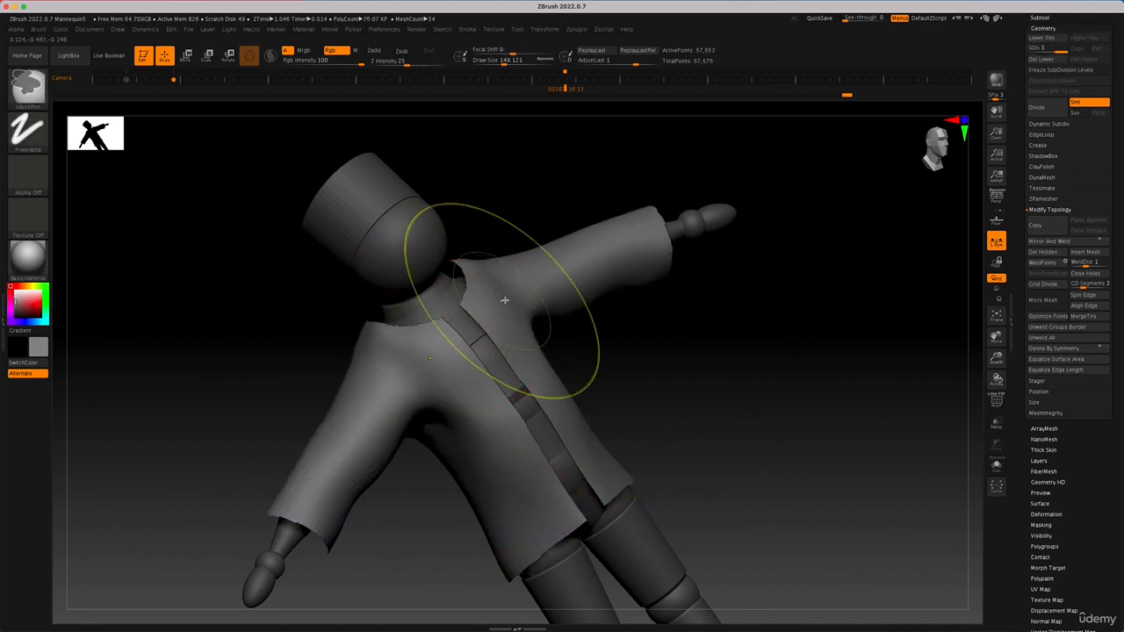
key("ctrl+z")
key("f")
key("shift+f")
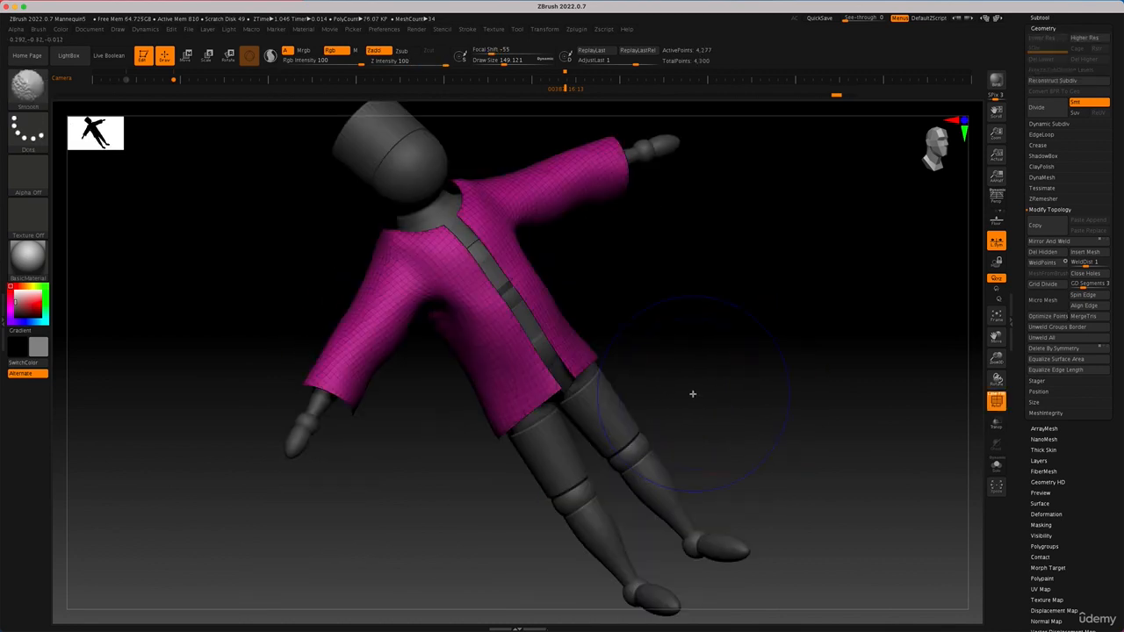
Remesh the jacket with ZRemesher at a target polygon count of 5 and check the new topology.
mouse_move(647, 299)
left_mouse_down("alt")
mouse_move(714, 259)
mouse_move(702, 261)
left_mouse_up("alt")
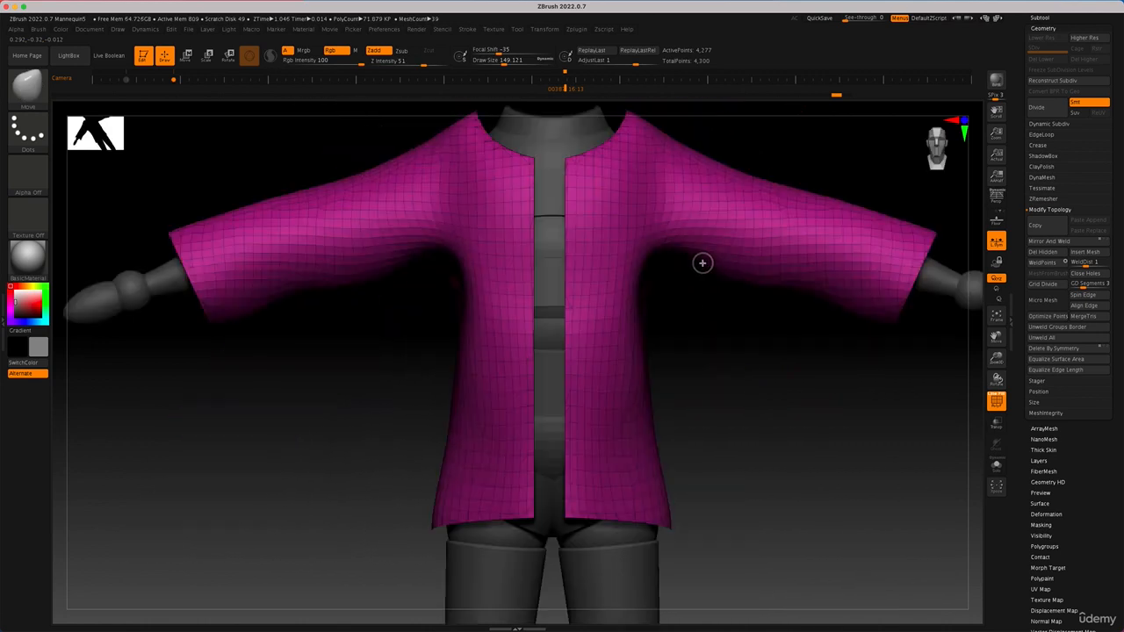
left_click_drag(729, 391, 722, 401, "alt")
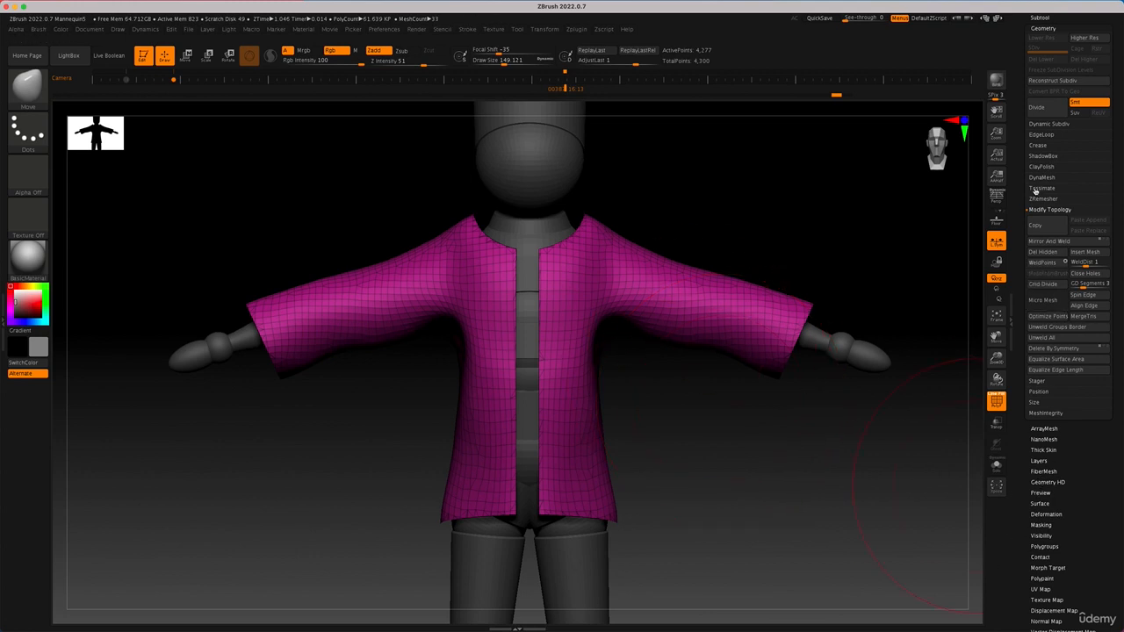
left_click(1041, 199)
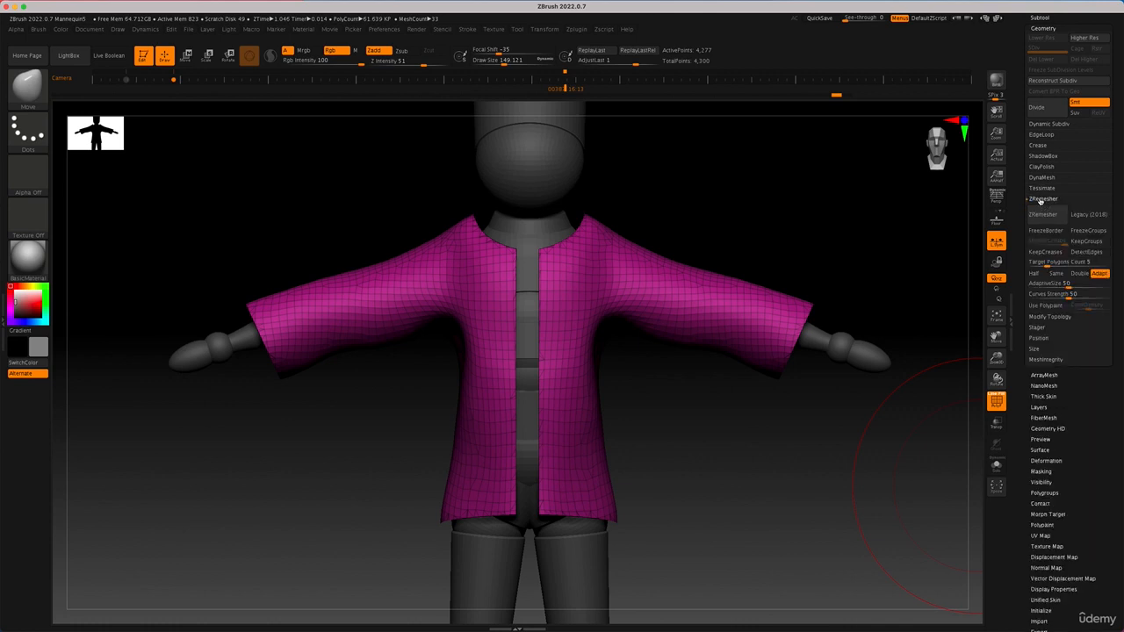
left_click(1043, 215)
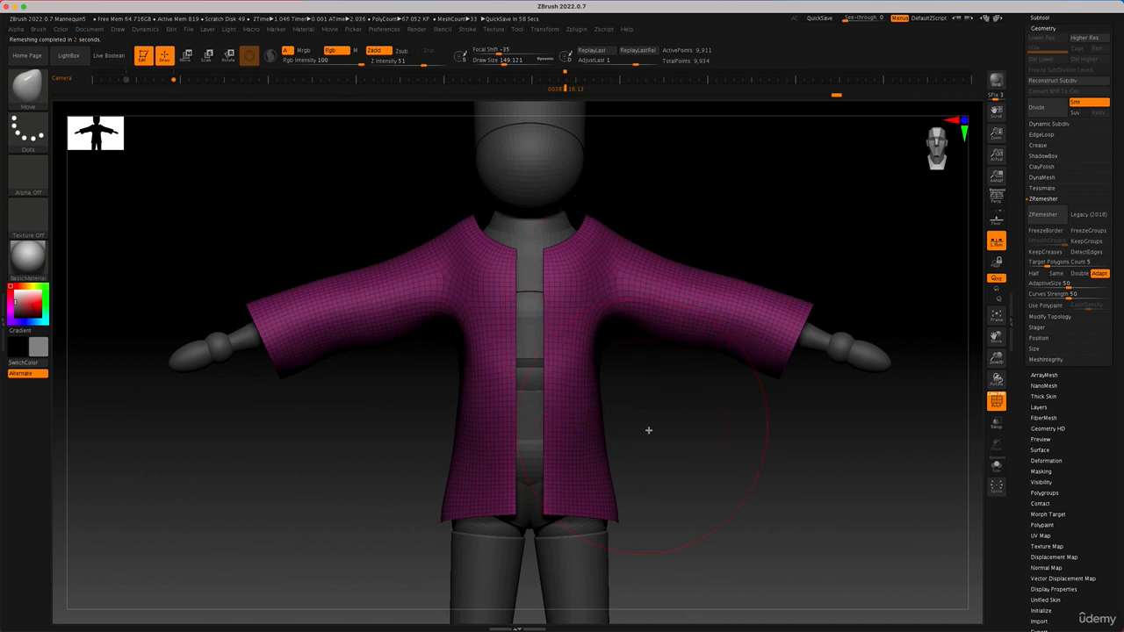
mouse_move(647, 429)
left_mouse_down()
mouse_move(727, 436)
mouse_move(714, 403)
mouse_move(687, 404)
mouse_move(672, 434)
left_mouse_up()
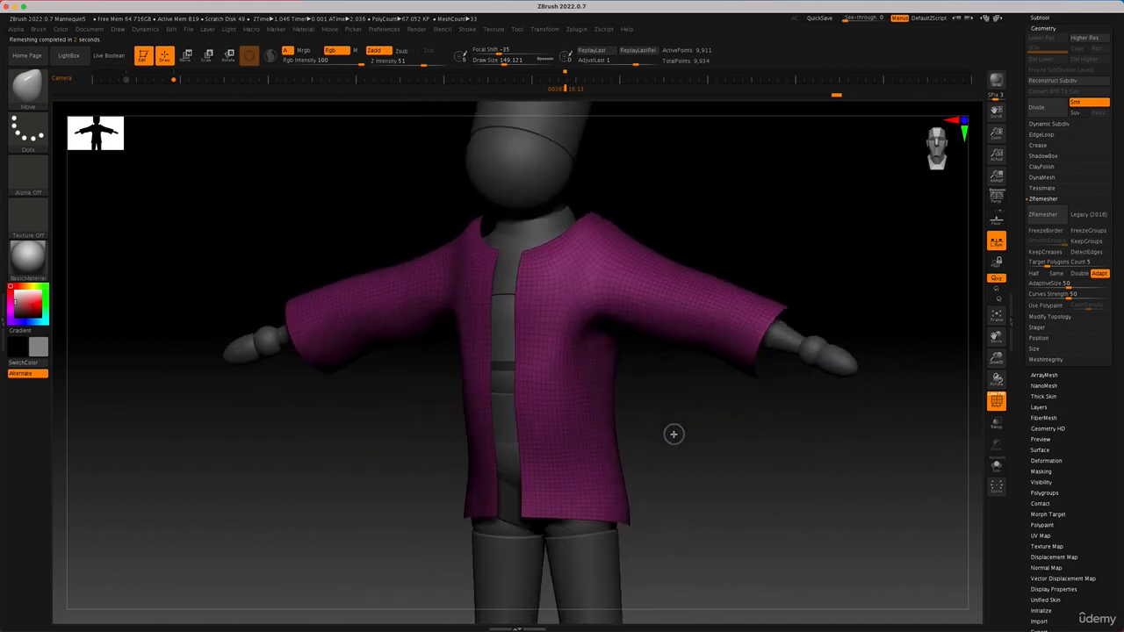
Run ZRemesher on the jacket again and inspect the regenerated topology with PolyFrame on.
key("shift+f")
key("shift+f")
left_click(1043, 214)
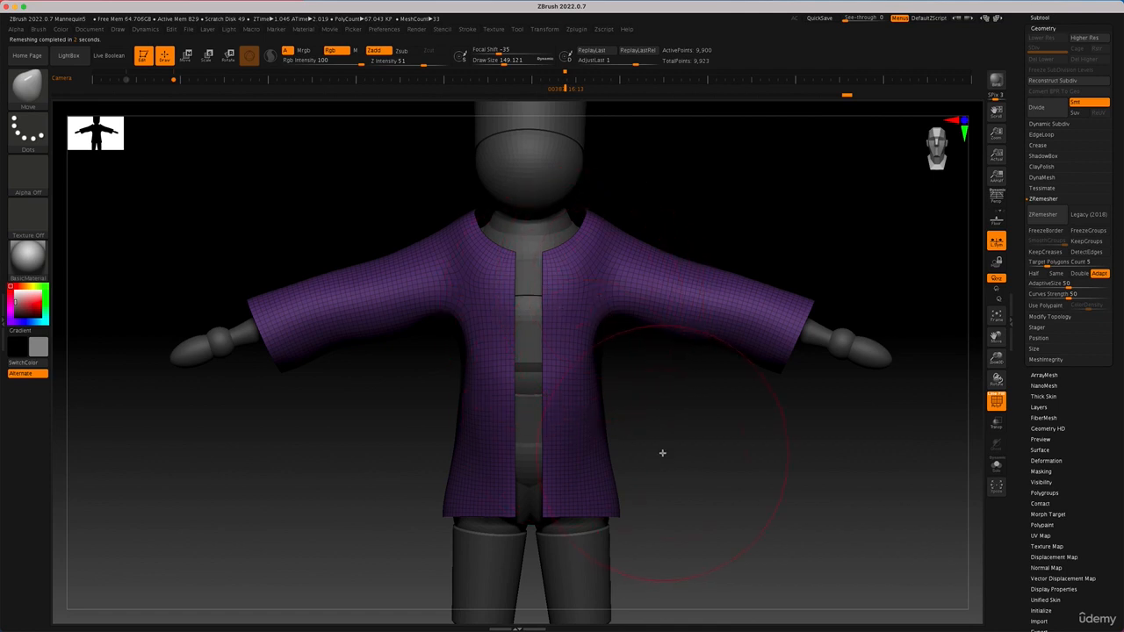
left_click_drag(662, 452, 693, 437)
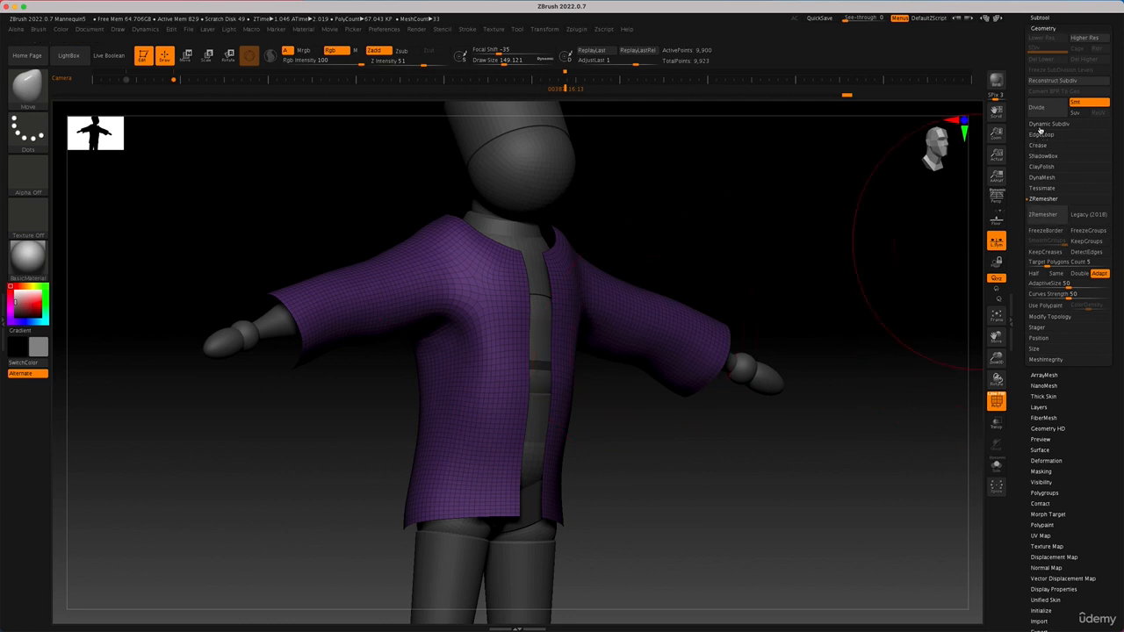
Preview the jacket with Dynamic Subdiv at a thickness of 0.00488, and switch Dynamic Subdiv off again.
left_click(1040, 126)
left_click(1039, 133)
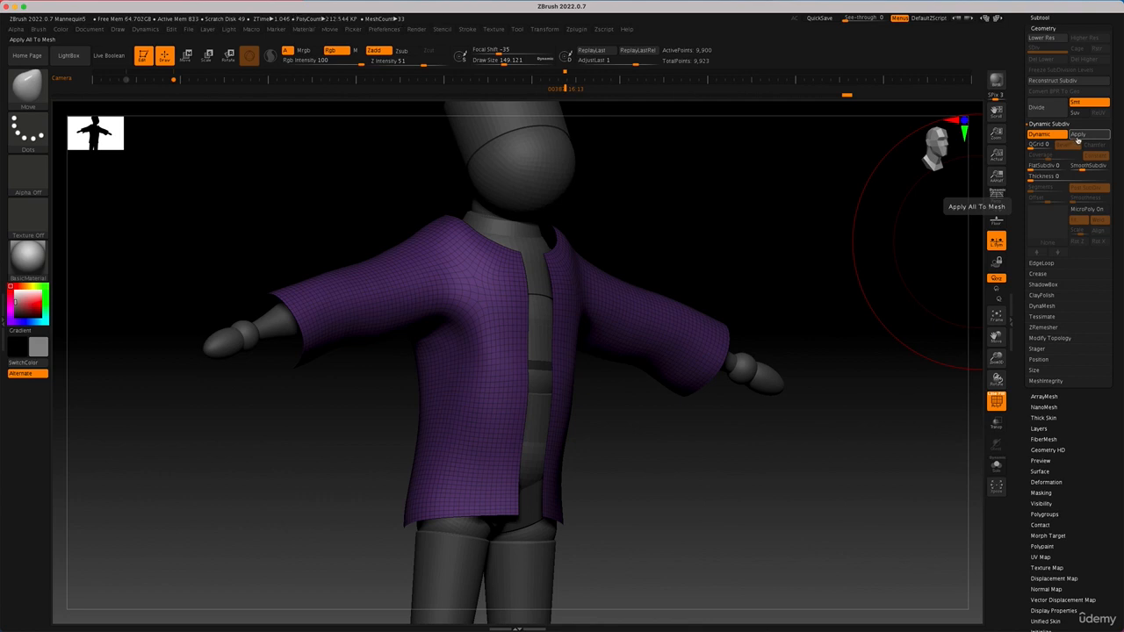
left_click_drag(1036, 177, 1049, 177)
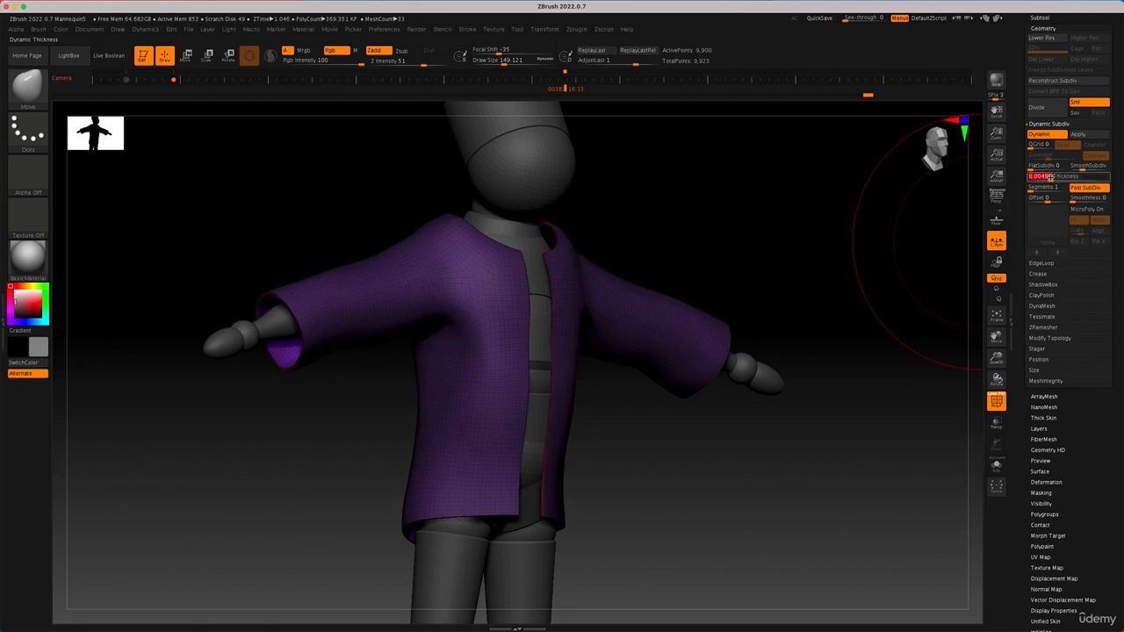
left_click_drag(852, 456, 794, 451)
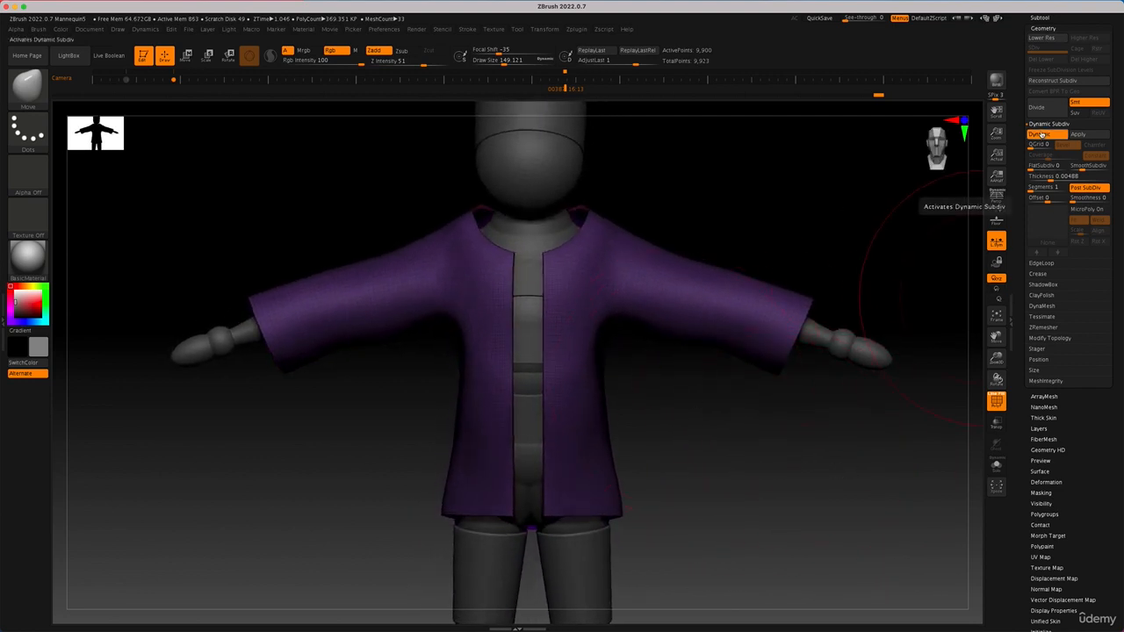
left_click(1038, 133)
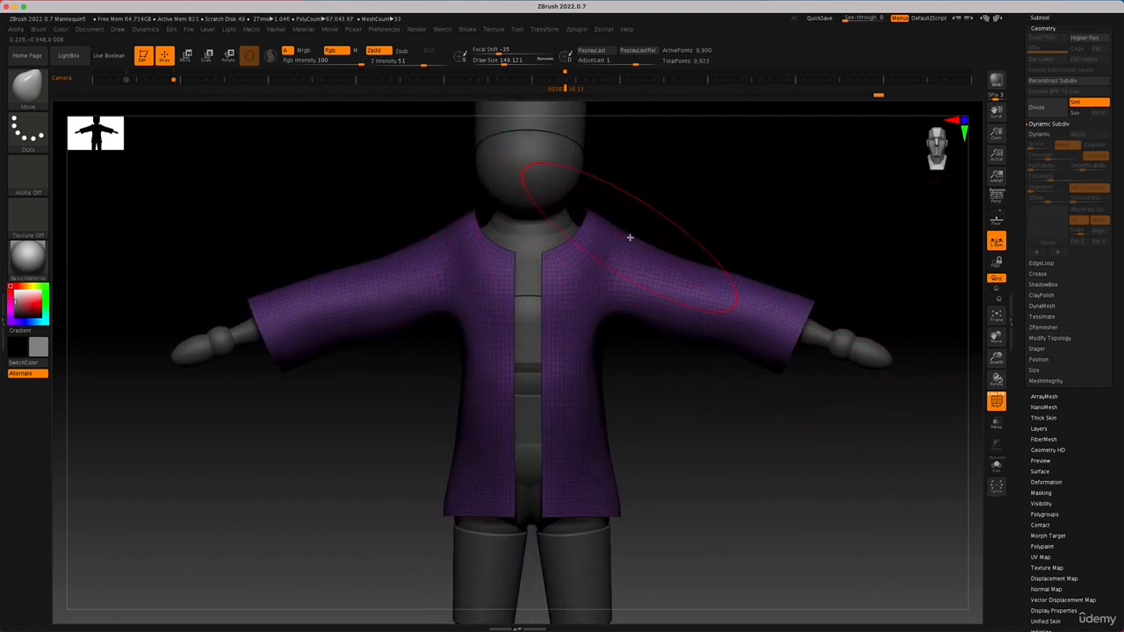
Adjust the jacket's neckline and shoulder line with the Move brush at a draw size of about 192.
key("space")
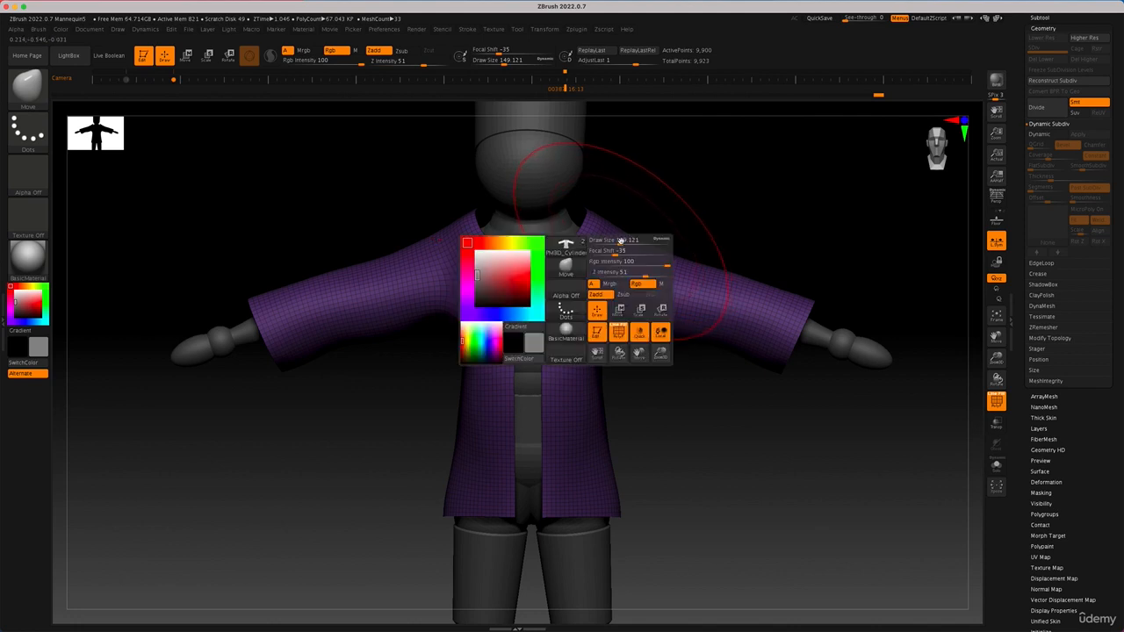
mouse_move(622, 244)
left_mouse_down()
mouse_move(602, 261)
mouse_move(605, 248)
left_mouse_up()
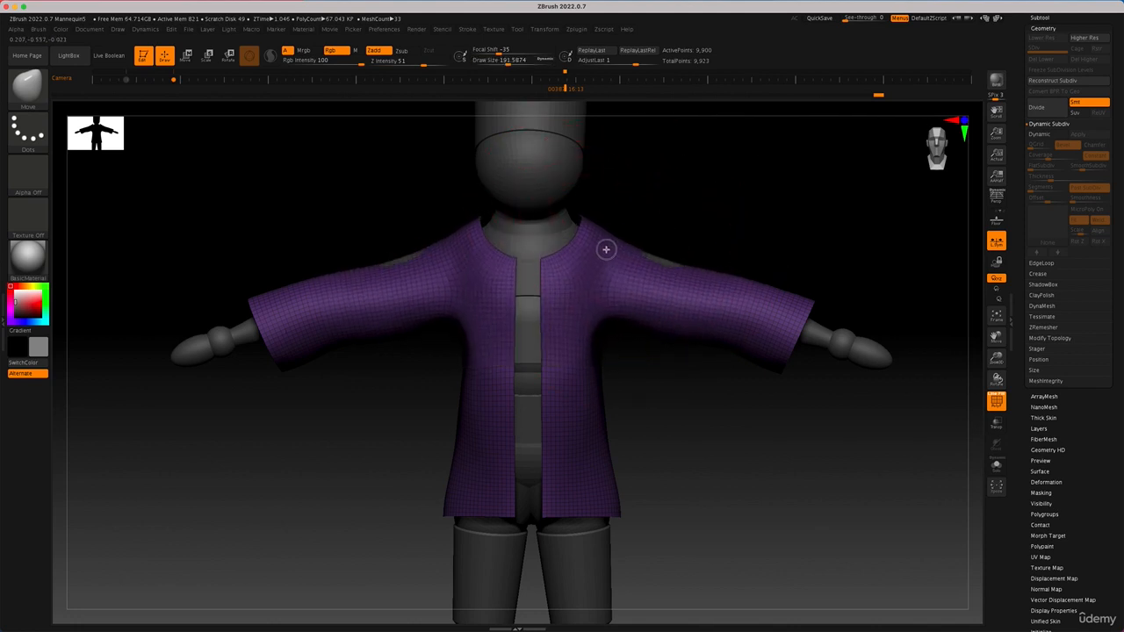
mouse_move(694, 271)
left_mouse_down()
mouse_move(669, 279)
mouse_move(670, 262)
left_mouse_up()
Reshape the sleeve cuffs and front hem with the Move brush at a draw size of about 97.
key("space")
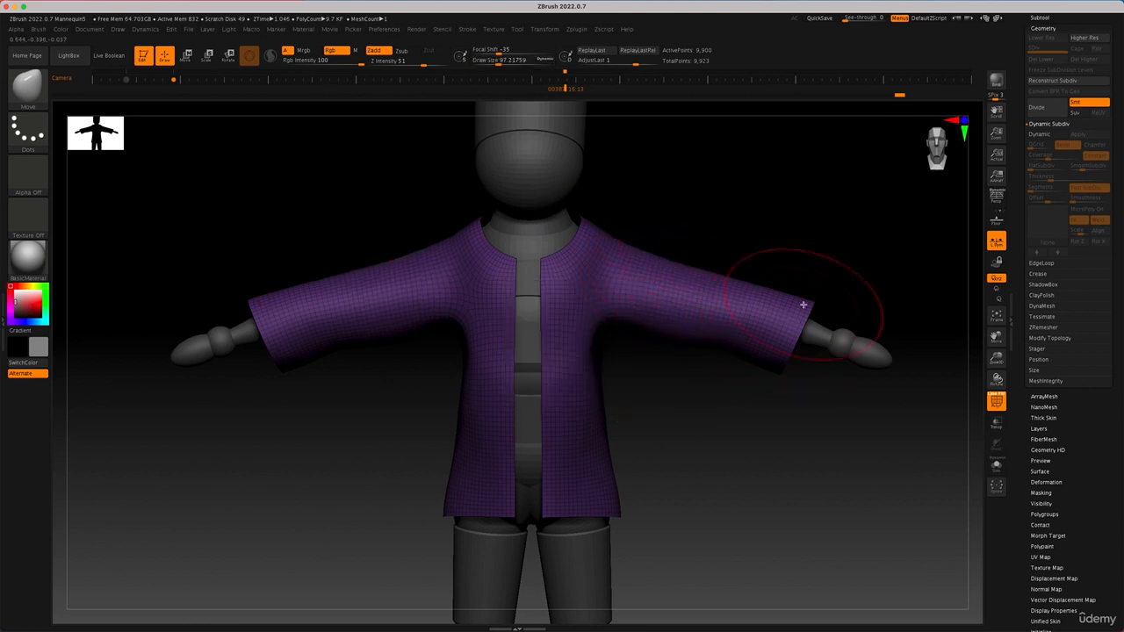
mouse_move(802, 301)
left_mouse_down()
mouse_move(780, 298)
mouse_move(777, 369)
mouse_move(795, 369)
left_mouse_up()
left_click_drag(257, 308, 268, 304)
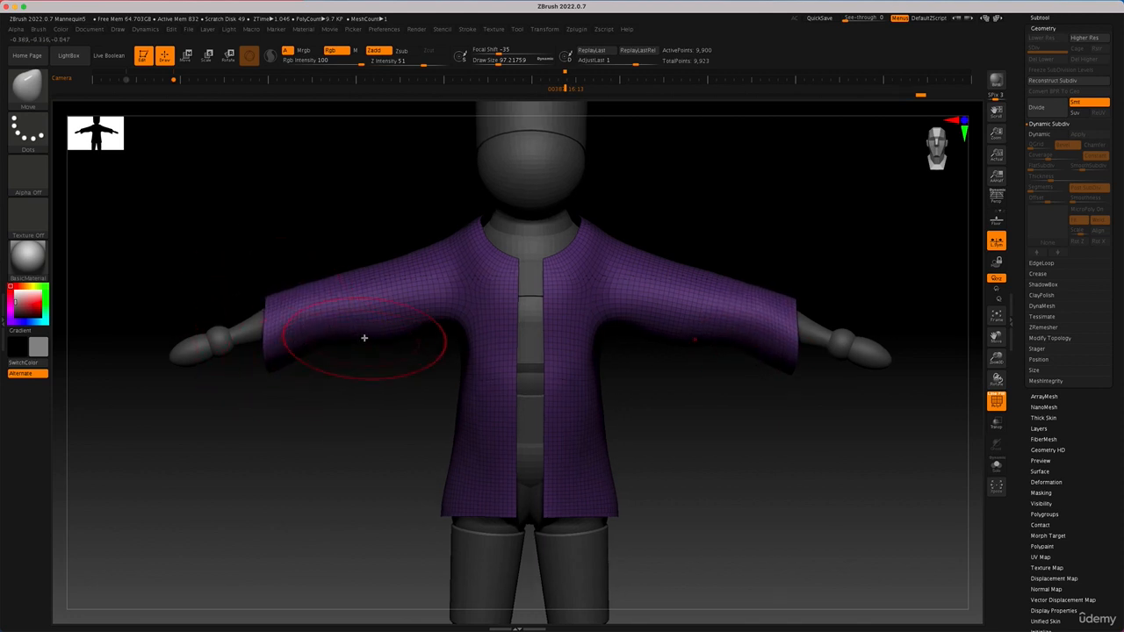
left_click_drag(484, 506, 495, 518)
Set the main color to white to display the mannequin and jacket more brightly.
left_click_drag(624, 384, 670, 372)
key("v")
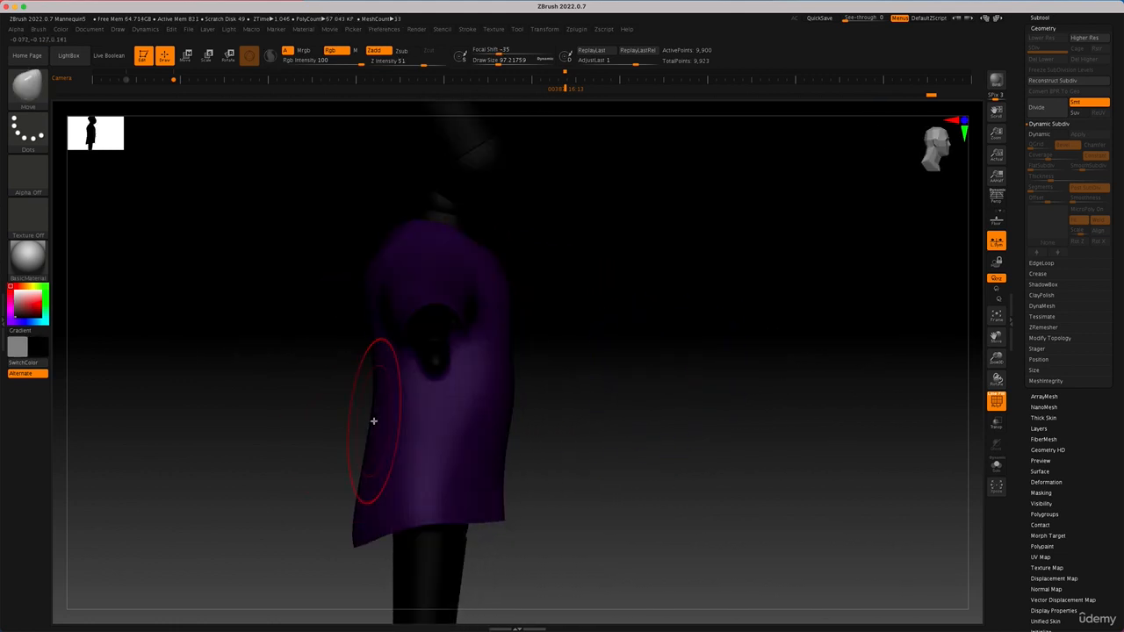
key("v")
key("space")
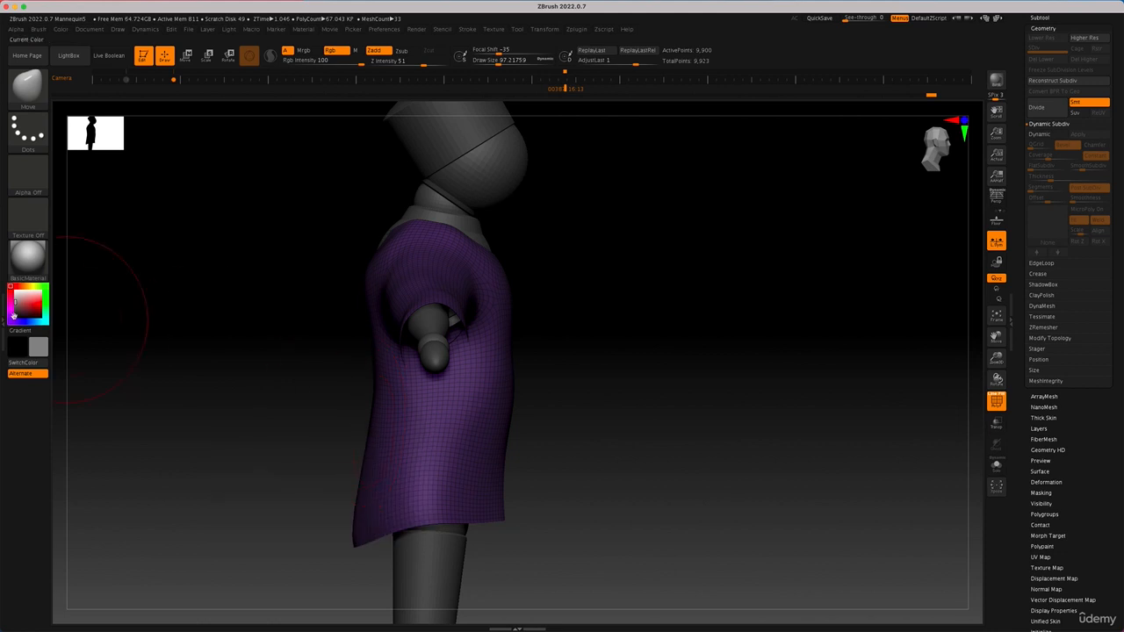
left_click_drag(24, 309, 7, 278)
Reshape the jacket's back profile and the area below the back neckline with the Move brush at a draw size of about 217.
key("space")
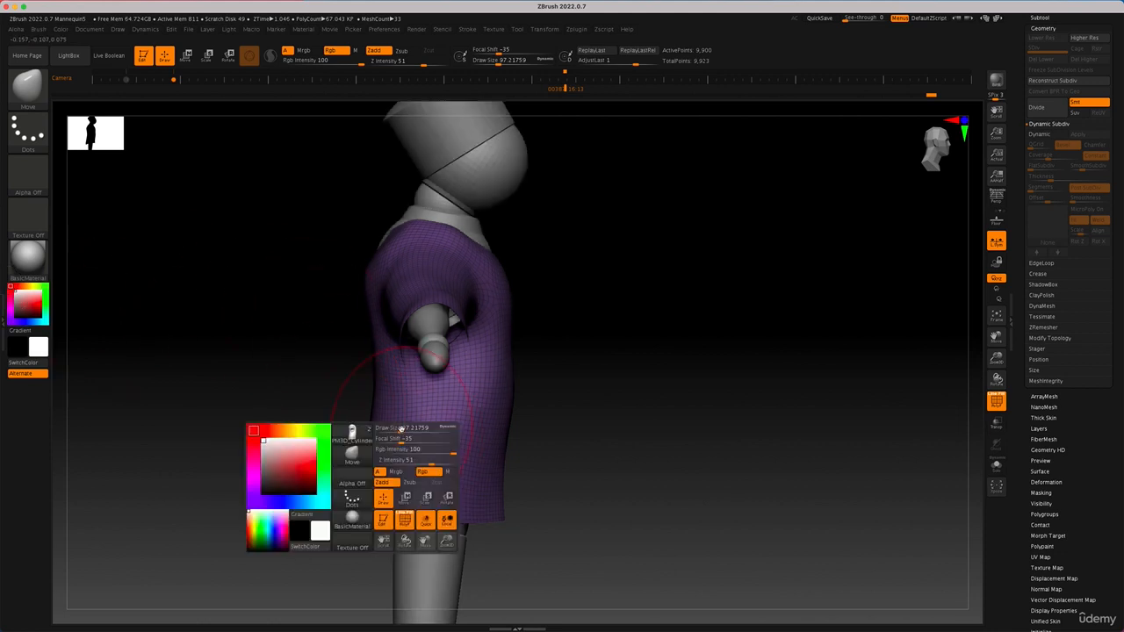
left_click_drag(400, 428, 413, 427)
left_click_drag(372, 485, 400, 491)
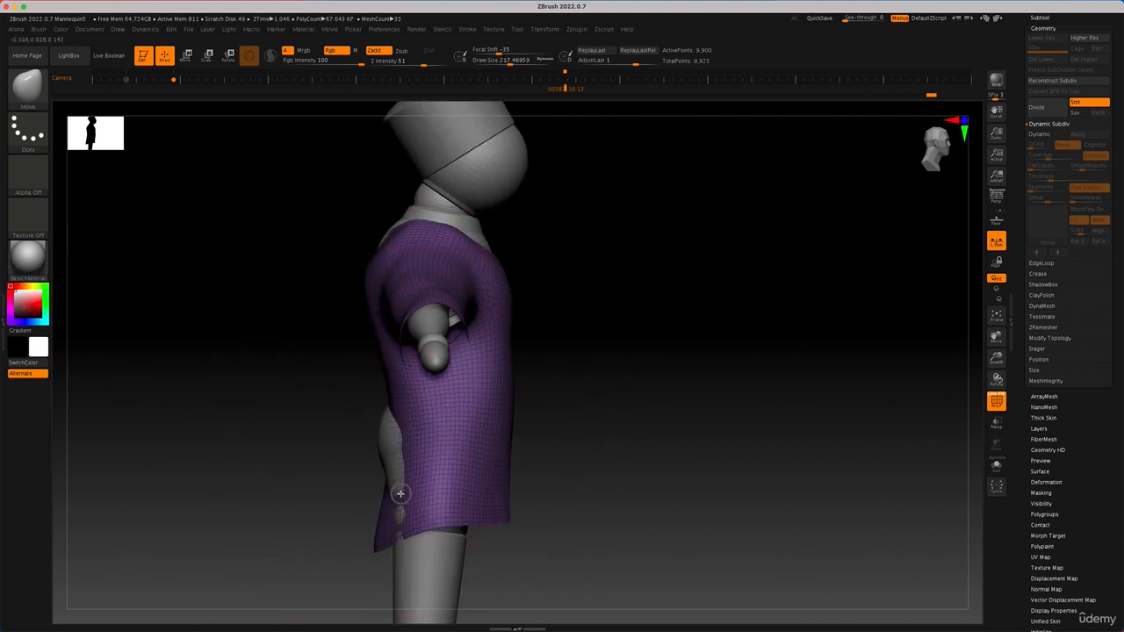
left_click_drag(393, 431, 372, 432)
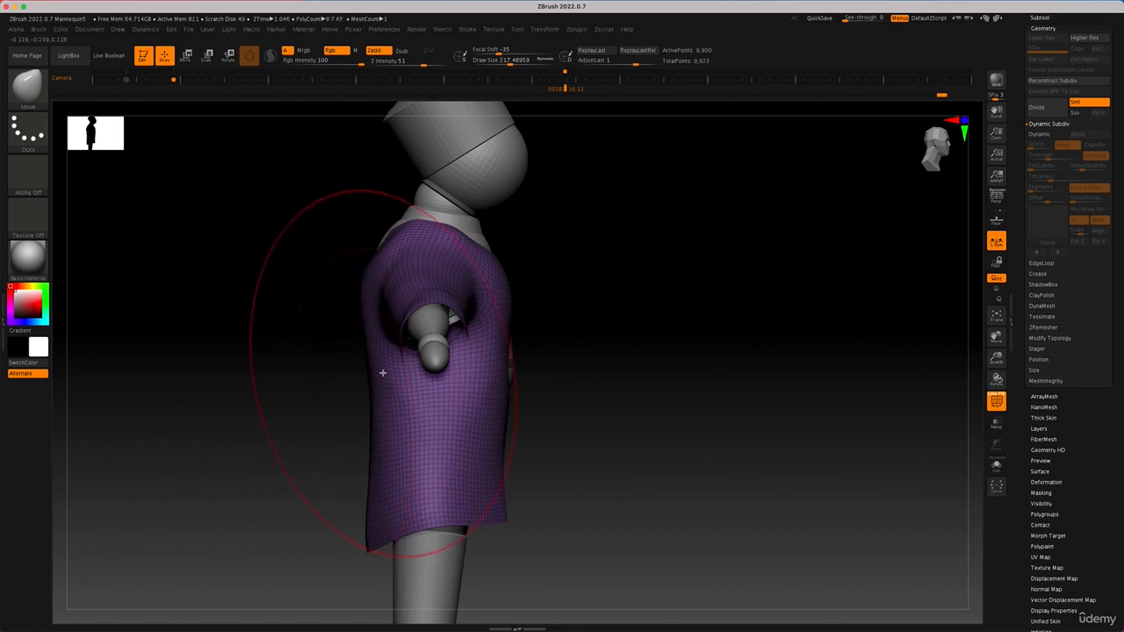
right_click_drag(381, 372, 333, 366)
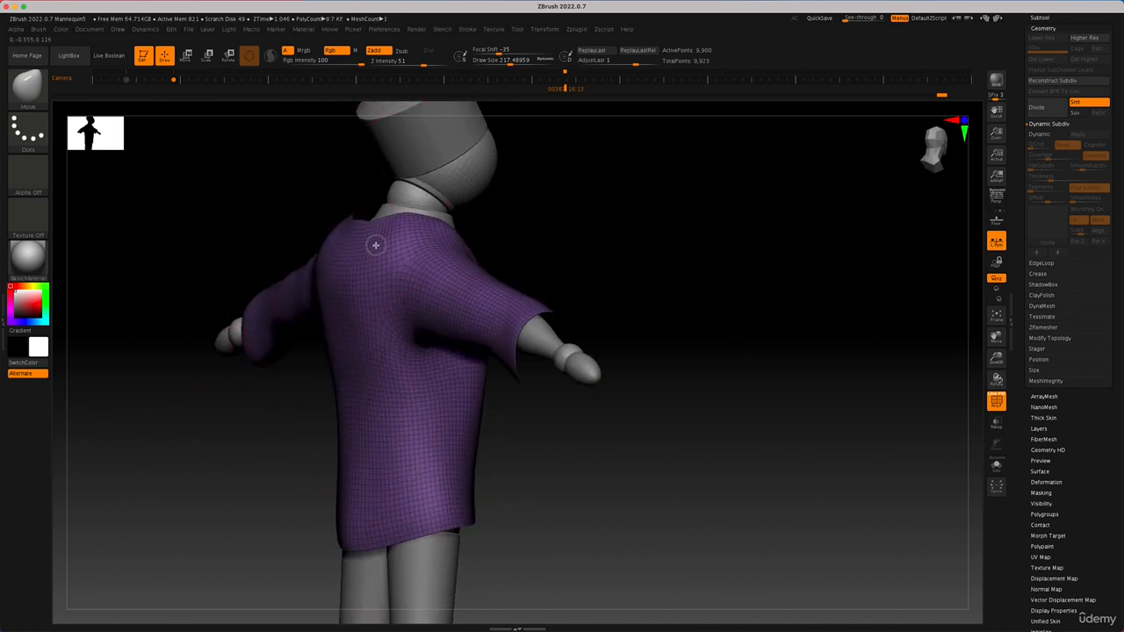
mouse_move(366, 240)
left_mouse_down()
mouse_move(378, 234)
mouse_move(367, 239)
left_mouse_up()
Reduce the Move brush's draw size to about 65 while viewing the jacket's chest in profile.
right_click_drag(565, 274, 514, 289)
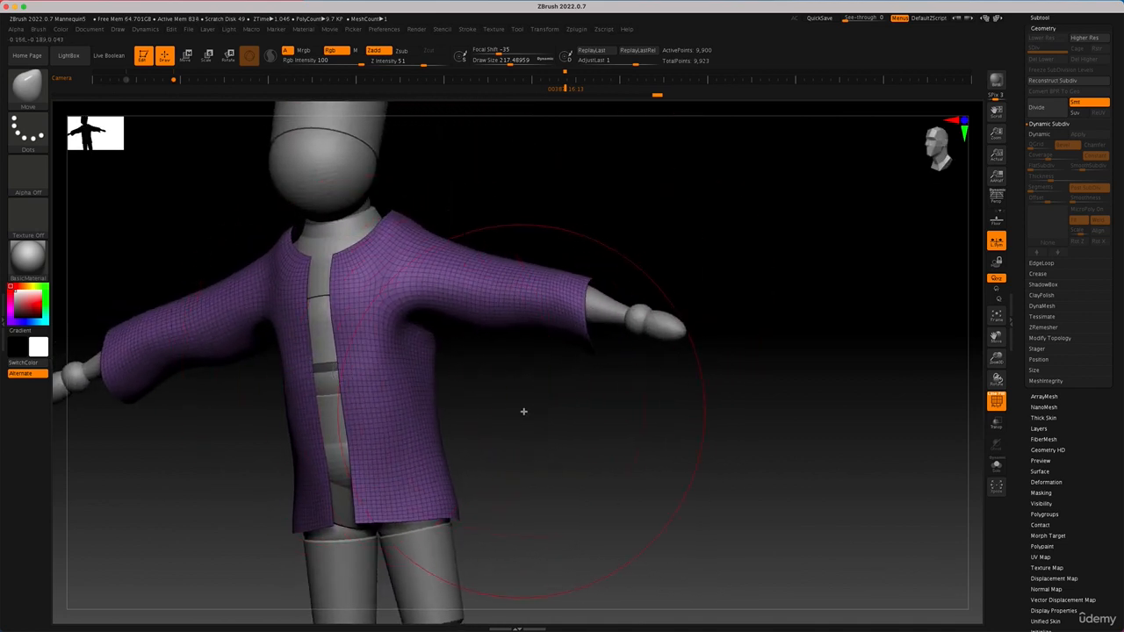
mouse_move(524, 409)
right_mouse_down()
mouse_move(539, 416)
mouse_move(520, 410)
mouse_move(553, 382)
right_mouse_up()
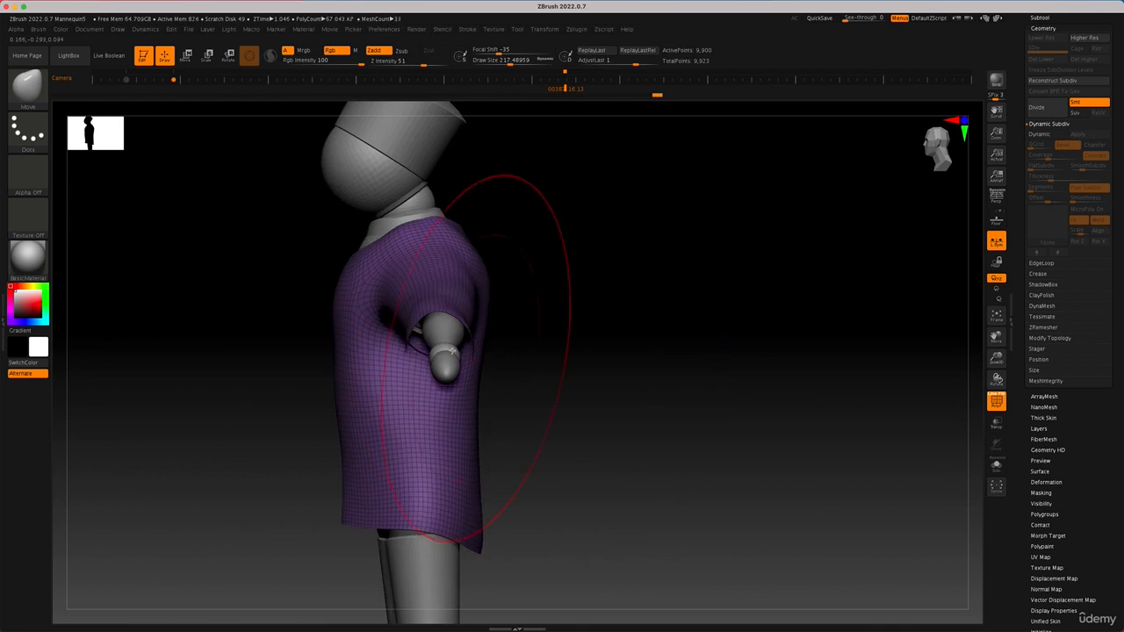
key("space")
left_click_drag(349, 289, 331, 285)
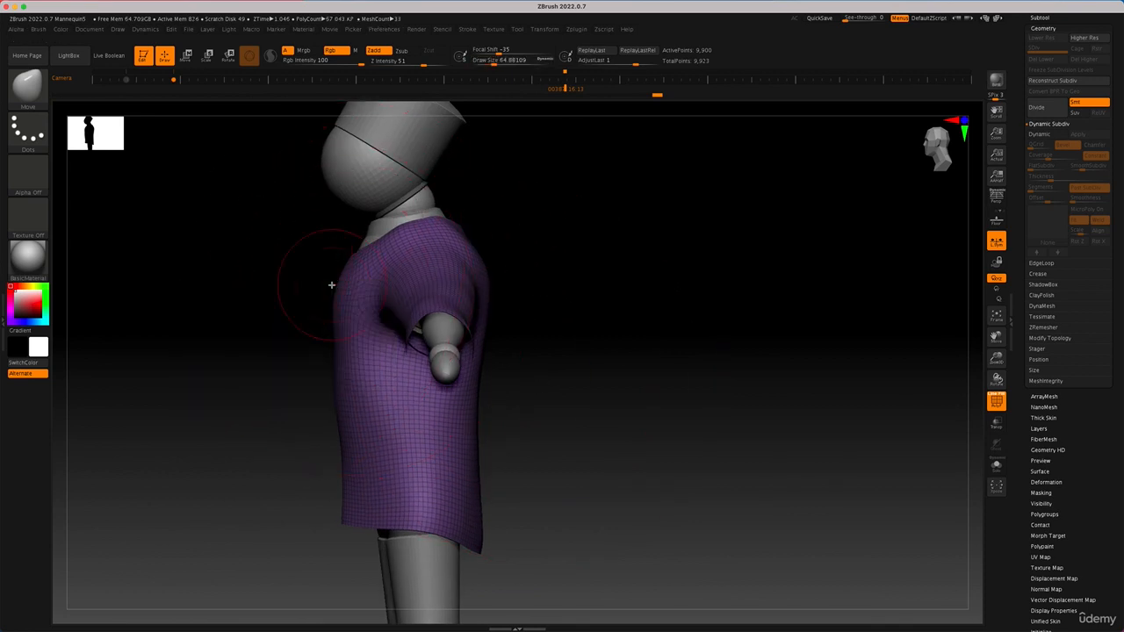
Enable Double in the jacket's Display Properties and check the inner surfaces of the hem and cuffs.
left_click_drag(545, 432, 589, 431)
left_click_drag(486, 417, 569, 412, "alt")
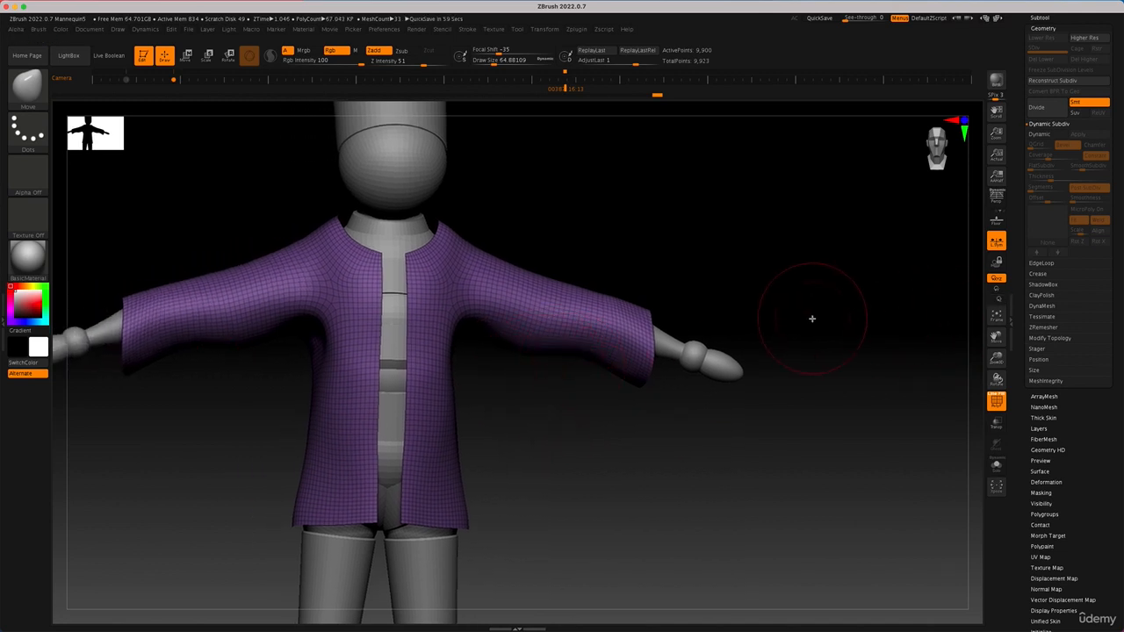
left_click_drag(689, 435, 640, 423)
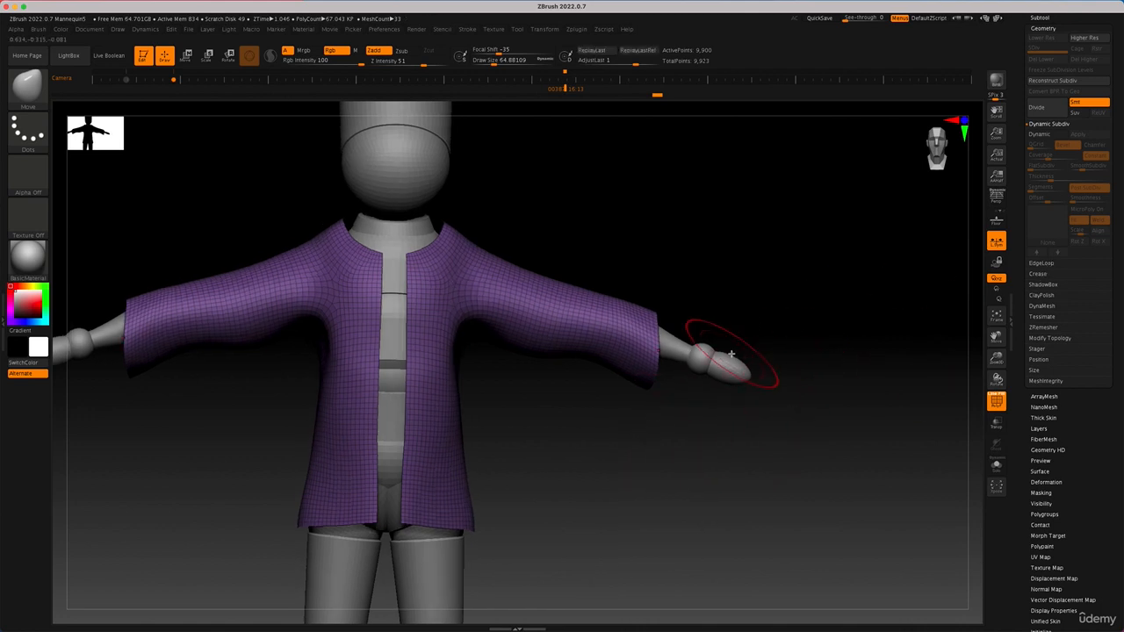
mouse_move(764, 415)
left_mouse_down()
mouse_move(742, 409)
mouse_move(788, 422)
left_mouse_up()
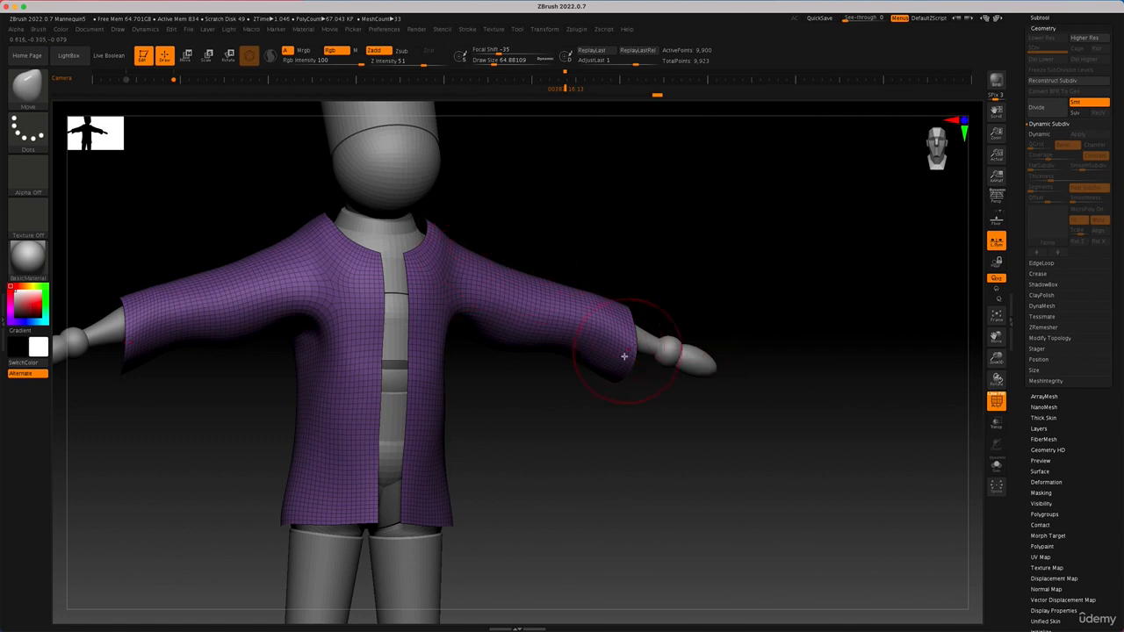
left_click_drag(597, 390, 584, 335)
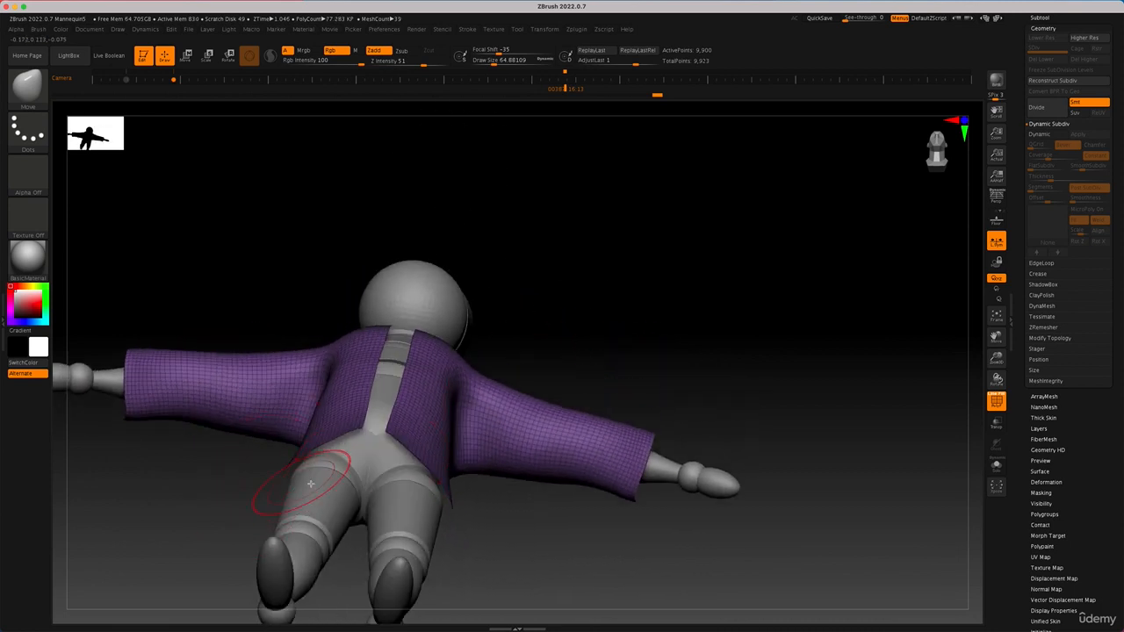
left_click(1035, 611)
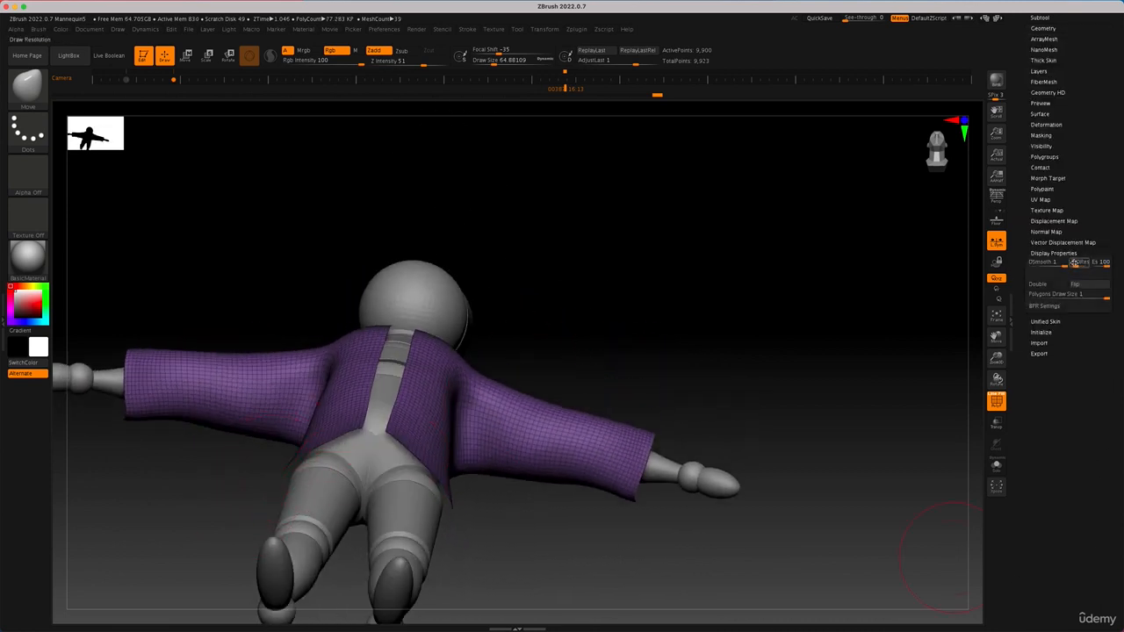
left_click(1051, 288)
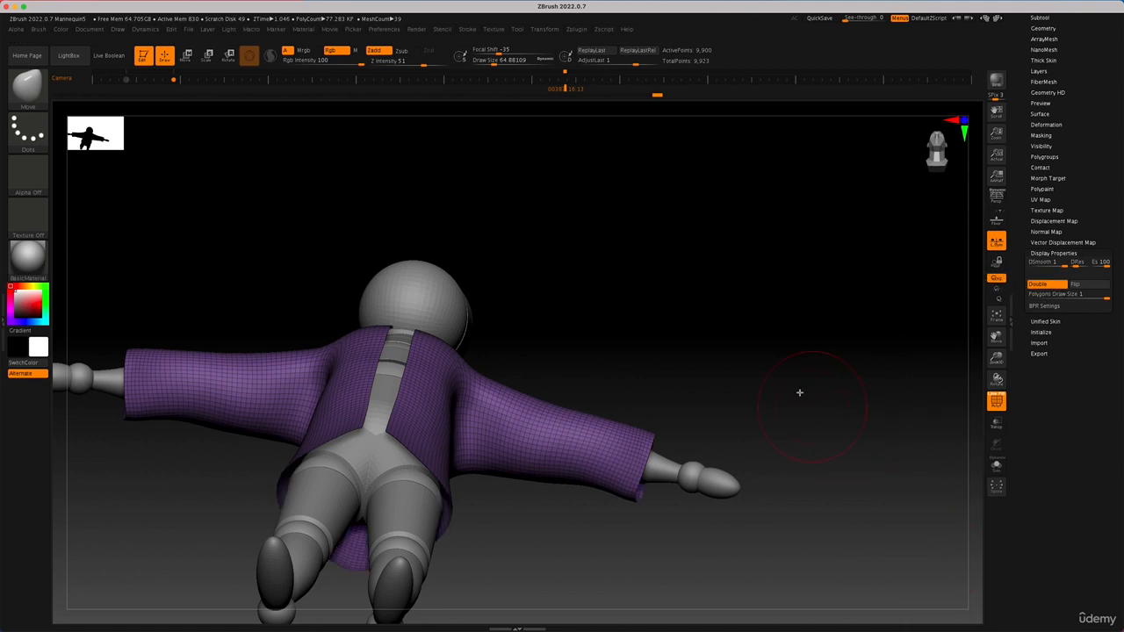
left_click_drag(642, 333, 530, 374)
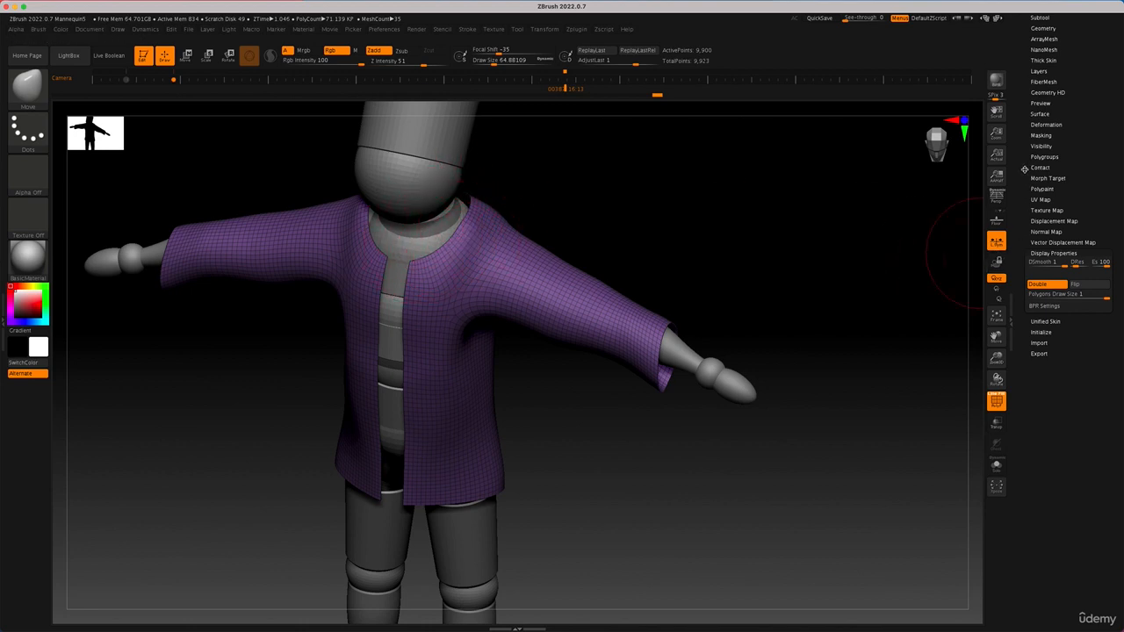
Turn Dynamic Subdiv back on in the jacket's Geometry settings to preview its thickness.
scroll(1023, 169, "up", 4)
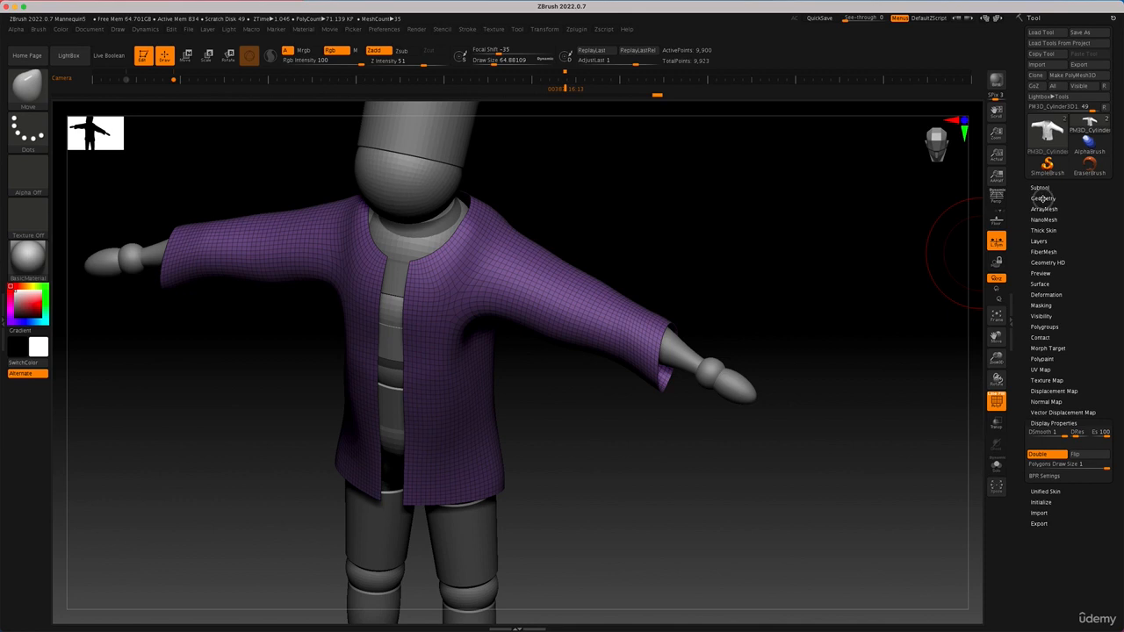
left_click(1042, 198)
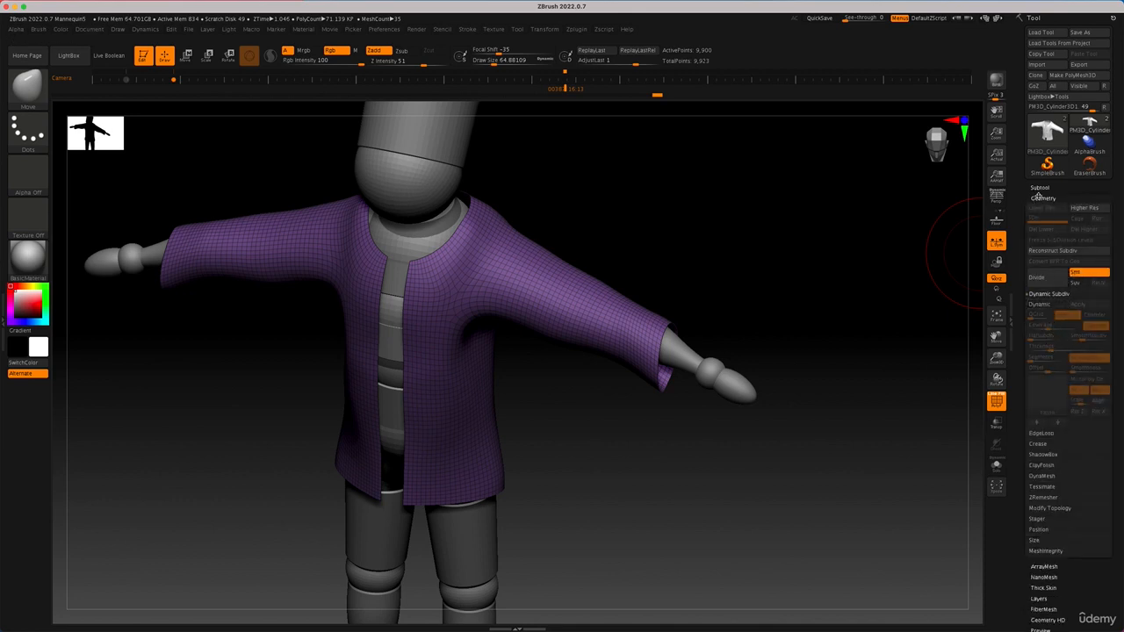
left_click(1041, 197)
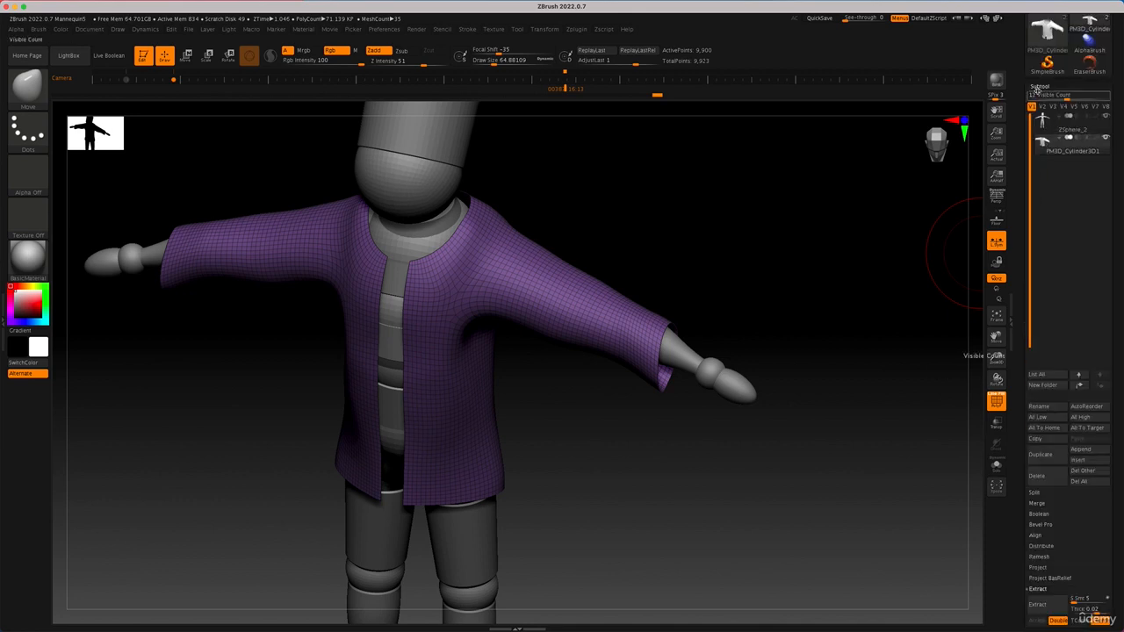
left_click_drag(1038, 187, 1038, 86)
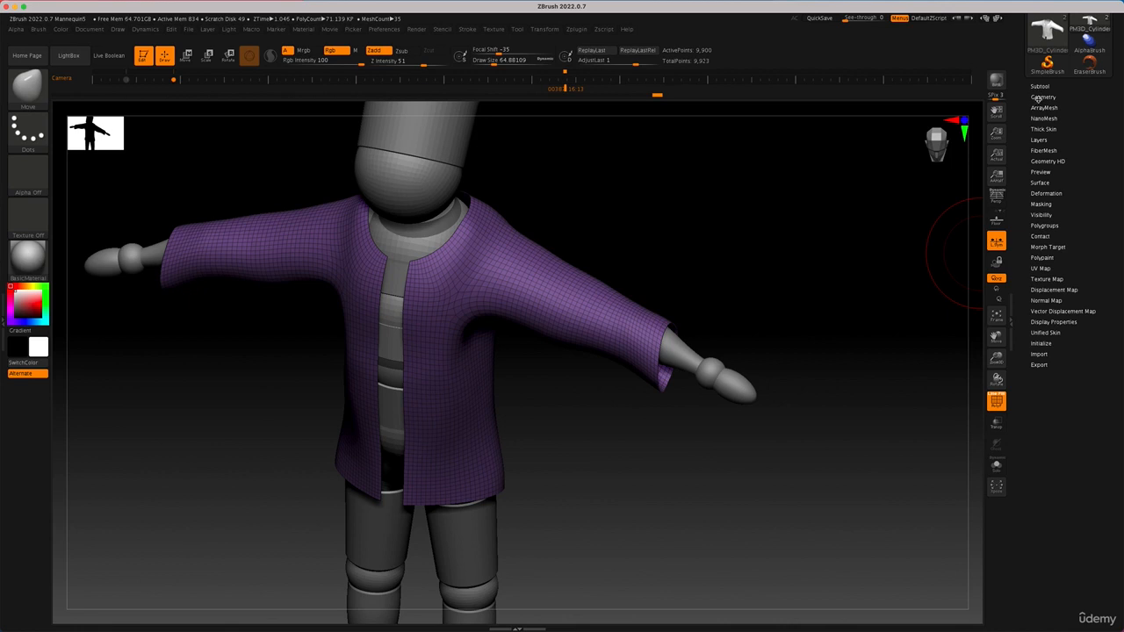
left_click(1041, 97)
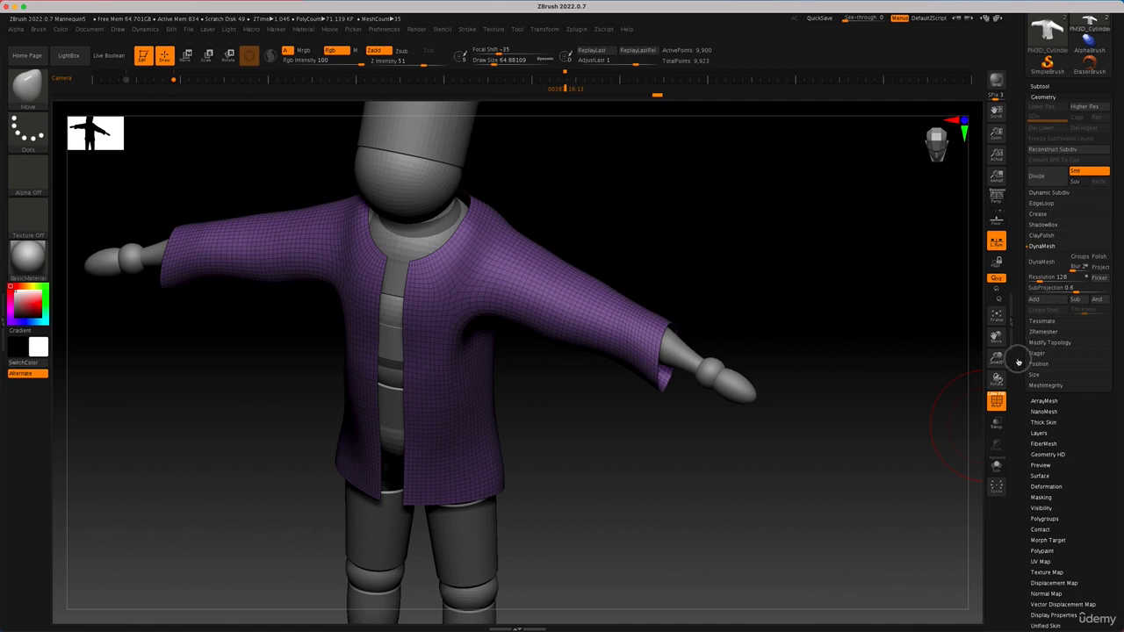
left_click(1041, 246)
left_click(1048, 192)
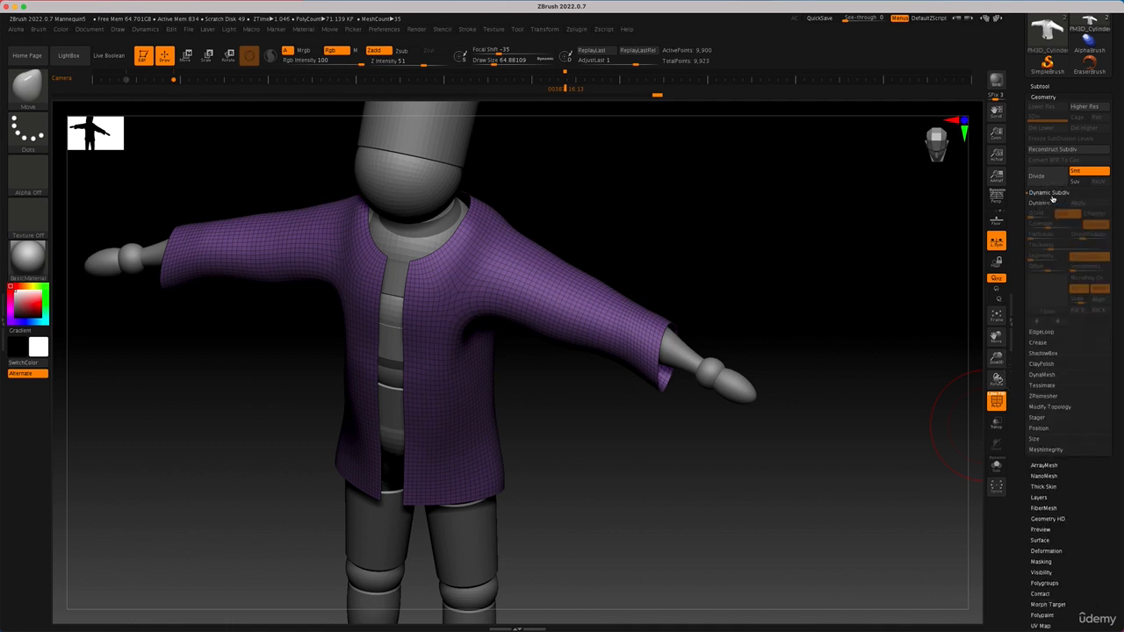
left_click(1050, 206)
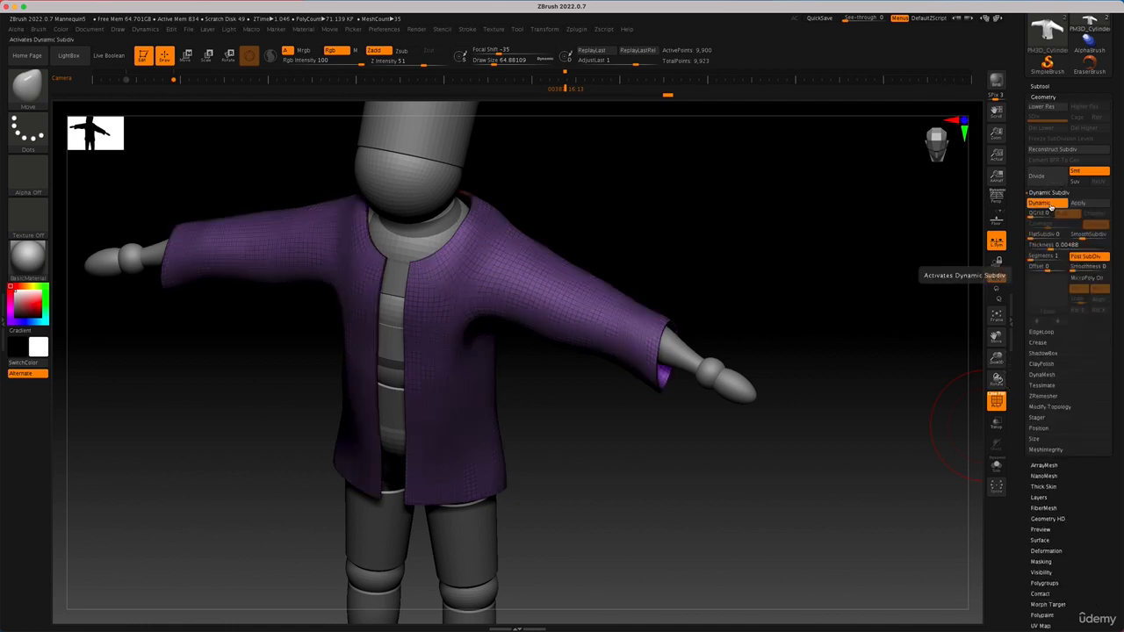
Compare the jacket's cuff and front edge up close with Dynamic Subdiv off and on.
left_click_drag(809, 290, 810, 366)
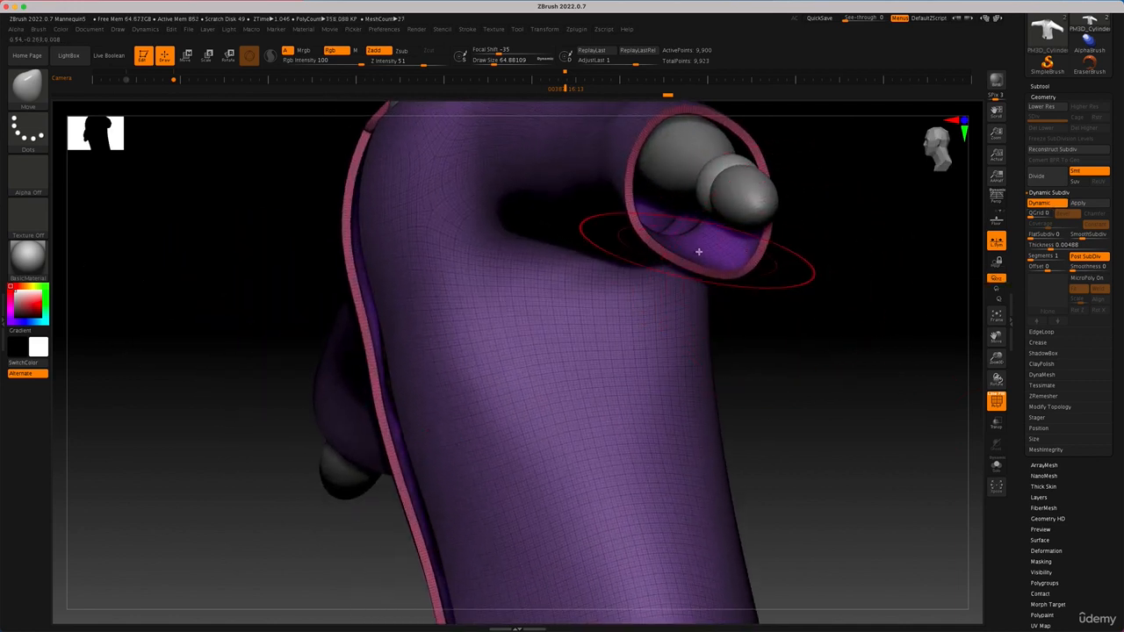
left_click(1045, 203)
left_click(1046, 204)
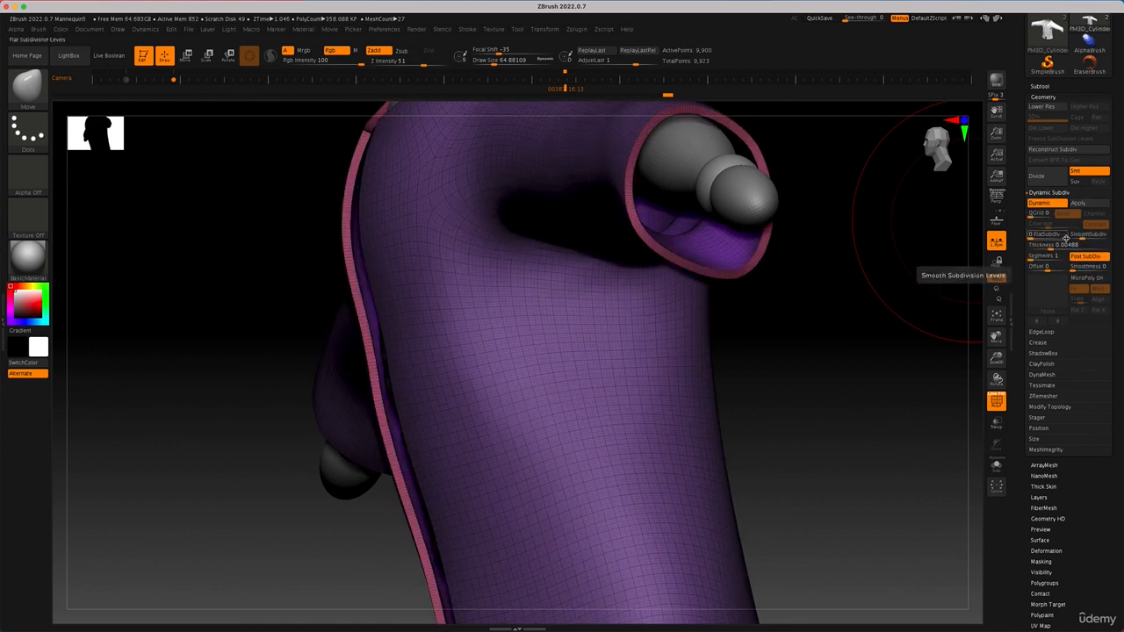
Reduce the jacket's Dynamic Subdiv thickness to 0.00227 and check the front edge and cuff.
left_click_drag(1053, 244, 1046, 249)
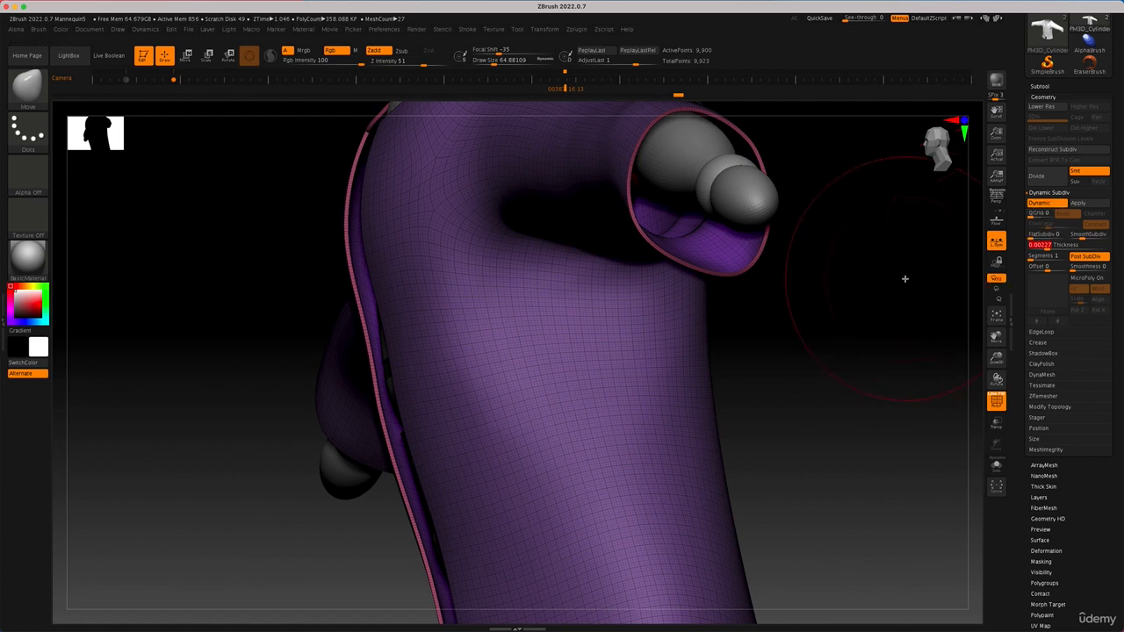
left_click_drag(905, 276, 927, 280)
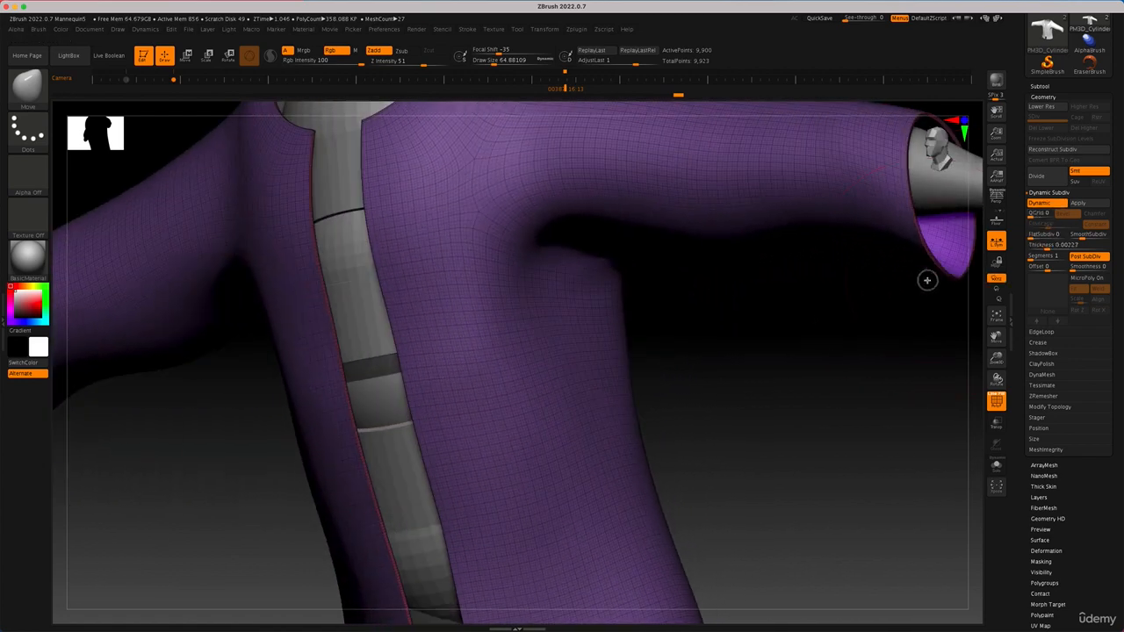
left_click(1042, 203)
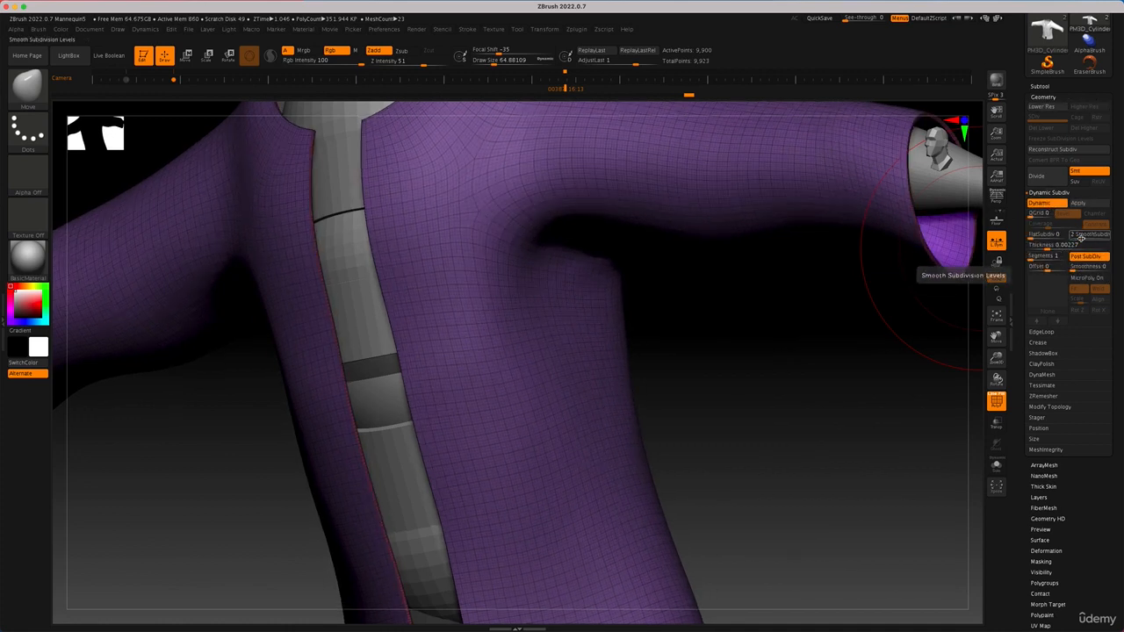
Lower the jacket's SmoothSubdiv level to 0 and set its Dynamic Subdiv thickness to 0.00373.
left_click_drag(1081, 237, 1071, 236)
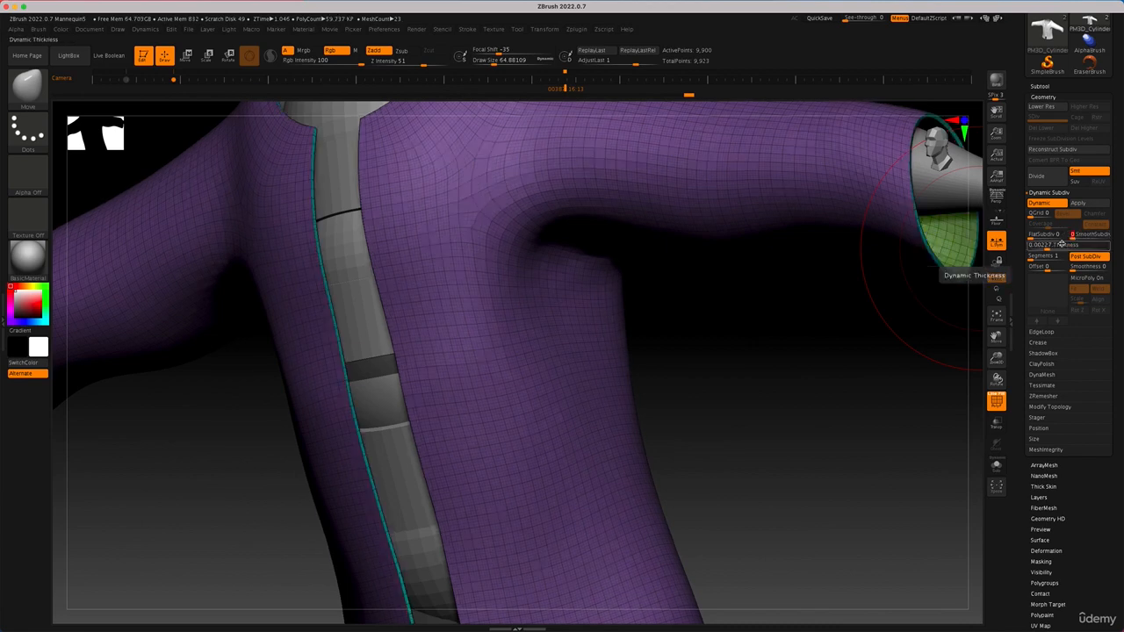
left_click_drag(860, 303, 885, 301)
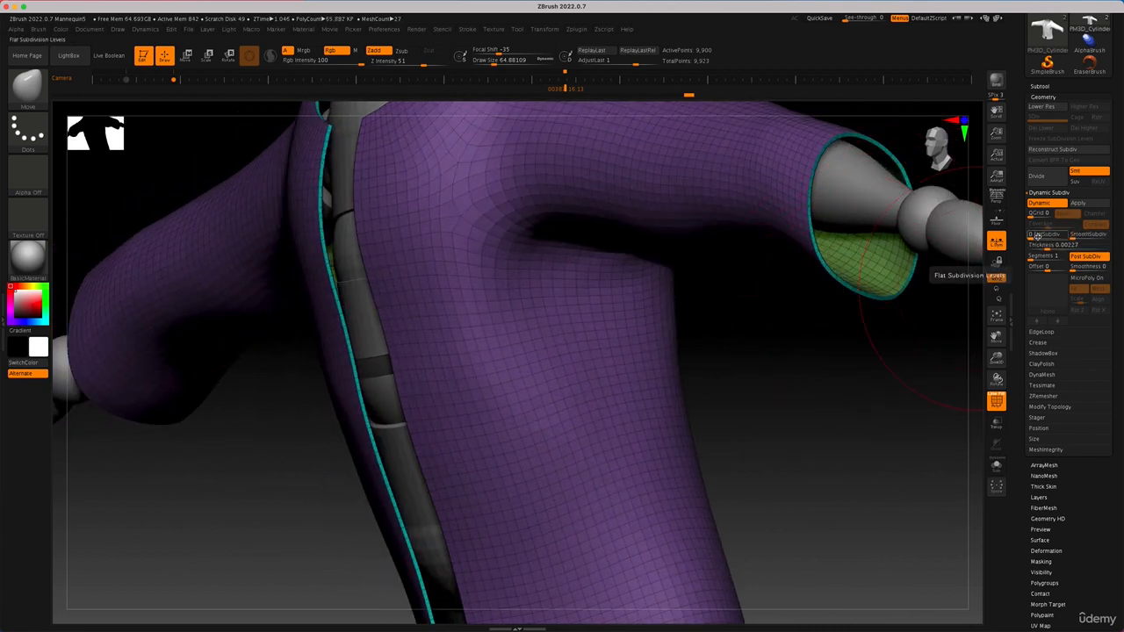
left_click_drag(1044, 248, 1047, 250)
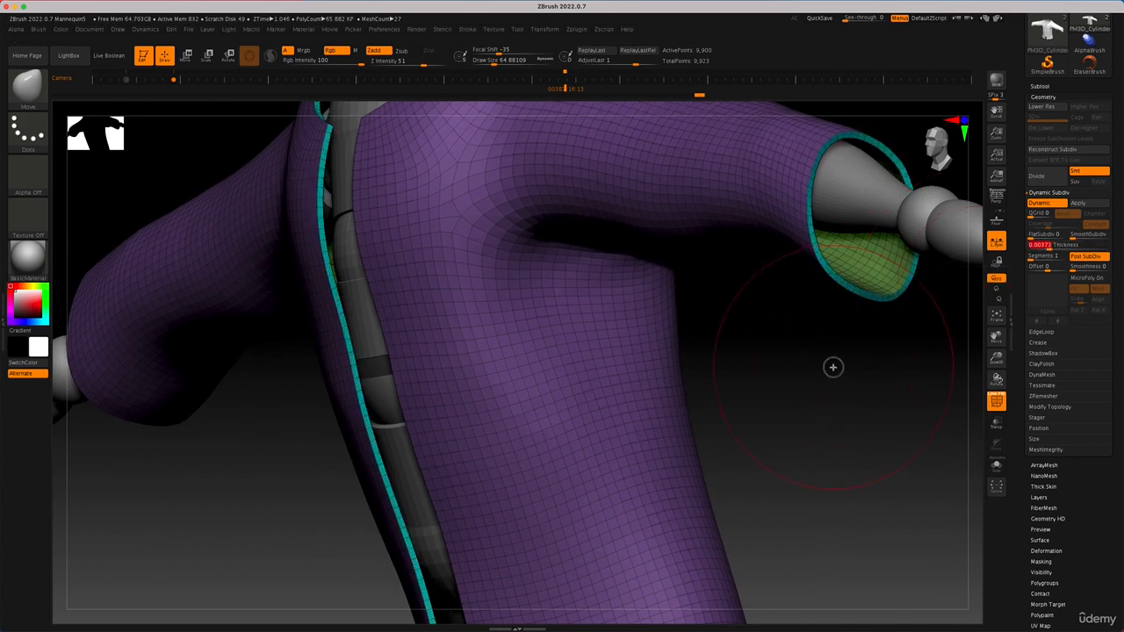
left_click_drag(830, 366, 833, 396)
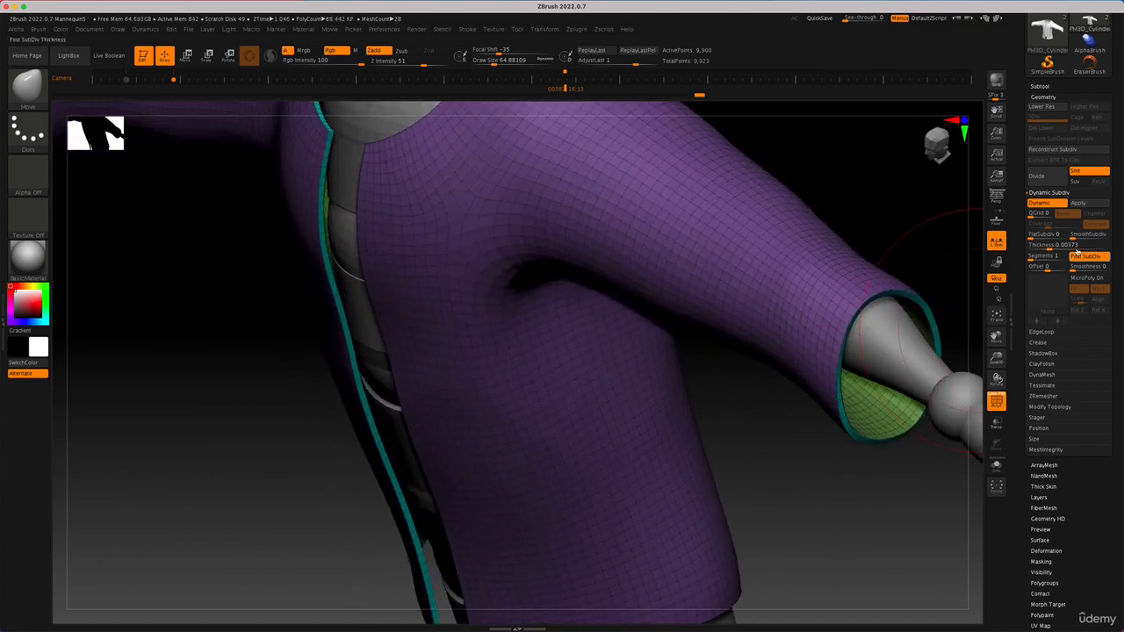
Apply Dynamic Subdiv to make the jacket's thickness real geometry, and regroup its polygons by normals.
left_click(1077, 202)
left_click_drag(767, 446, 770, 466)
left_click_drag(230, 364, 284, 445, "alt")
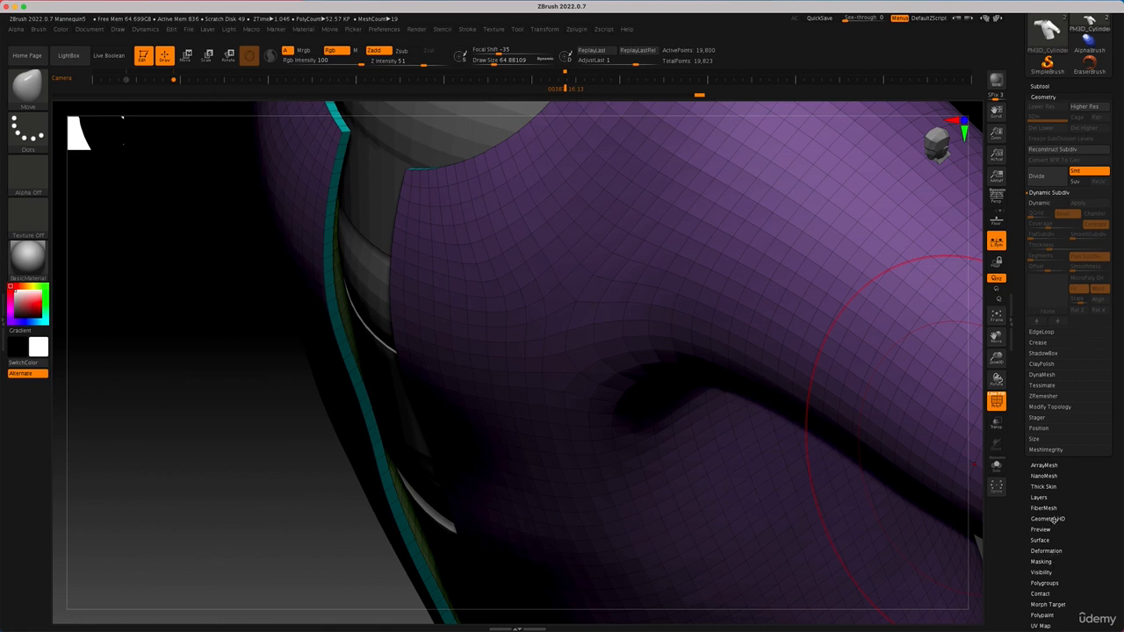
left_click(1044, 580)
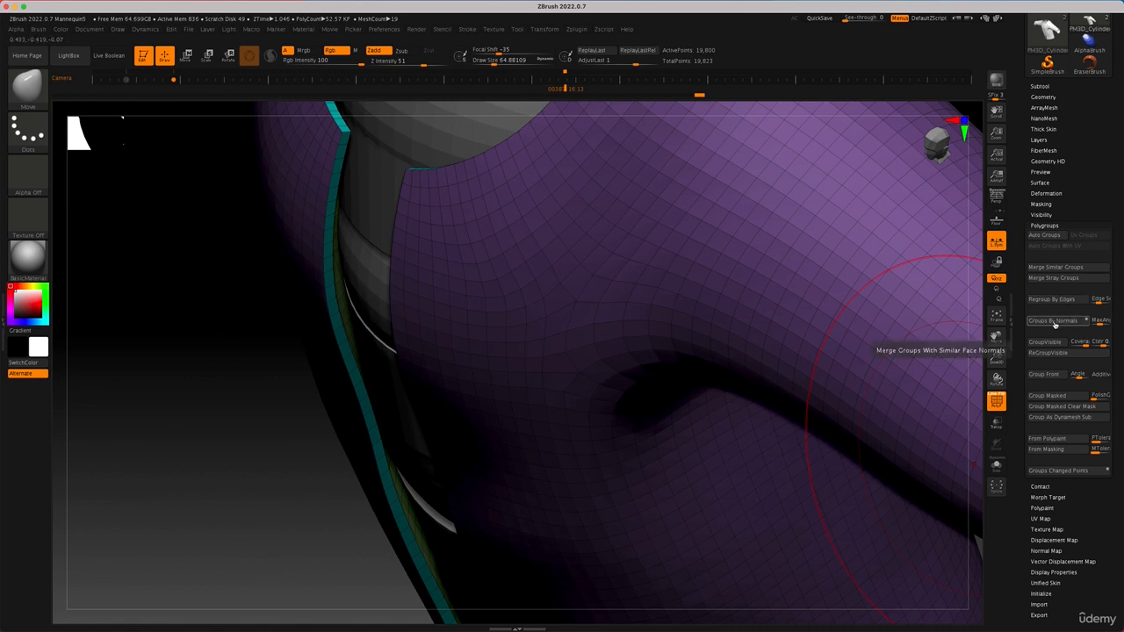
left_click(1054, 321)
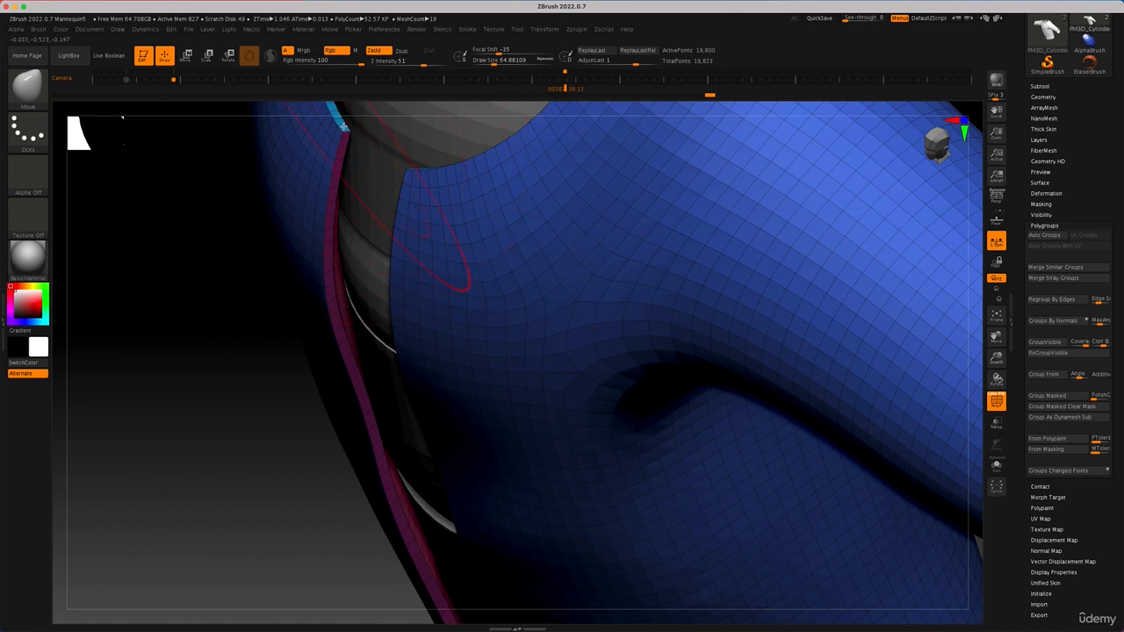
Open the jacket's Crease settings, hide the polyframe and subdivide the mesh to SDiv 4.
left_click(1044, 96)
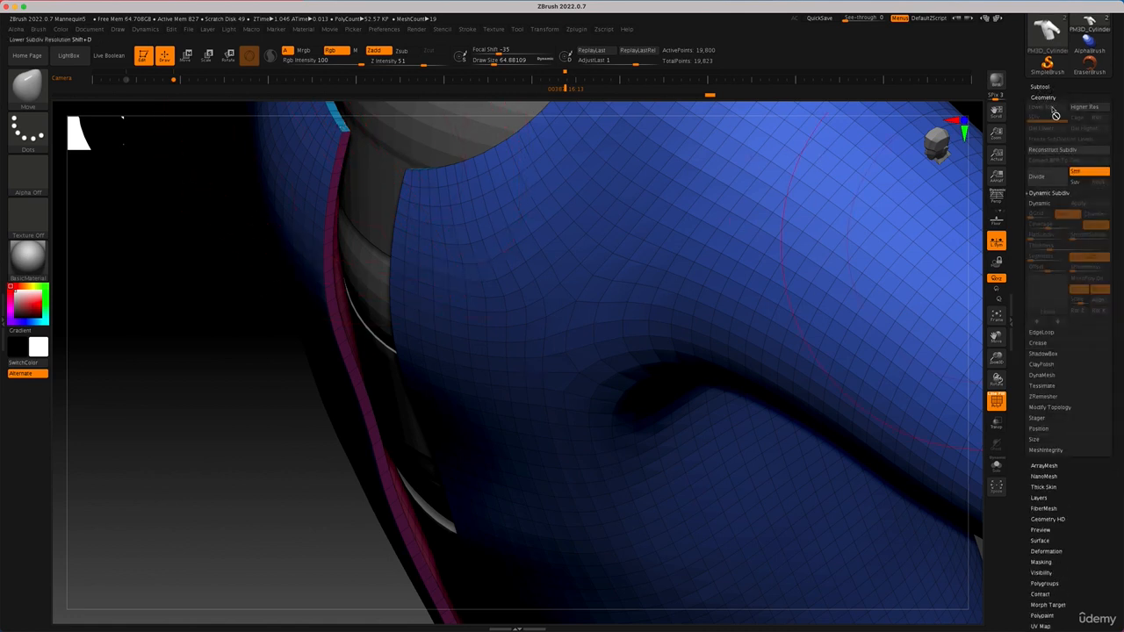
left_click(1041, 343)
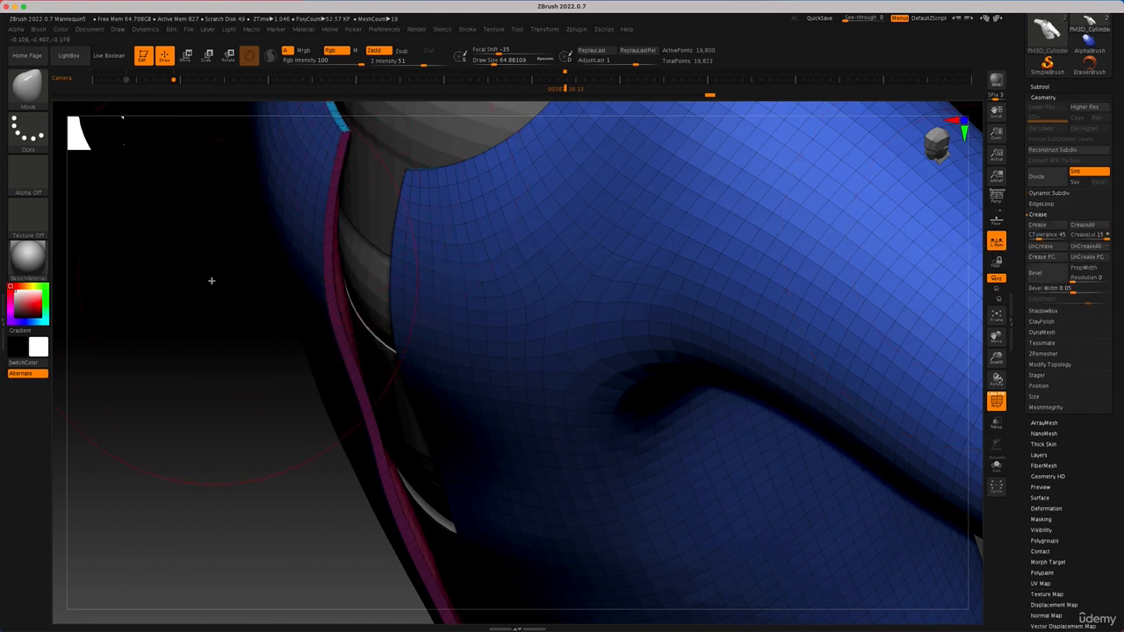
key("shift+f")
key("ctrl")
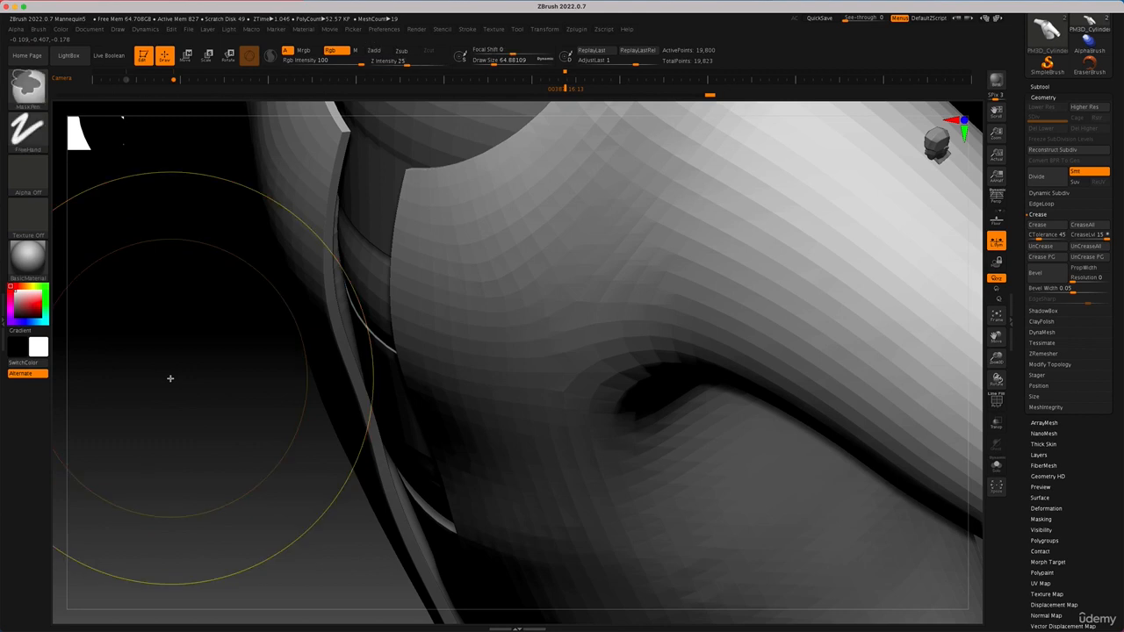
key("ctrl+d")
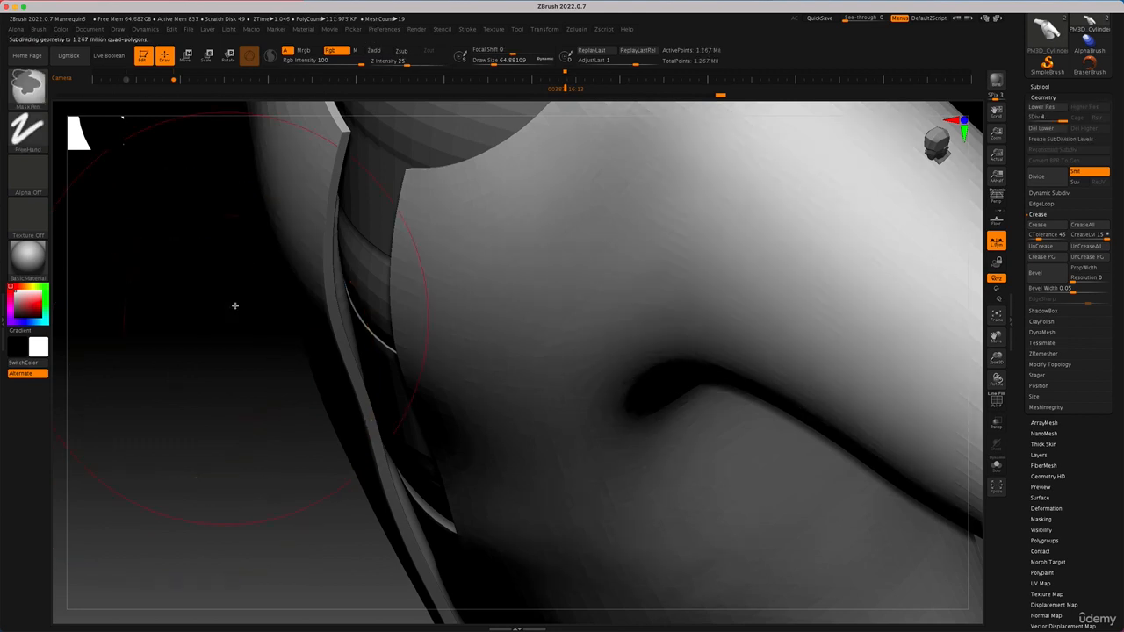
Inspect the smoothed front edges, undo the jacket's subdivisions and show the polyframe again.
left_click_drag(231, 383, 239, 357)
key("shift+d")
key("ctrl")
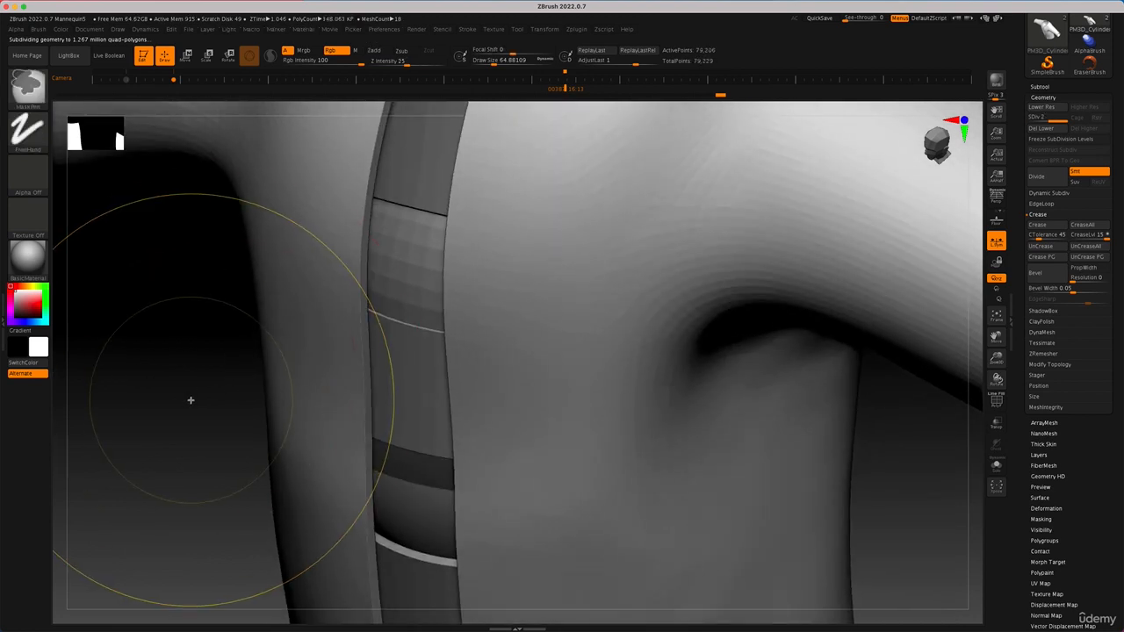
key("shift+d")
key("shift+f")
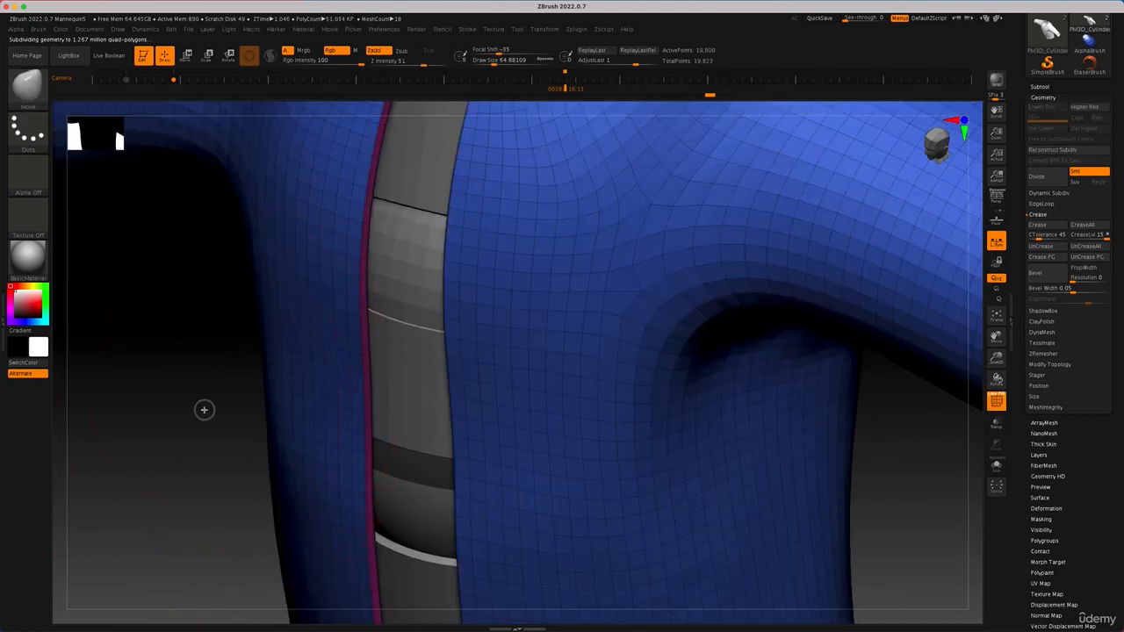
Isolate the jacket's blue outer polygroup, expand the Modify Topology settings and frame the jacket from the front.
mouse_move(204, 409)
left_mouse_down("alt")
mouse_move(204, 374)
mouse_move(212, 401)
left_mouse_up("alt")
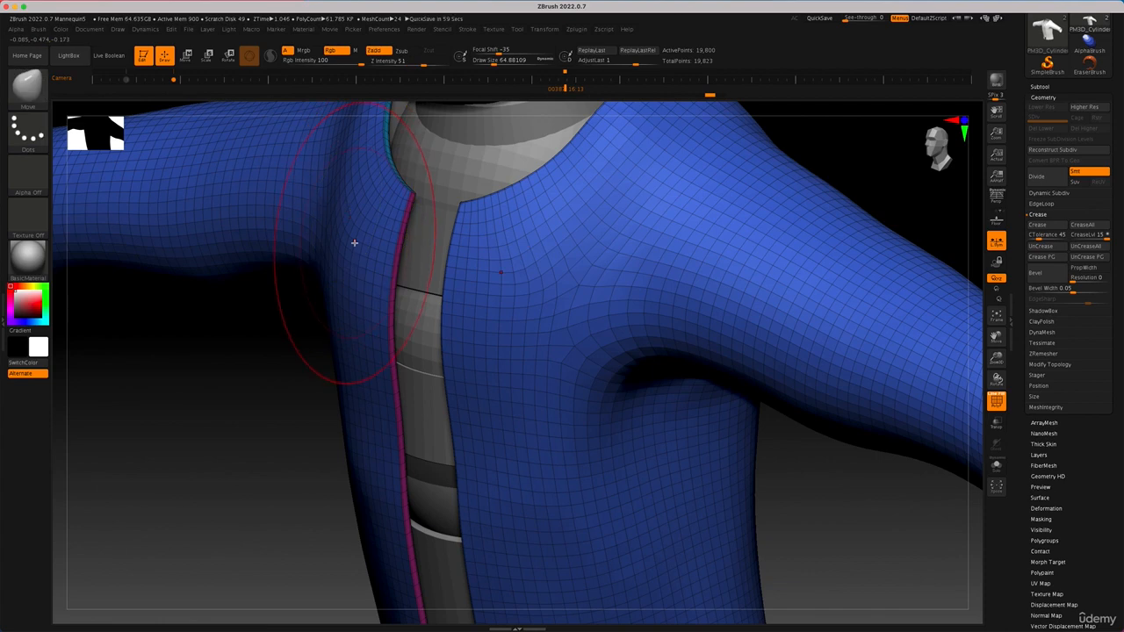
left_click(344, 274, "ctrl+shift")
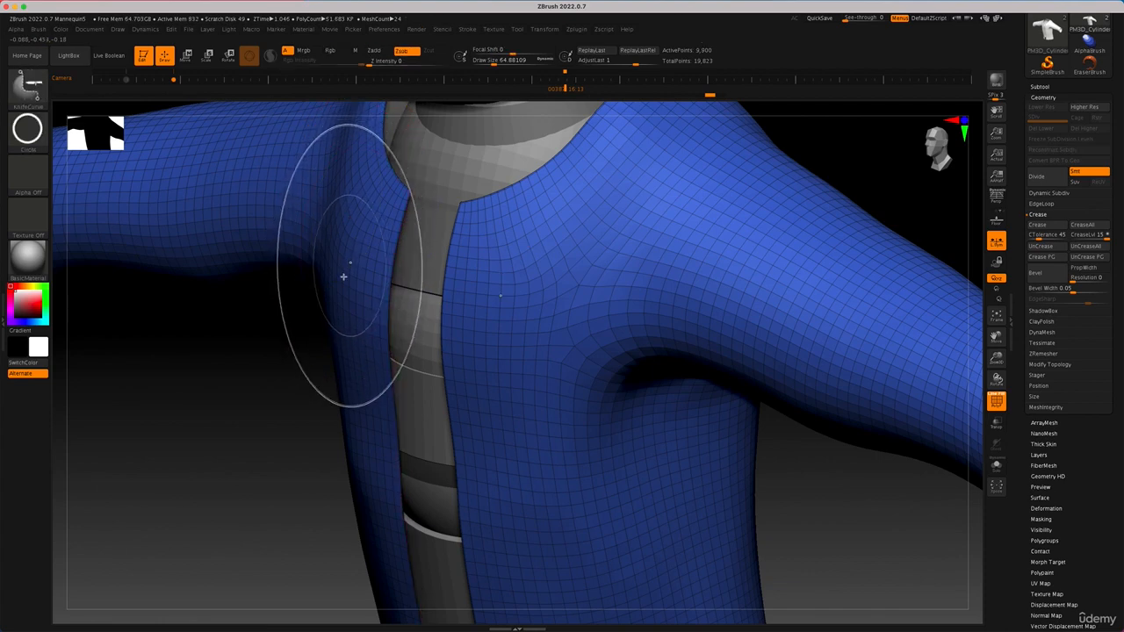
left_click_drag(252, 418, 244, 408)
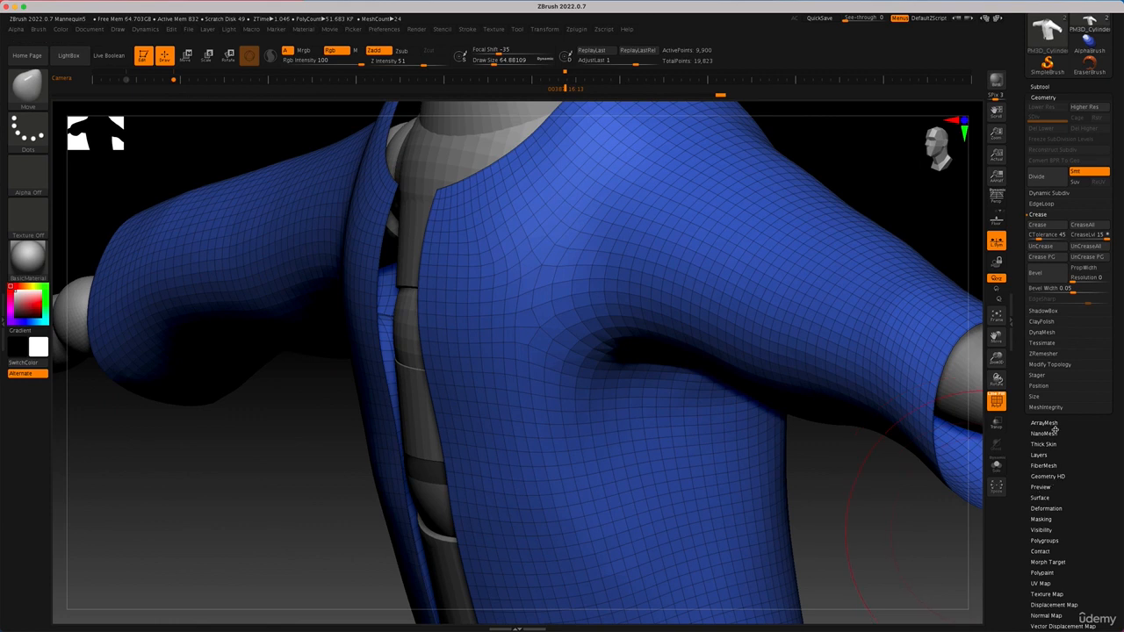
left_click(1043, 355)
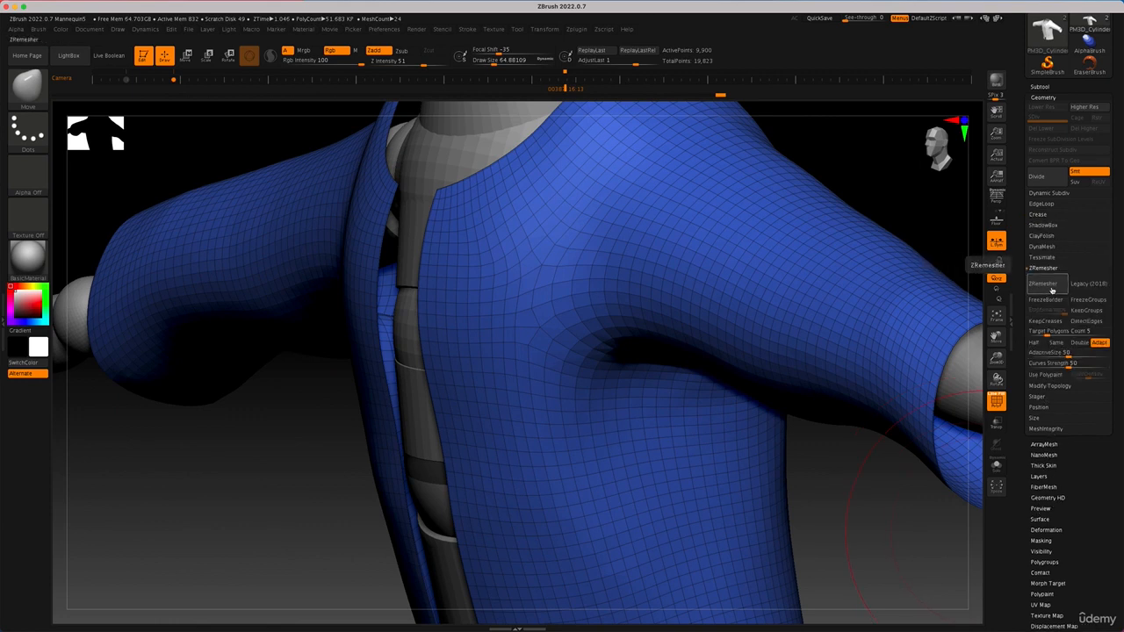
left_click(1049, 270)
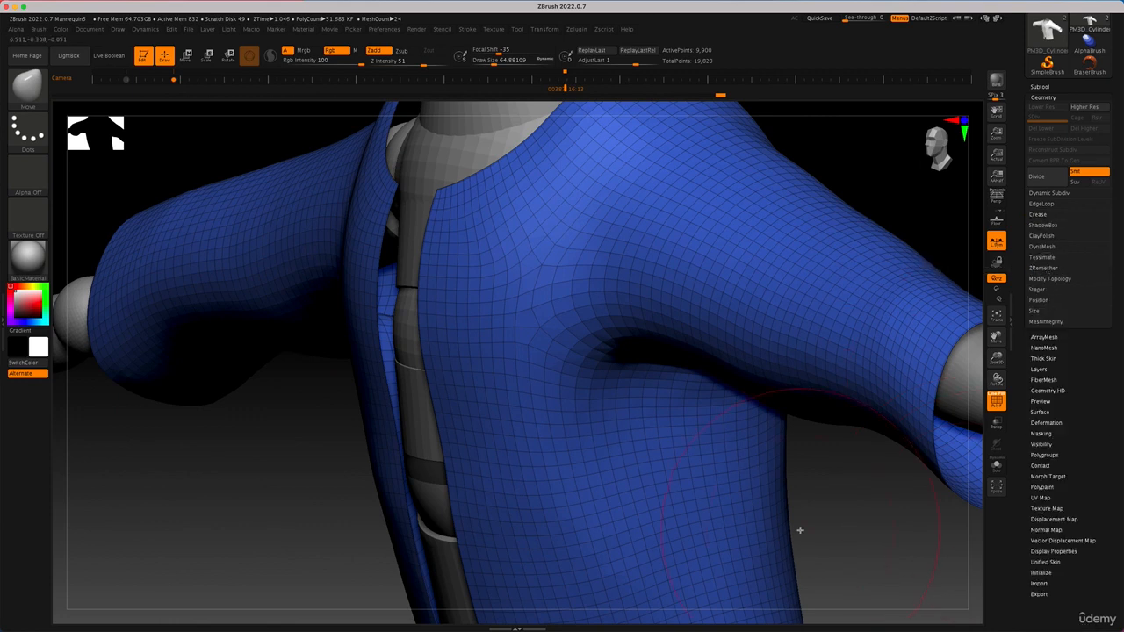
left_click(1058, 278)
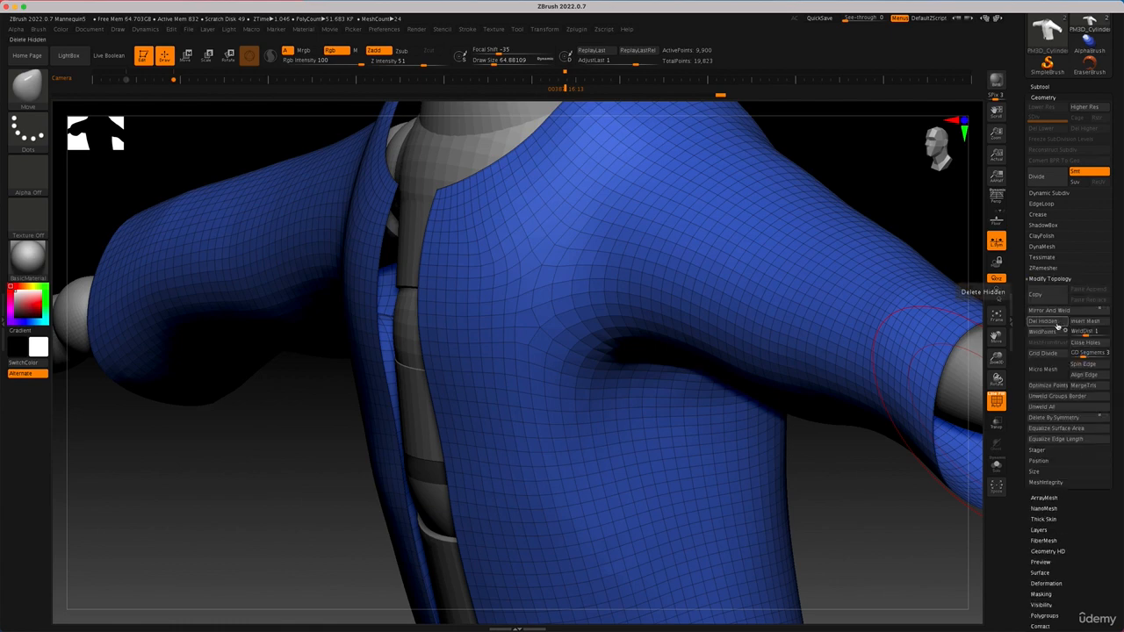
key("f")
left_click_drag(845, 452, 714, 467)
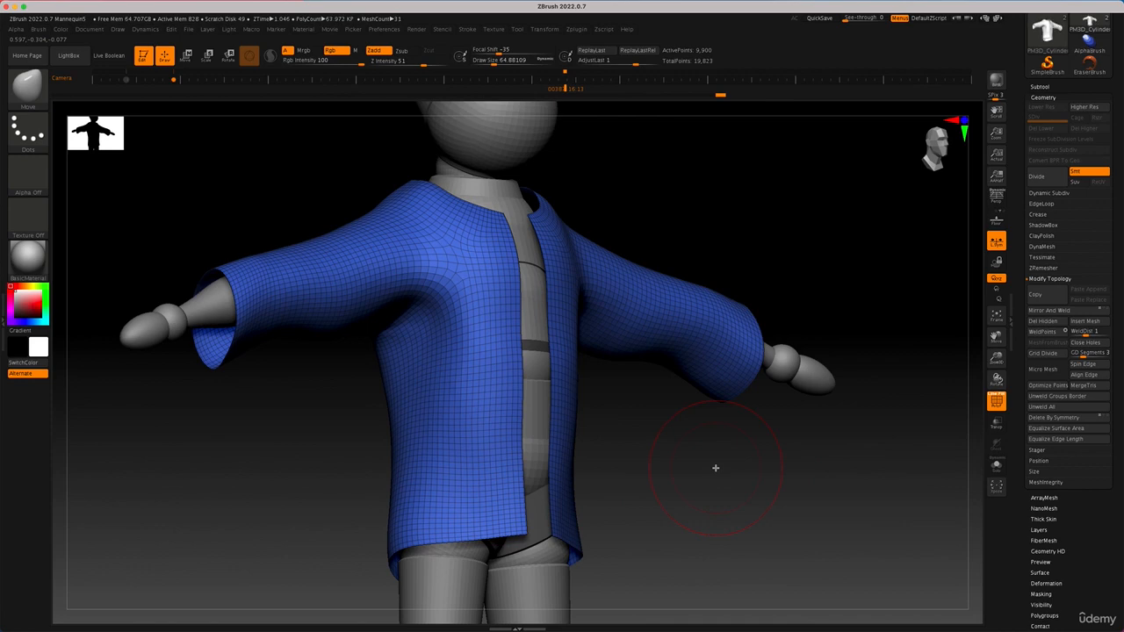
left_click_drag(689, 477, 673, 497)
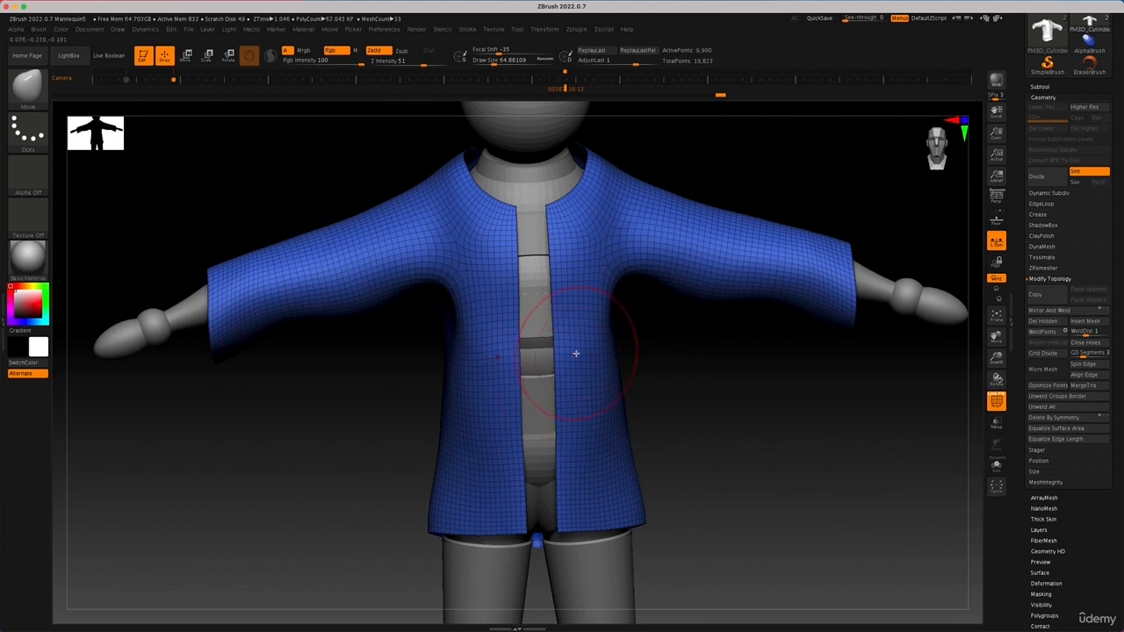
With the Move Topological brush at draw size about 108, reshape both front edges and pull down the front hem corners.
key("b")
key("m")
key("t")
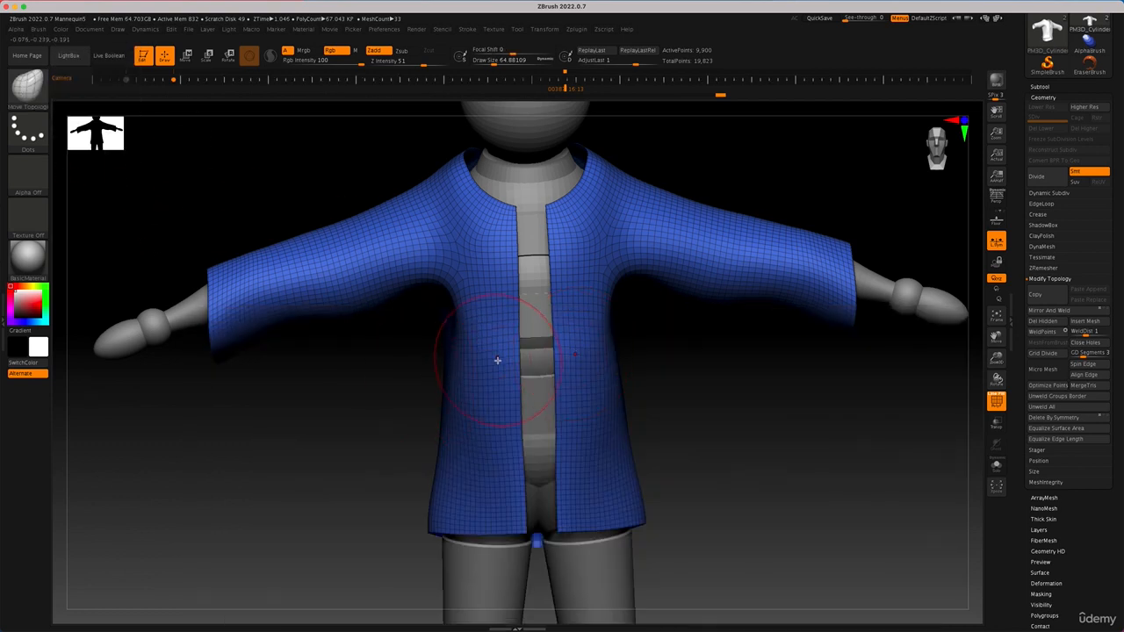
key("space")
left_click_drag(499, 359, 481, 385)
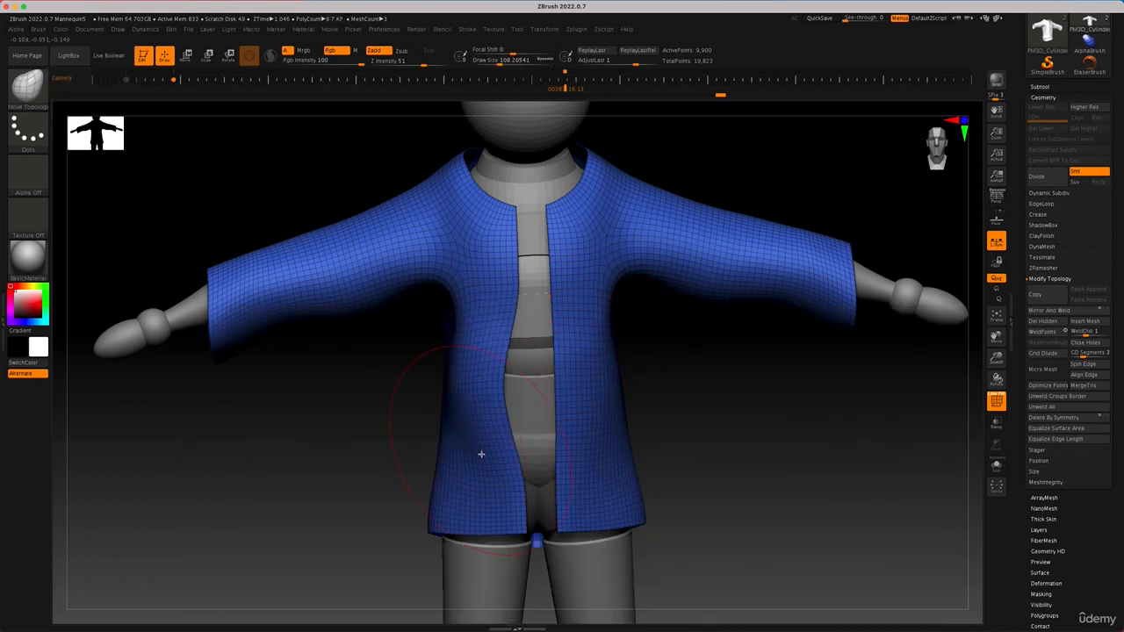
left_click_drag(491, 502, 512, 532)
left_click_drag(496, 241, 489, 242)
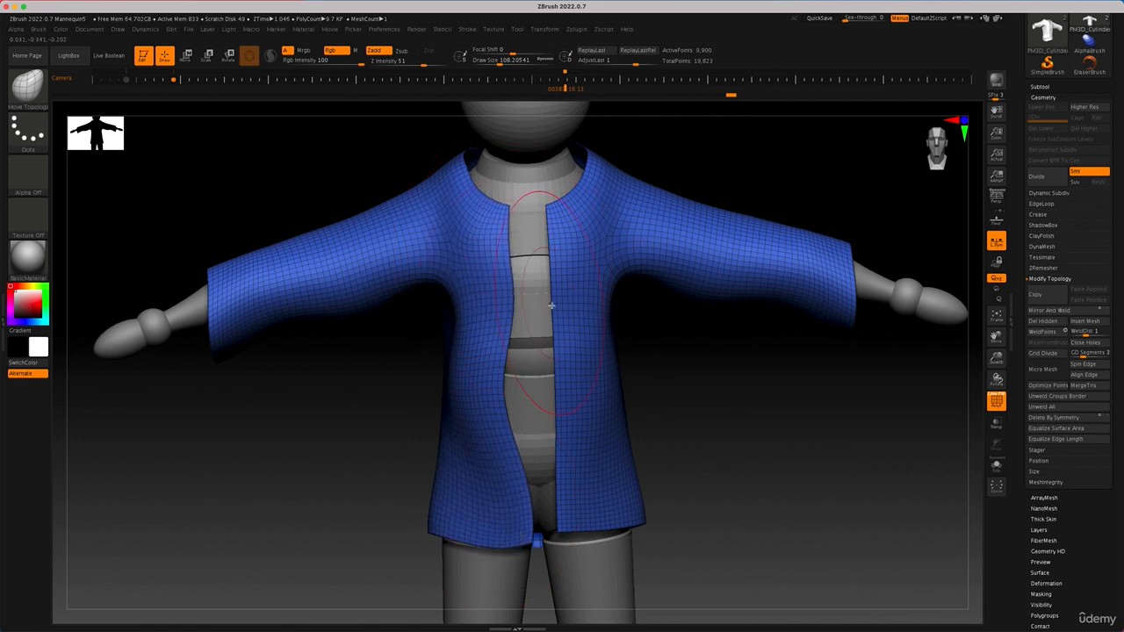
mouse_move(588, 525)
left_mouse_down()
mouse_move(564, 568)
mouse_move(626, 594)
left_mouse_up()
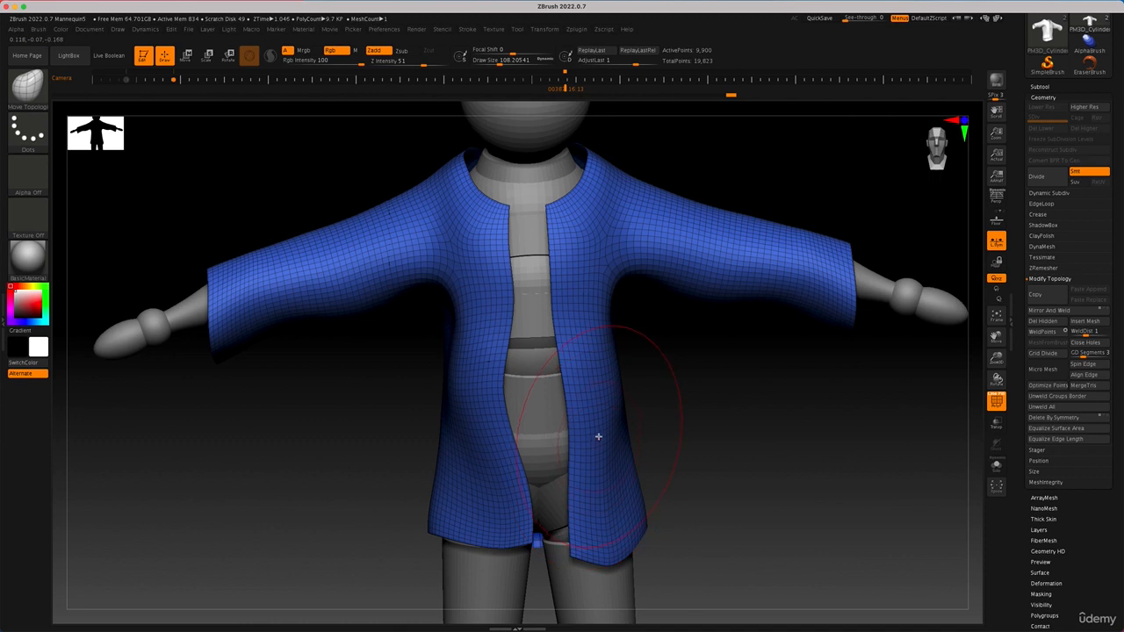
Enlarge the Move Topological brush to draw size about 344 and raise the jacket's hem.
key("space")
left_click_drag(599, 436, 617, 437)
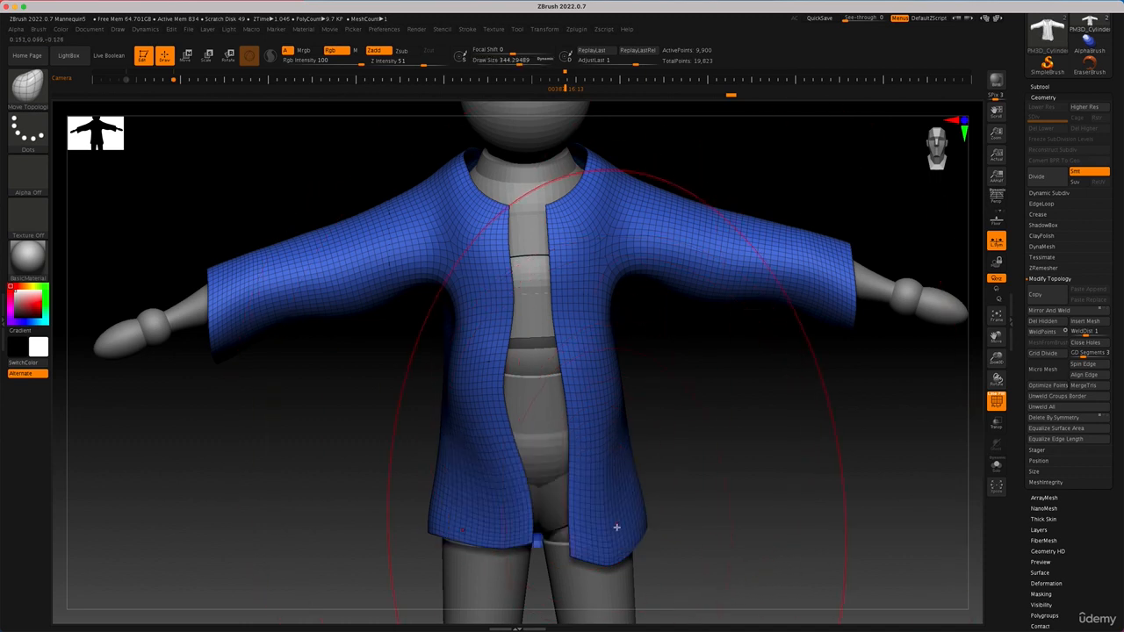
left_click_drag(616, 527, 610, 472)
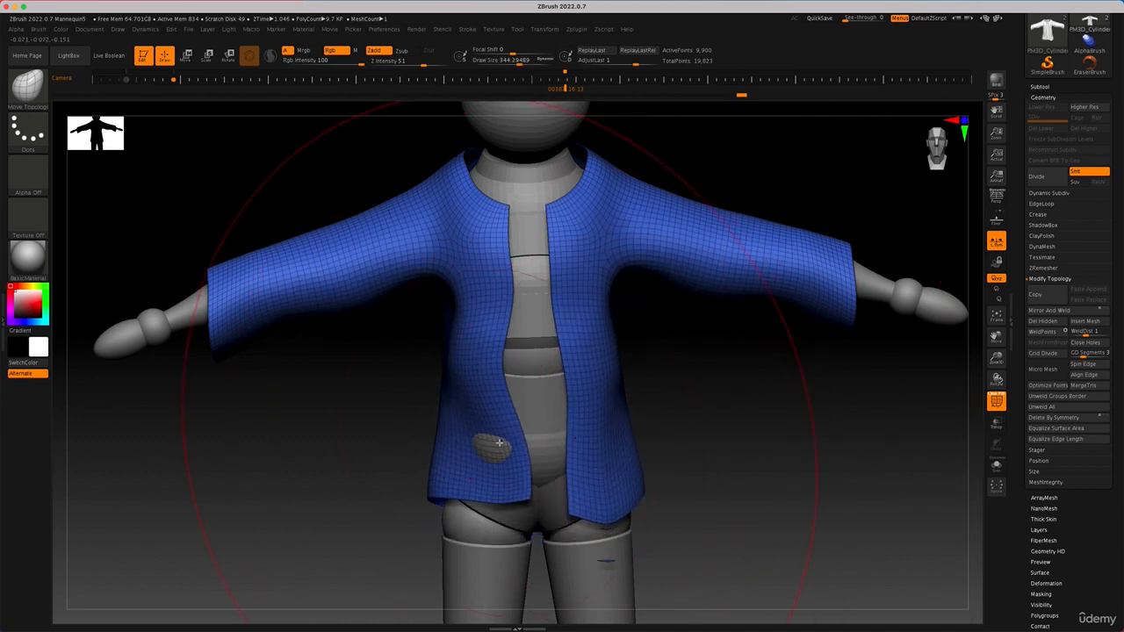
Lower the sleeve with Move Topological, reduce the draw size to about 167 and adjust the sleeve to cover the arm.
left_click_drag(704, 436, 498, 263)
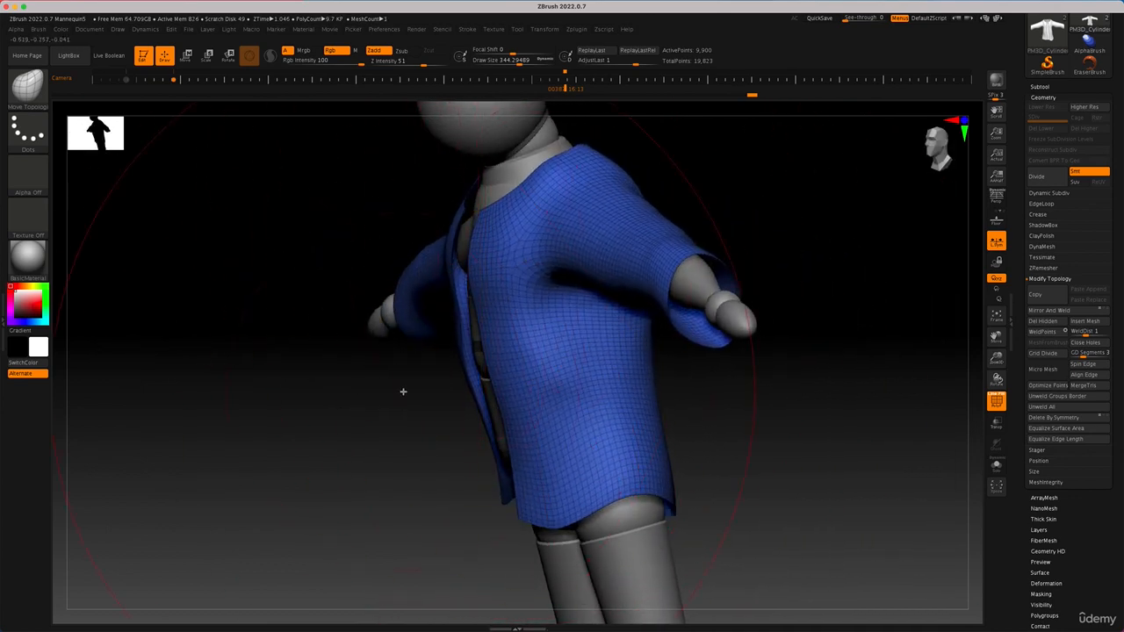
left_click_drag(700, 231, 691, 289)
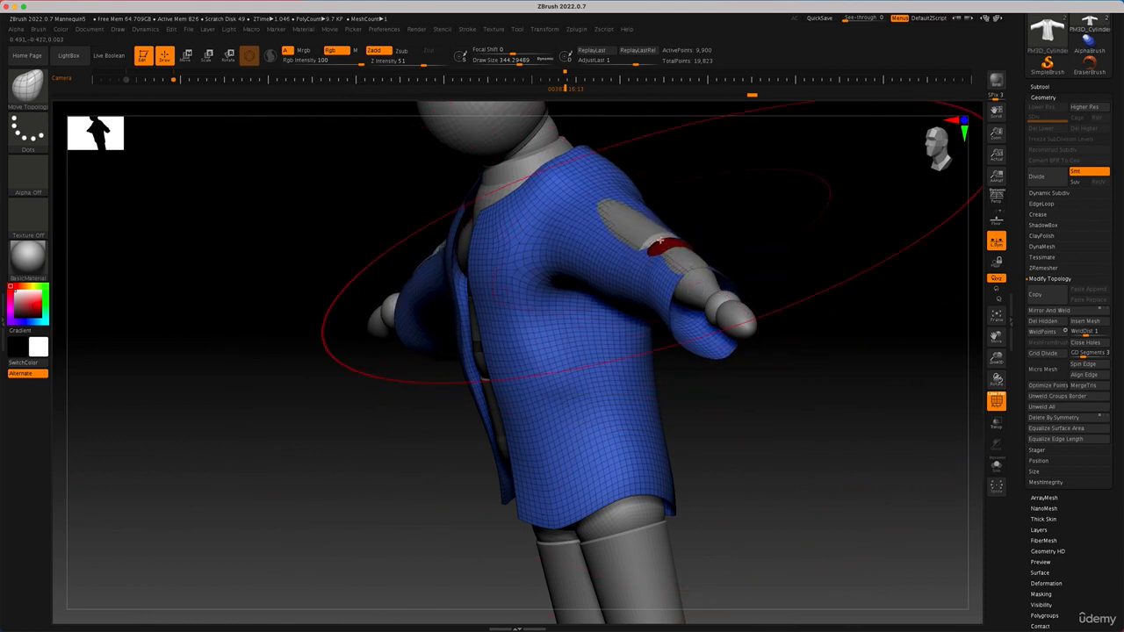
key("space")
mouse_move(659, 237)
left_mouse_down()
mouse_move(647, 237)
mouse_move(660, 248)
left_mouse_up()
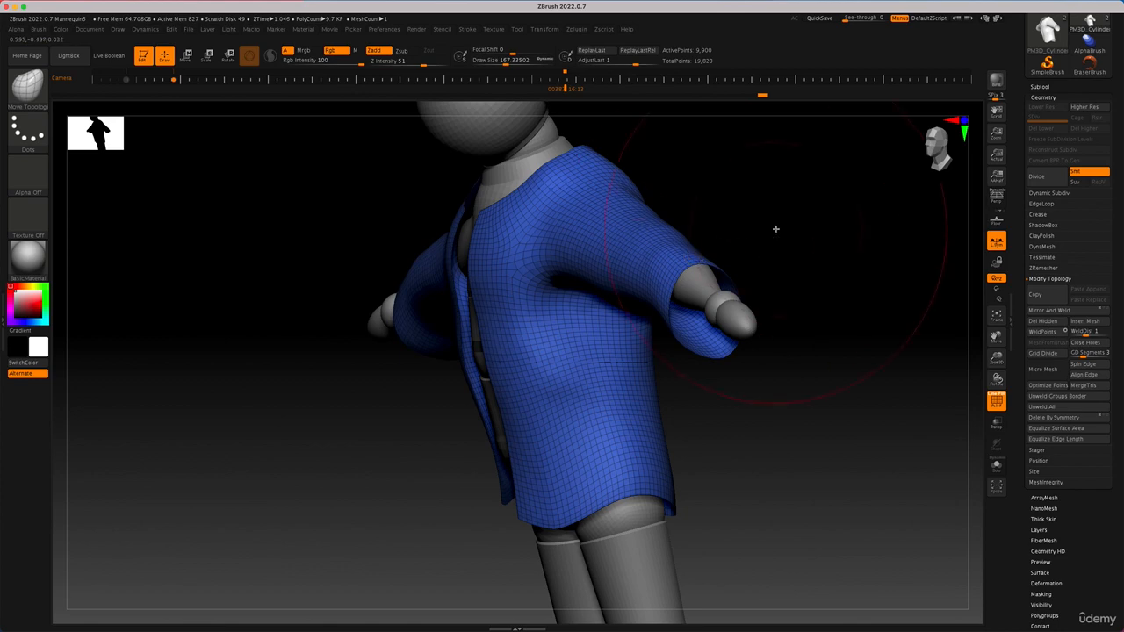
Show the whole jacket again and undo the recent Move Topological reshaping to restore its earlier hem and sleeves.
key("ctrl+shift")
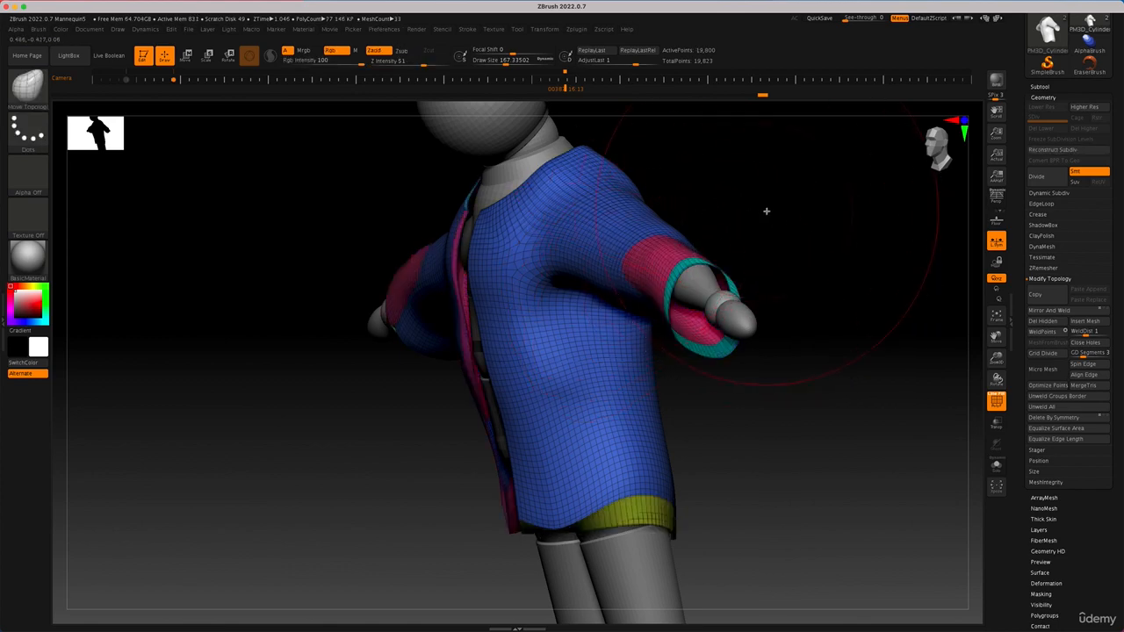
left_click_drag(767, 211, 808, 201)
key("ctrl+z")
key("ctrl+z")
key("ctrl+z")
key("ctrl+z")
key("ctrl+z")
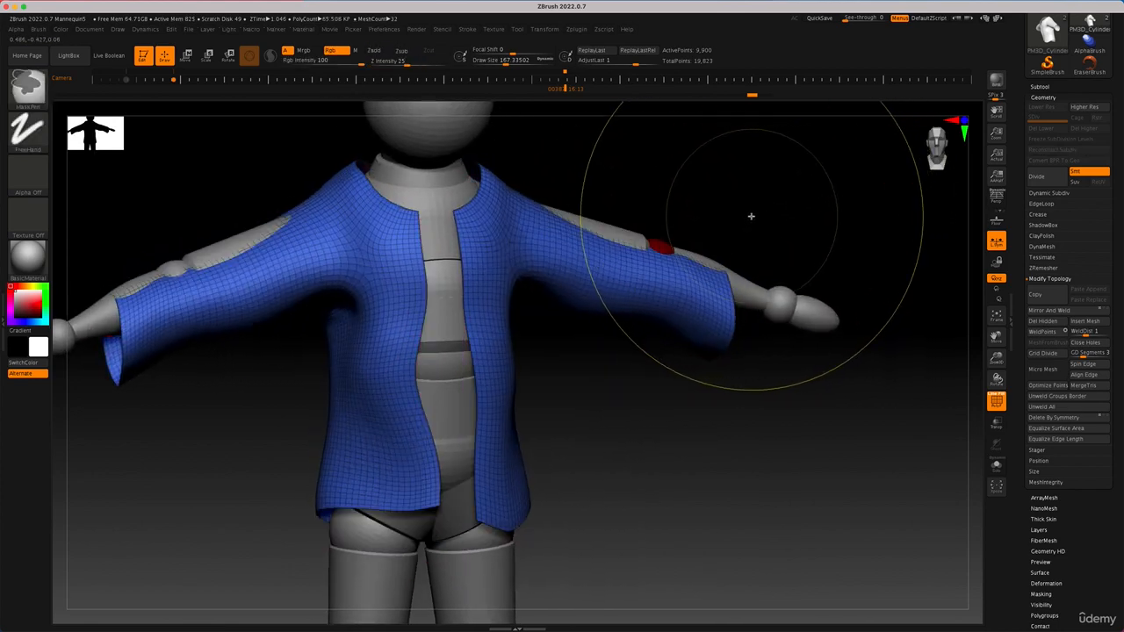
key("ctrl+z")
key("ctrl+z")
key("ctrl+z")
key("ctrl+z")
key("ctrl+z")
key("ctrl+z")
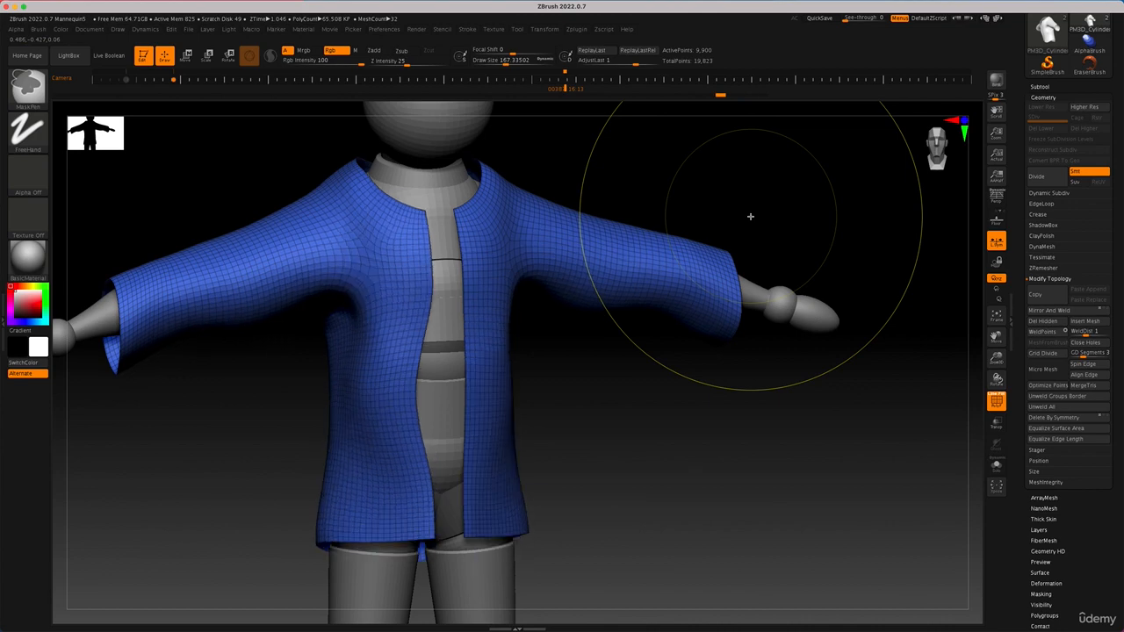
left_click_drag(750, 216, 728, 182)
key("ctrl+shift+z")
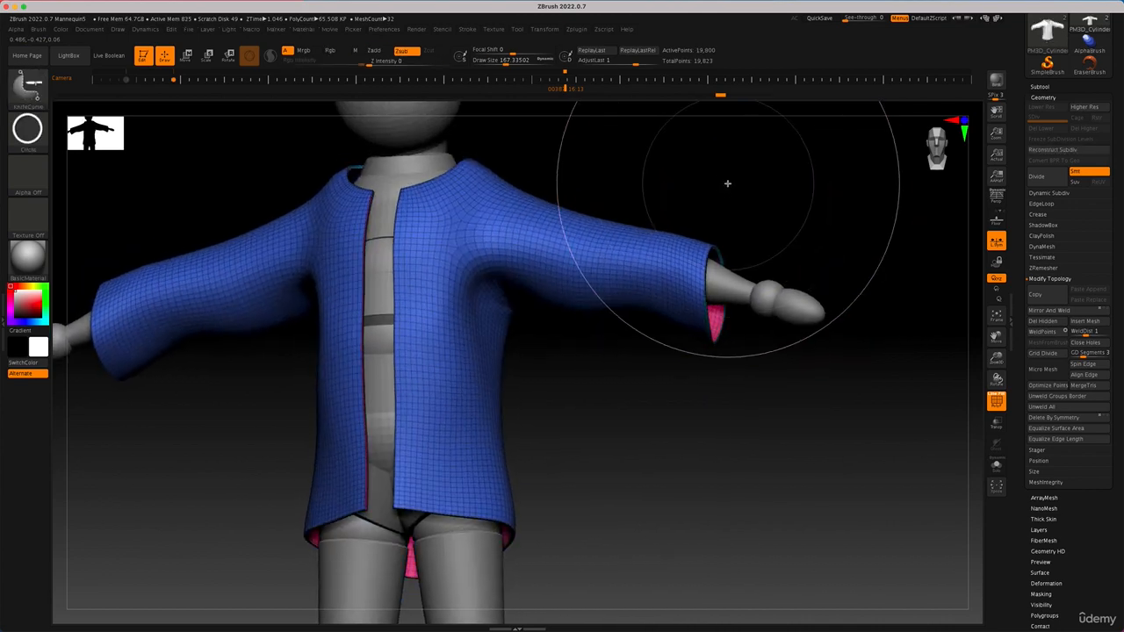
left_click_drag(586, 396, 579, 401)
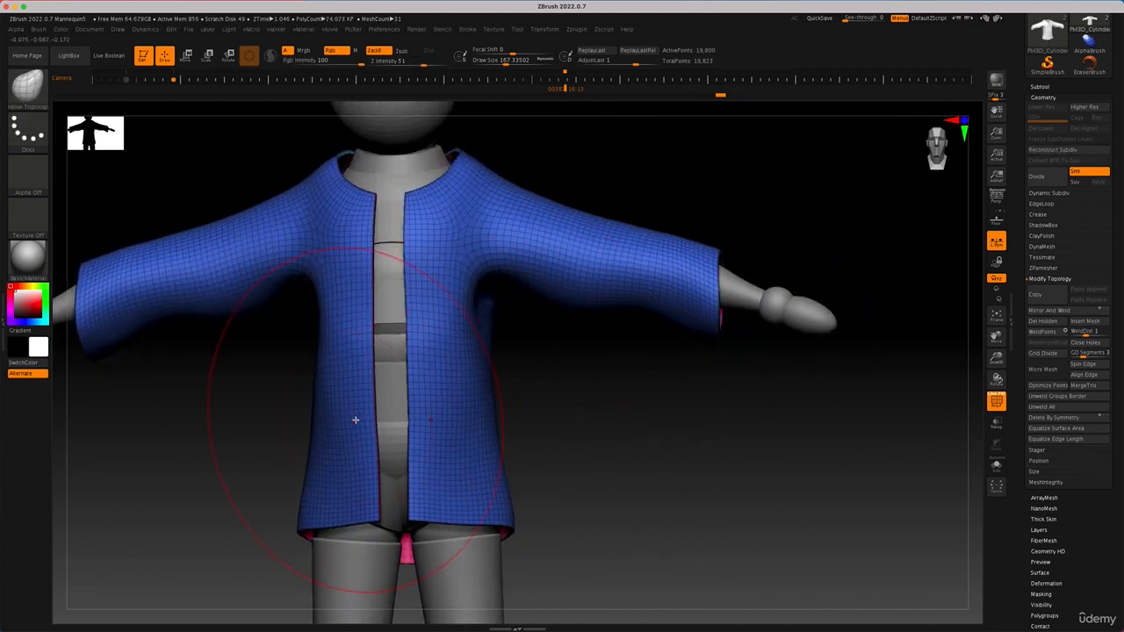
left_click_drag(355, 424, 361, 374)
left_click_drag(345, 494, 348, 455)
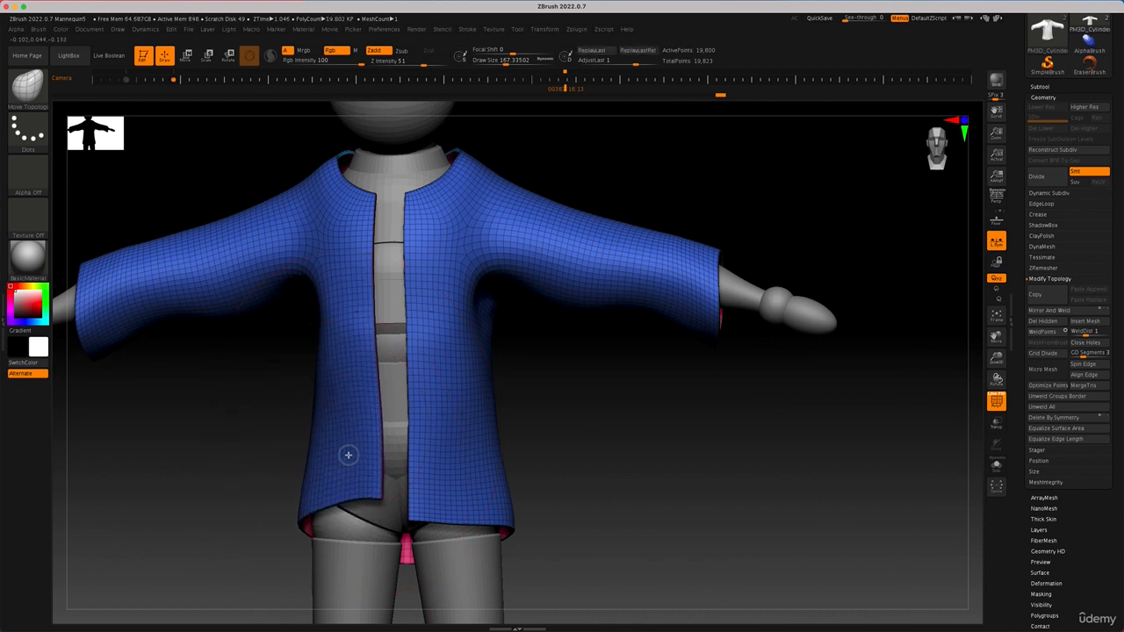
left_click_drag(456, 452, 459, 527)
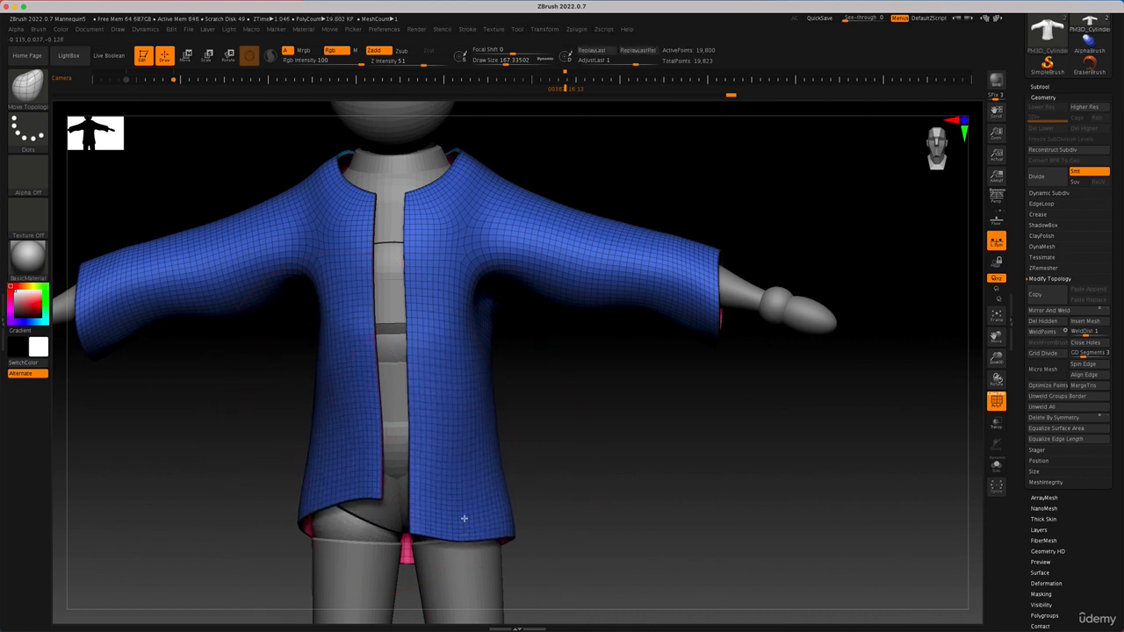
left_click_drag(428, 315, 446, 309)
left_click_drag(442, 517, 443, 503)
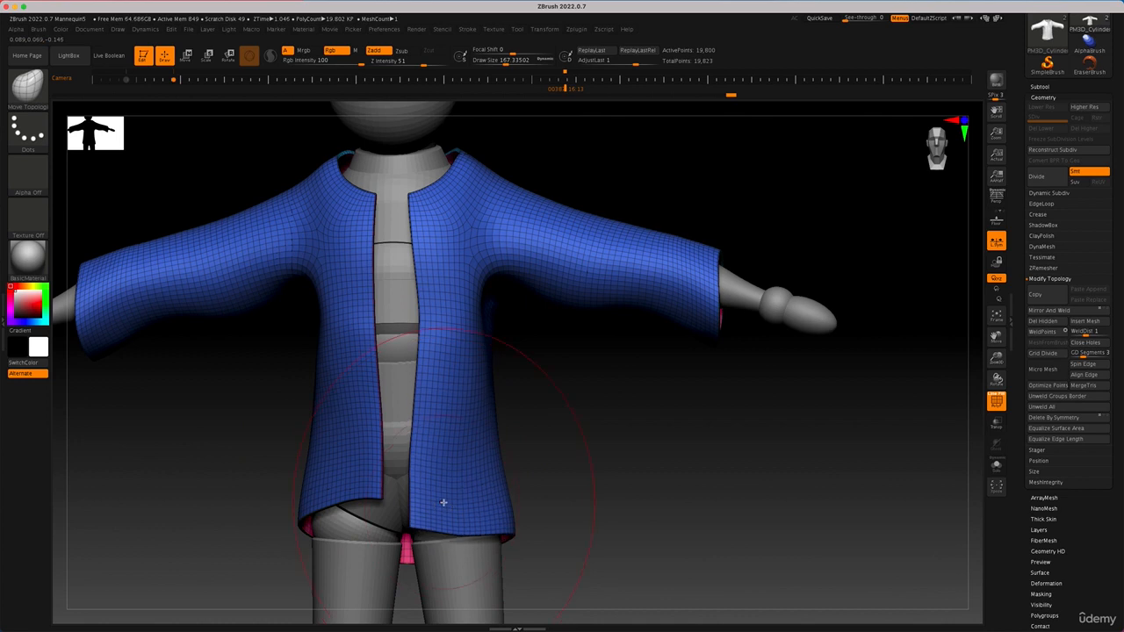
key("ctrl+z")
key("ctrl+z")
key("ctrl+z")
key("ctrl+z")
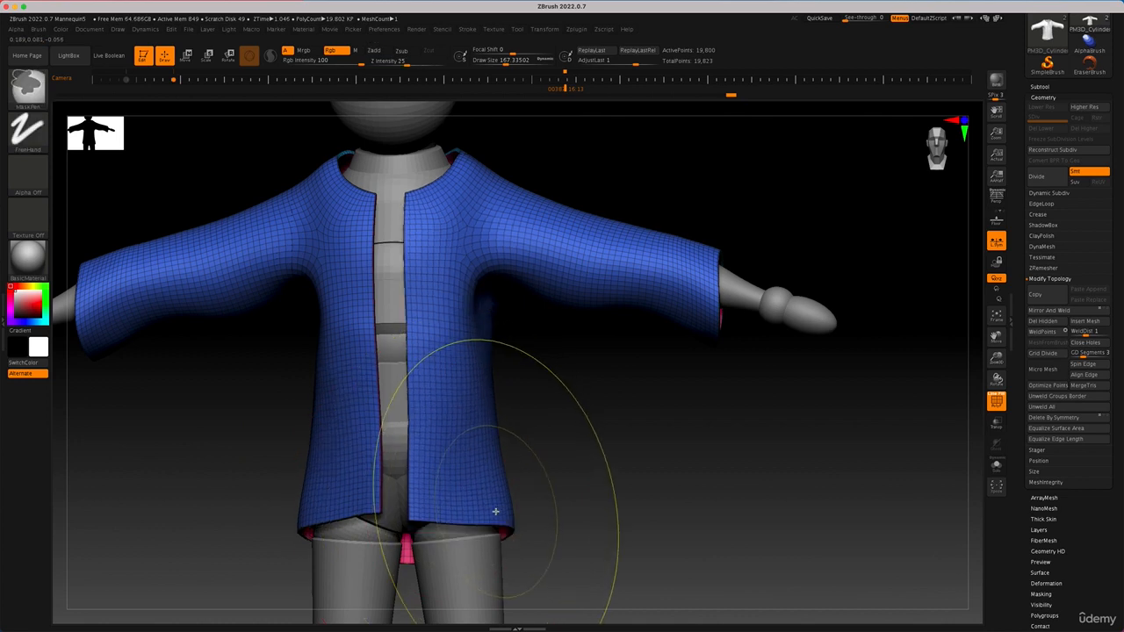
key("ctrl+z")
Enlarge the Move Topological brush to draw size about 324, raise the jacket's front hem and lower its shoulders.
key("space")
mouse_move(499, 476)
left_mouse_down()
mouse_move(509, 478)
mouse_move(494, 445)
left_mouse_up()
key("ctrl+z")
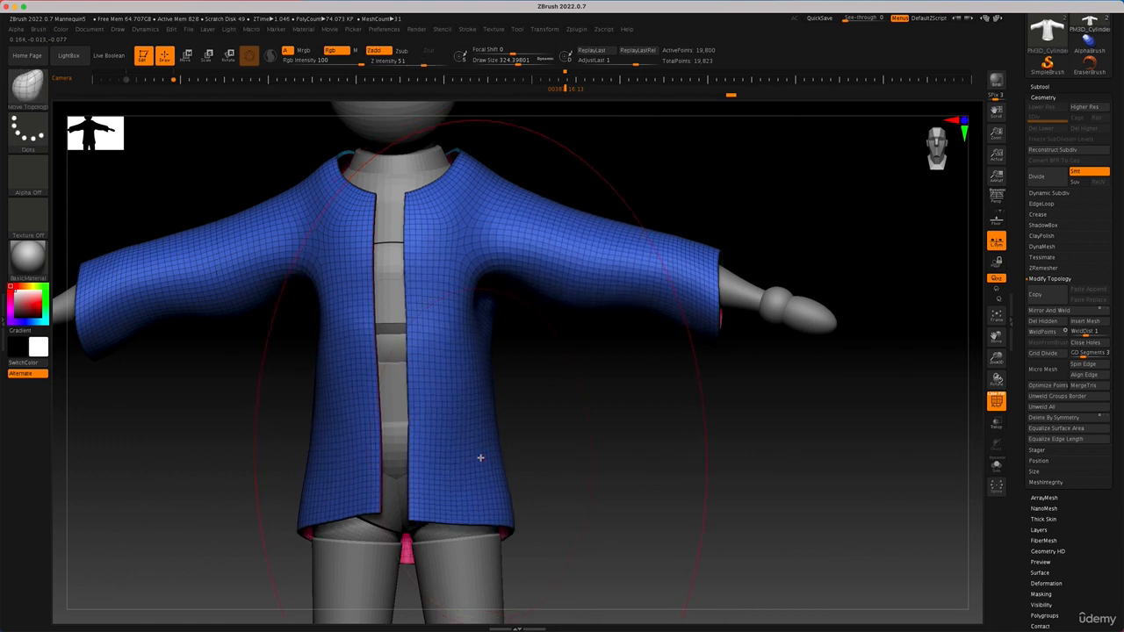
mouse_move(489, 495)
left_mouse_down()
mouse_move(485, 450)
mouse_move(498, 495)
mouse_move(503, 486)
left_mouse_up()
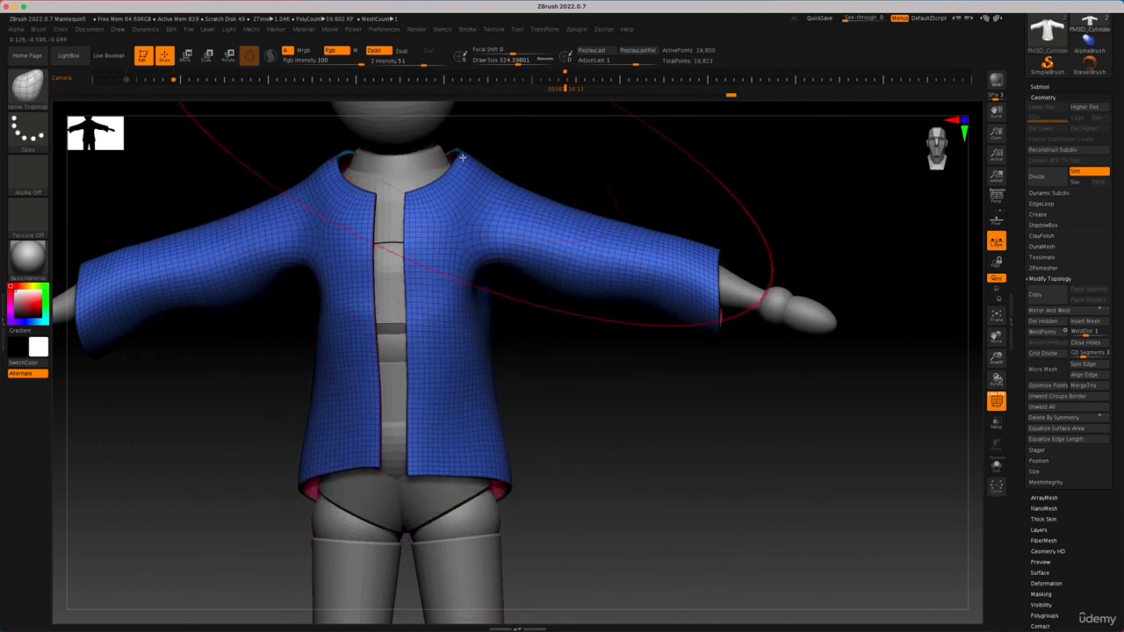
left_click_drag(475, 155, 472, 183)
Reduce the brush to draw size about 62 and adjust the shoulder and upper sleeve so they cover the arm.
key("space")
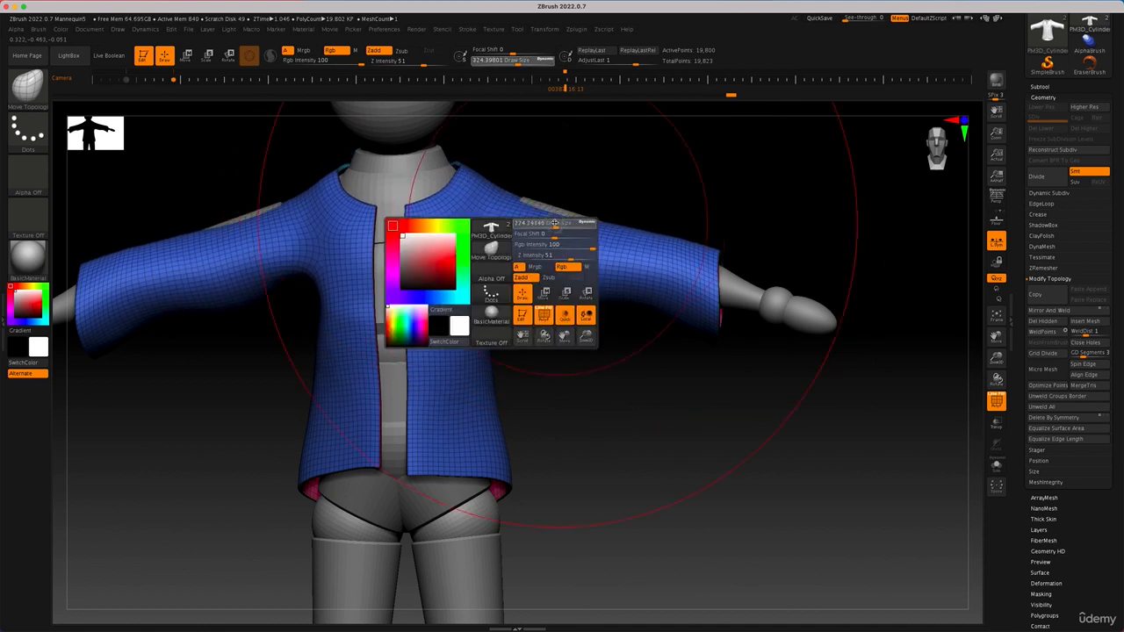
mouse_move(562, 224)
left_mouse_down()
mouse_move(533, 181)
mouse_move(561, 217)
mouse_move(523, 201)
left_mouse_up()
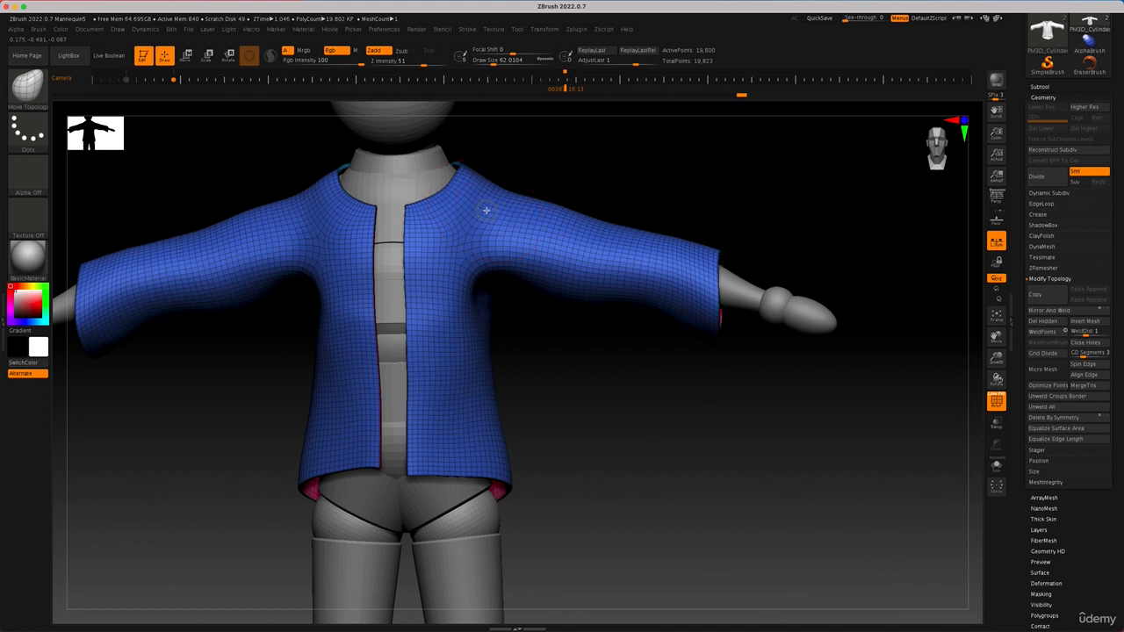
left_click_drag(568, 232, 647, 251)
left_click_drag(579, 289, 572, 283)
left_click_drag(509, 195, 502, 190)
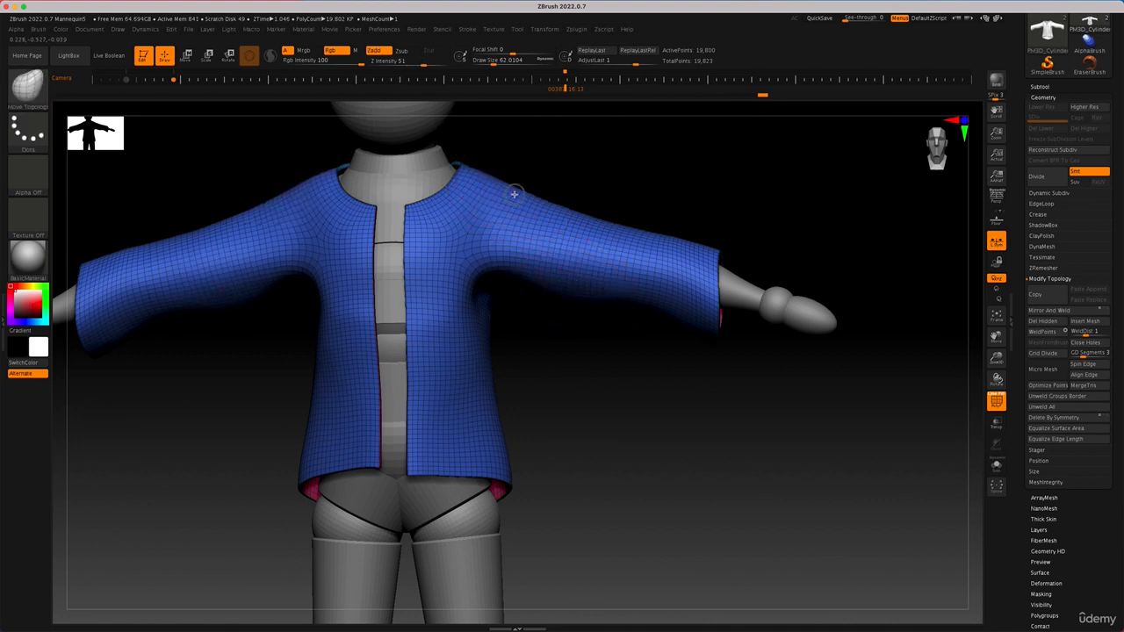
left_click_drag(513, 193, 509, 197)
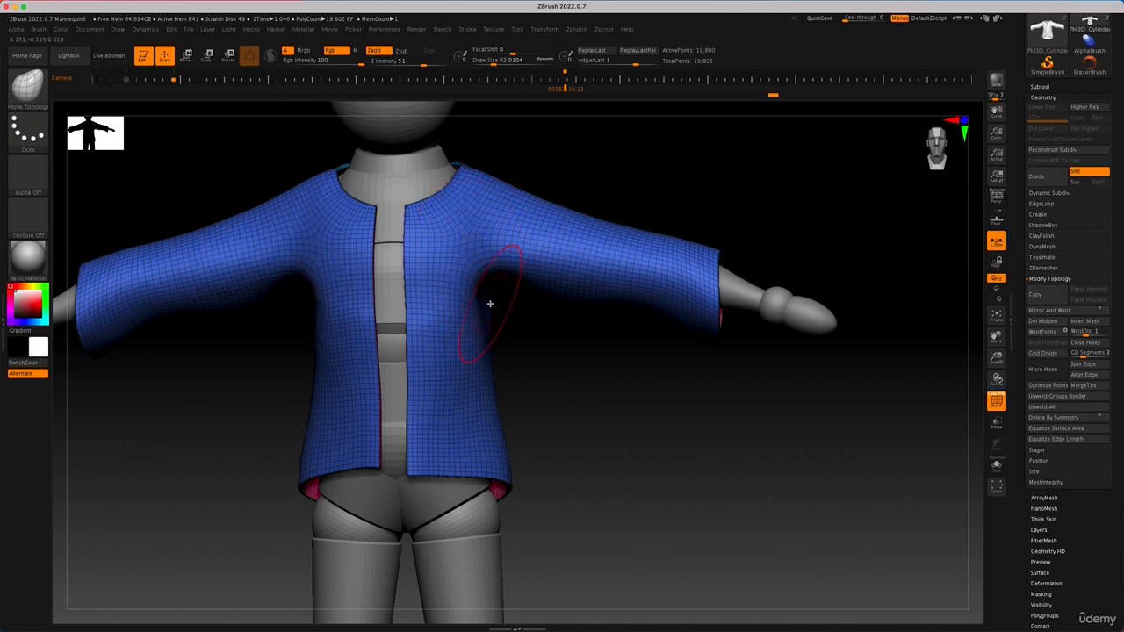
From the side, set the draw size to about 217, raise the jacket's back hem and even out the hemline.
left_click_drag(523, 340, 591, 345)
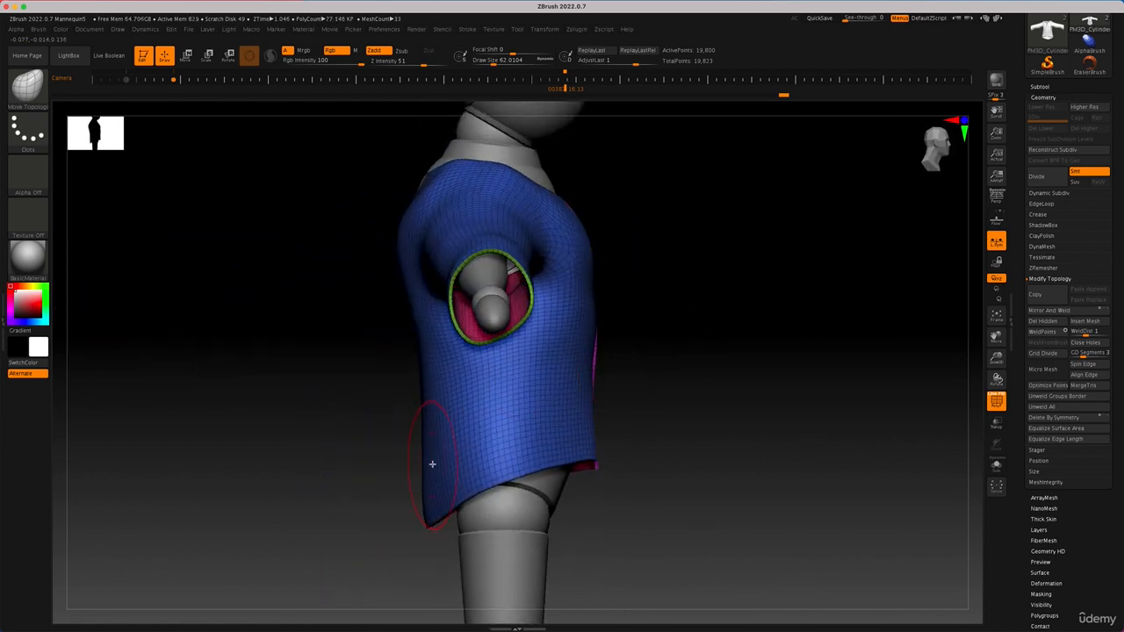
key("space")
left_click_drag(435, 448, 465, 448)
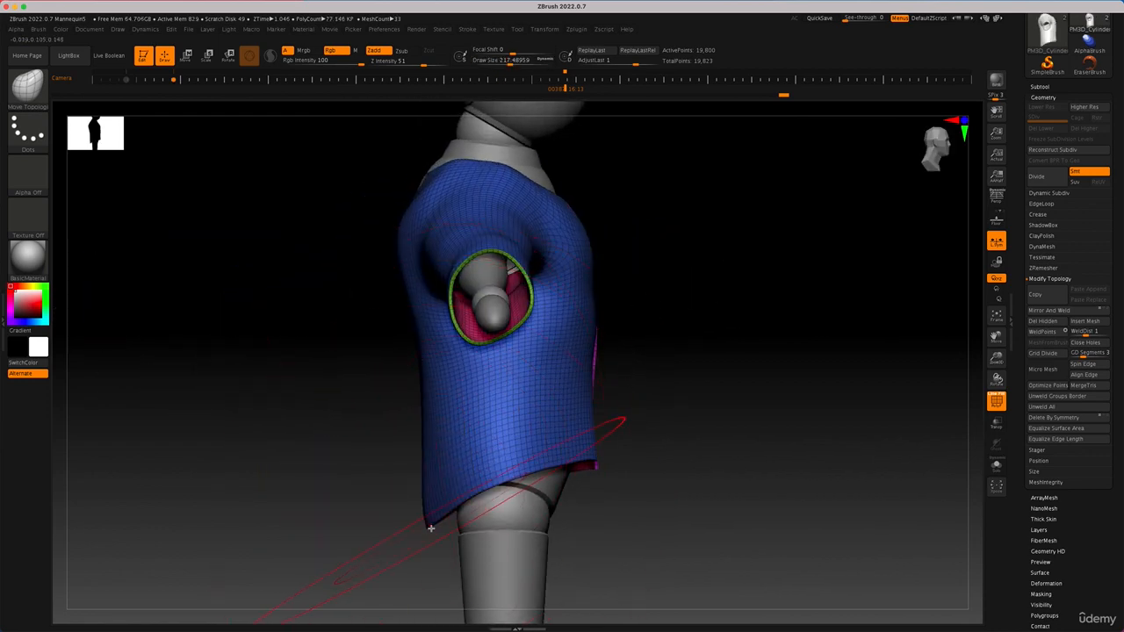
left_click_drag(430, 528, 427, 492)
left_click_drag(580, 469, 587, 479)
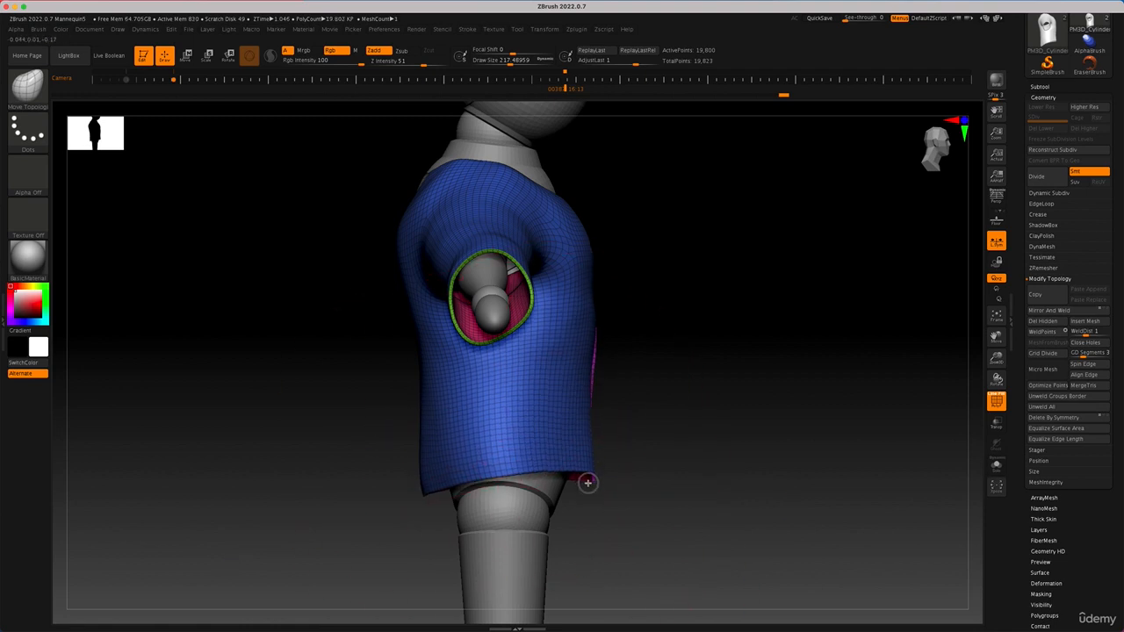
left_click_drag(422, 486, 424, 469)
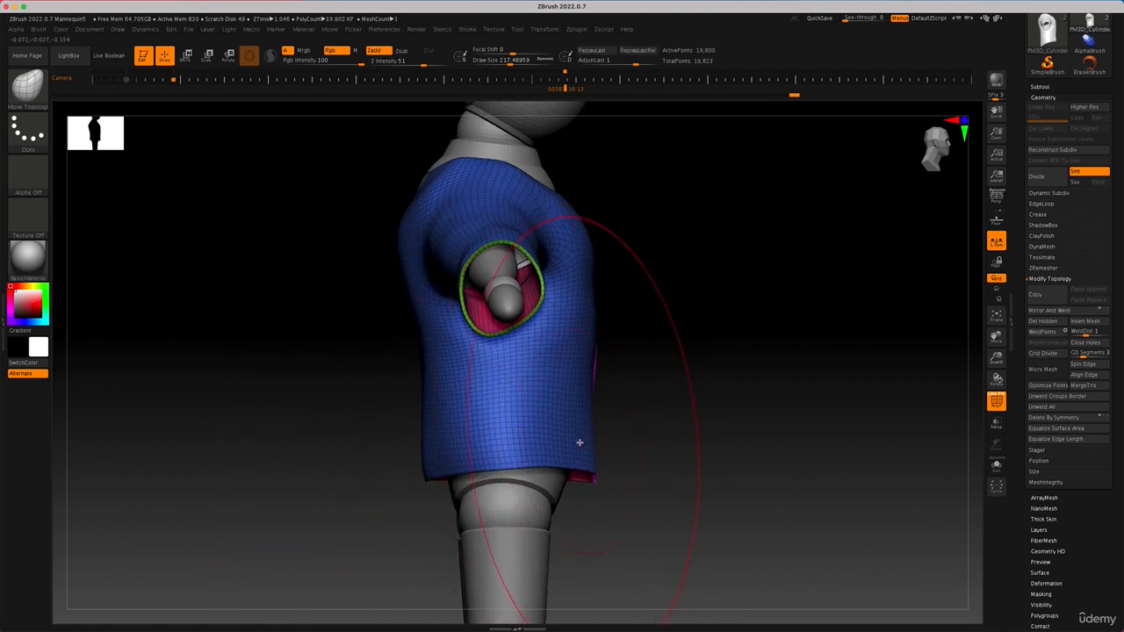
From the front, set the draw size to about 154 and pull in the flared lower sides of the jacket.
mouse_move(689, 414)
left_mouse_down()
mouse_move(661, 441)
mouse_move(674, 419)
left_mouse_up()
key("space")
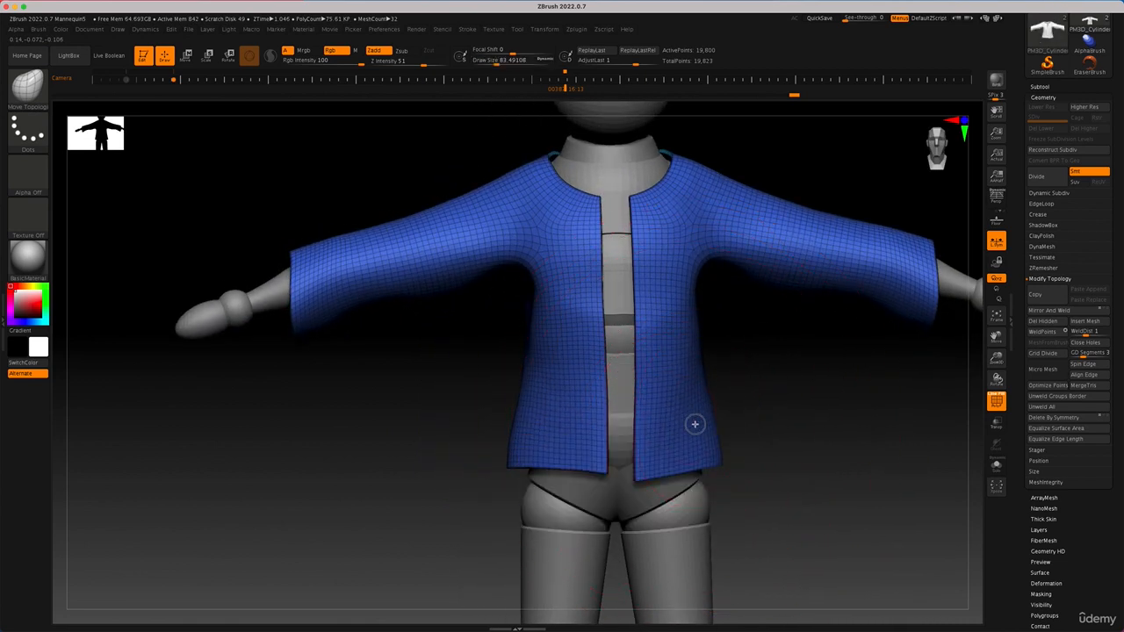
key("space")
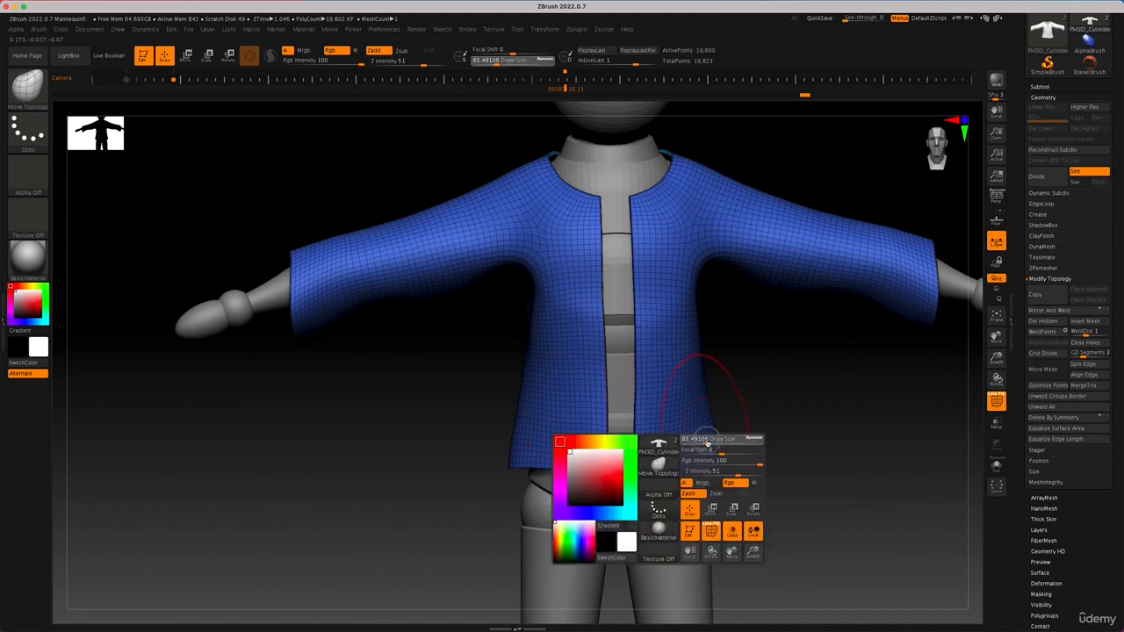
mouse_move(707, 439)
left_mouse_down()
mouse_move(718, 443)
mouse_move(697, 446)
left_mouse_up()
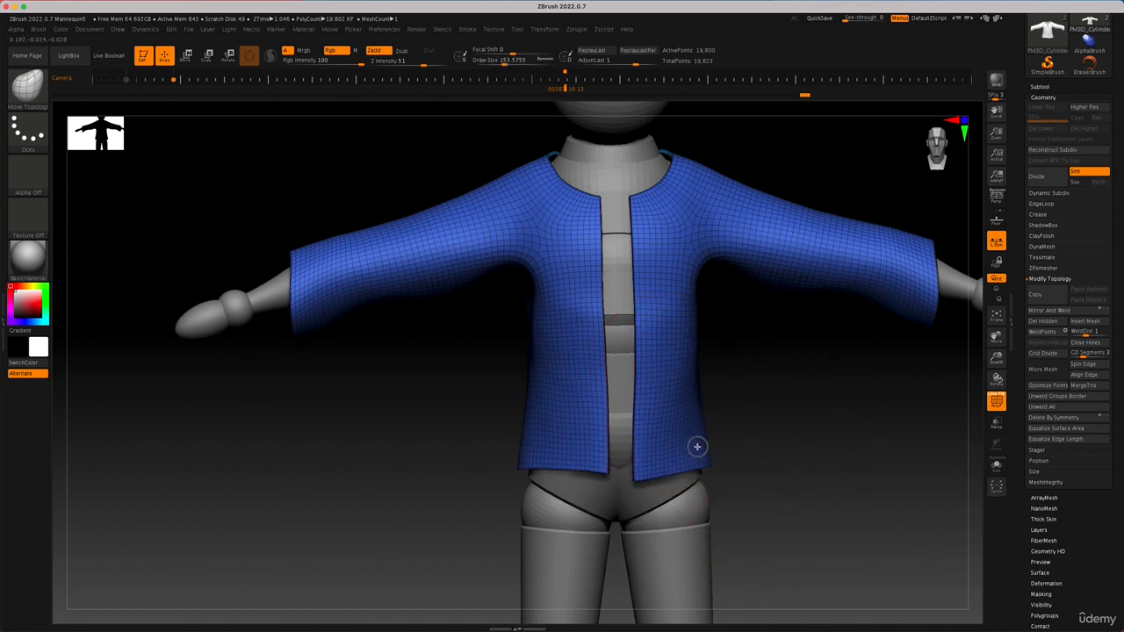
Reduce the draw size to about 71 and smooth the jacket's lower front panel.
left_click_drag(745, 370, 662, 376)
key("space")
left_click_drag(686, 421, 676, 416, "shift")
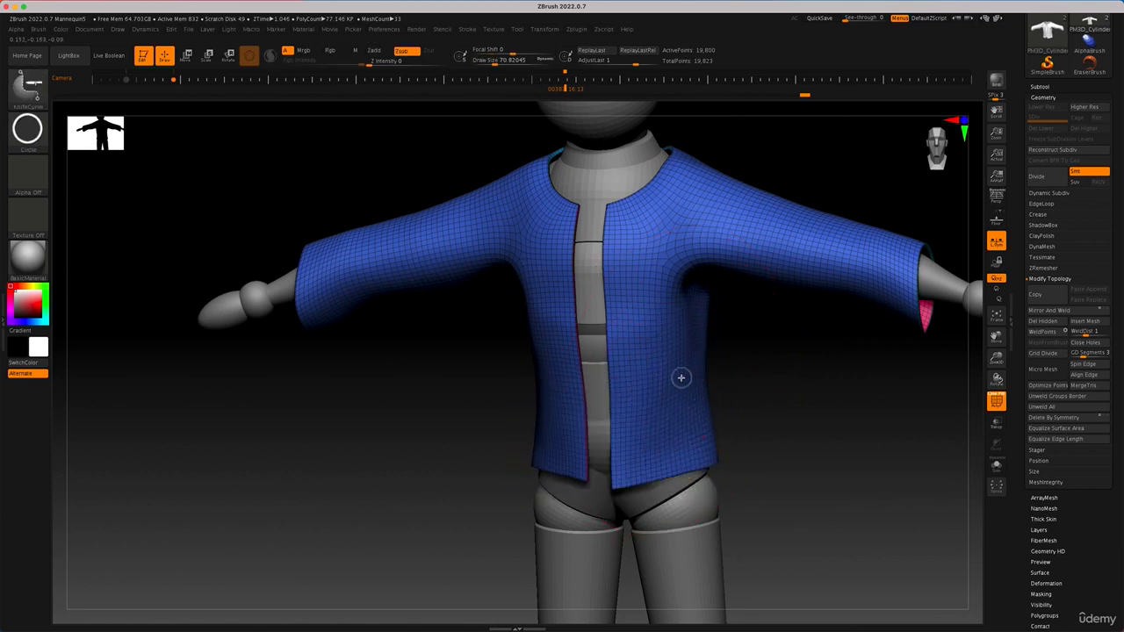
Mask everything except the jacket's blue outer polygroup, restore the full jacket and set the draw size to about 104.
left_click(680, 379, "ctrl+shift")
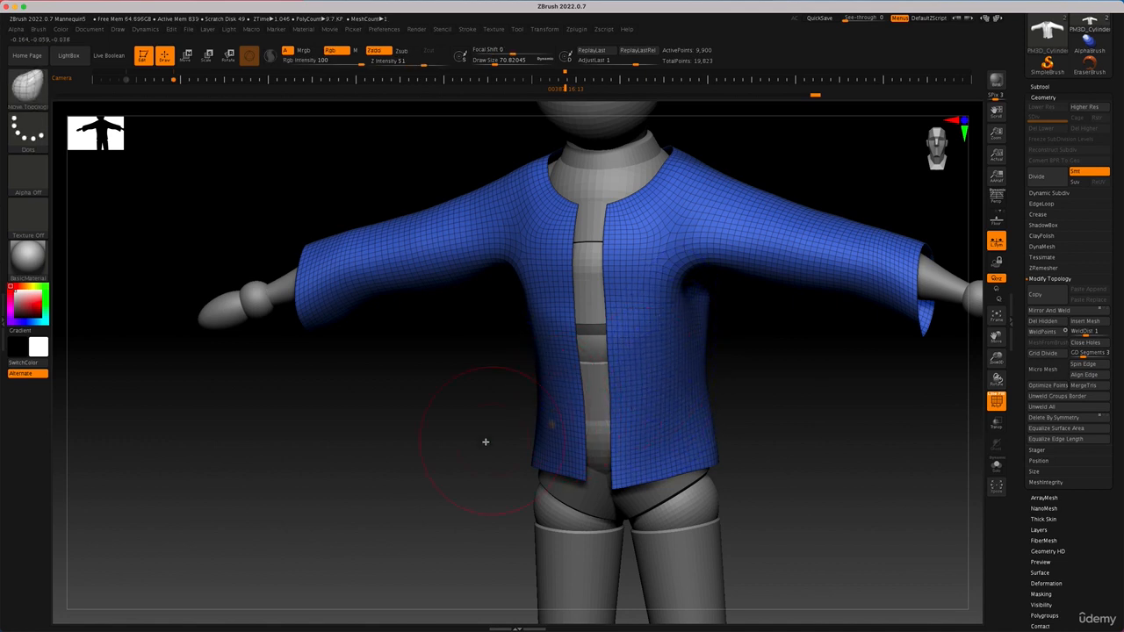
left_click(435, 494, "ctrl")
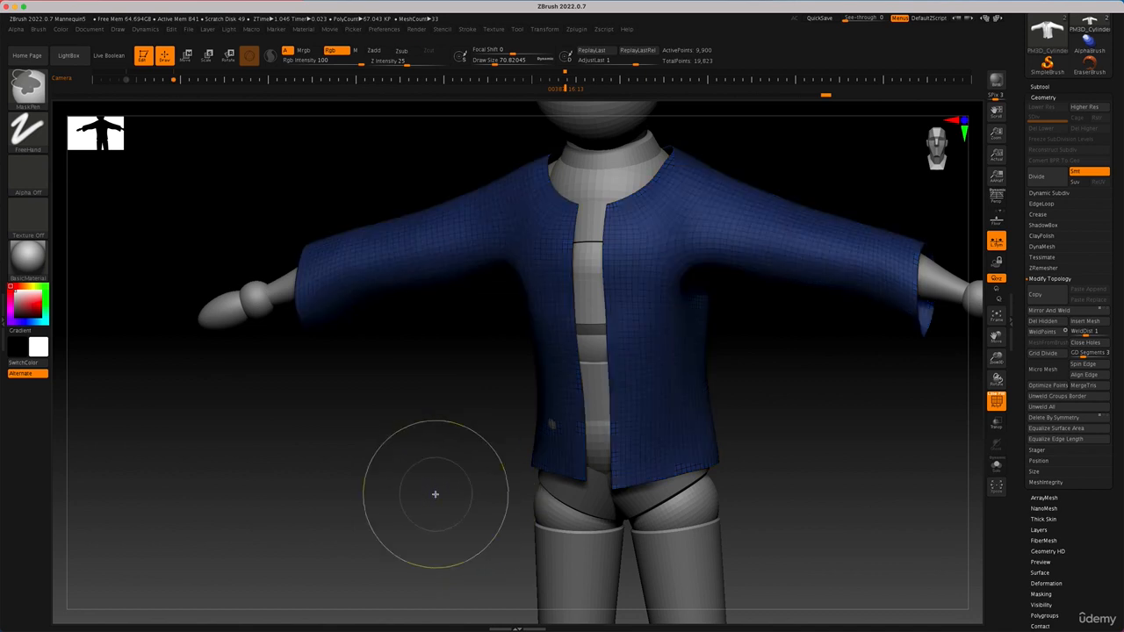
left_click(434, 494, "ctrl")
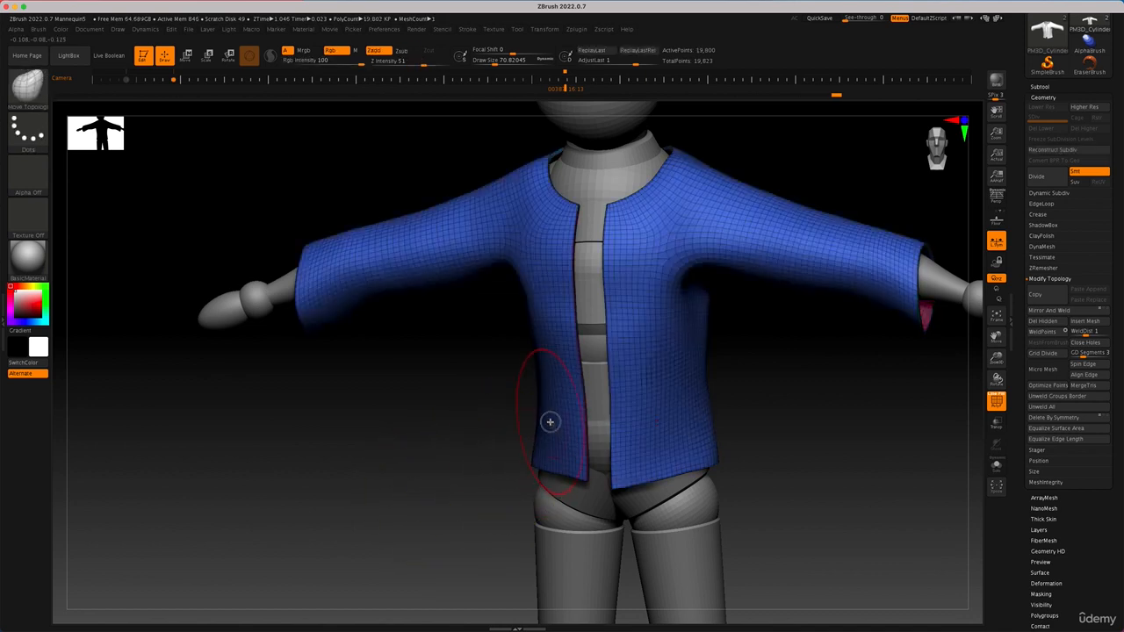
key("space")
left_click_drag(553, 380, 558, 380)
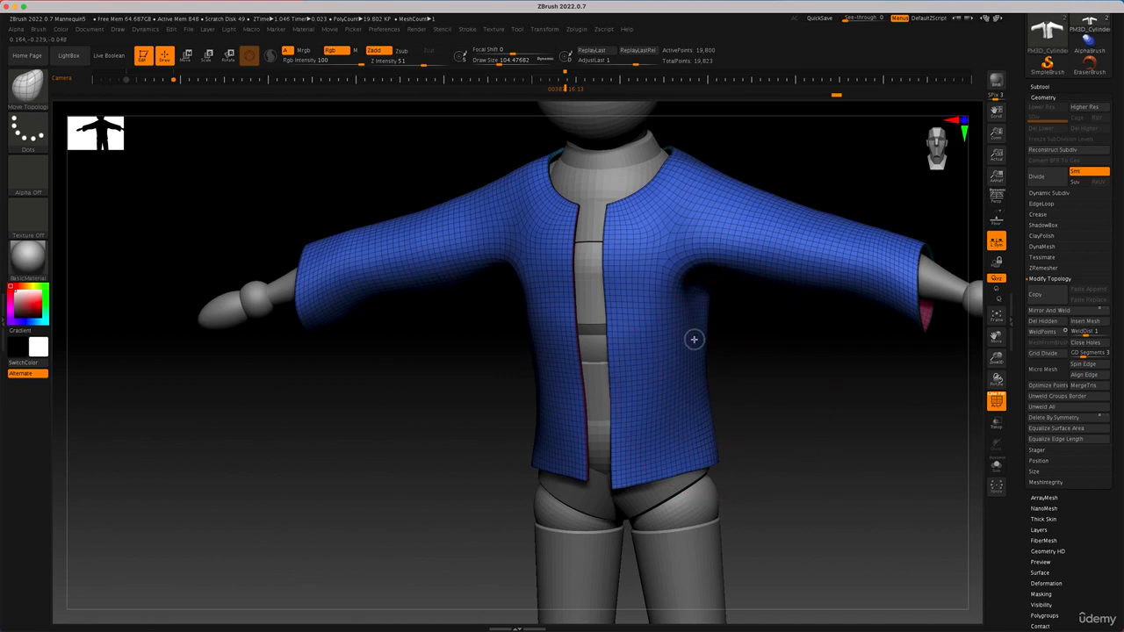
Examine the reshaped jacket on the full mannequin from the front, above and behind.
left_click_drag(787, 421, 708, 419)
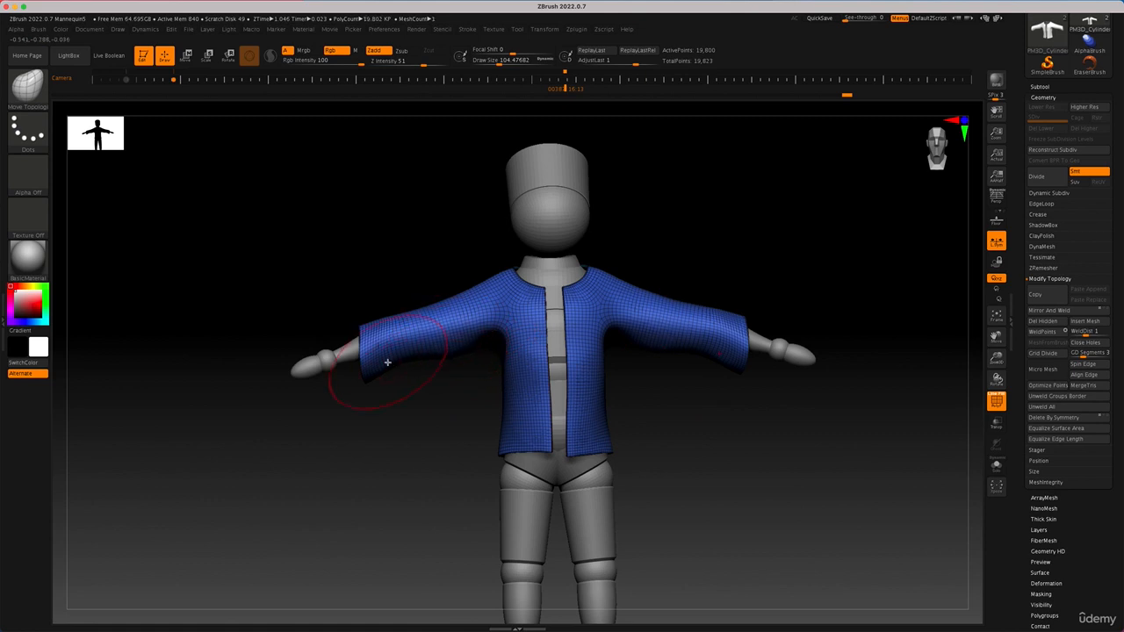
left_click_drag(443, 393, 401, 325)
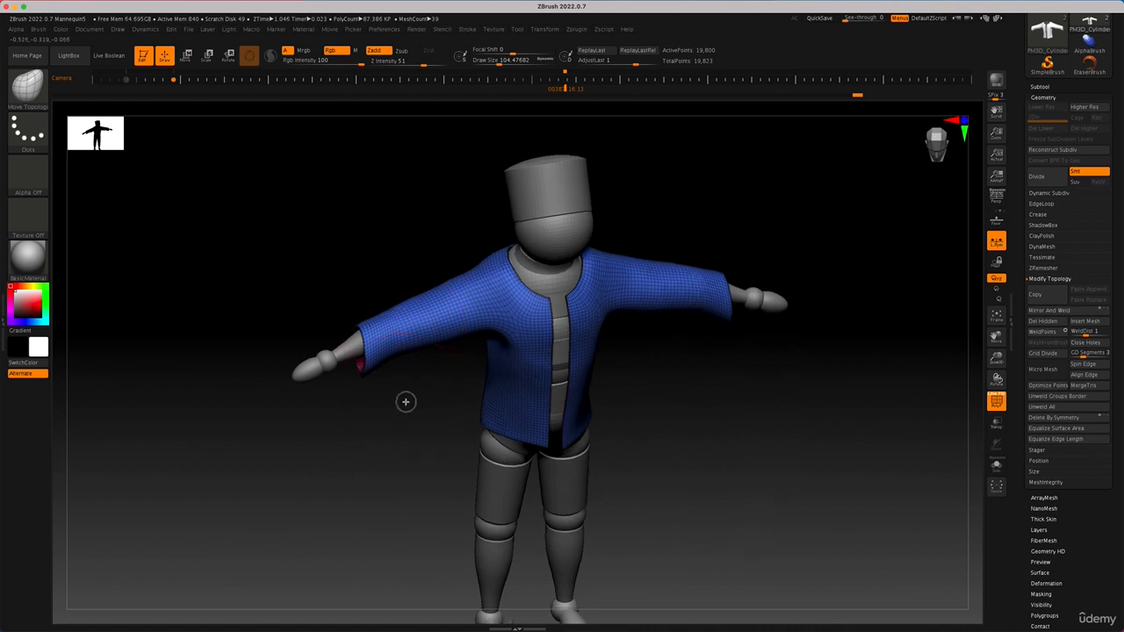
left_click_drag(404, 402, 447, 418)
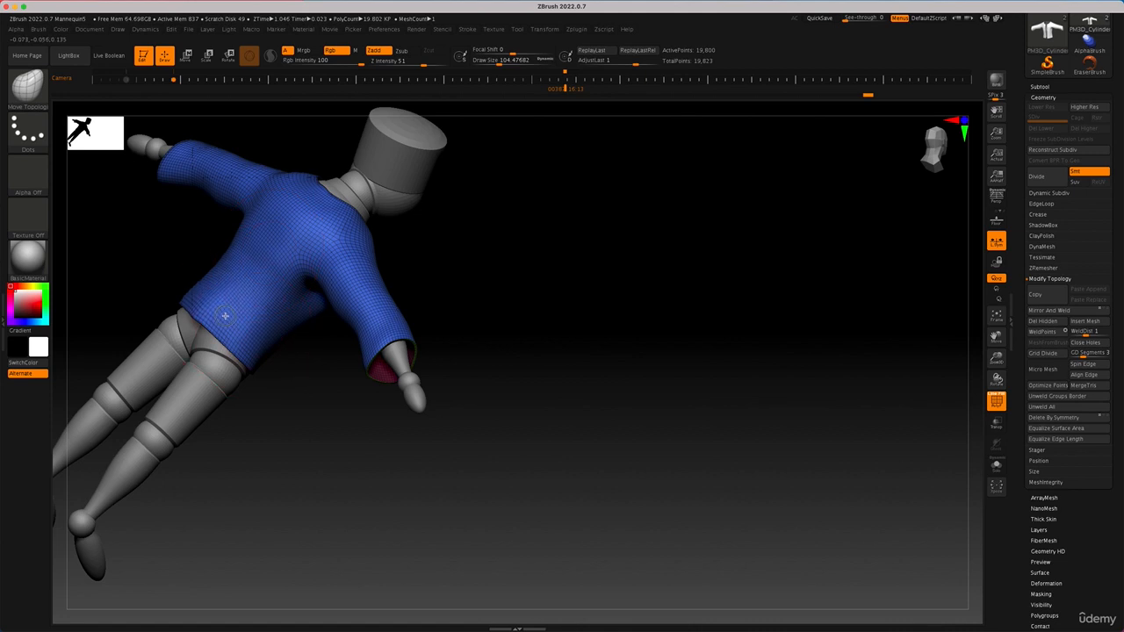
left_click_drag(275, 369, 431, 351)
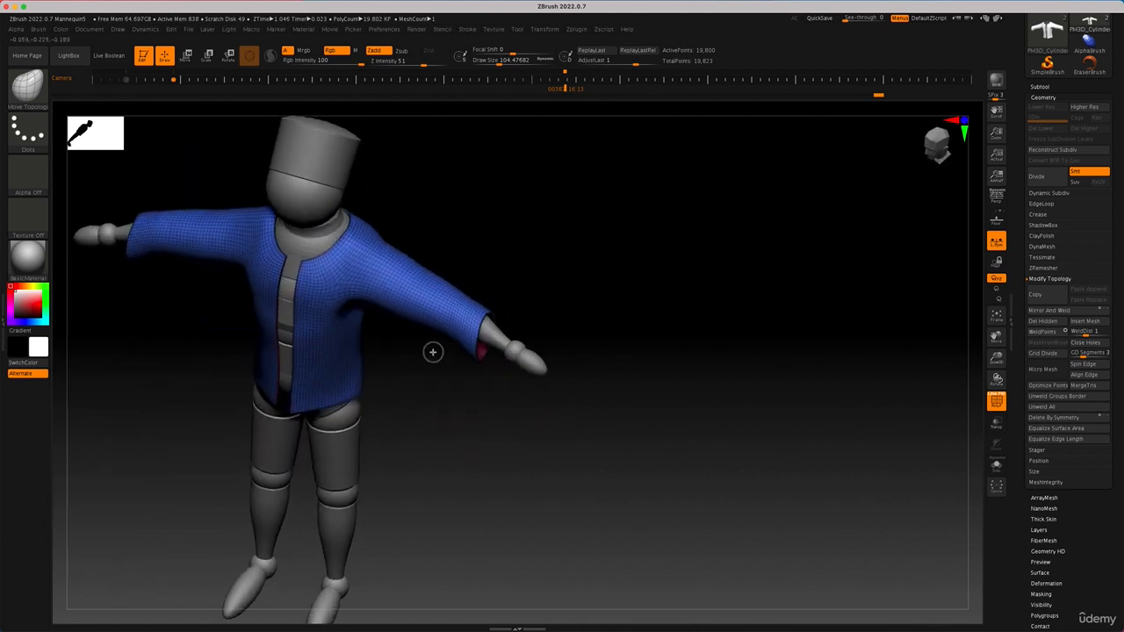
left_click_drag(451, 394, 469, 337)
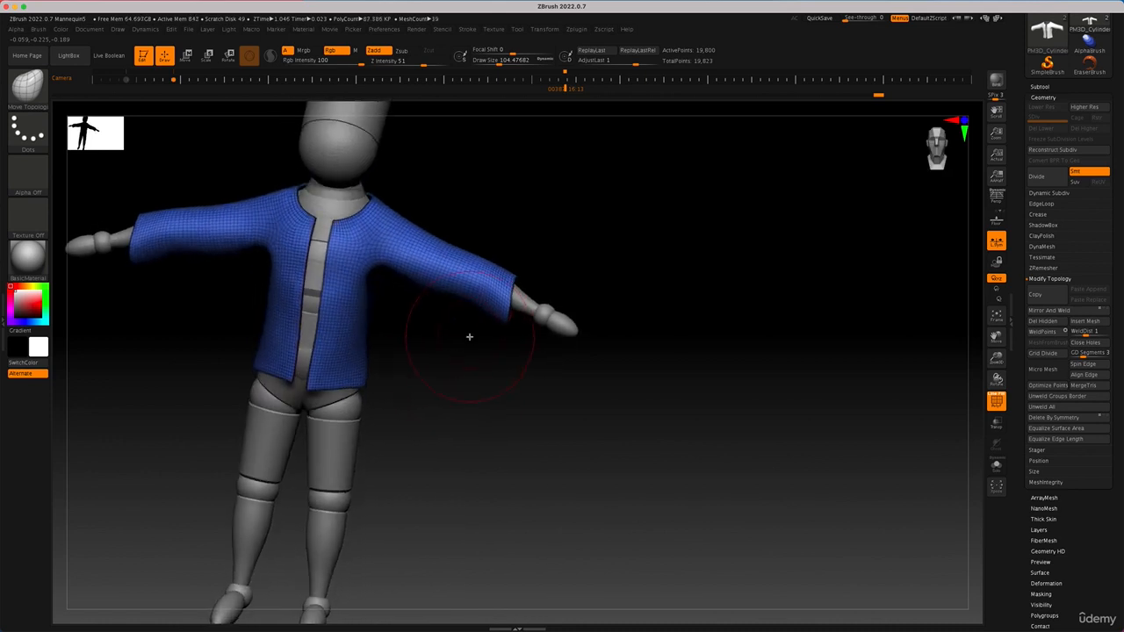
mouse_move(500, 383)
left_mouse_down("shift")
mouse_move(470, 382)
mouse_move(511, 380)
left_mouse_up("shift")
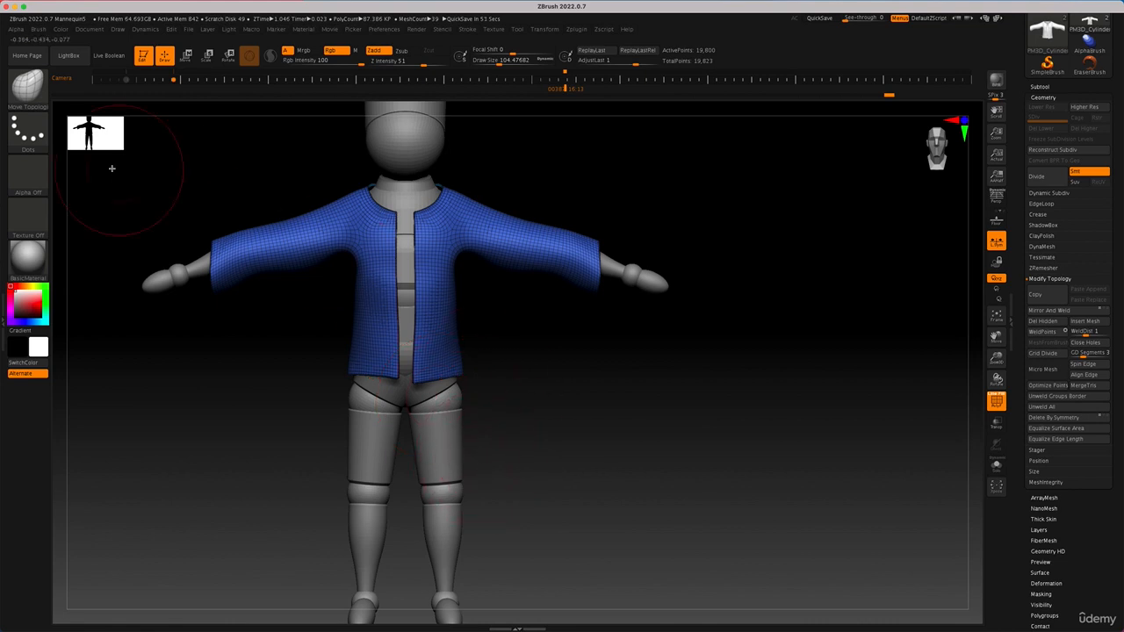
Append a Sphere3D as a new subtool below the jacket and make it the active subtool.
left_click(28, 83)
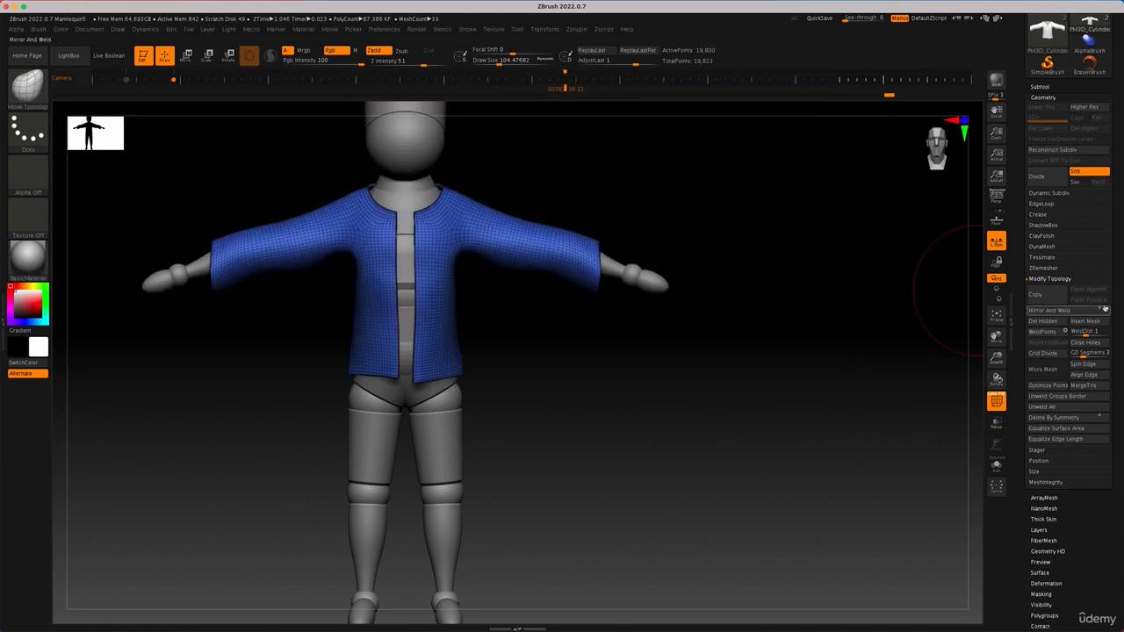
left_click(1040, 86)
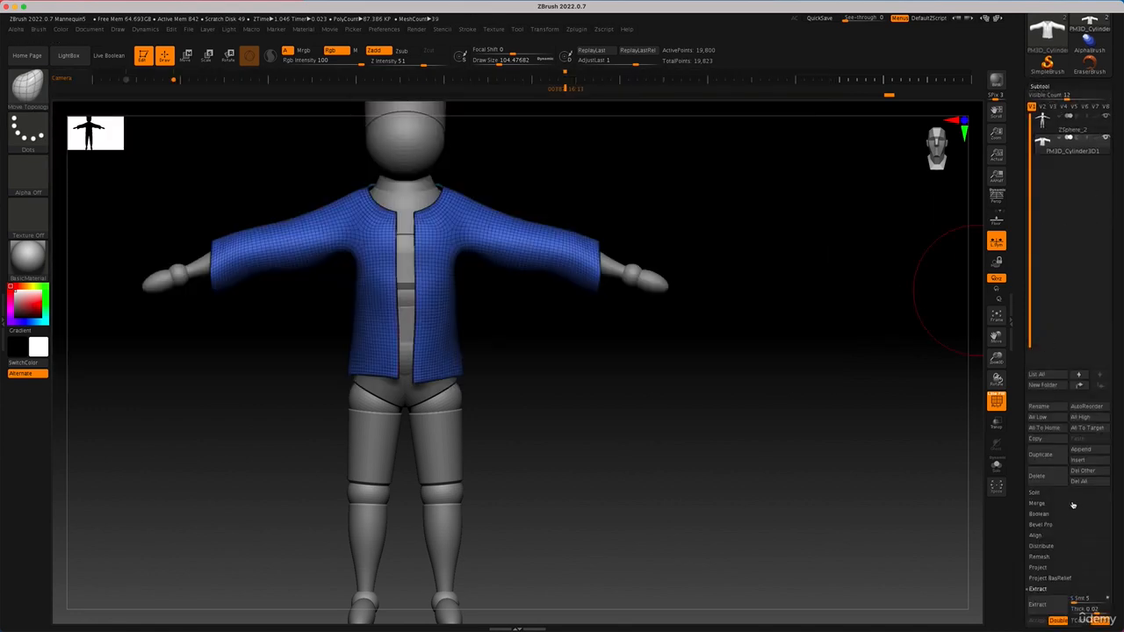
left_click(1077, 459)
left_click(1097, 459)
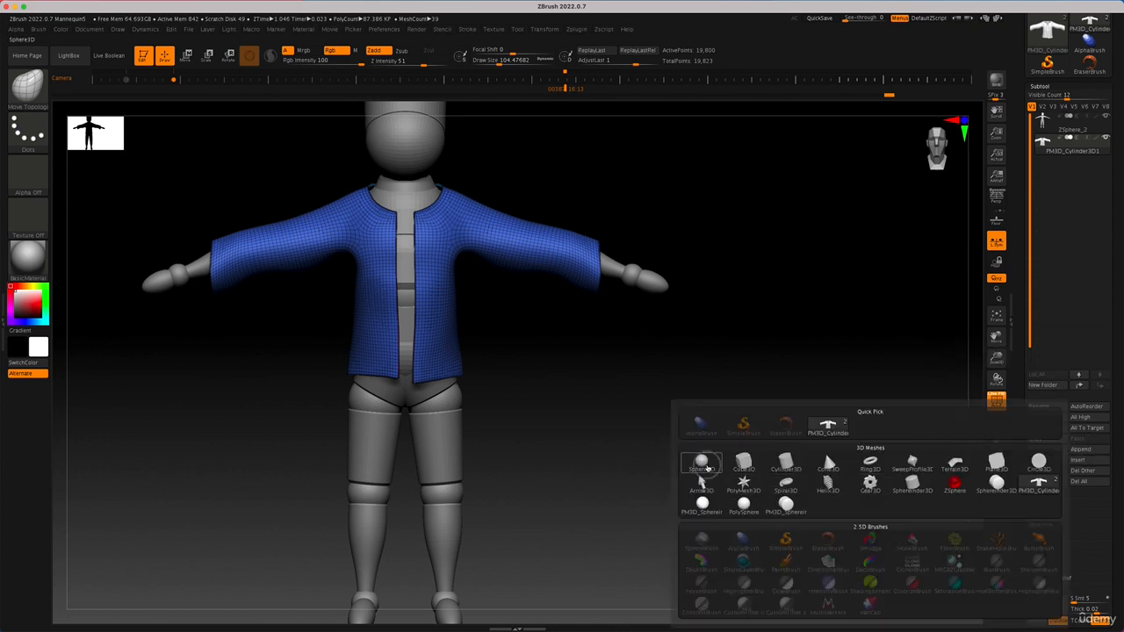
left_click(708, 463)
left_click(712, 365, "alt")
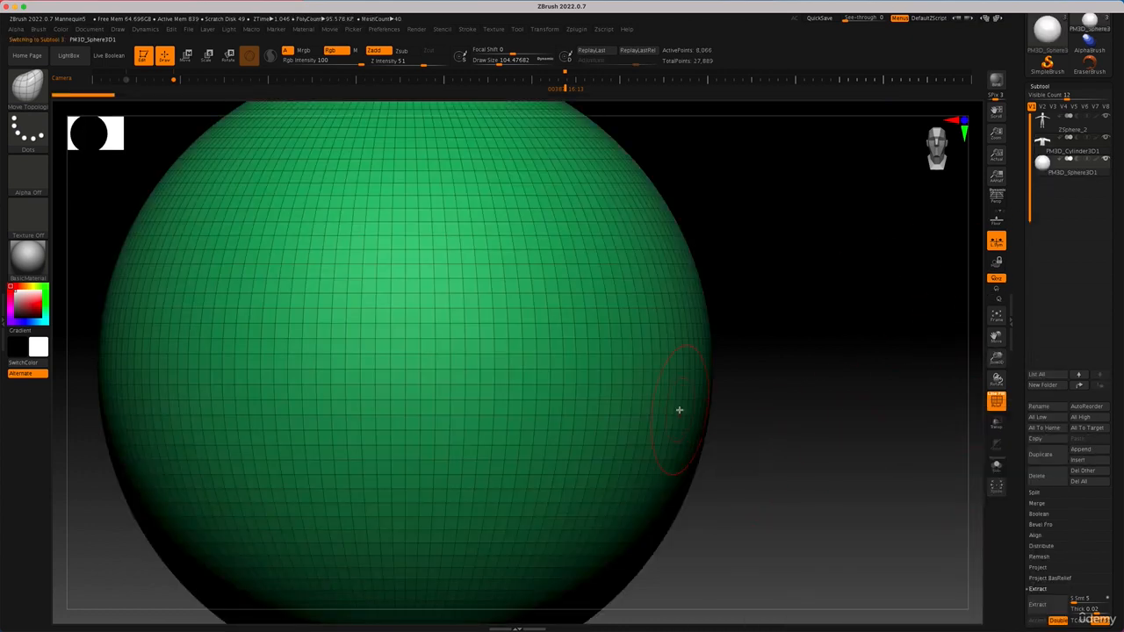
Scale the sphere down uniformly to about hip width and move it onto the mannequin's left thigh.
key("r")
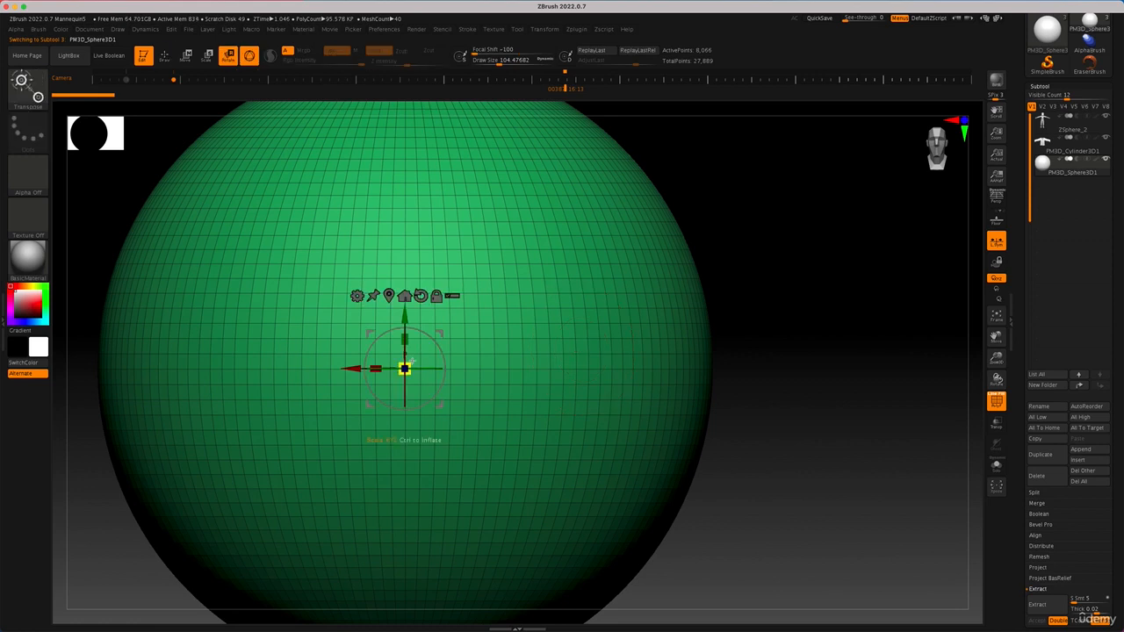
left_click_drag(409, 362, 118, 447)
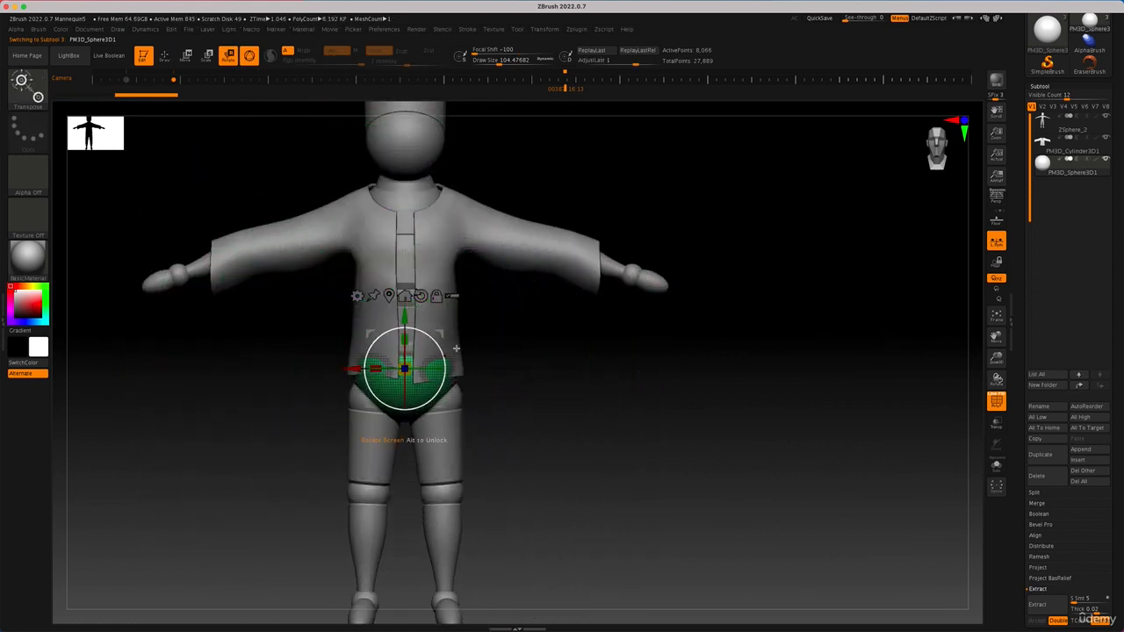
key("w")
mouse_move(425, 364)
left_mouse_down()
mouse_move(478, 425)
mouse_move(460, 422)
mouse_move(472, 460)
left_mouse_up()
With Move Topological at a draw size of about 234, stretch the sphere down to the foot and shape its inner side as a trouser leg.
key("q")
key("space")
left_click_drag(524, 496, 550, 386, "alt")
left_click_drag(475, 347, 500, 619)
left_click_drag(466, 337, 457, 281)
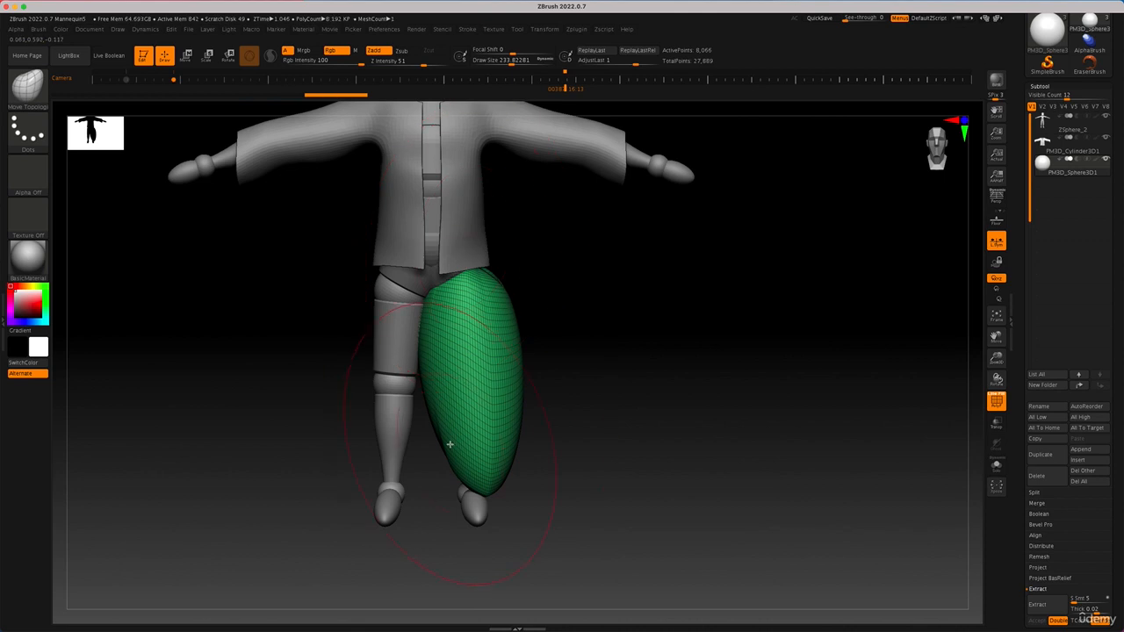
left_click_drag(446, 441, 446, 536)
left_click_drag(422, 381, 441, 387)
left_click_drag(432, 341, 440, 340)
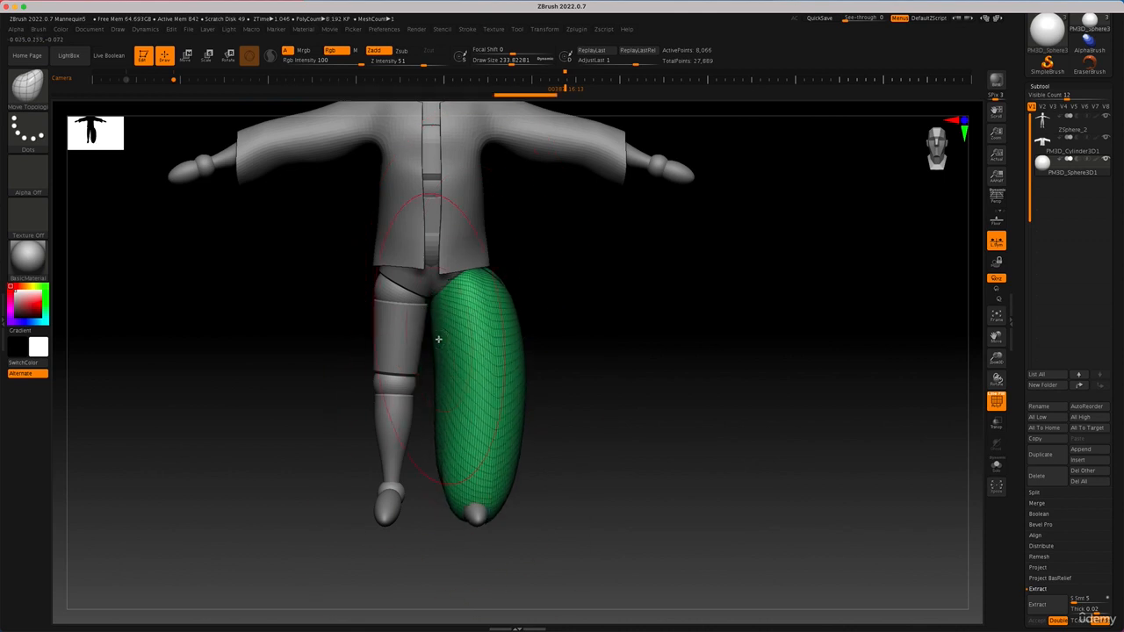
From the side, slim the trouser leg, cut off its rounded lower end just above the foot and adjust its upper edge.
left_click_drag(660, 361, 604, 366)
mouse_move(513, 367)
left_mouse_down()
mouse_move(562, 369)
mouse_move(499, 322)
mouse_move(472, 349)
left_mouse_up()
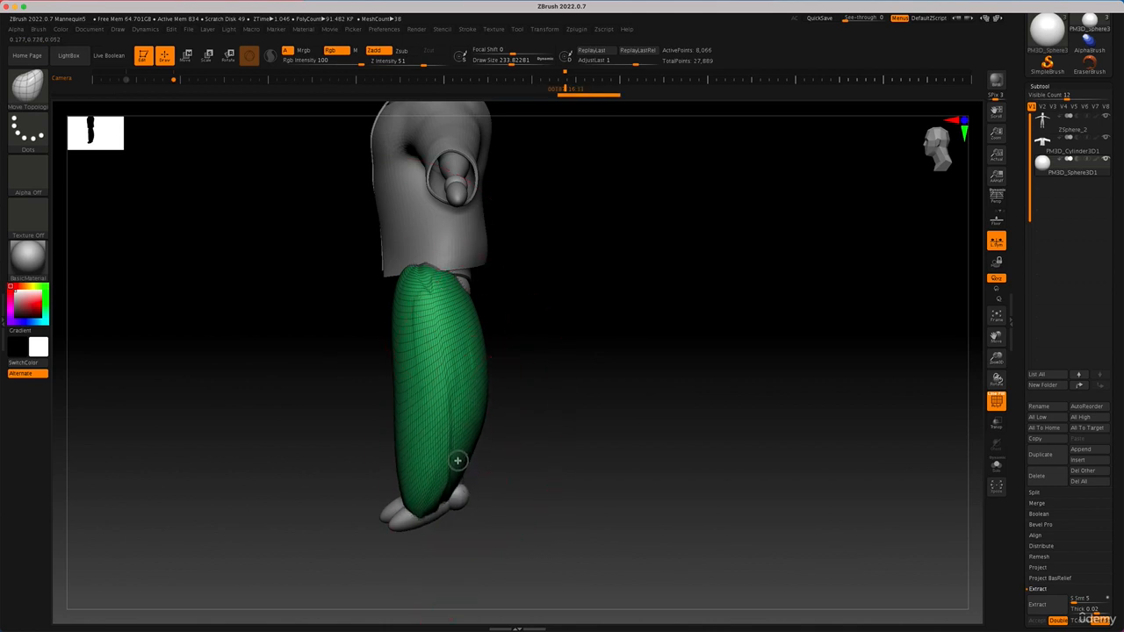
key("ctrl+shift")
mouse_move(511, 509)
left_mouse_down("ctrl+shift")
mouse_move(421, 504)
mouse_move(376, 466)
mouse_move(416, 480)
mouse_move(451, 470)
left_mouse_up("ctrl+shift")
left_click_drag(419, 263, 448, 265)
Adjust the trouser leg's front and back profile from the opposite side and reduce the draw size to about 101.
mouse_move(525, 355)
left_mouse_down()
mouse_move(594, 362)
mouse_move(582, 362)
mouse_move(617, 346)
left_mouse_up()
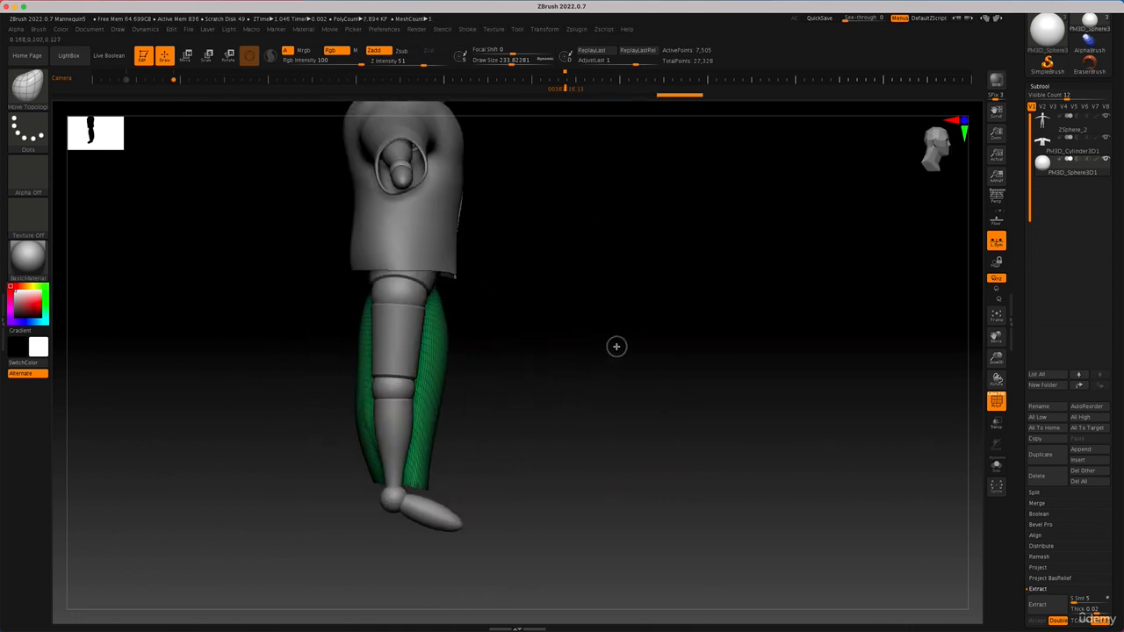
left_click_drag(445, 421, 421, 417)
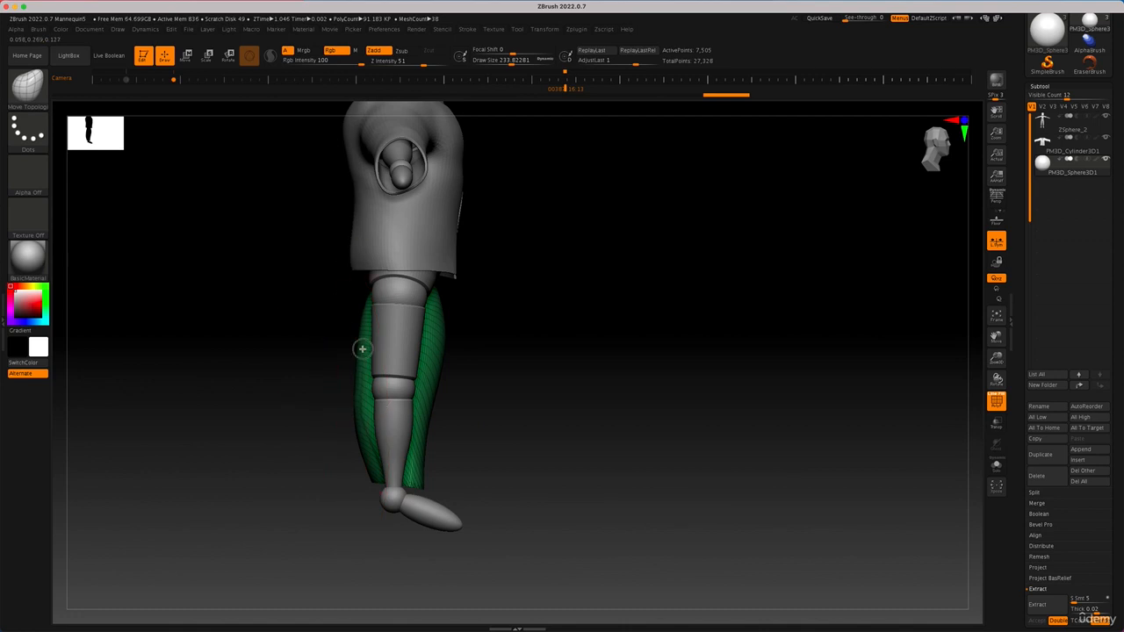
mouse_move(360, 346)
left_mouse_down()
mouse_move(374, 352)
mouse_move(347, 336)
mouse_move(367, 303)
left_mouse_up()
key("space")
left_click_drag(466, 284, 413, 267, "shift")
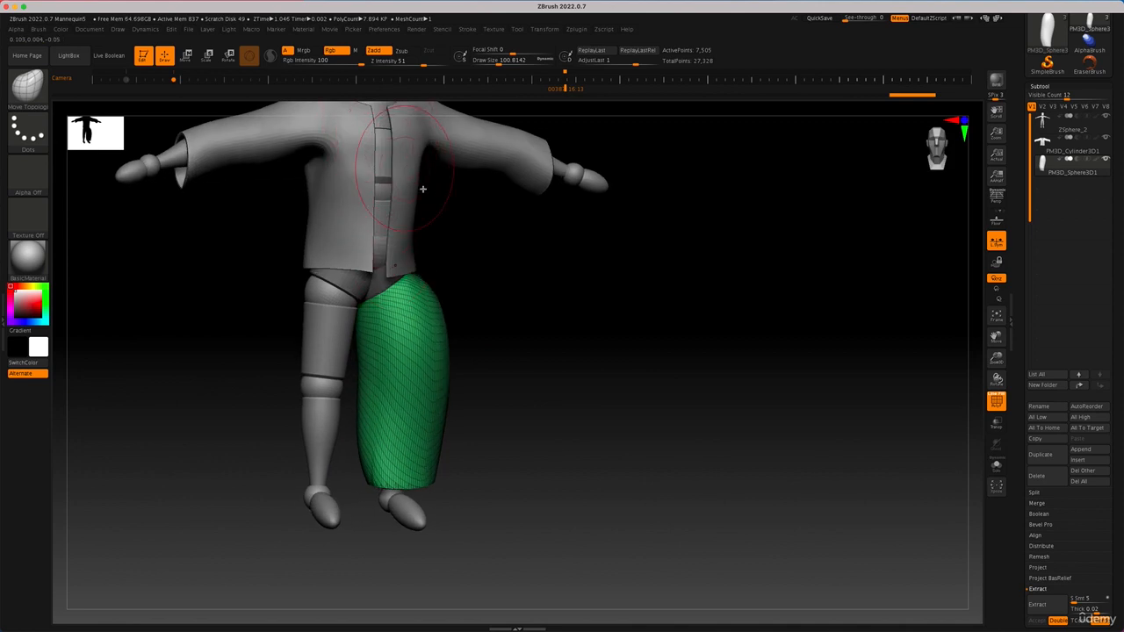
mouse_move(421, 185)
right_mouse_down("ctrl")
mouse_move(559, 343)
mouse_move(455, 224)
right_mouse_up("ctrl")
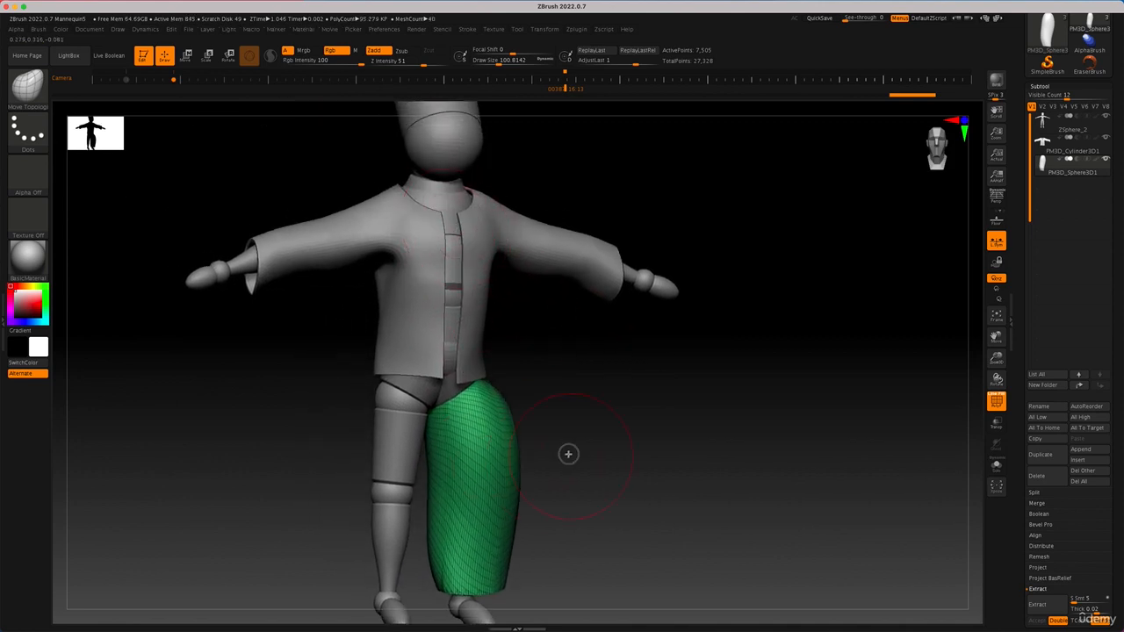
left_click_drag(568, 454, 422, 446)
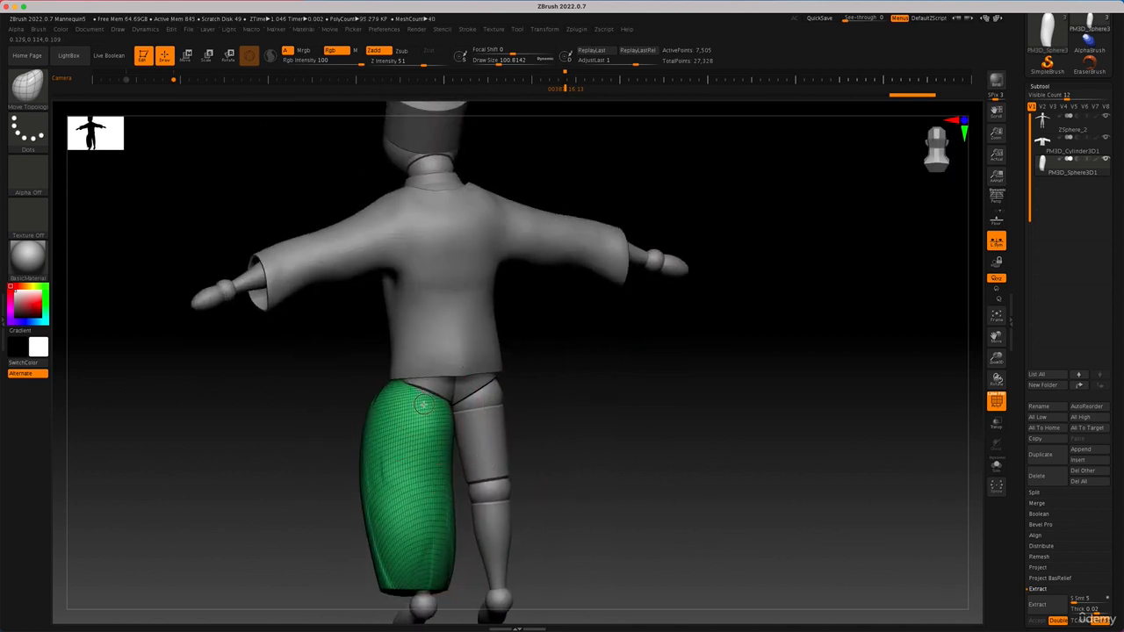
left_click_drag(567, 426, 670, 424)
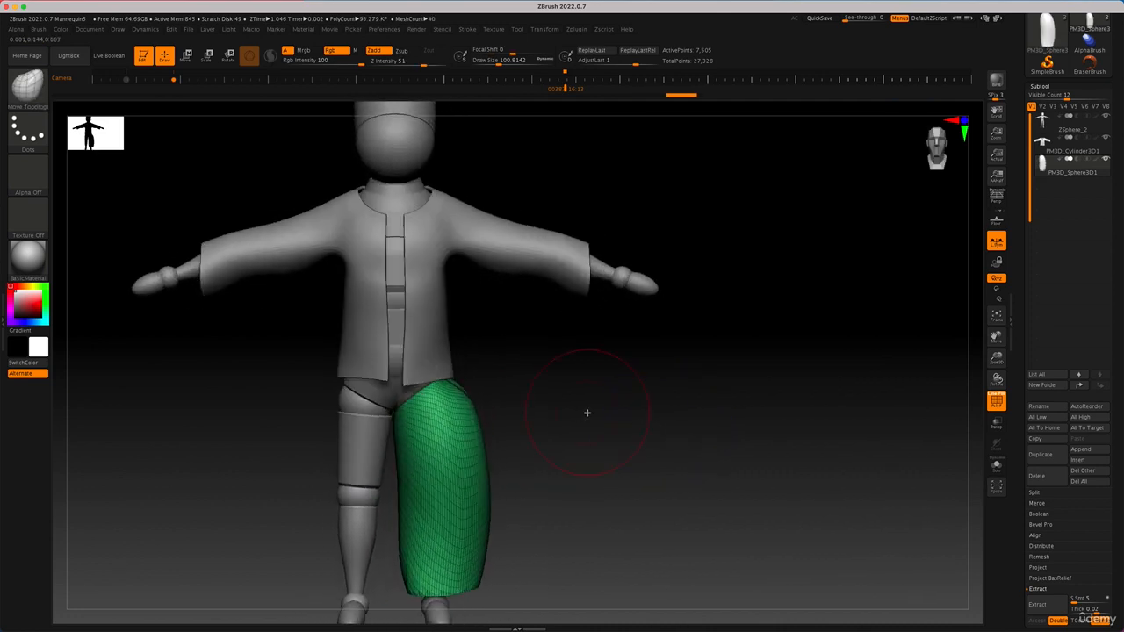